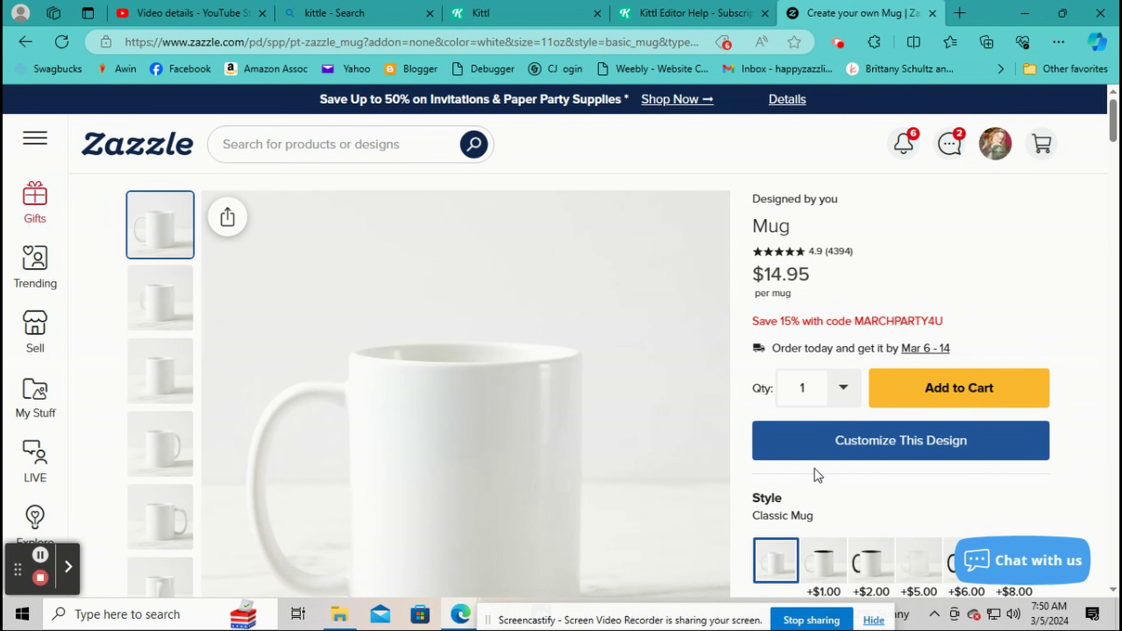
Step: Start customizing the blank mug and add the beach sunbather image from the uploaded files to the design
left_click(815, 451)
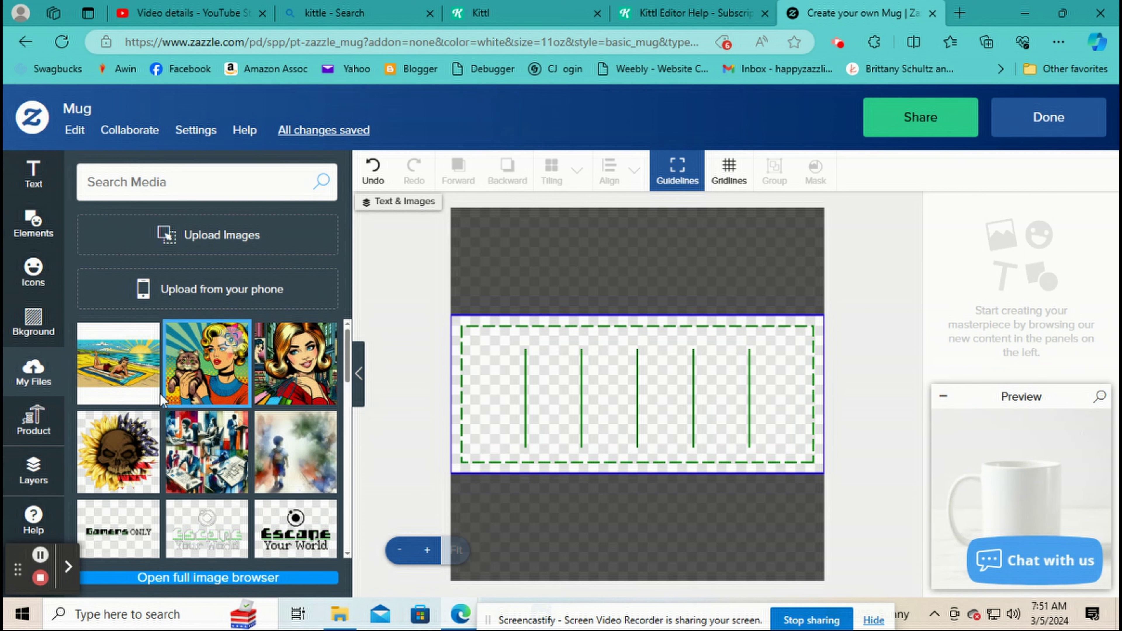
left_click(128, 373)
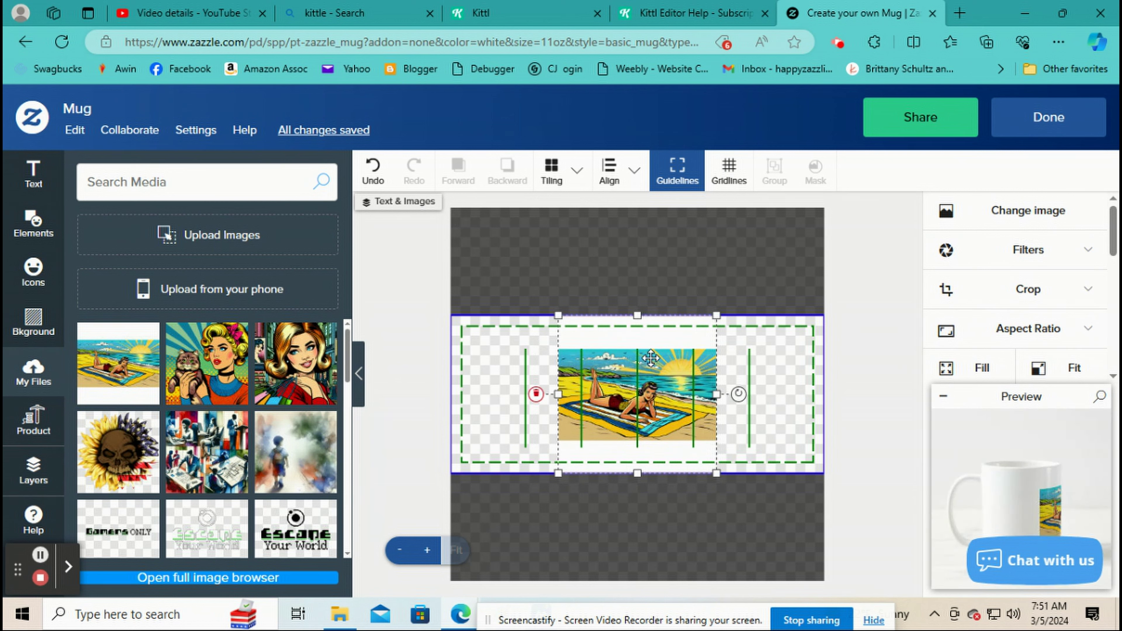
Step: Undo placing the beach image and restore it on the mug design
left_click(376, 180)
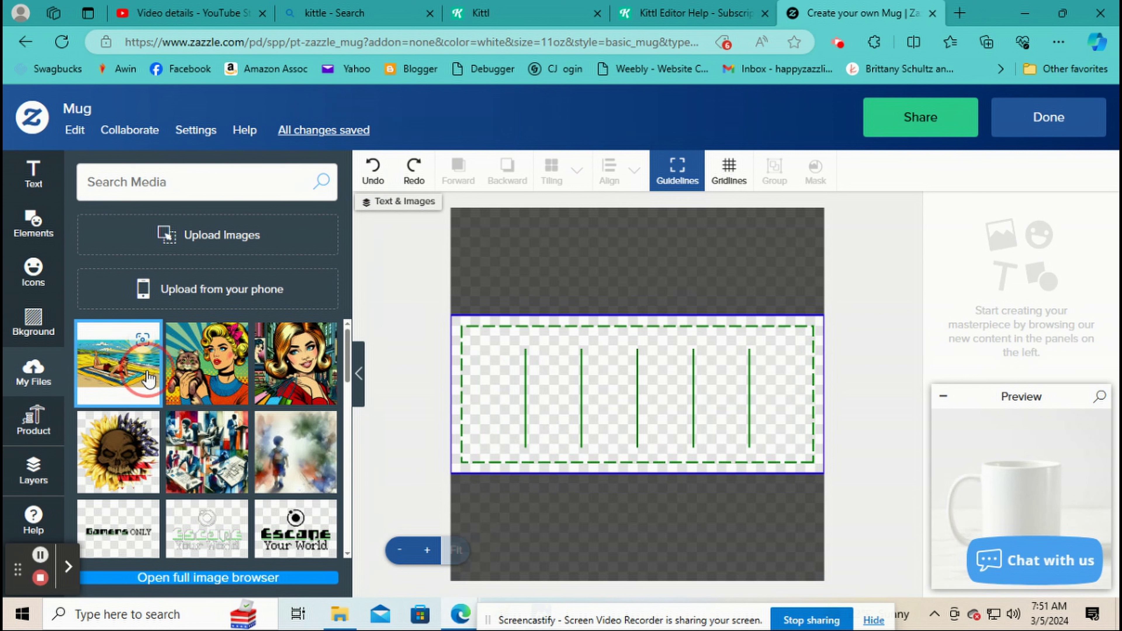
key("ctrl+y")
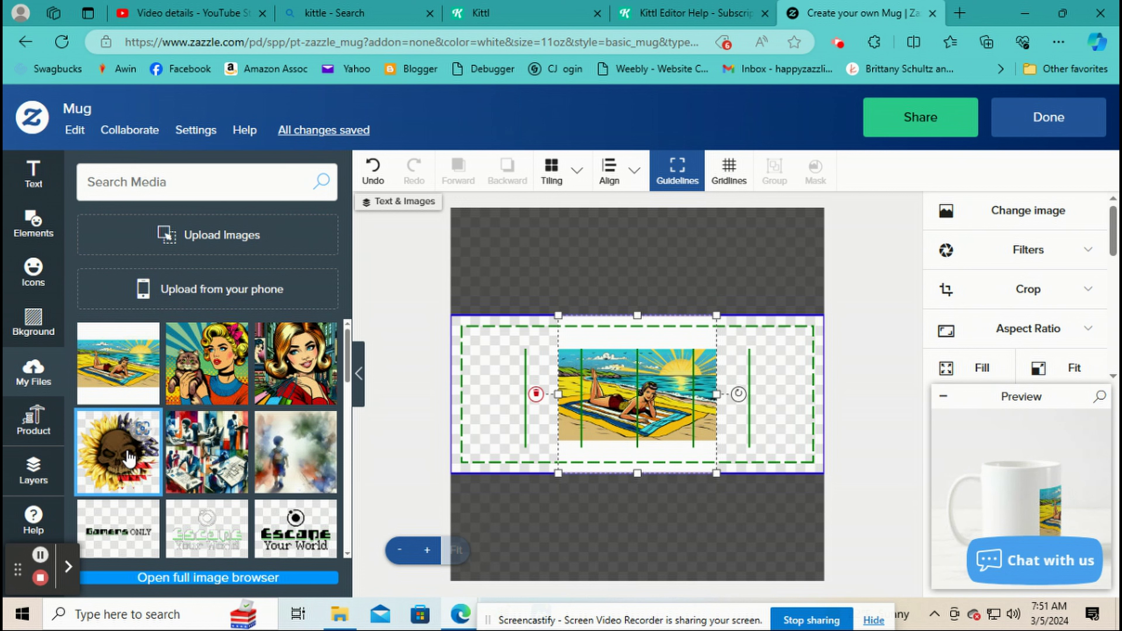
Step: Add the pixel-art alien gamer image from the uploaded files on top of the beach image
scroll(264, 387, "down", 1)
scroll(264, 387, "down", 1)
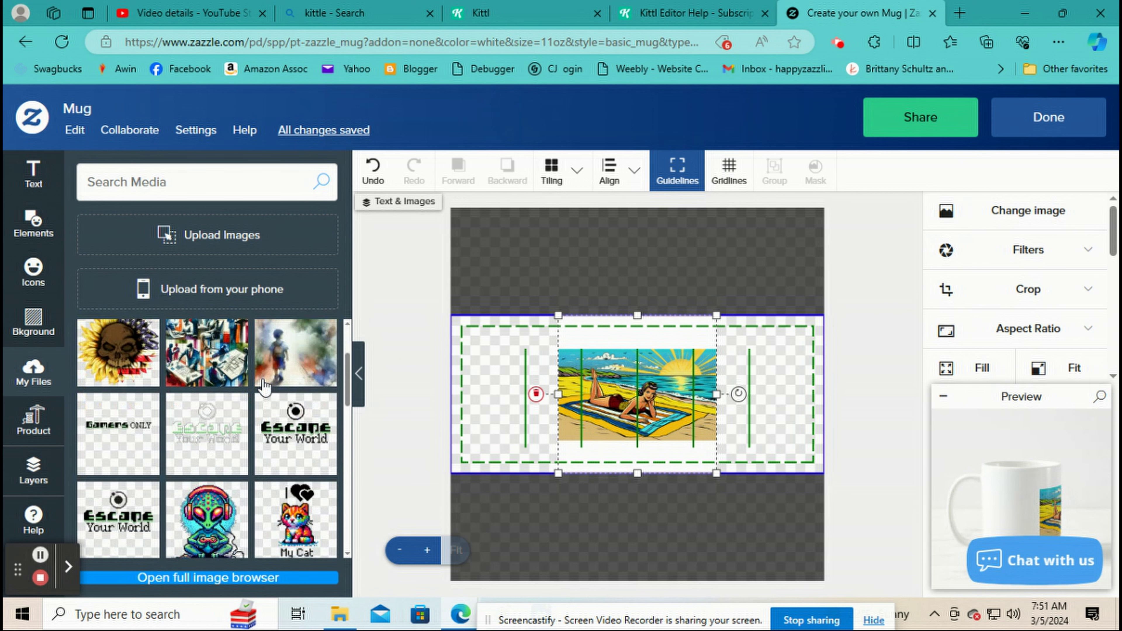
scroll(264, 387, "up", 1)
scroll(264, 386, "down", 1)
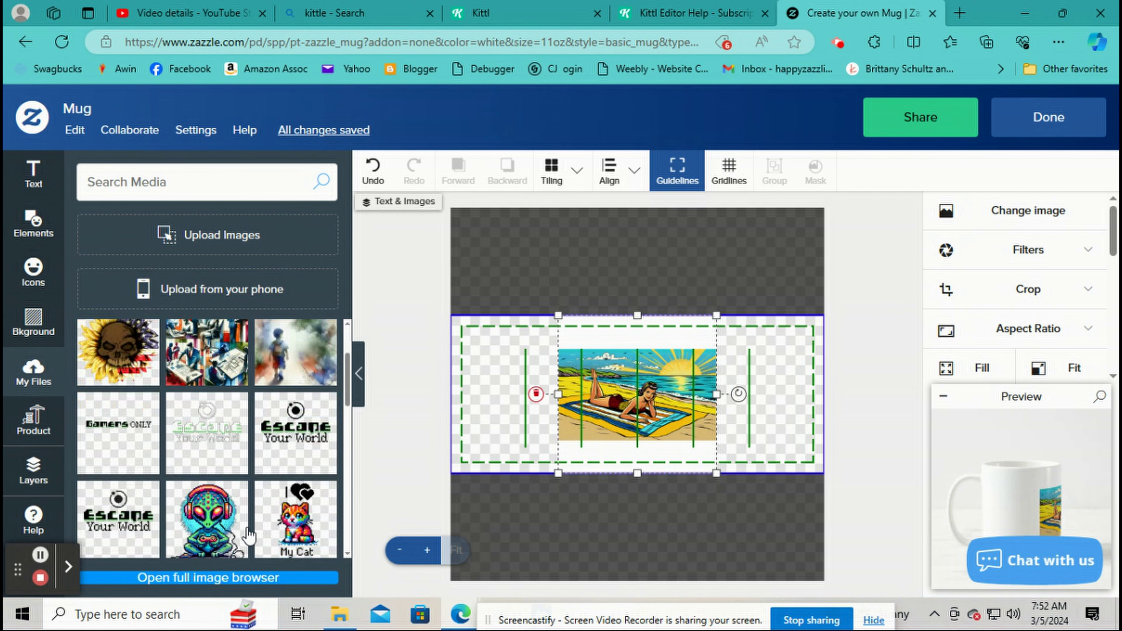
left_click(967, 368)
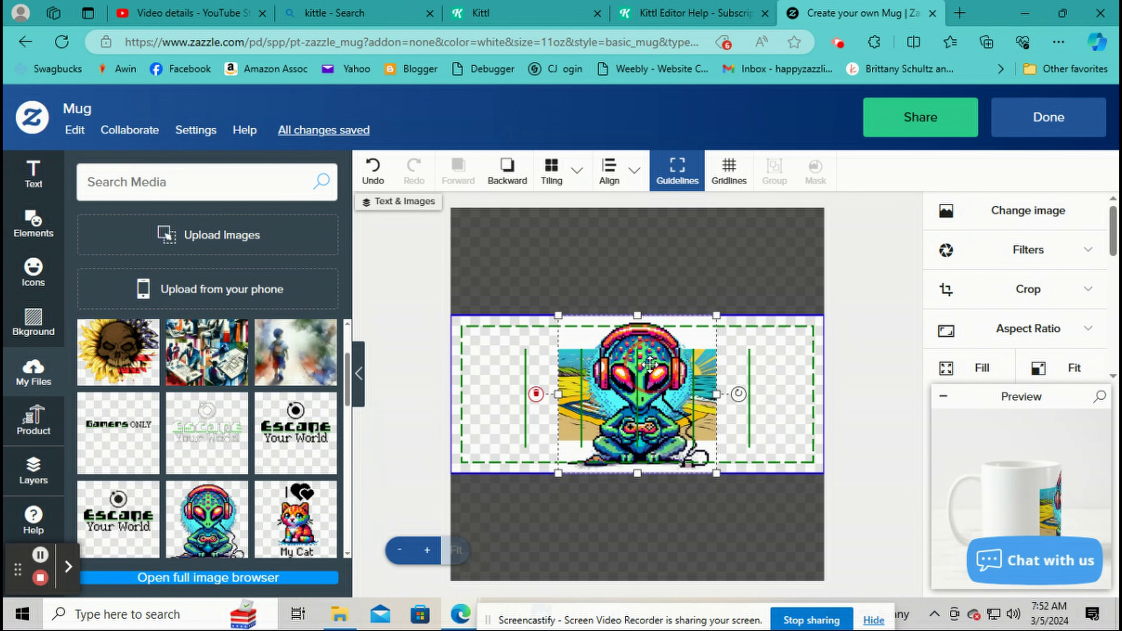
Step: Send the alien image backward behind the beach image and bring it forward again
left_click(521, 185)
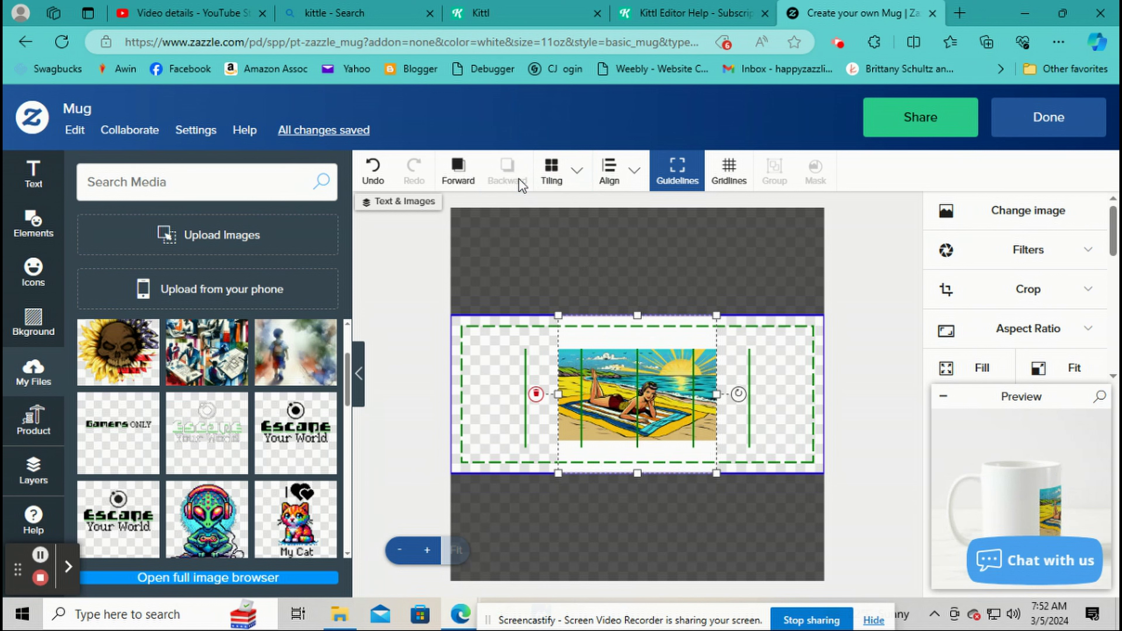
left_click(474, 176)
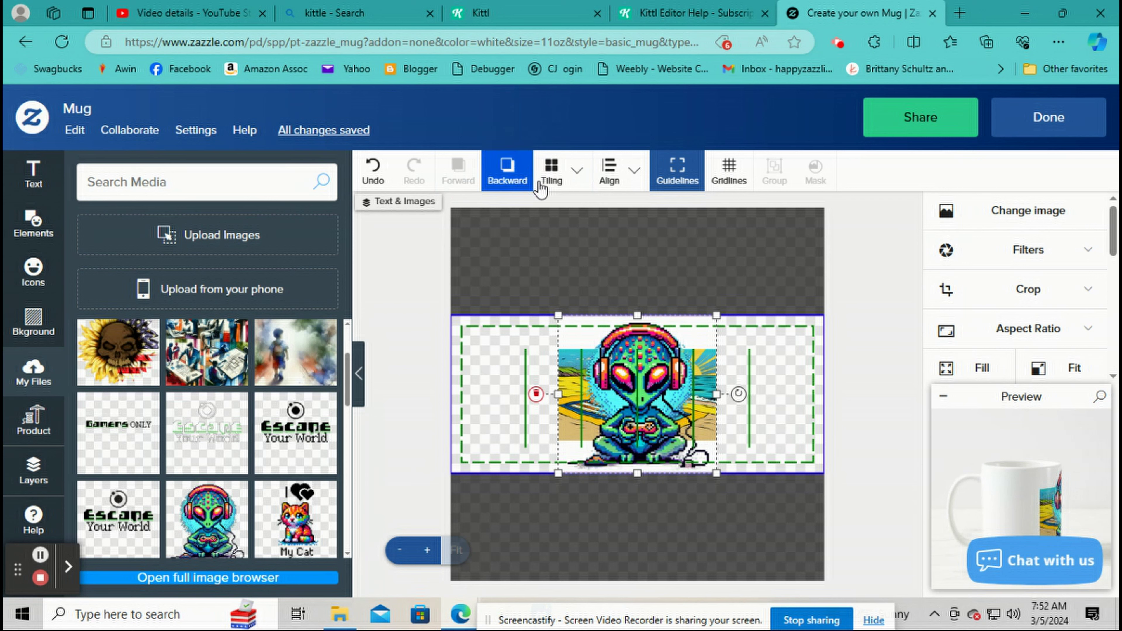
Step: Delete the alien image from the mug design
right_click(636, 400)
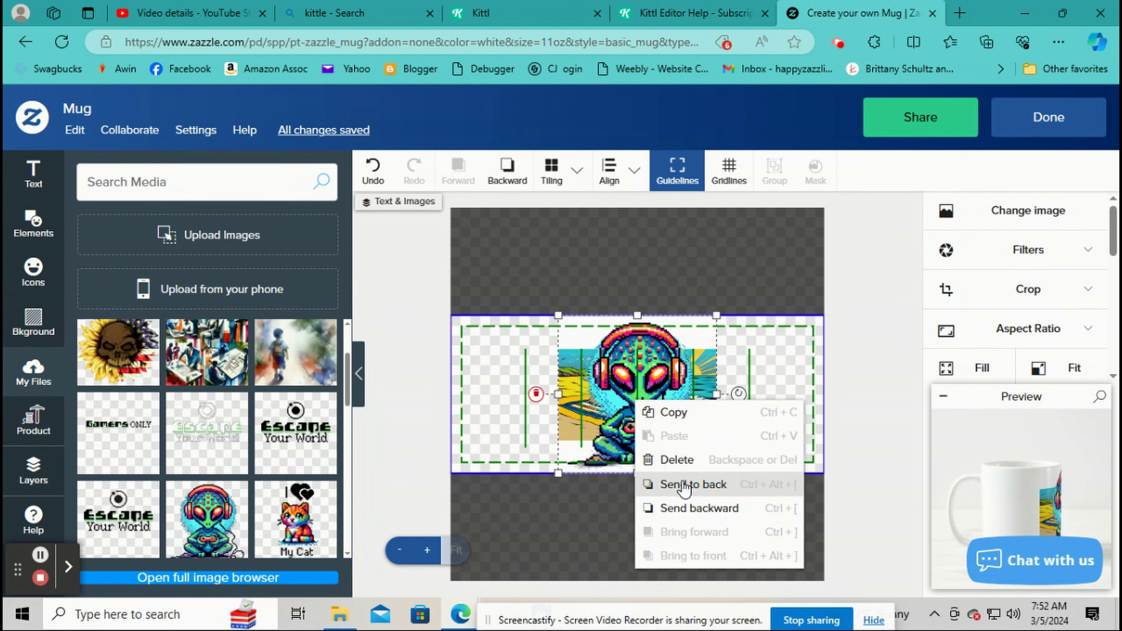
left_click(680, 460)
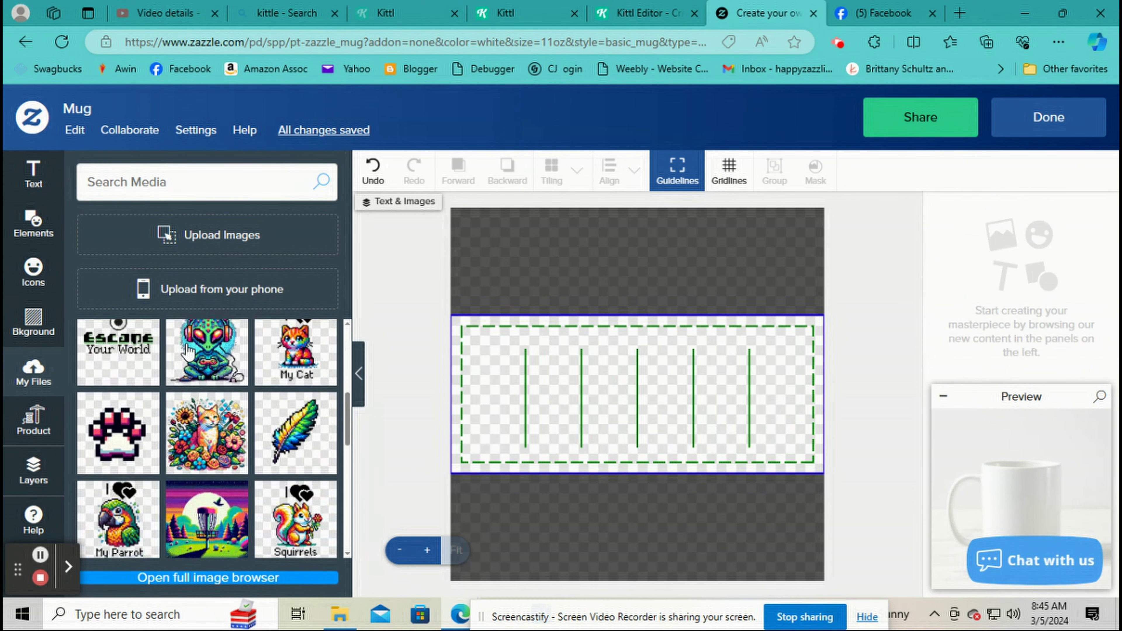
Step: Add the pixel-art paw print image from the uploaded files to the empty mug design
scroll(146, 353, "down", 3)
left_click(133, 358)
scroll(1016, 319, "down", 1)
Step: Crop the empty margins around the paw print by pulling in two opposite corners of the crop frame
left_click(1017, 272)
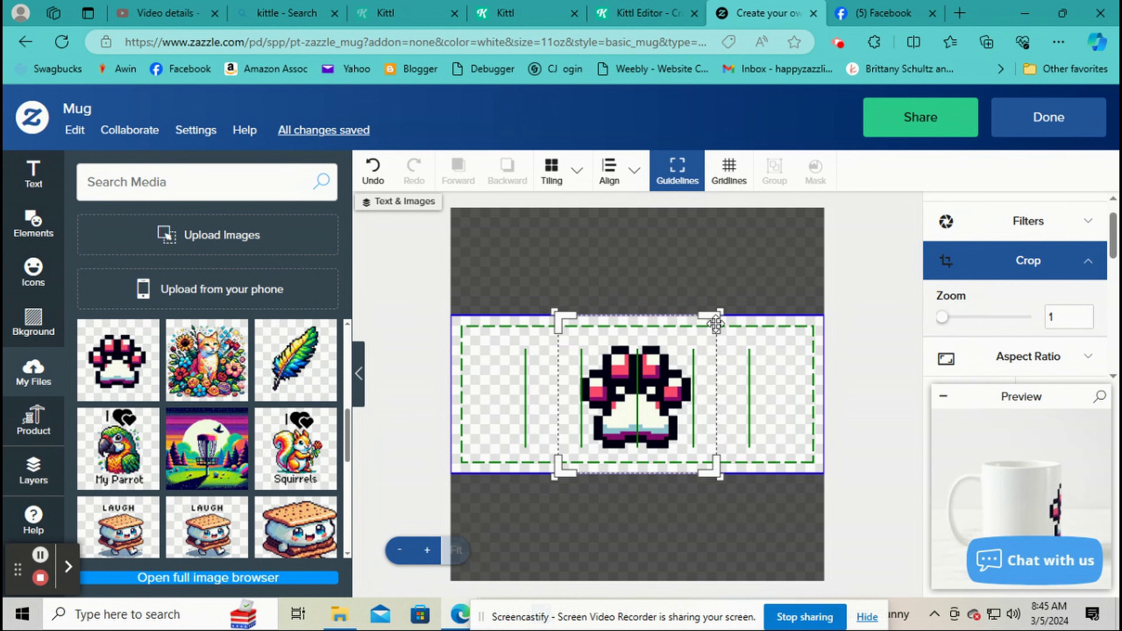
left_click_drag(718, 320, 705, 338)
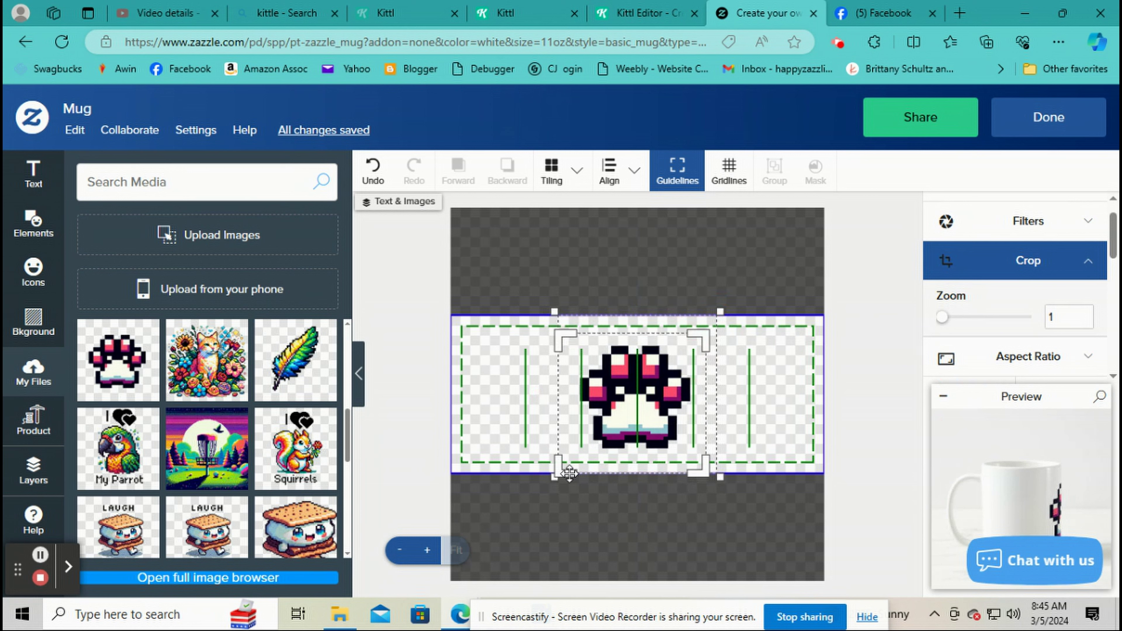
left_click_drag(558, 479, 577, 458)
left_click(1043, 259)
Step: Scale the cropped paw print down repeatedly until it is a small motif at the center of the design
scroll(1011, 268, "down", 2)
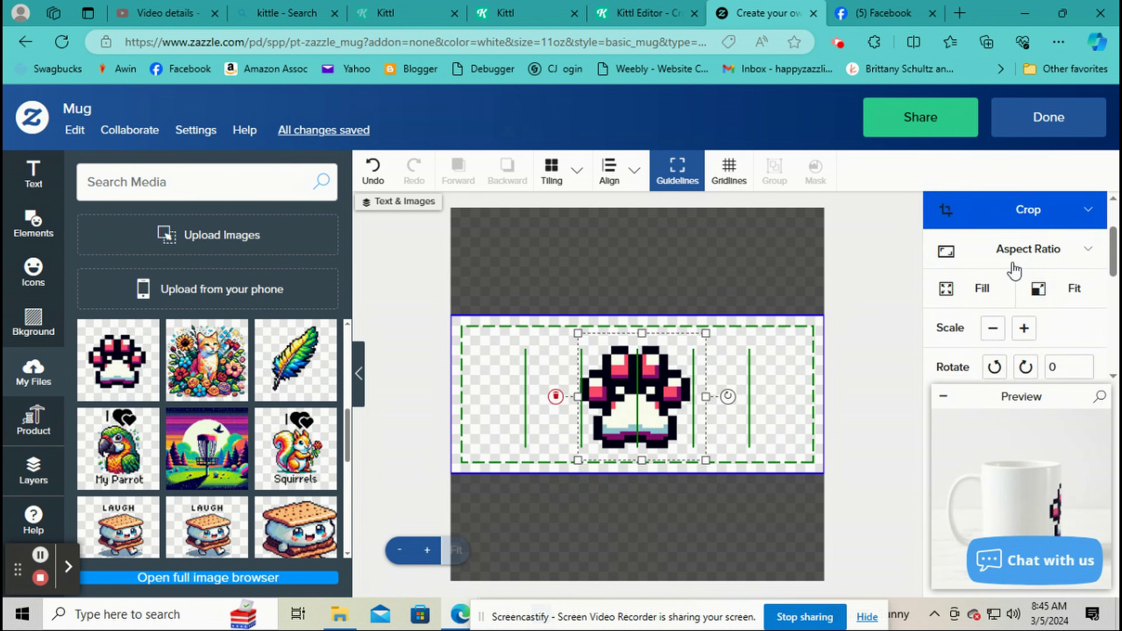
left_click(1003, 321)
left_click(997, 322)
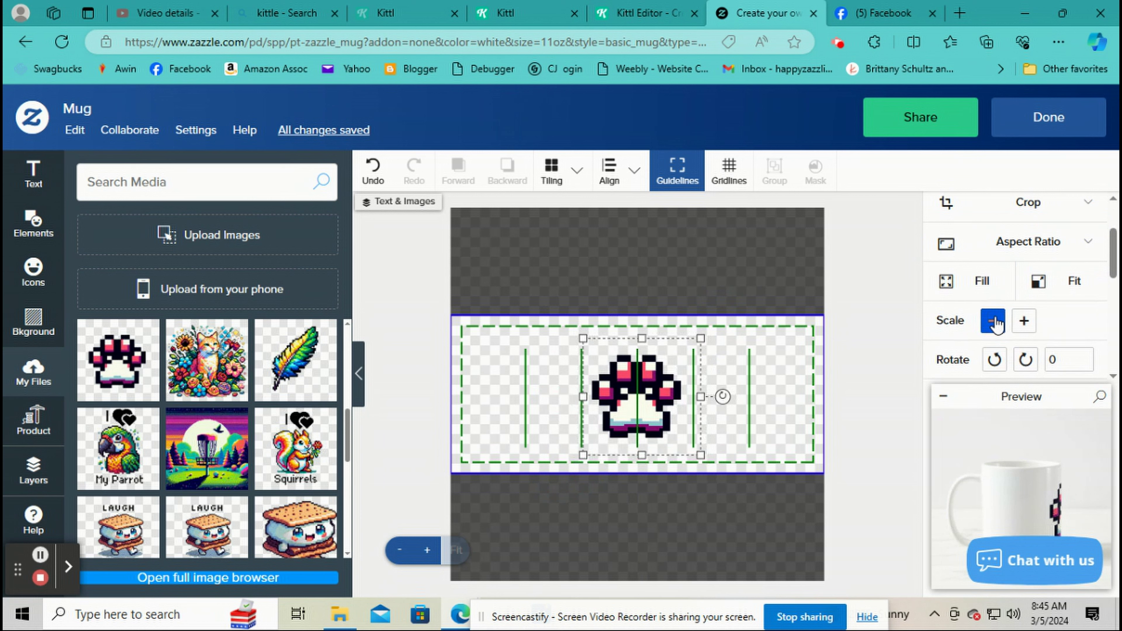
left_click(997, 321)
left_click(996, 321)
left_click(997, 321)
left_click(996, 322)
left_click(996, 322)
left_click(996, 321)
left_click(996, 321)
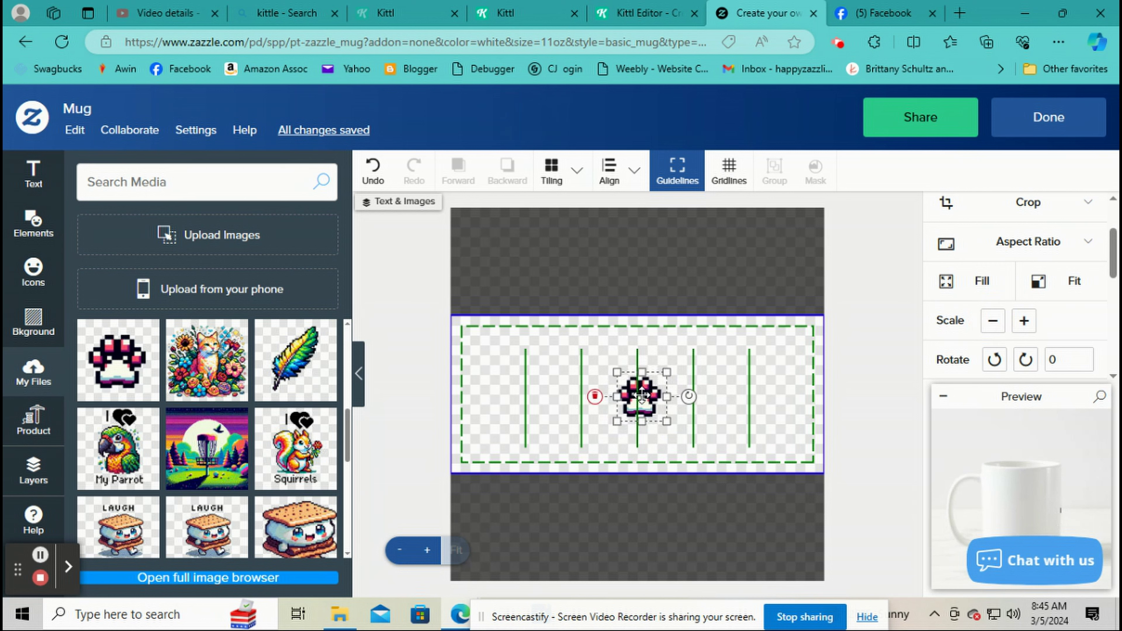
Step: Try the Centered, Basic, Half Brick, Half Drop and Mirror tilings on the paw print, and set tiling back to None
left_click(558, 186)
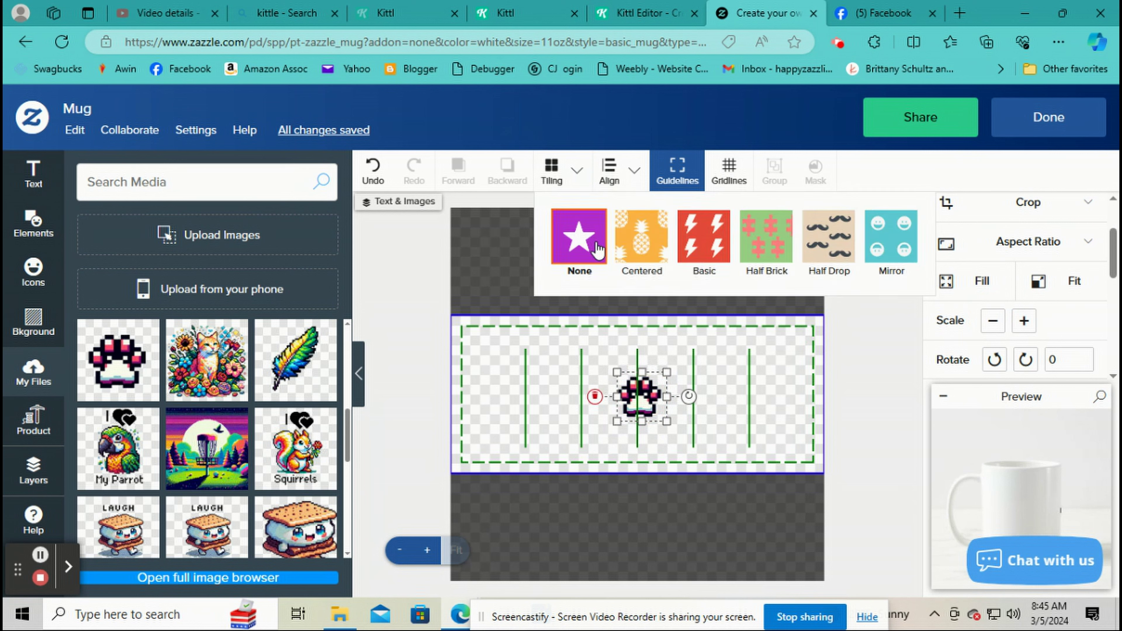
left_click(648, 243)
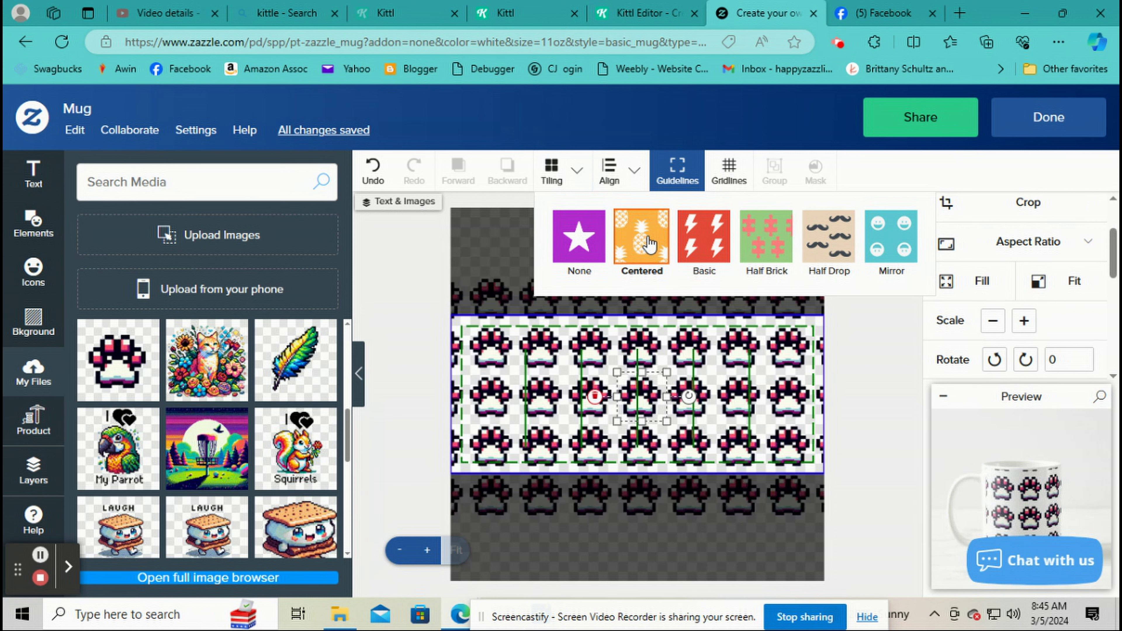
left_click(715, 242)
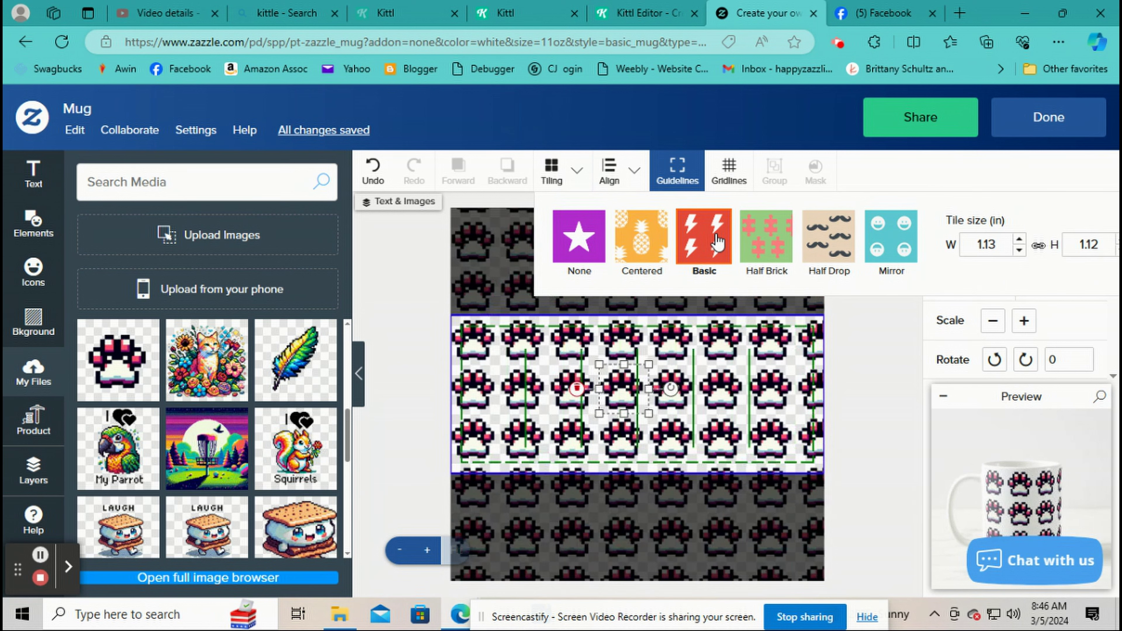
left_click(773, 241)
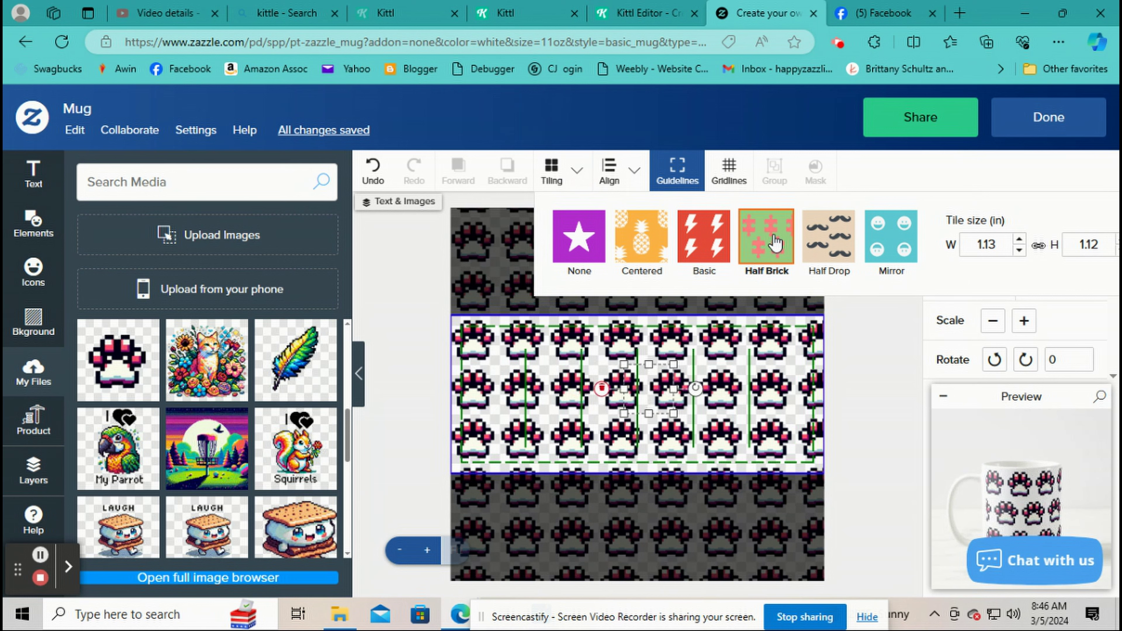
left_click(843, 238)
left_click(890, 241)
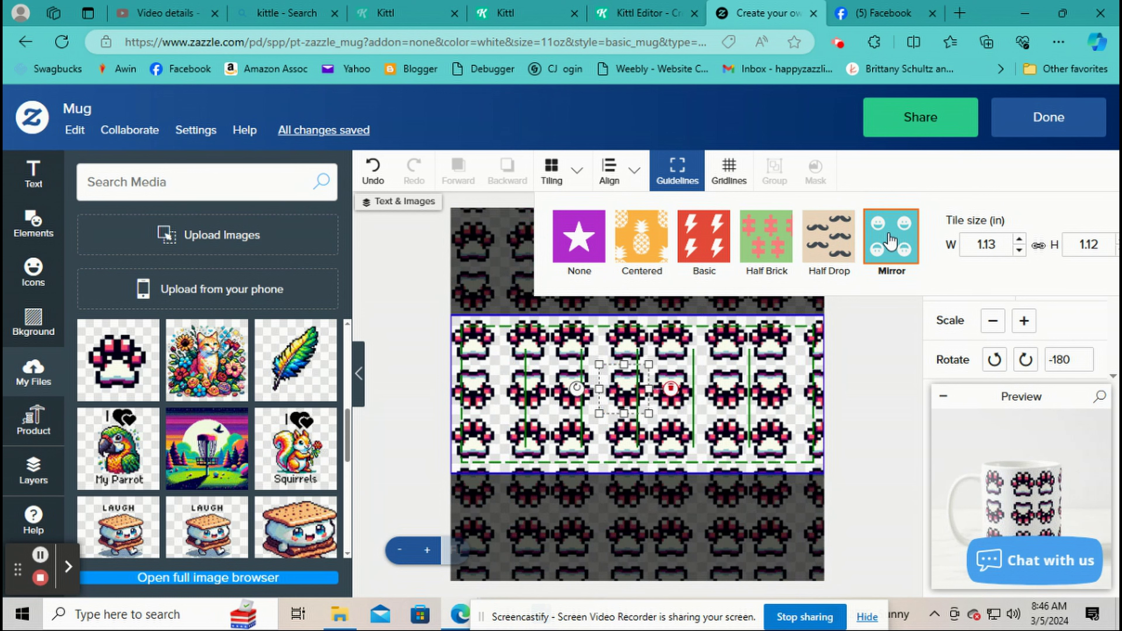
left_click(576, 234)
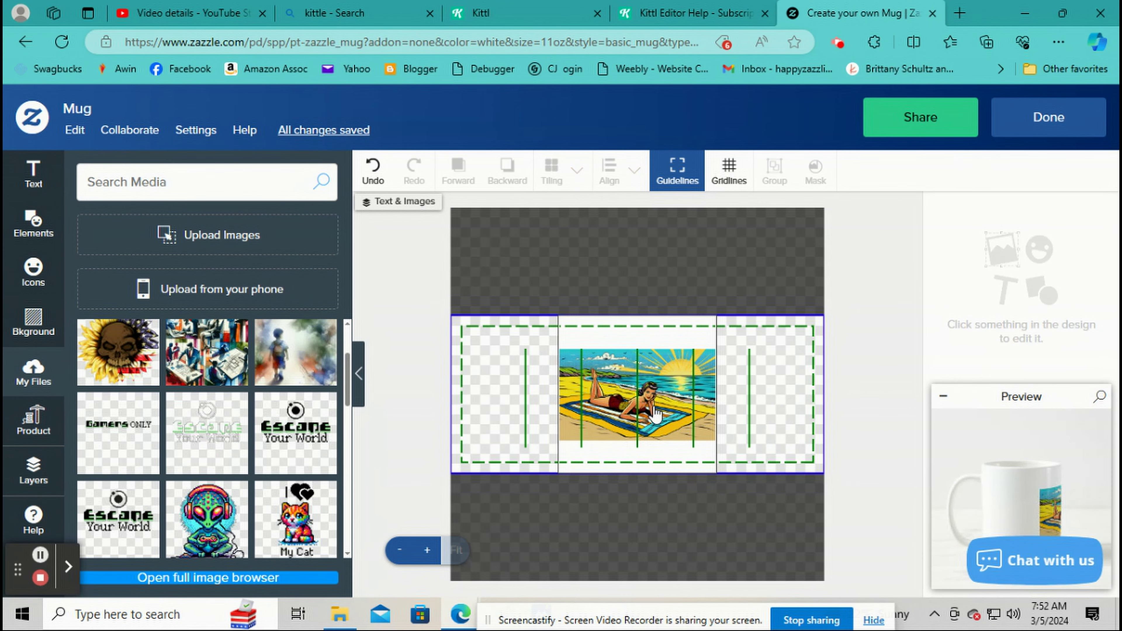
Step: Try left, bottom, center and right alignment of the beach image to the artboard, and align it back to the center
left_click(631, 336)
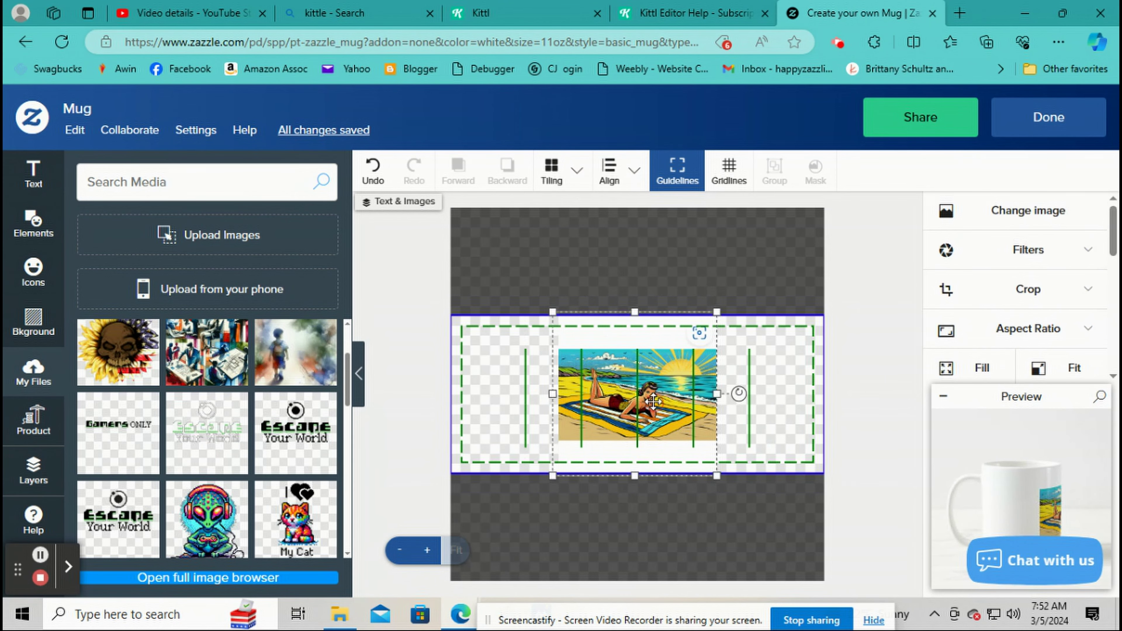
left_click(612, 189)
left_click(629, 246)
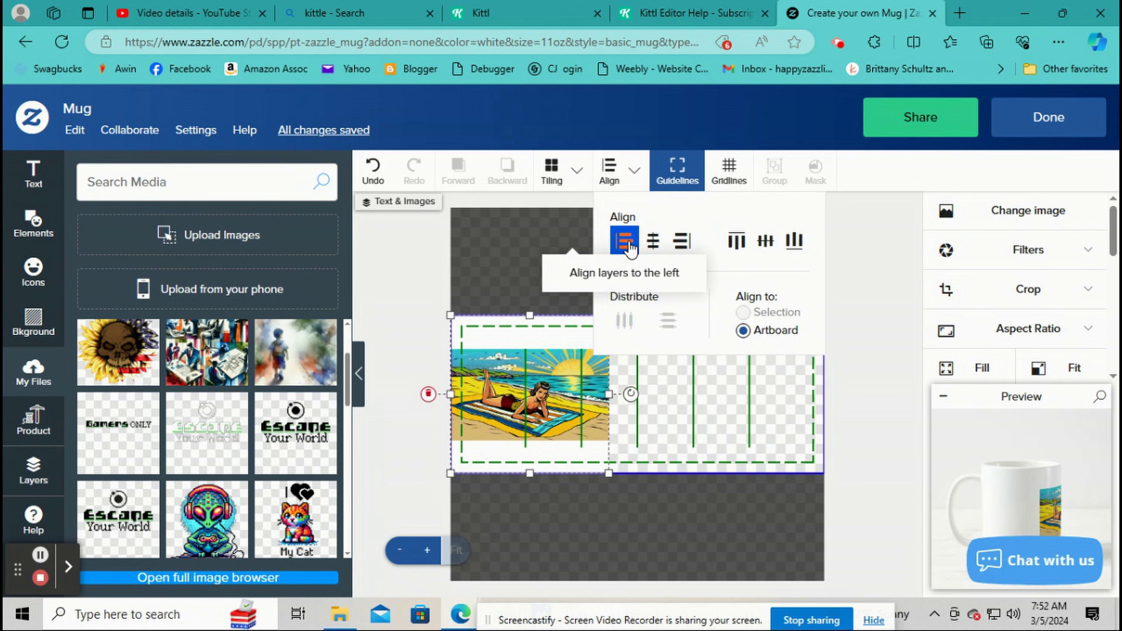
left_click(793, 244)
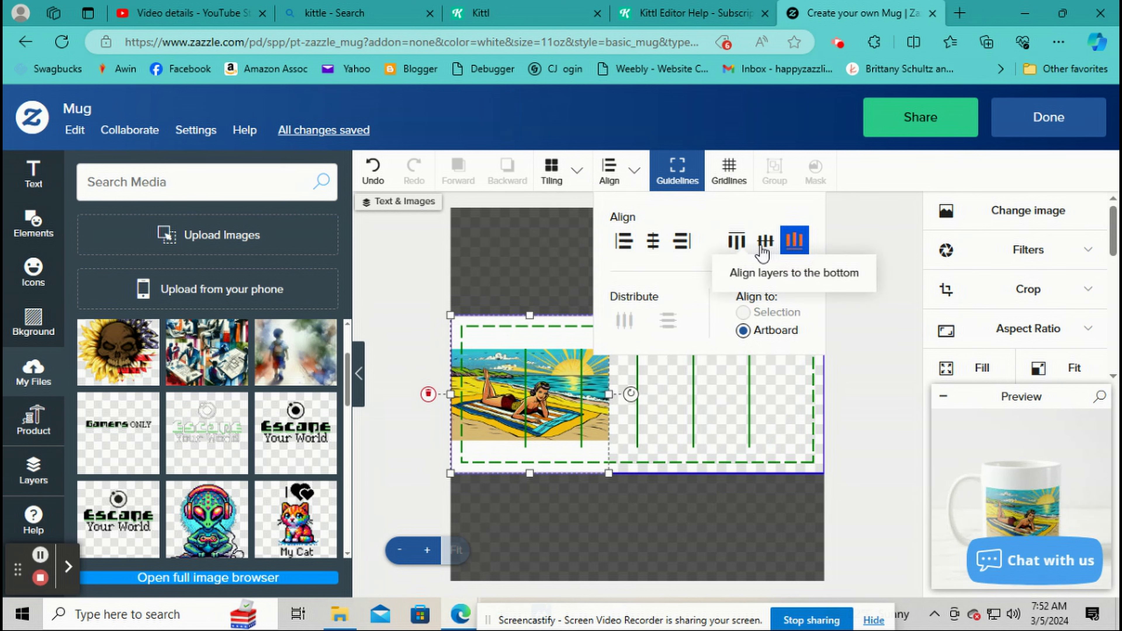
left_click(656, 249)
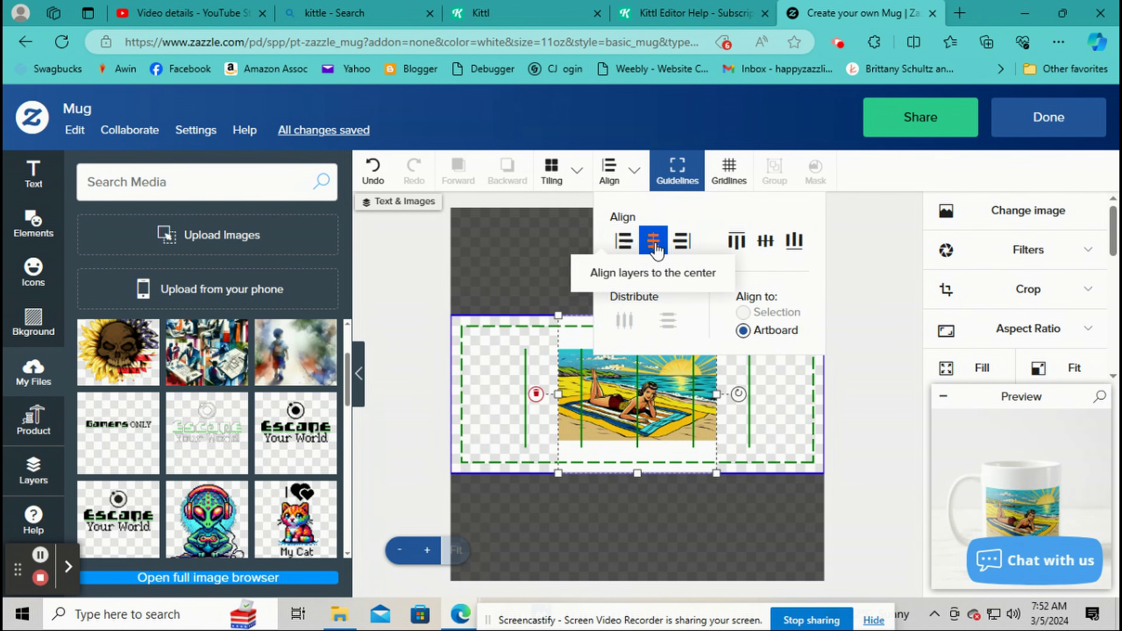
left_click(682, 241)
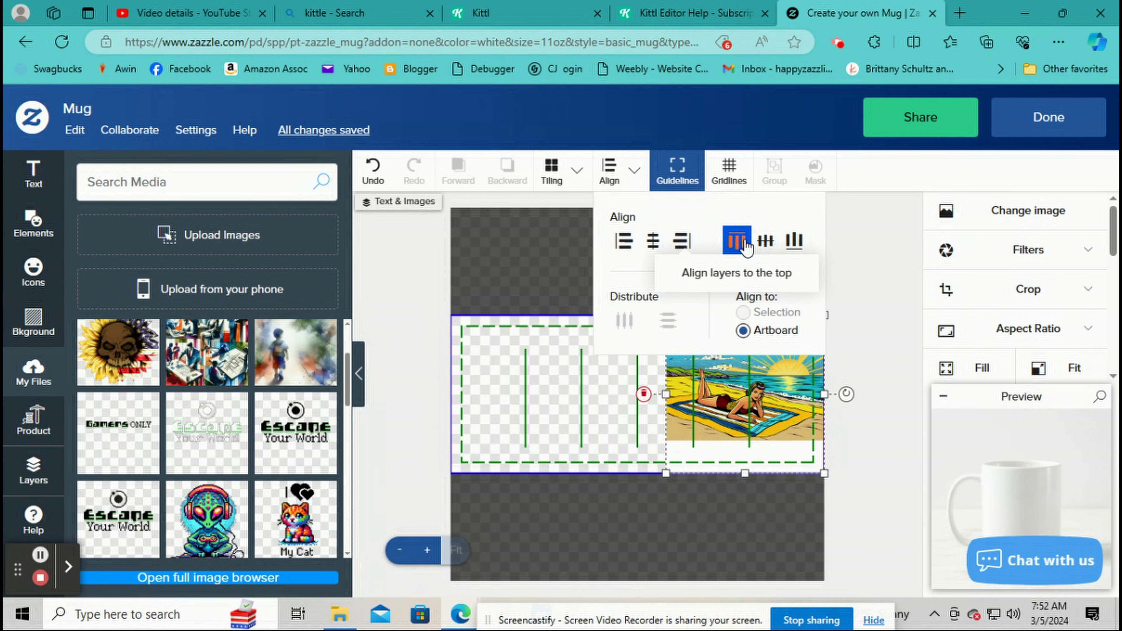
left_click(662, 254)
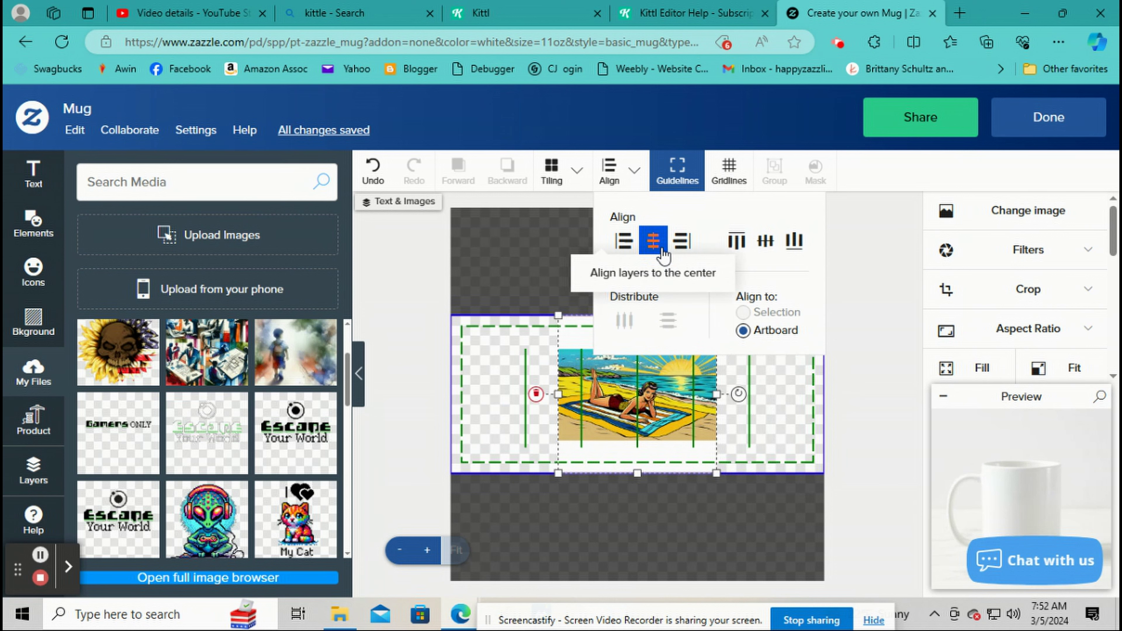
left_click(636, 449)
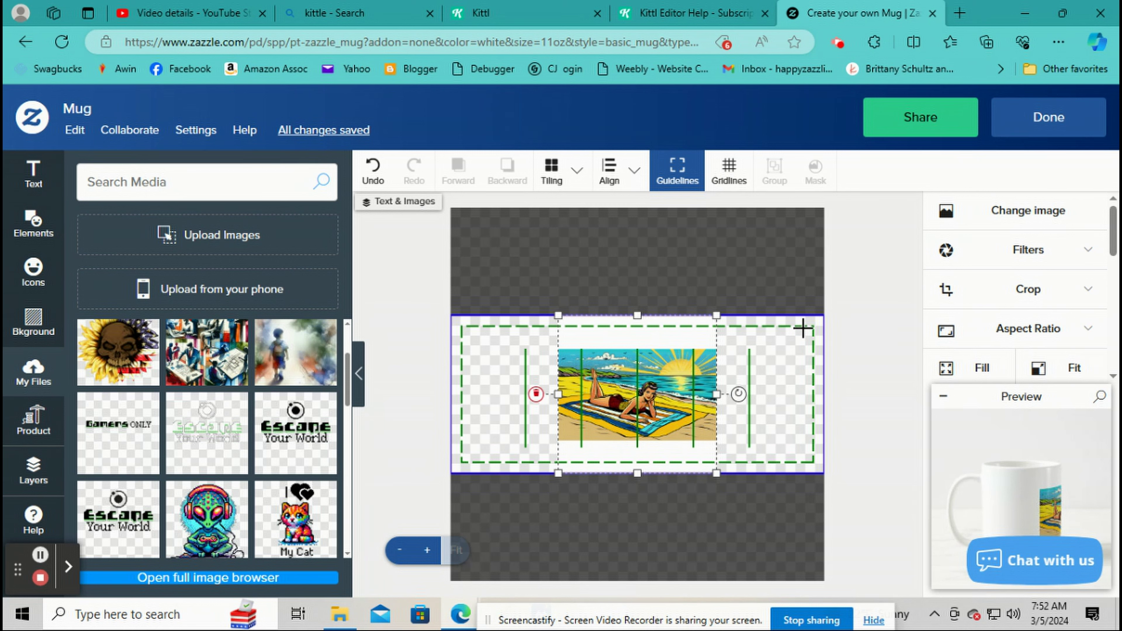
Step: Hide and restore the print guidelines twice, and turn the gridlines on and off over the mug design
left_click(675, 176)
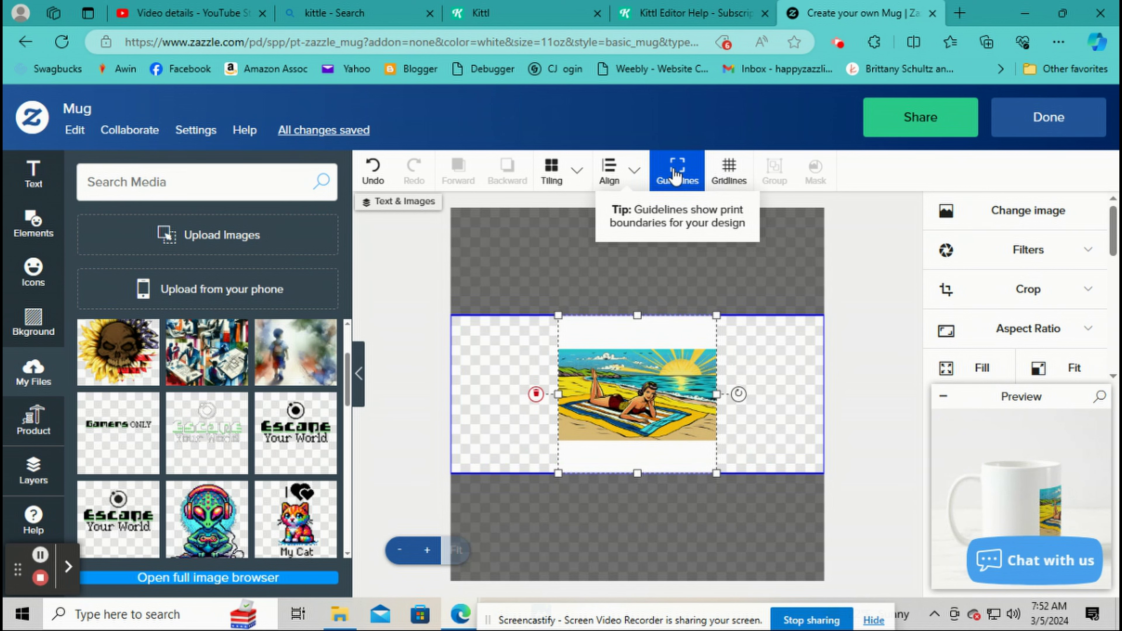
left_click(675, 176)
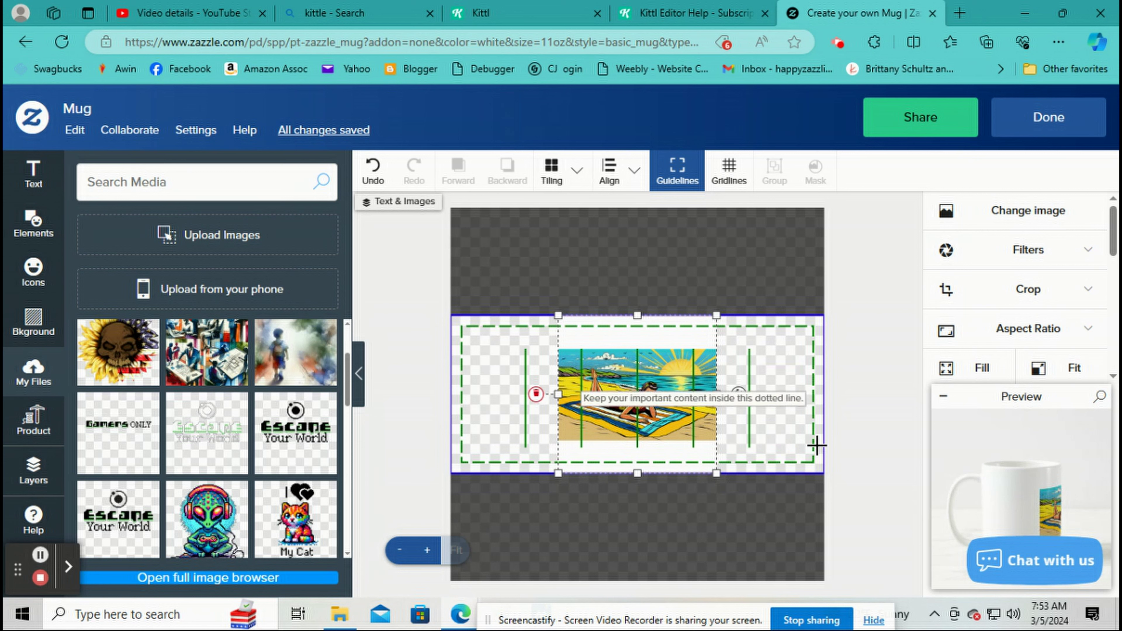
left_click(684, 182)
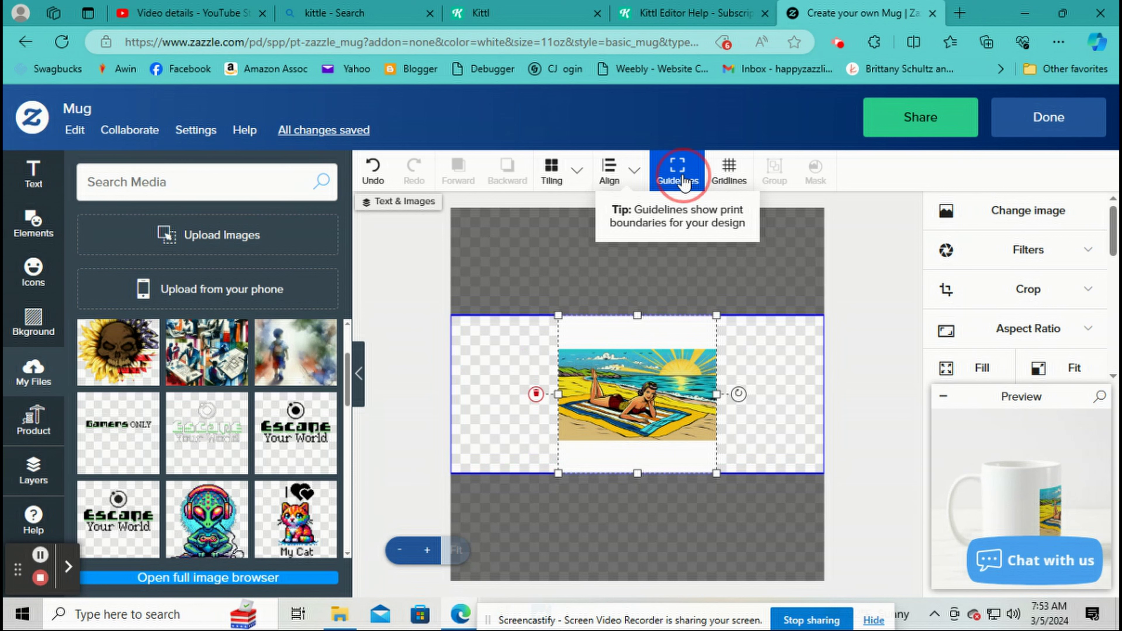
left_click(684, 181)
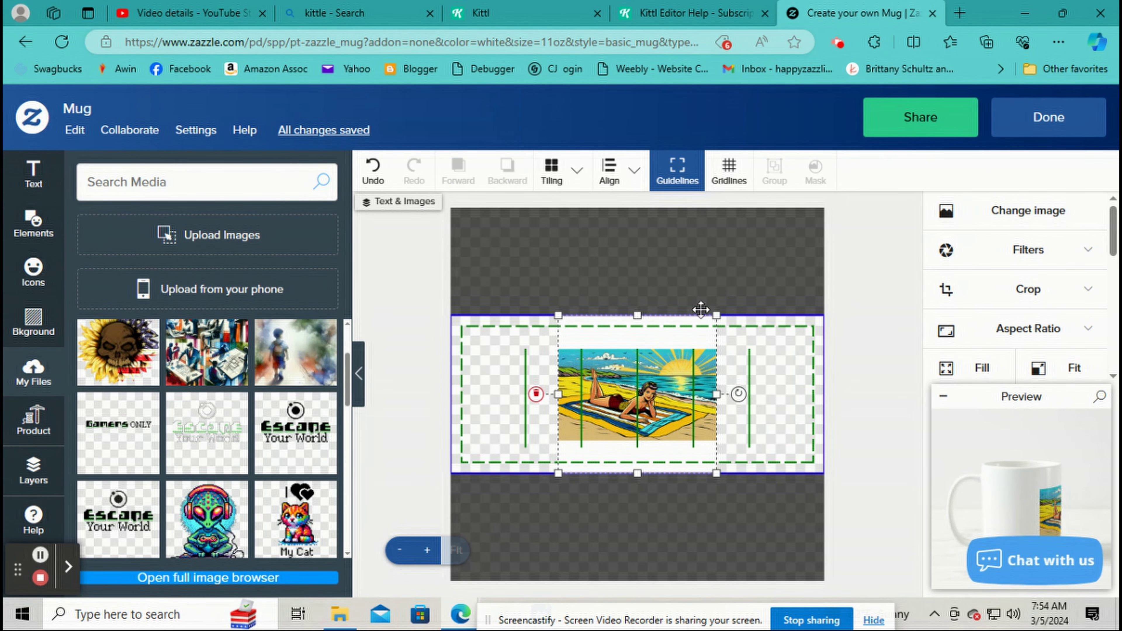
left_click(731, 181)
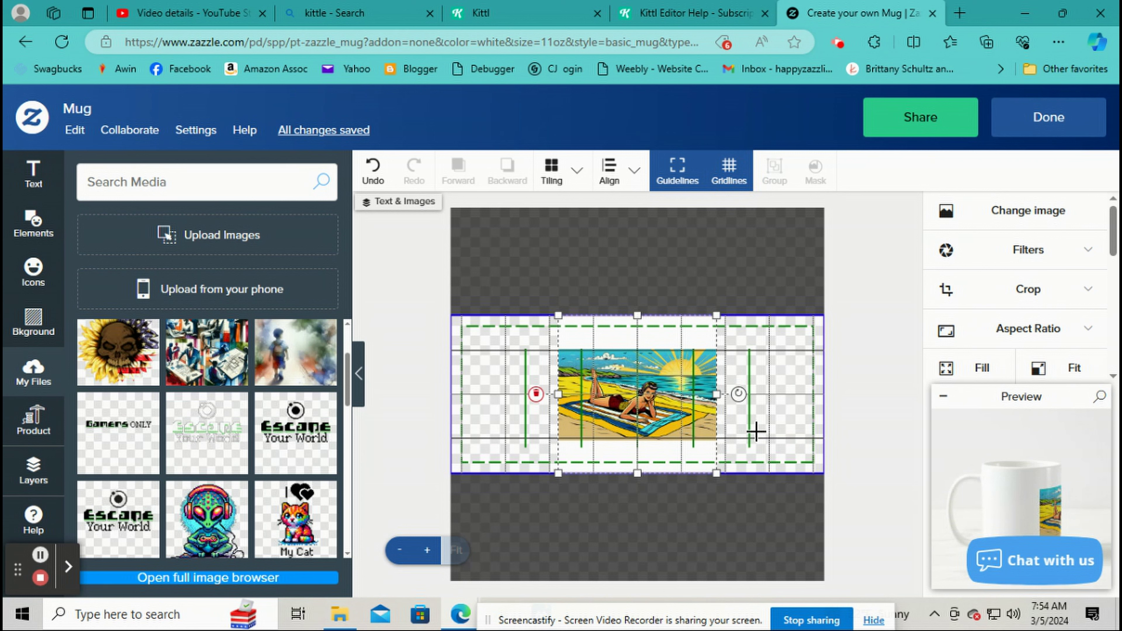
left_click(727, 177)
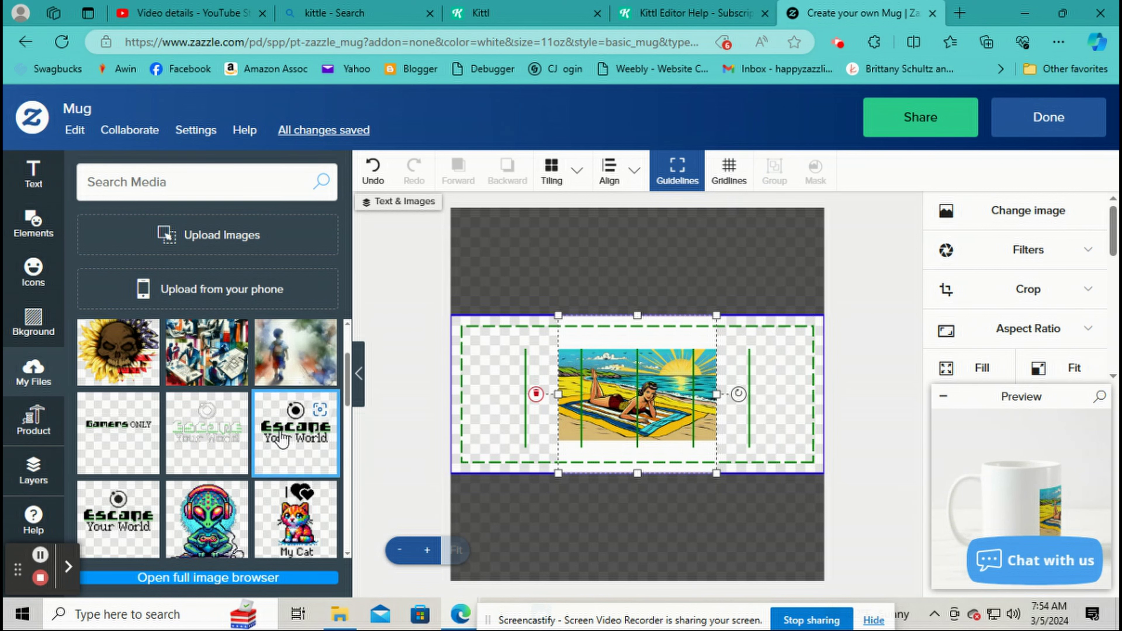
Step: Add the black-and-green Escape Your World image to the mug and arrange it side by side with the beach image
left_click(282, 435)
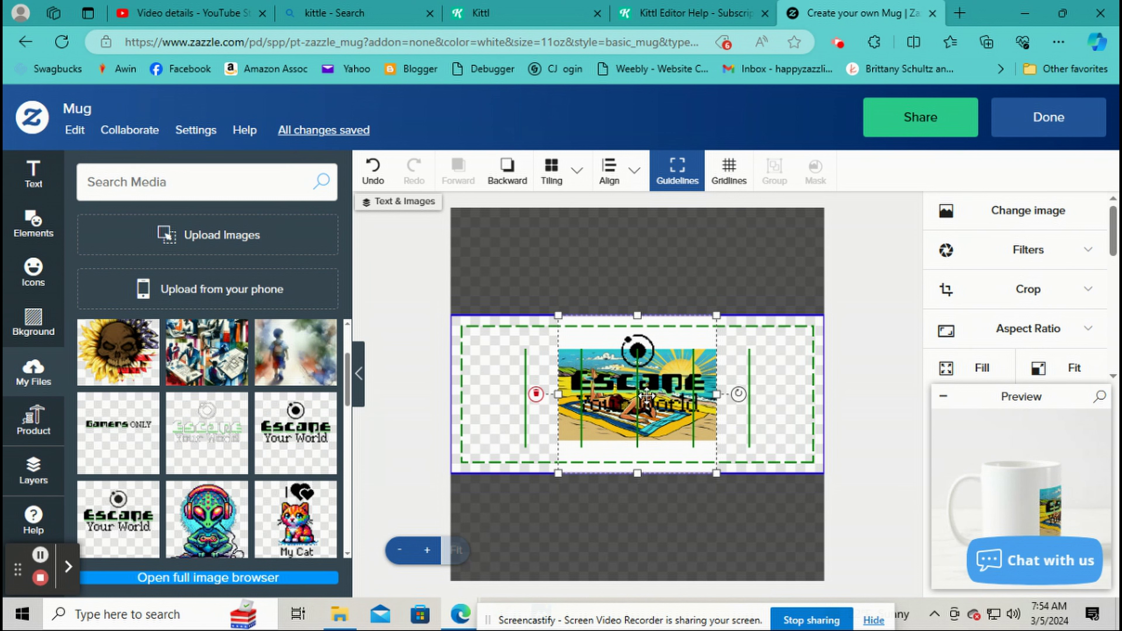
left_click_drag(645, 399, 550, 399)
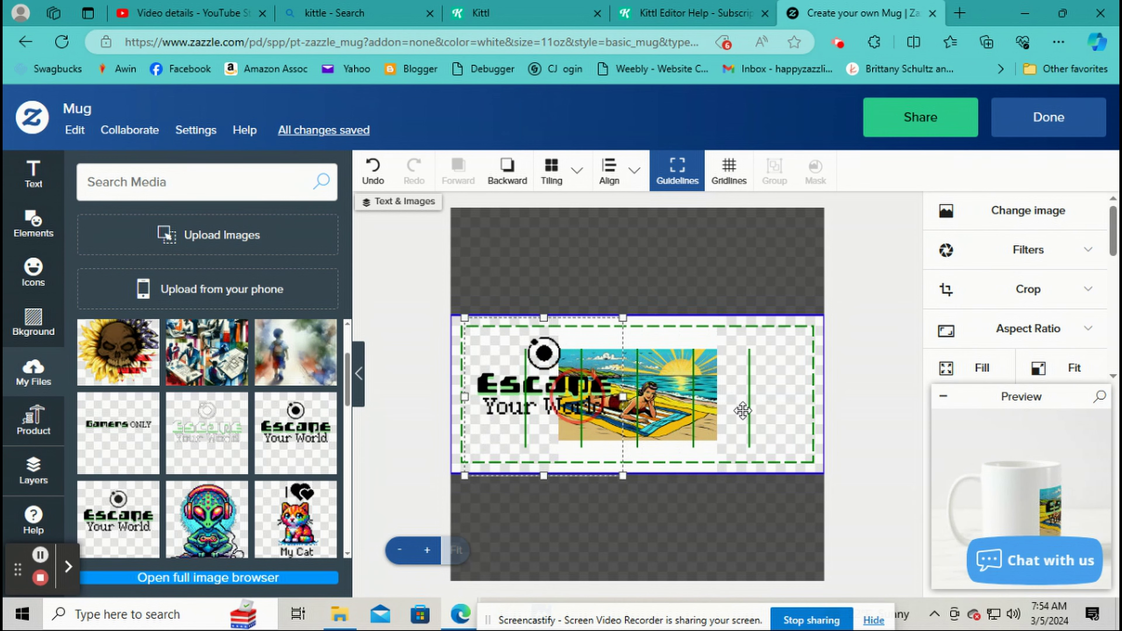
left_click_drag(693, 401, 776, 401)
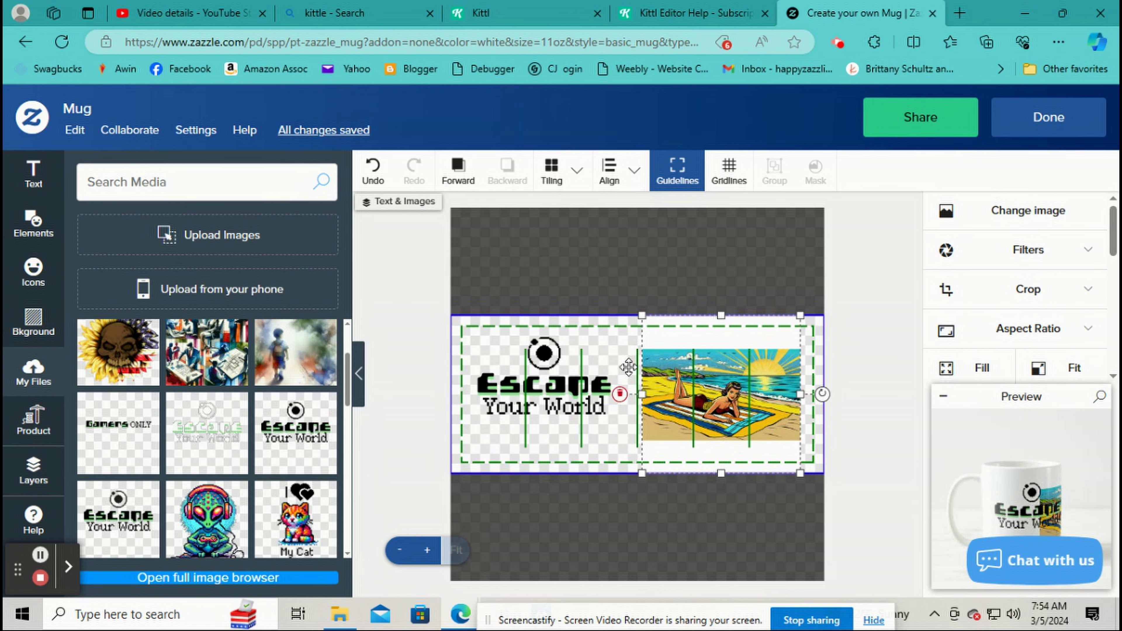
left_click(789, 405)
left_click_drag(557, 376, 581, 374)
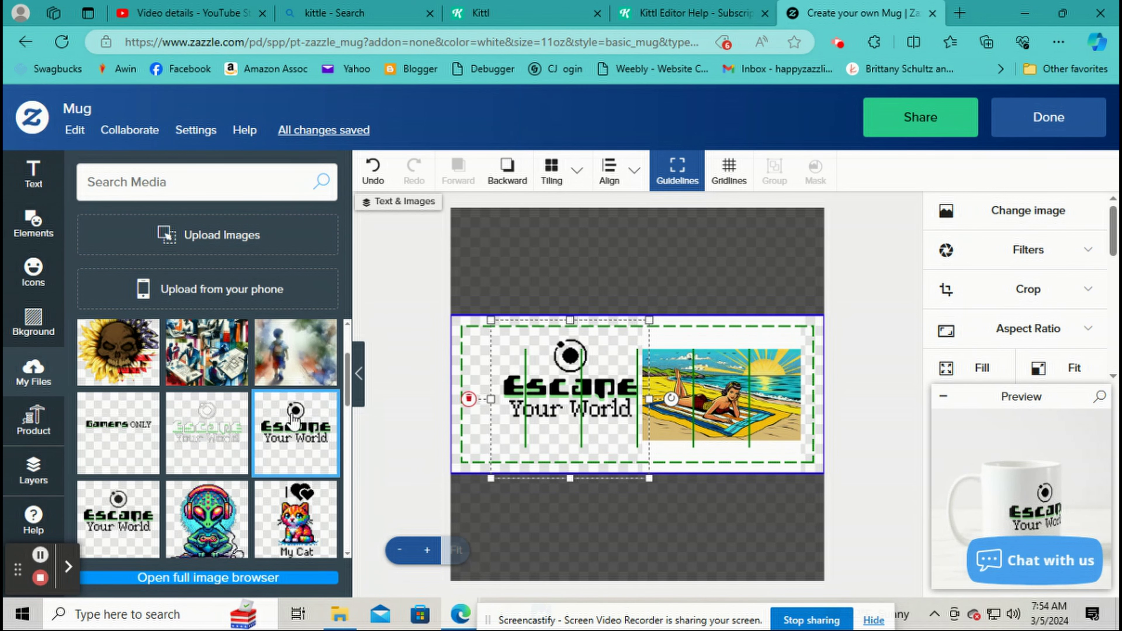
Step: Group the Escape Your World and beach image layers, shift the group slightly left, and ungroup it
left_click(31, 477)
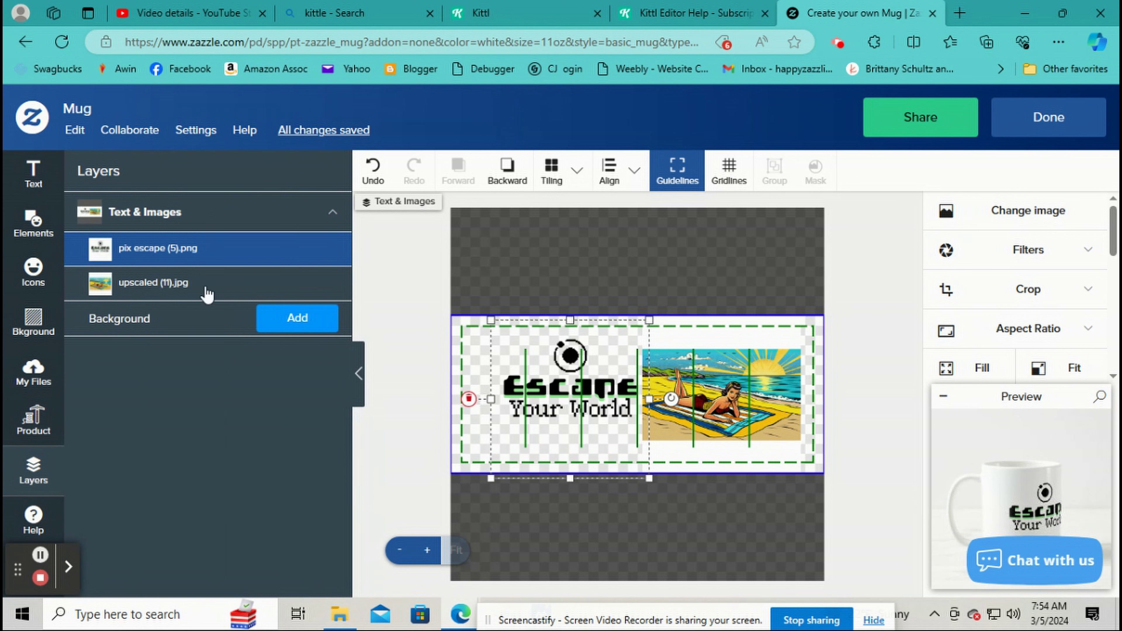
left_click(153, 285)
left_click(170, 253, "shift")
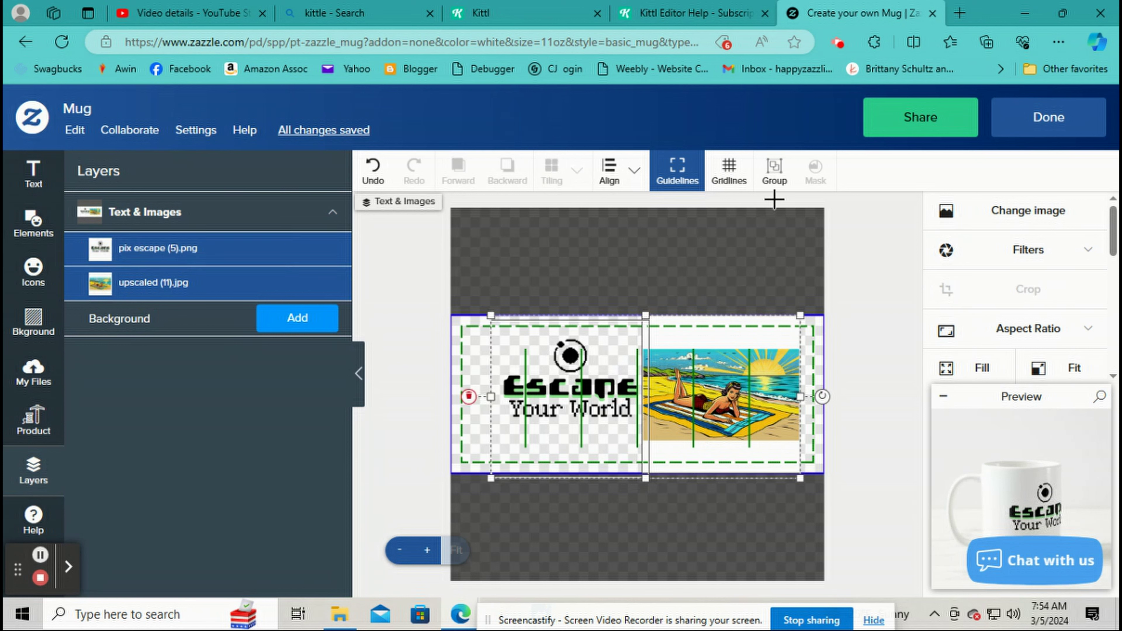
left_click(776, 173)
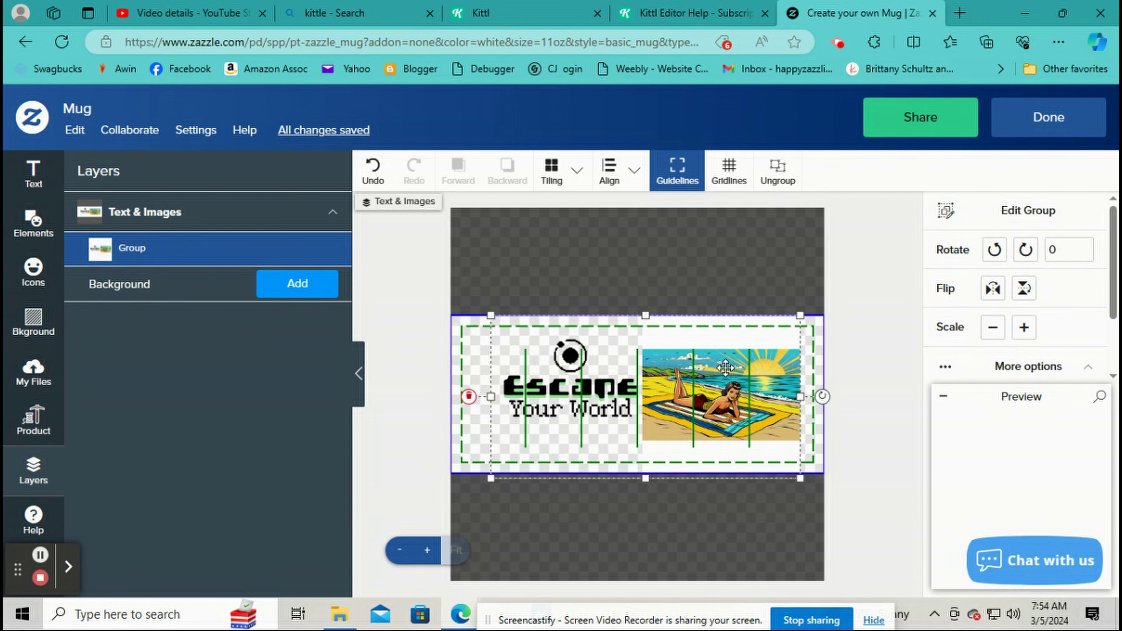
mouse_move(725, 393)
left_mouse_down()
mouse_move(748, 358)
mouse_move(648, 333)
mouse_move(638, 418)
mouse_move(770, 389)
mouse_move(707, 400)
mouse_move(707, 390)
left_mouse_up()
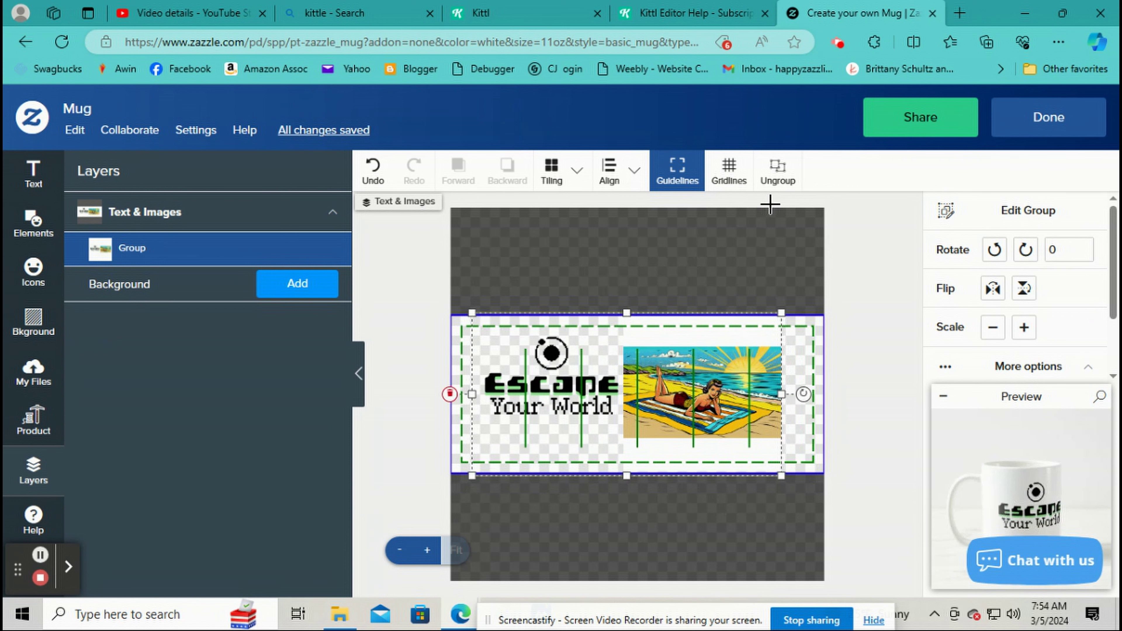
left_click(777, 178)
Step: Select everything in the design, group the two images, and move the group slightly down
right_click(854, 305)
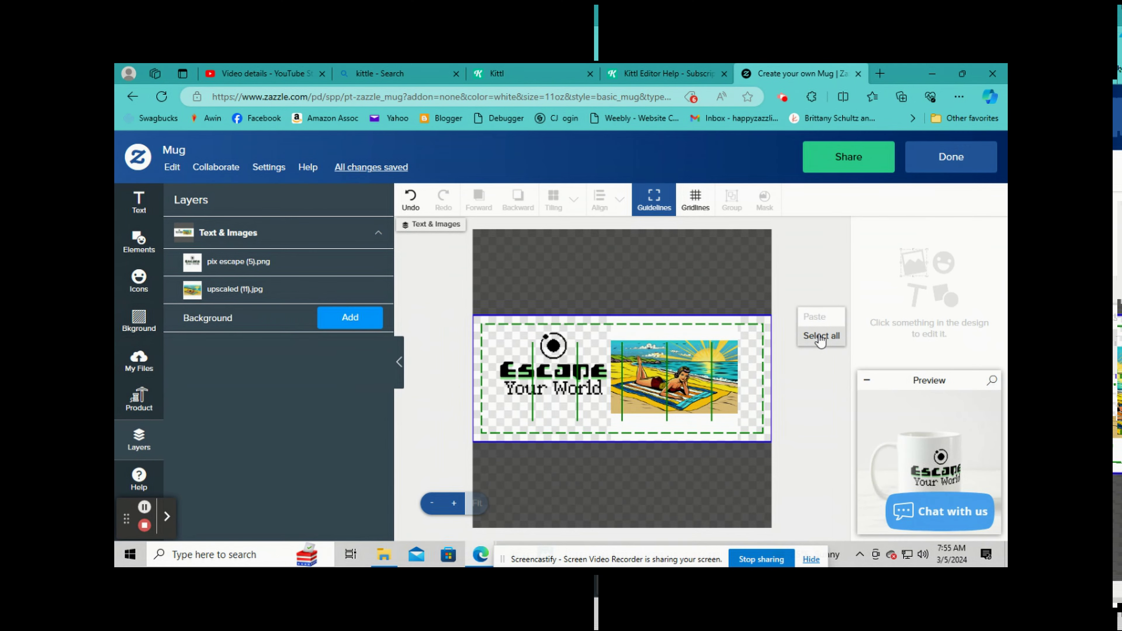
left_click(820, 337)
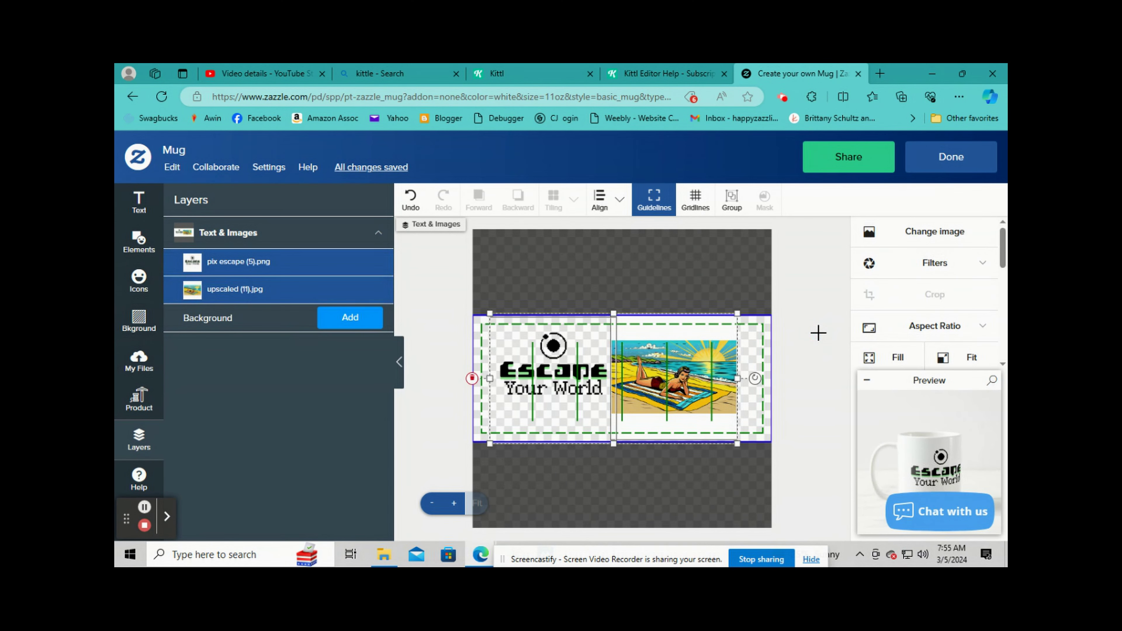
right_click(685, 364)
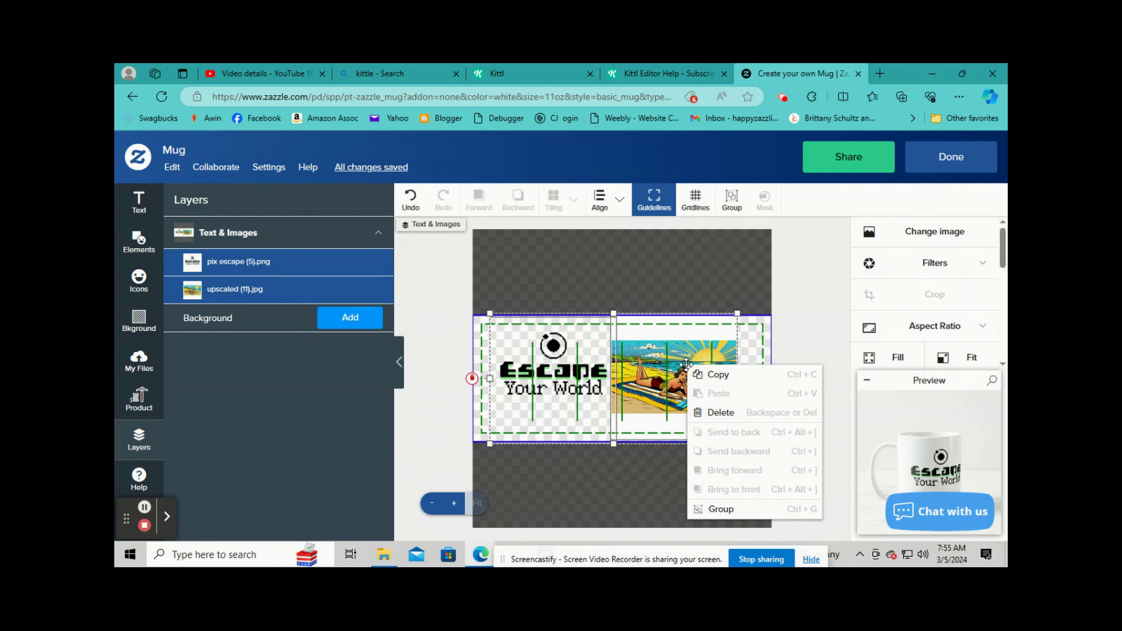
left_click(733, 509)
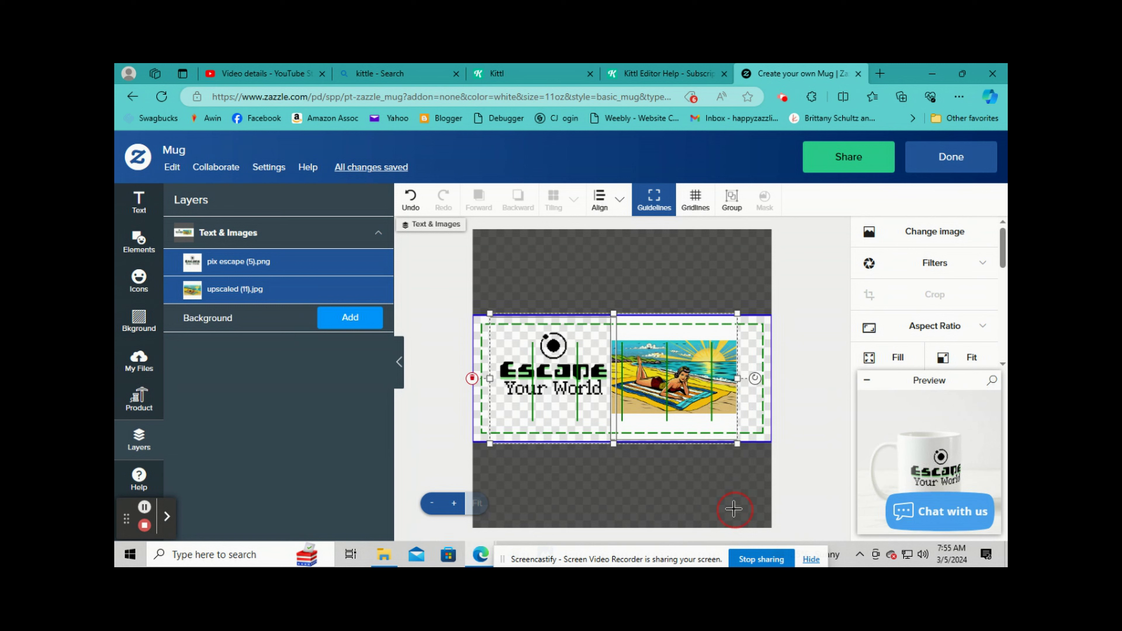
mouse_move(693, 393)
left_mouse_down()
mouse_move(715, 413)
mouse_move(660, 399)
mouse_move(720, 406)
mouse_move(695, 404)
left_mouse_up()
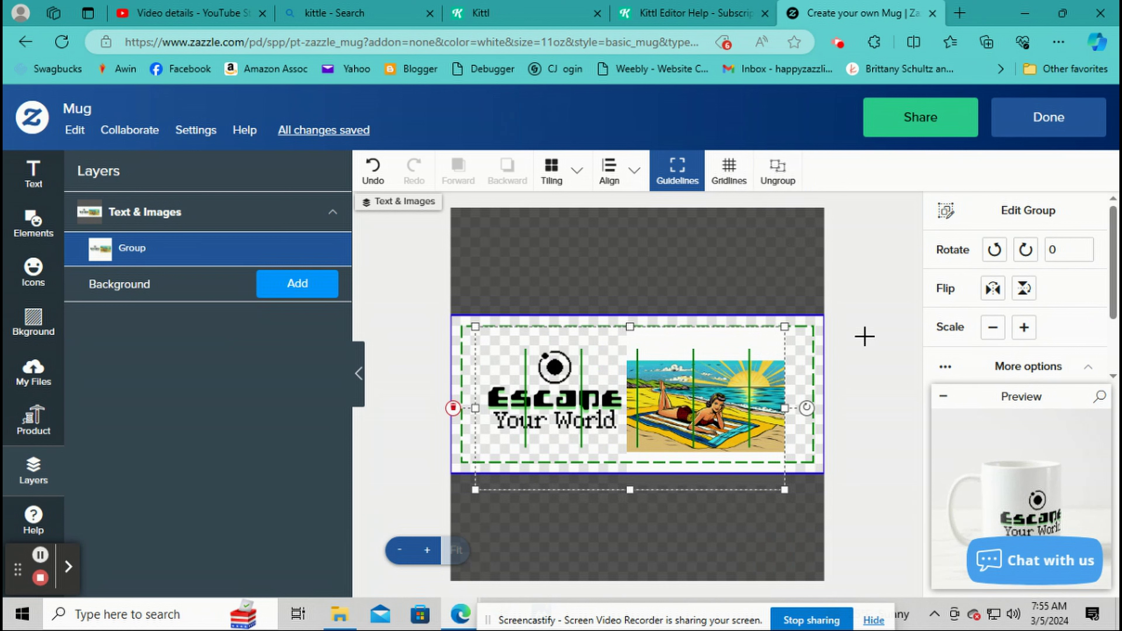
Step: Ungroup the Escape Your World image and the beach image
right_click(803, 342)
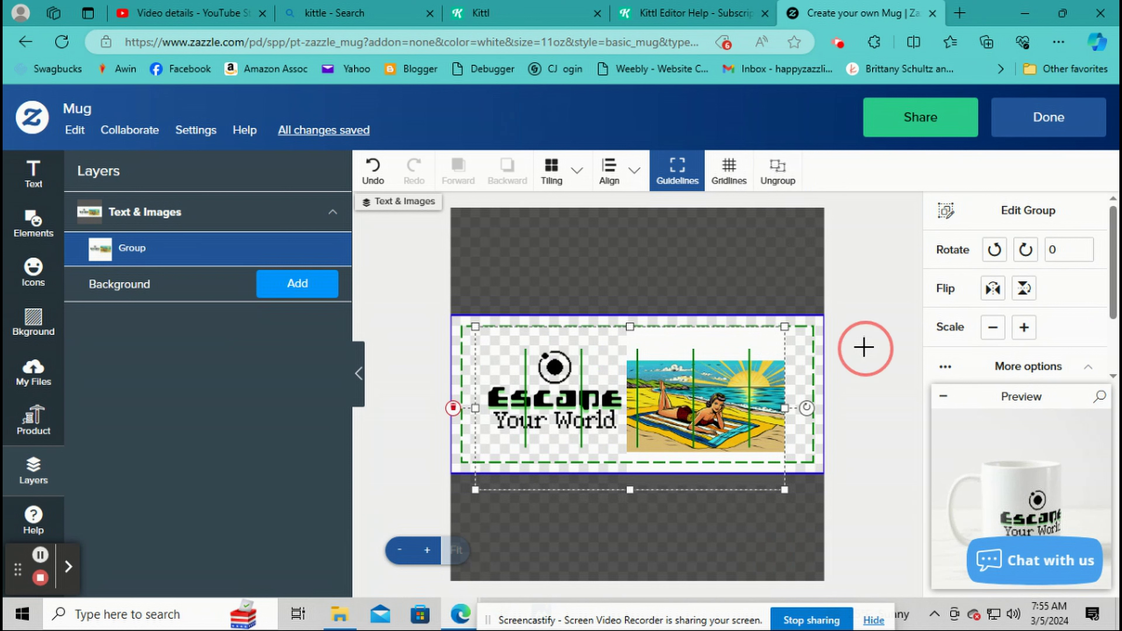
left_click(895, 383)
right_click(741, 402)
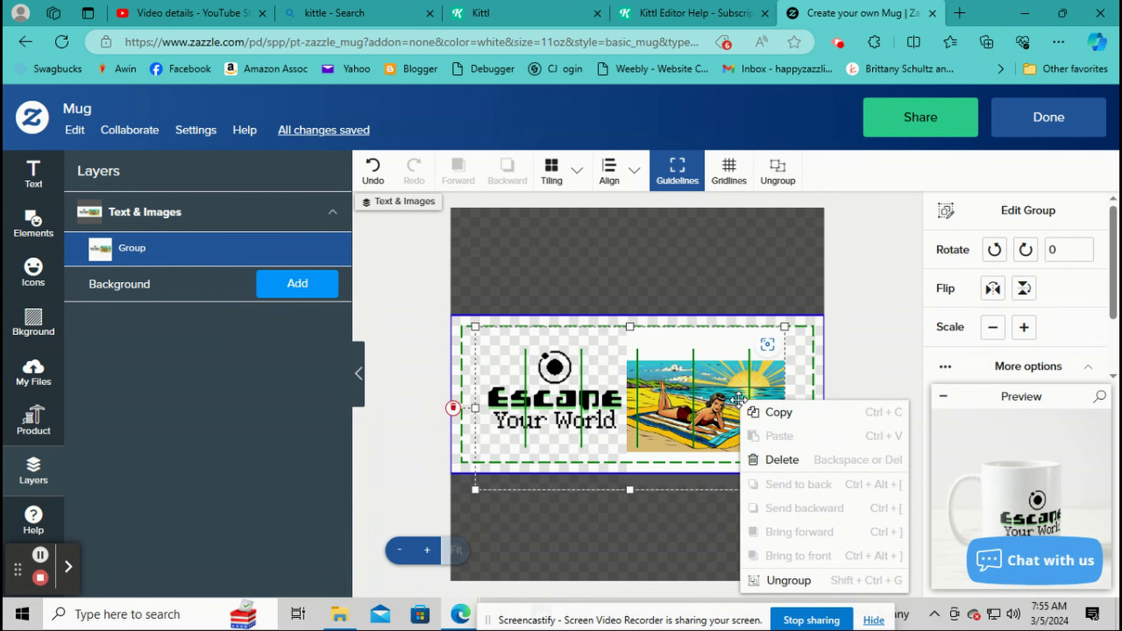
left_click(788, 580)
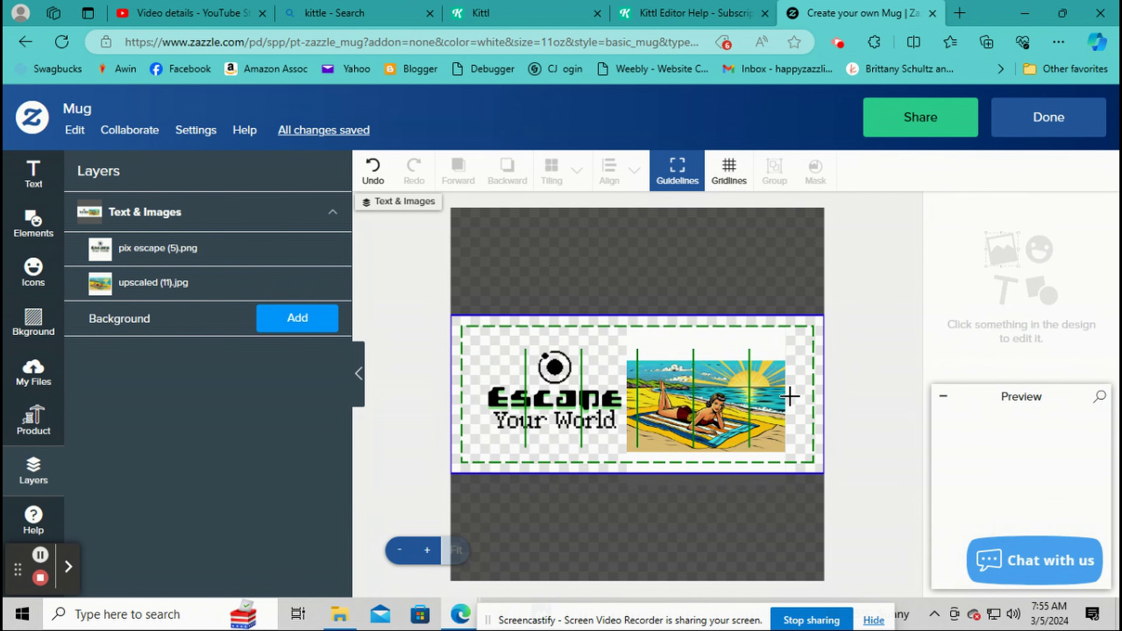
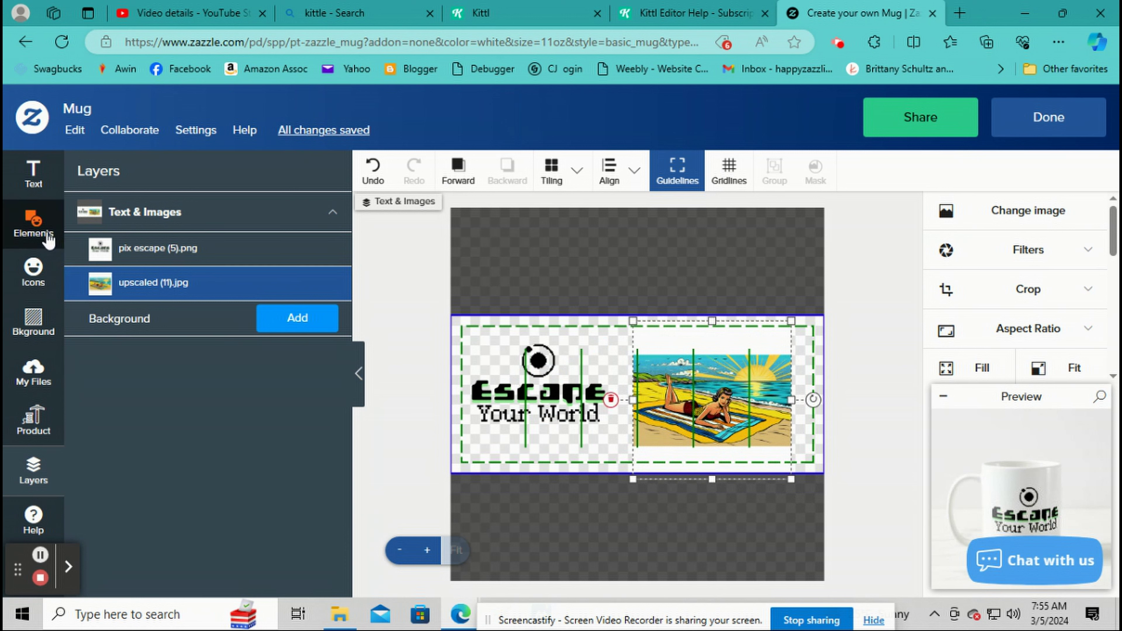
Step: Add a circle shape, scale it down repeatedly, and place it over the woman in the beach image
left_click(35, 234)
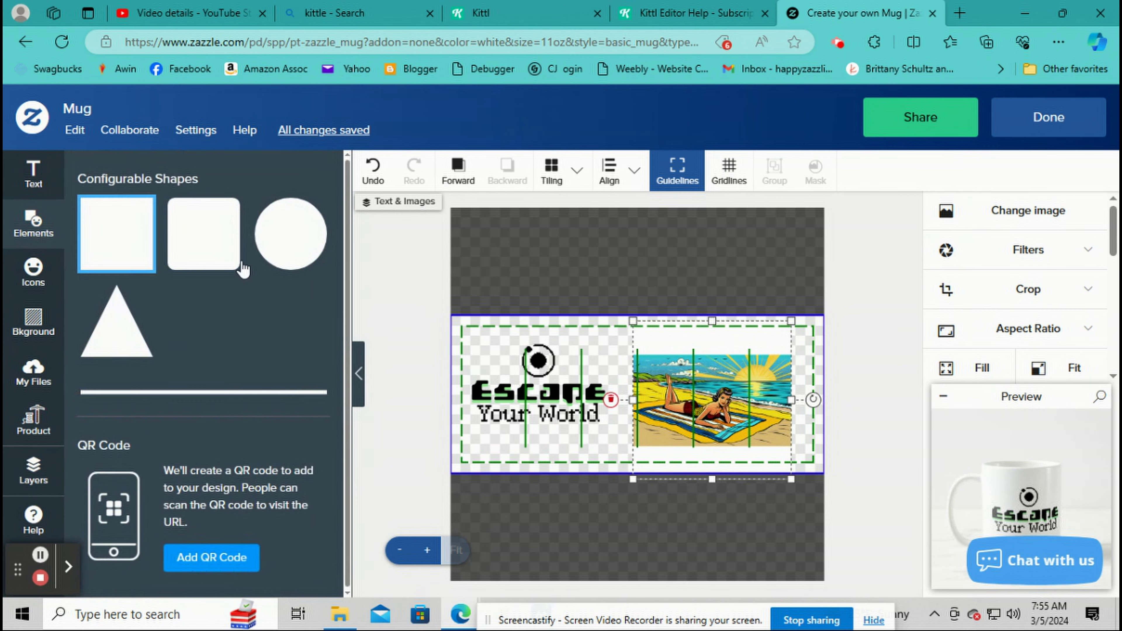
left_click(285, 241)
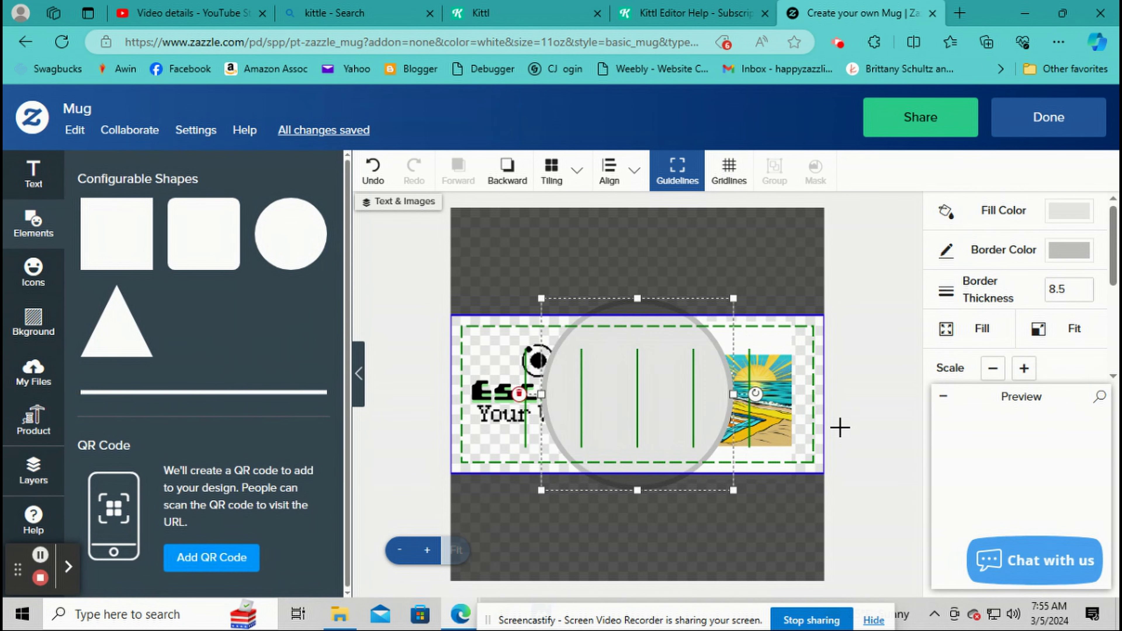
left_click(992, 369)
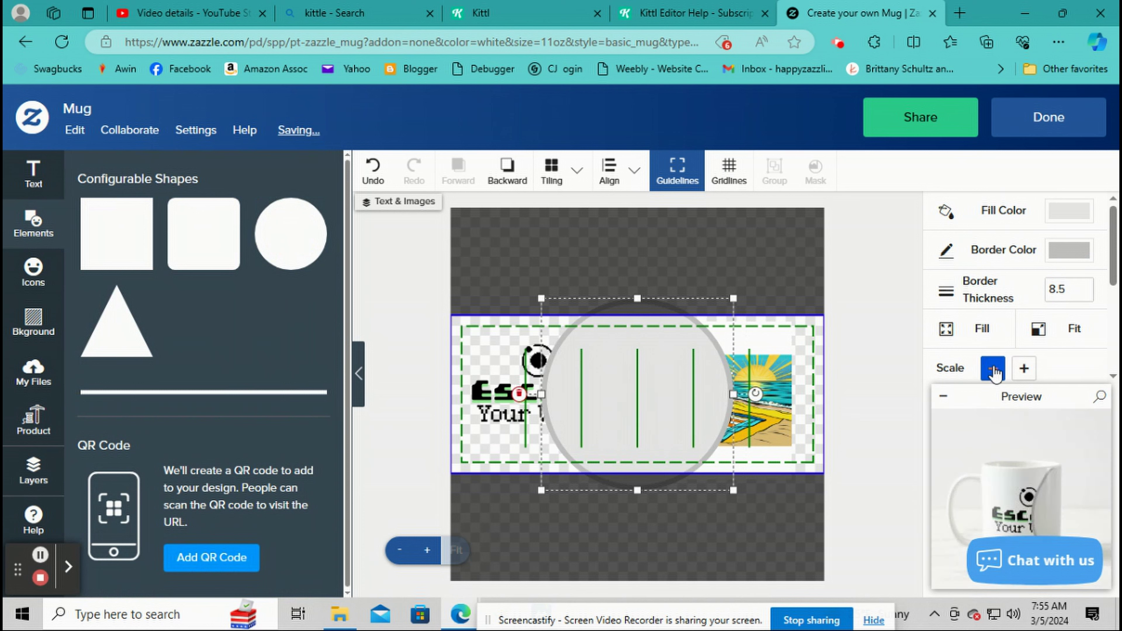
left_click(992, 369)
left_click(993, 369)
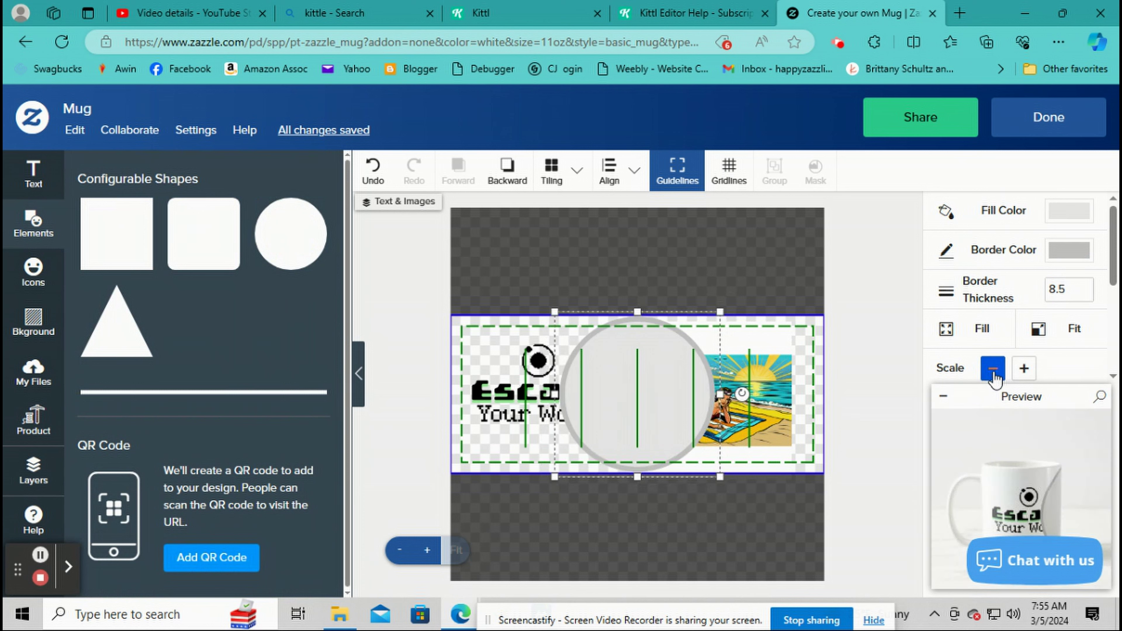
left_click(993, 369)
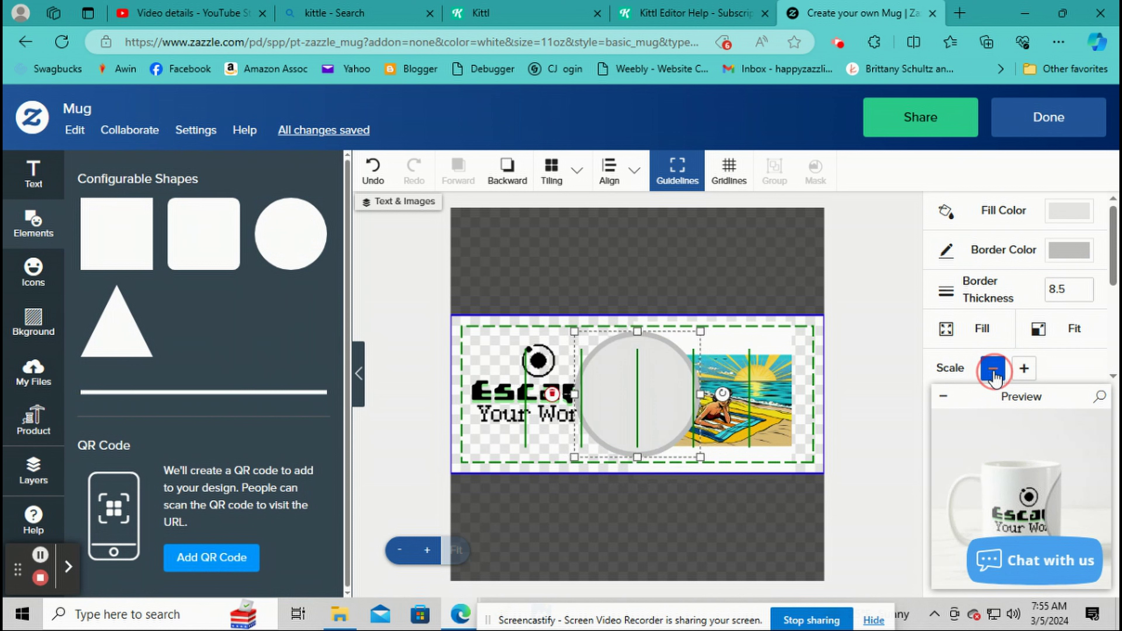
left_click(992, 369)
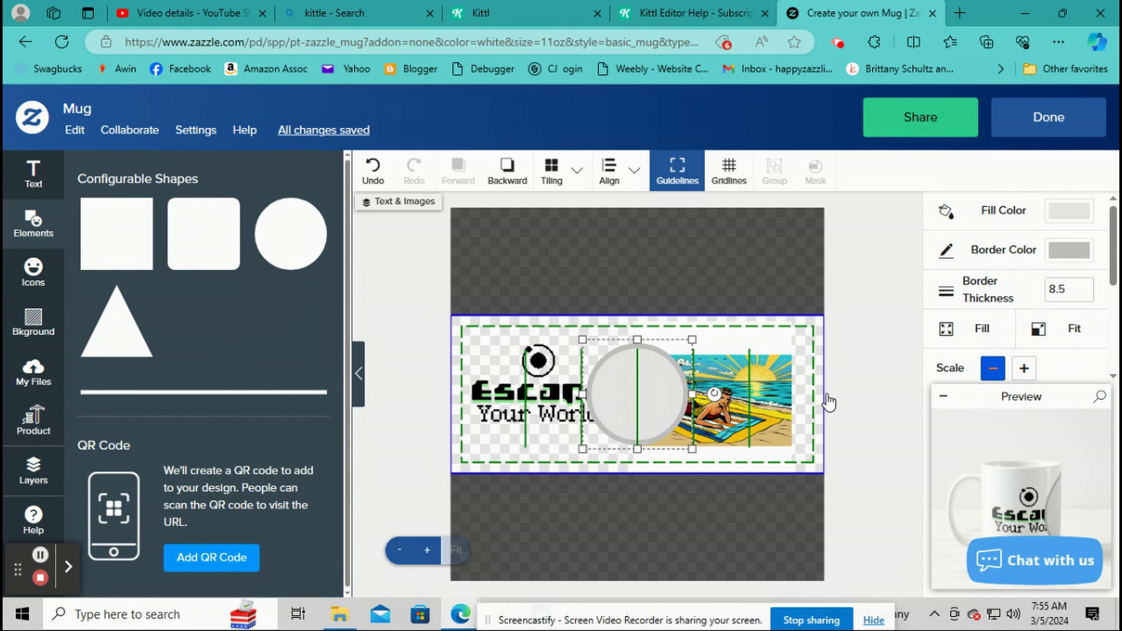
left_click_drag(627, 397, 704, 395)
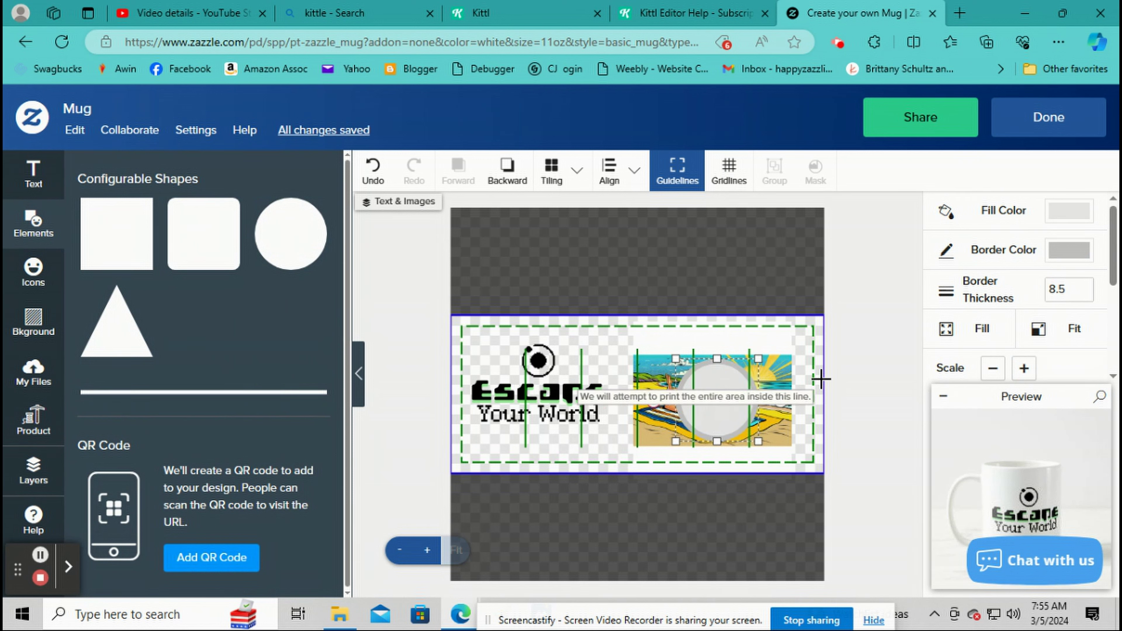
Step: Put the Oval layer directly above the beach image layer and mask the beach image with the circle
left_click(31, 478)
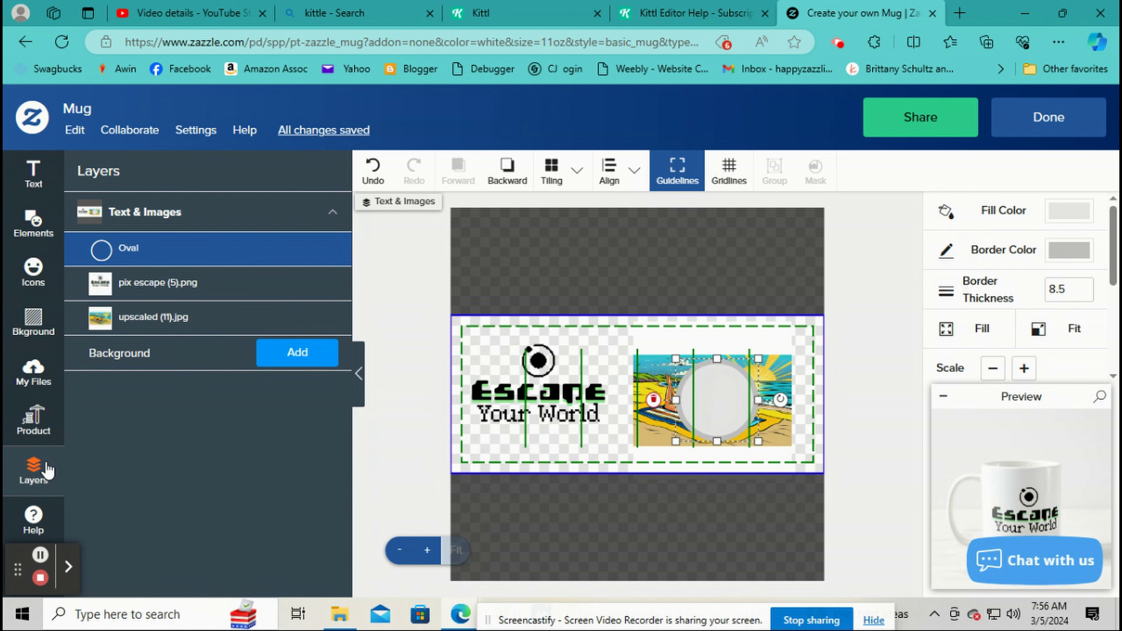
left_click(750, 406)
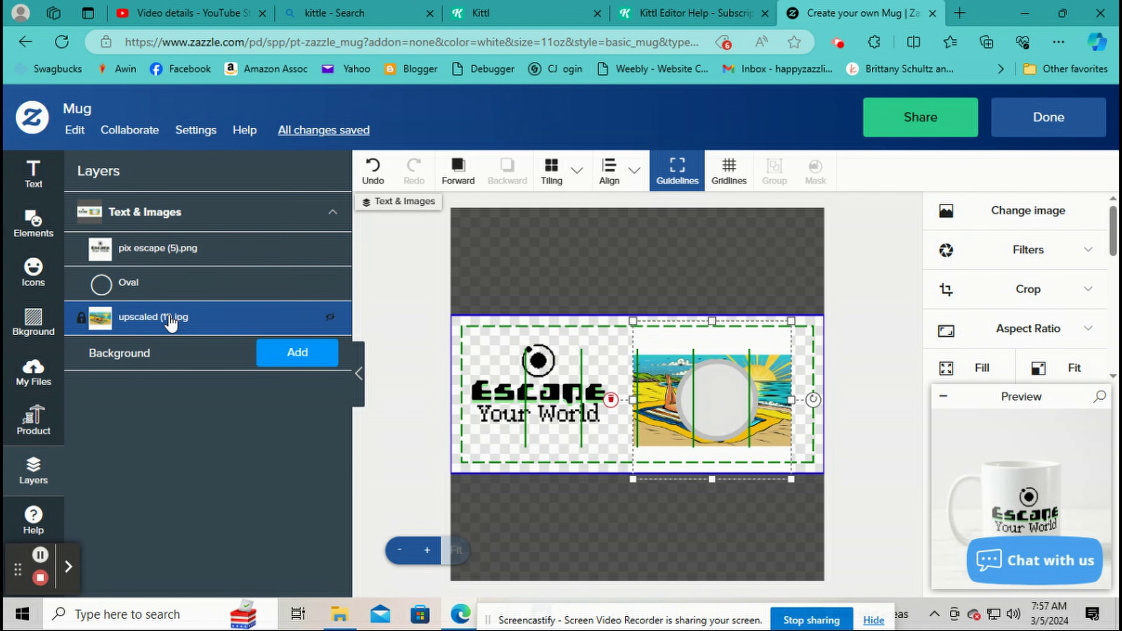
left_click(188, 281, "shift")
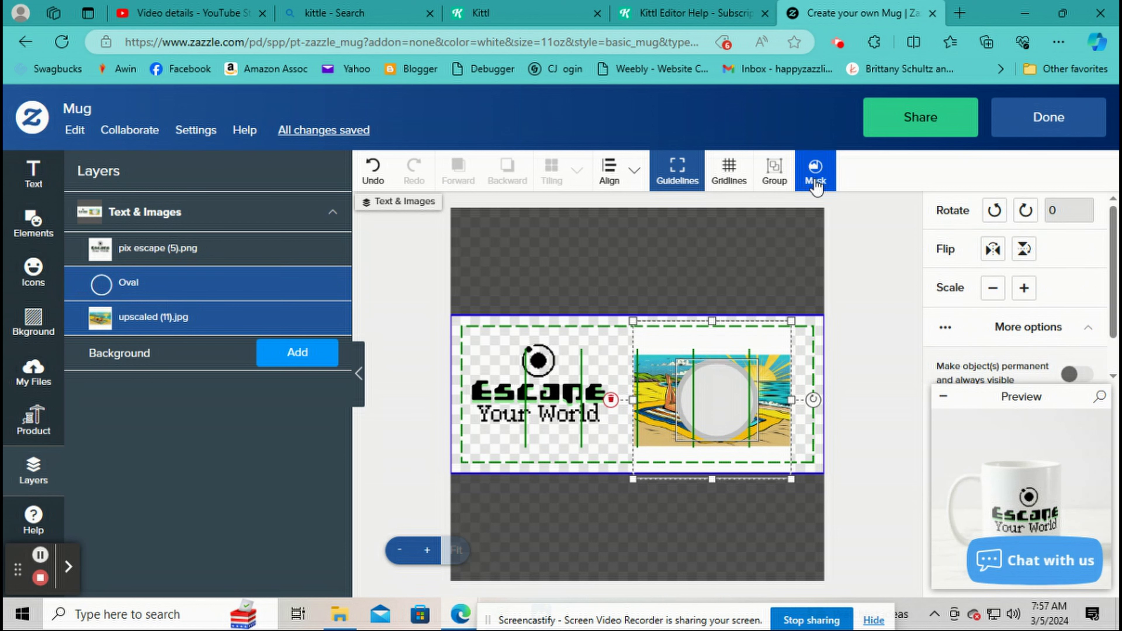
left_click(814, 175)
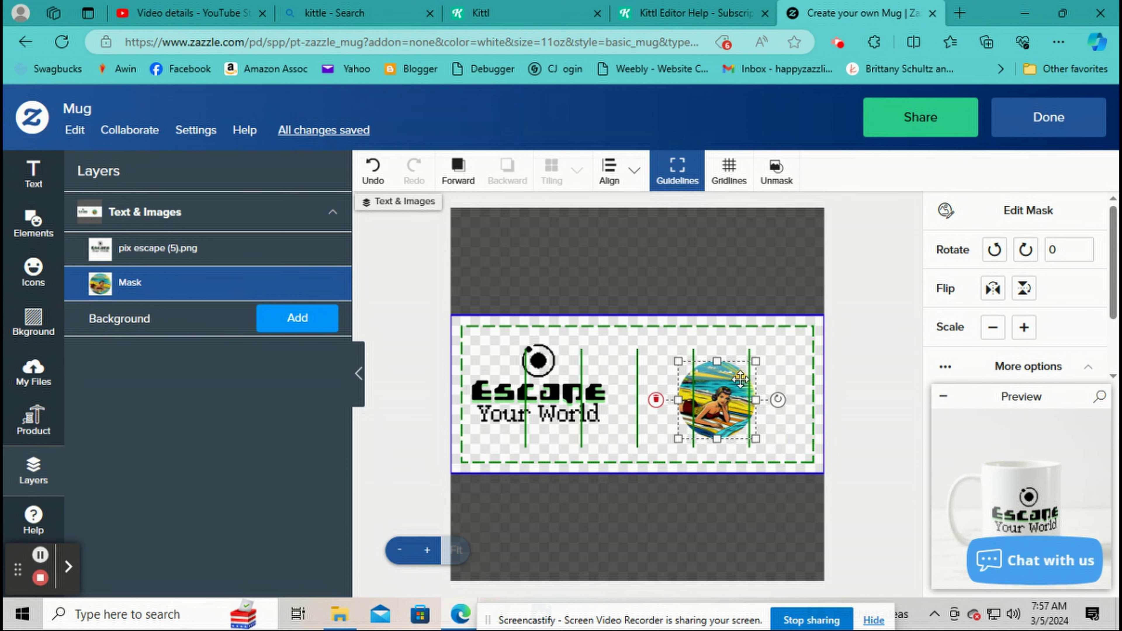
Step: Scale the circular masked beach image up repeatedly
left_click(1022, 328)
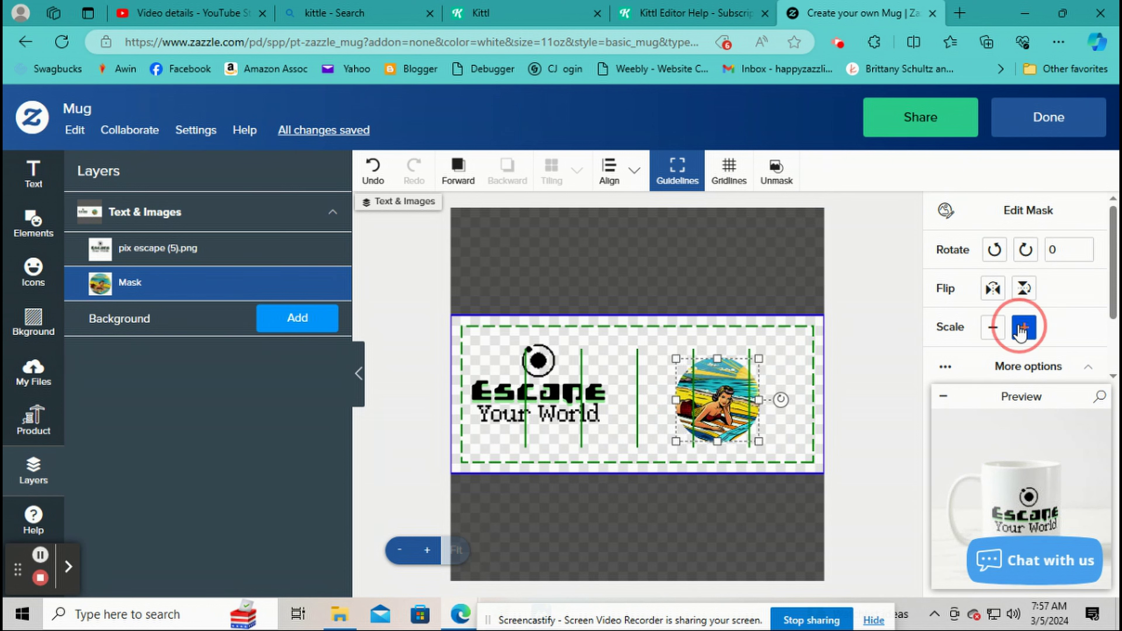
left_click(1022, 328)
left_click(1024, 329)
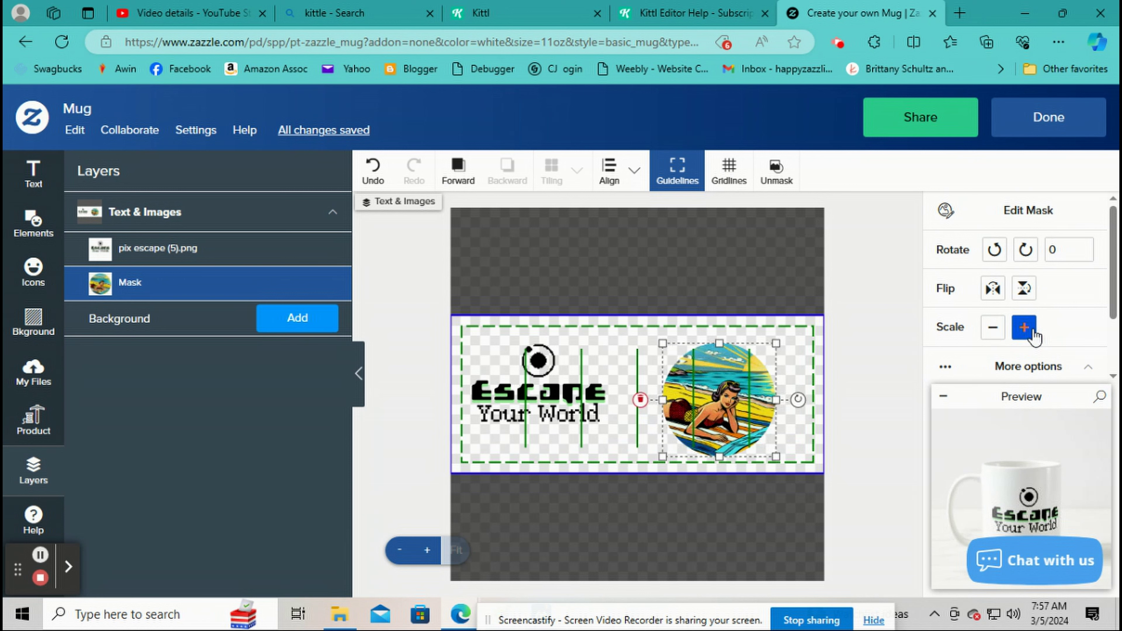
Step: Delete the masked beach image and add the original uploaded beach image to the mug again
right_click(715, 388)
left_click(751, 441)
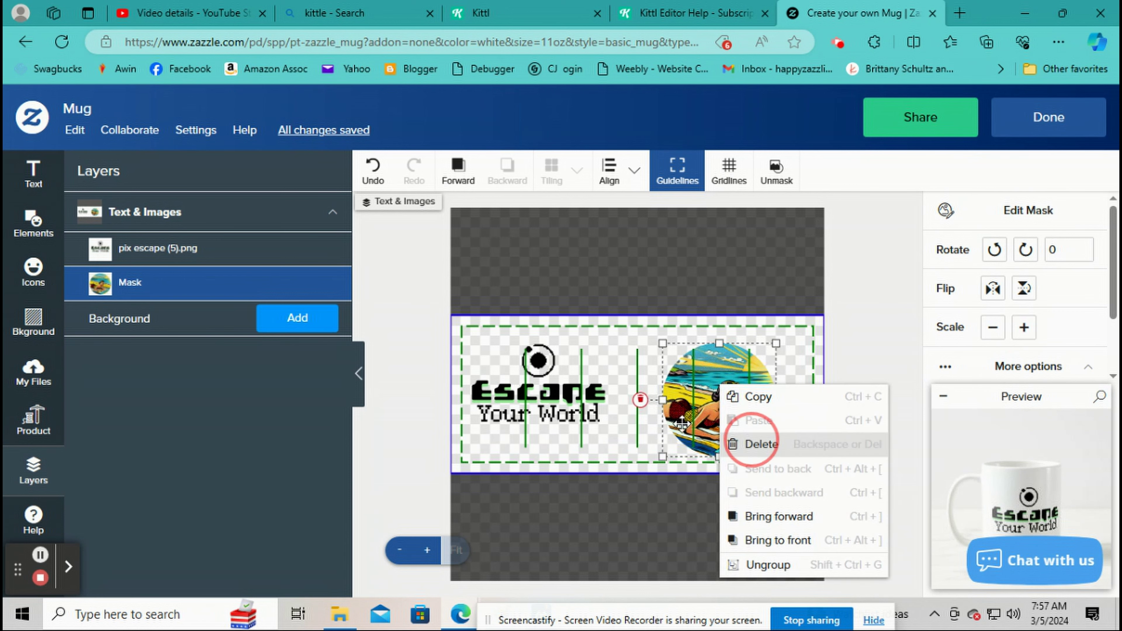
left_click(33, 378)
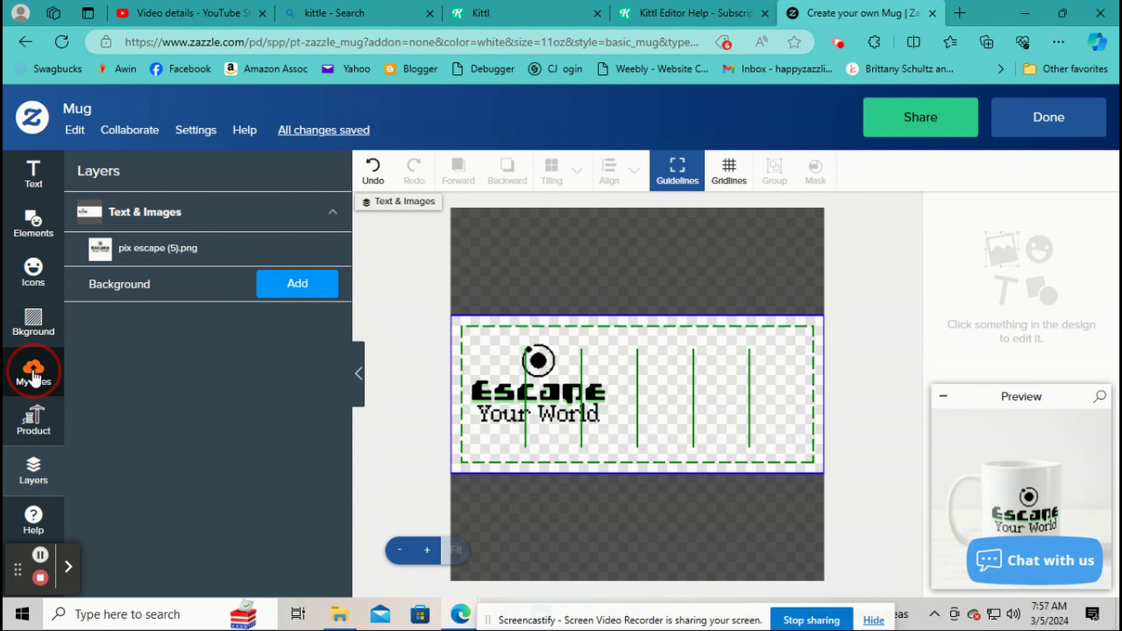
left_click_drag(128, 373, 684, 349)
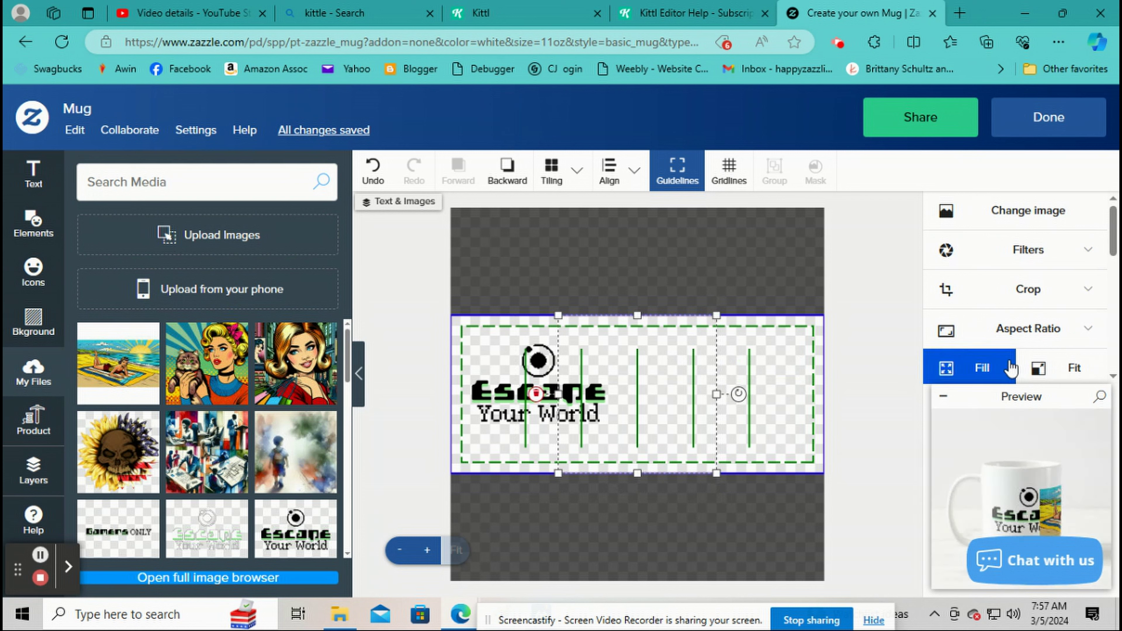
Step: Scale the beach image up twice and move it to the right of the Escape Your World image
scroll(1010, 366, "down", 1)
left_click(1023, 379)
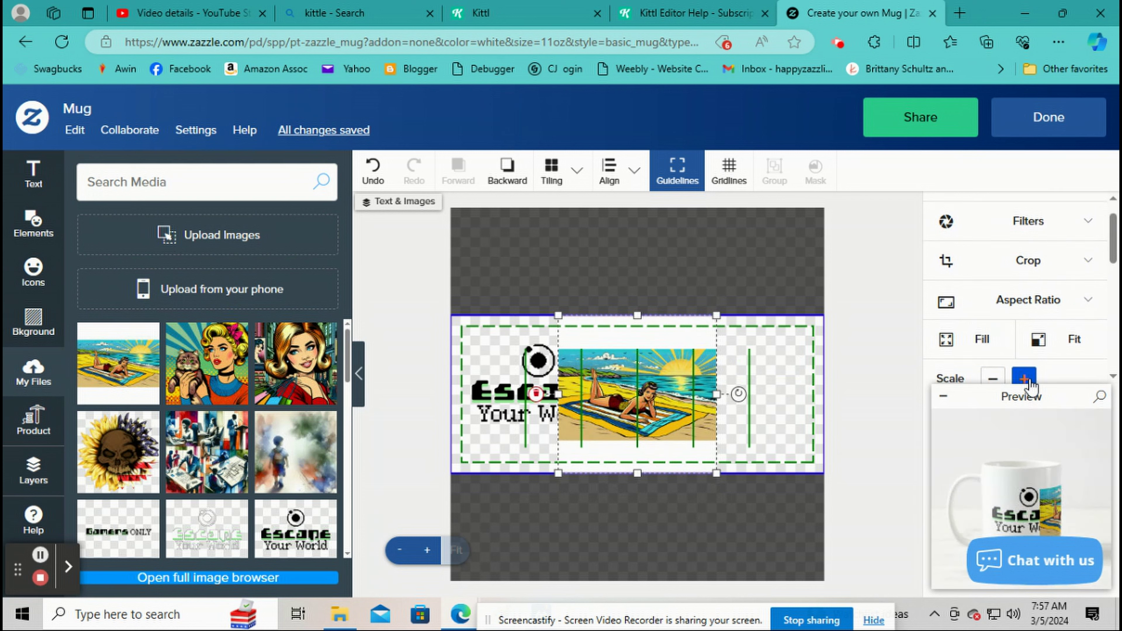
left_click(1025, 379)
left_click_drag(747, 366, 736, 367)
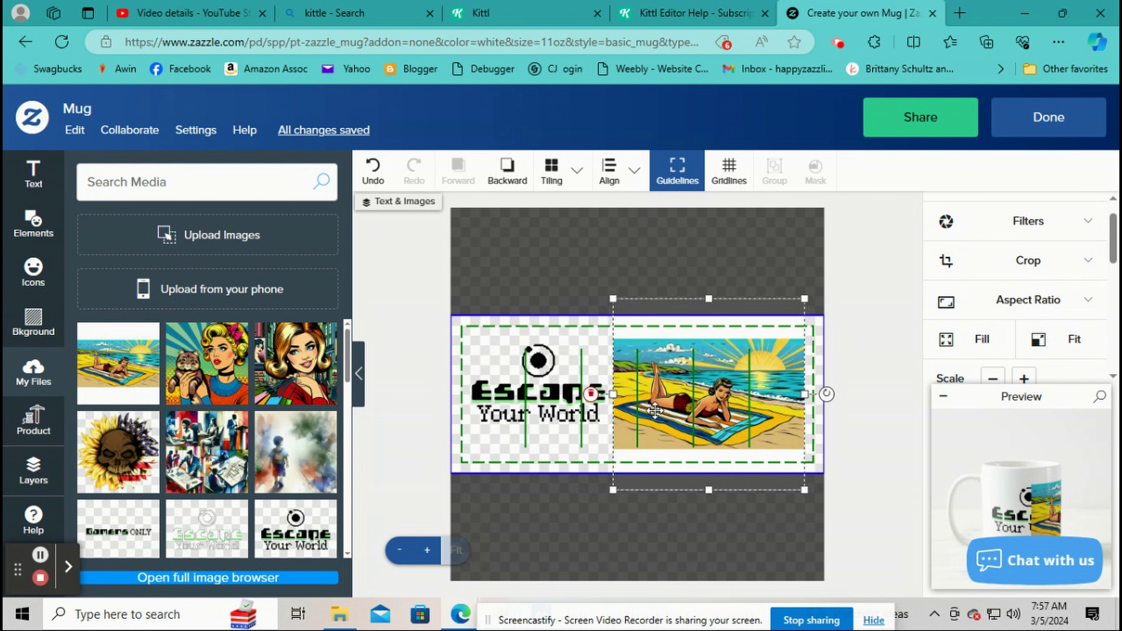
Step: Add a rounded rectangle shape to the mug, scale it down repeatedly and place it over the beach image
left_click(38, 230)
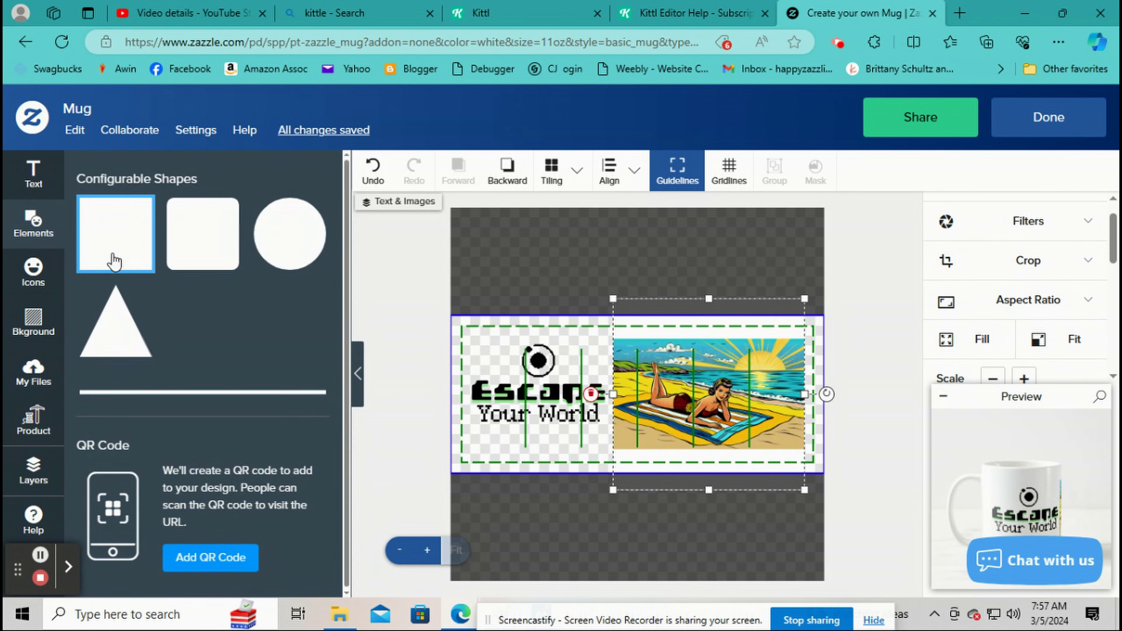
left_click_drag(346, 302, 446, 319)
scroll(1000, 345, "down", 1)
scroll(1000, 344, "down", 1)
left_click(993, 351)
left_click(994, 351)
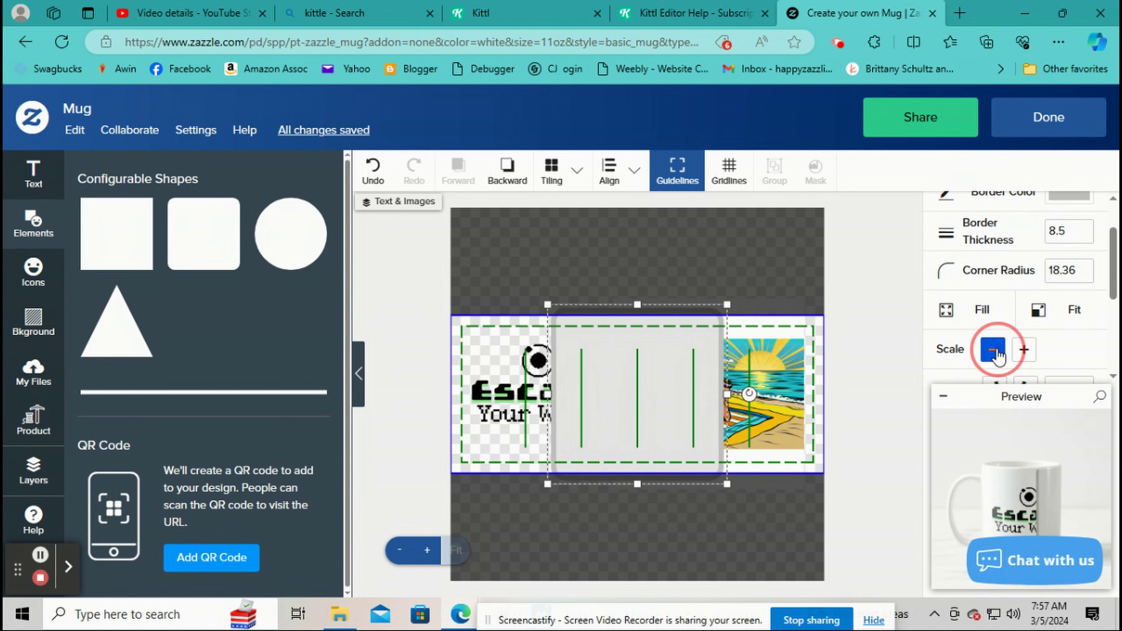
left_click(994, 351)
left_click(993, 351)
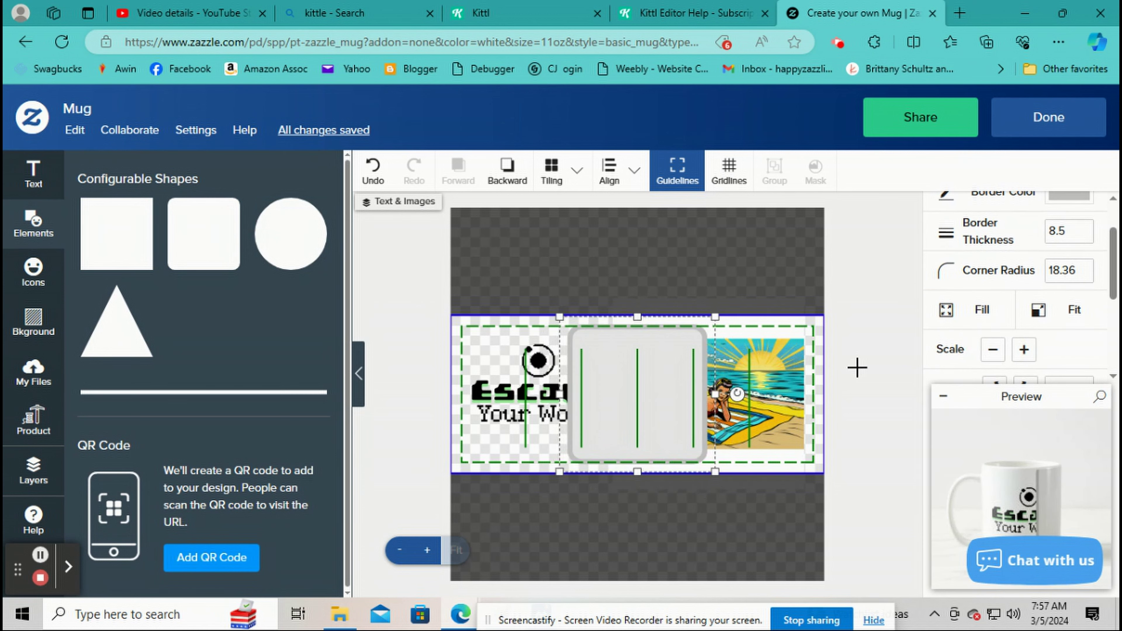
left_click(993, 352)
left_click(992, 351)
left_click_drag(643, 398, 713, 389)
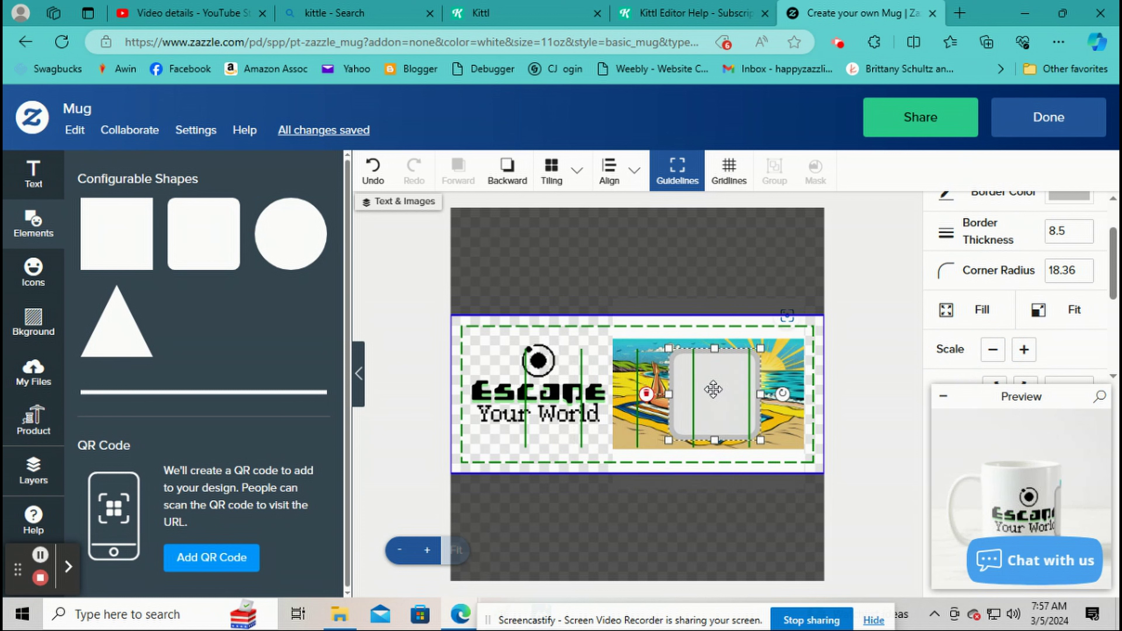
Step: Select the Rectangle Rounded Corners and upscaled (11).jpg layers together and mask the beach image with the rectangle
left_click(33, 464)
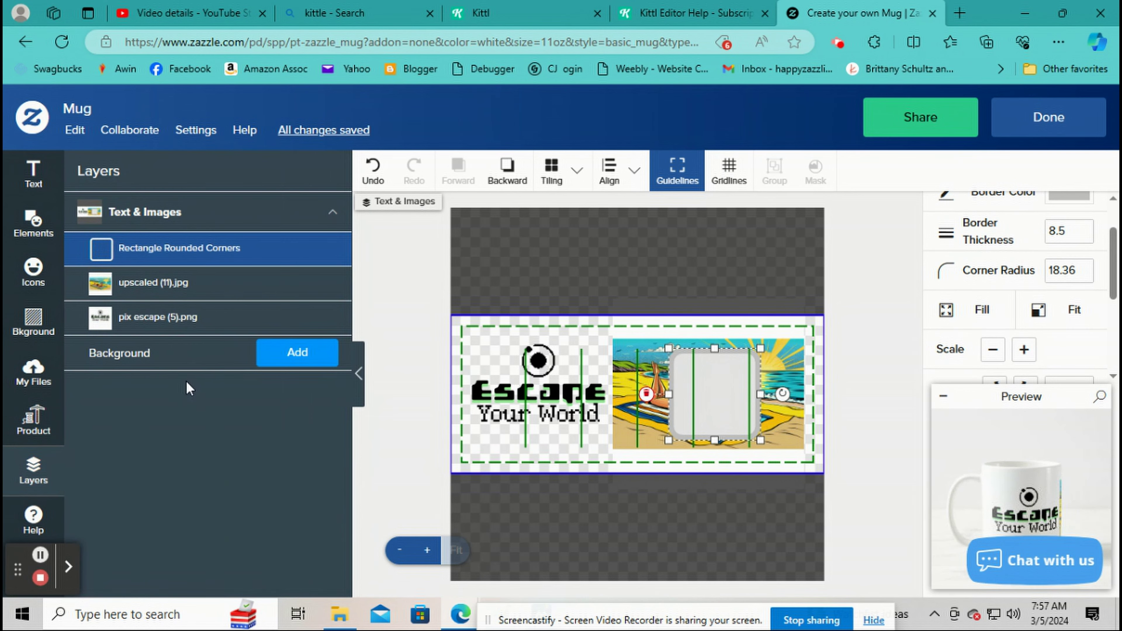
left_click(172, 292)
left_click(170, 257, "shift")
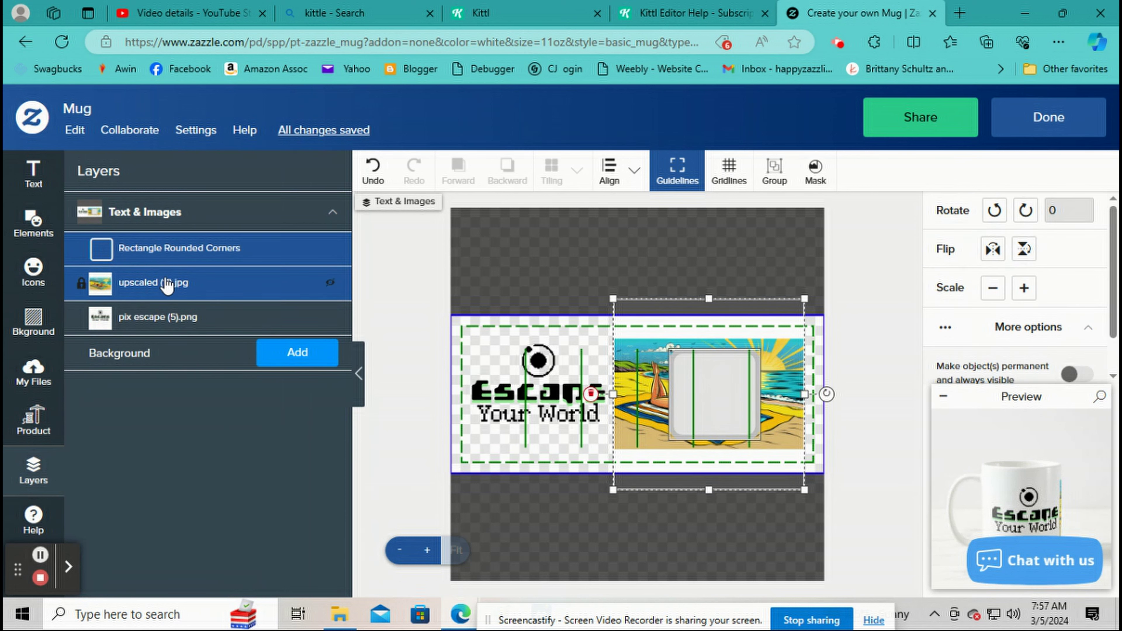
left_click(829, 173)
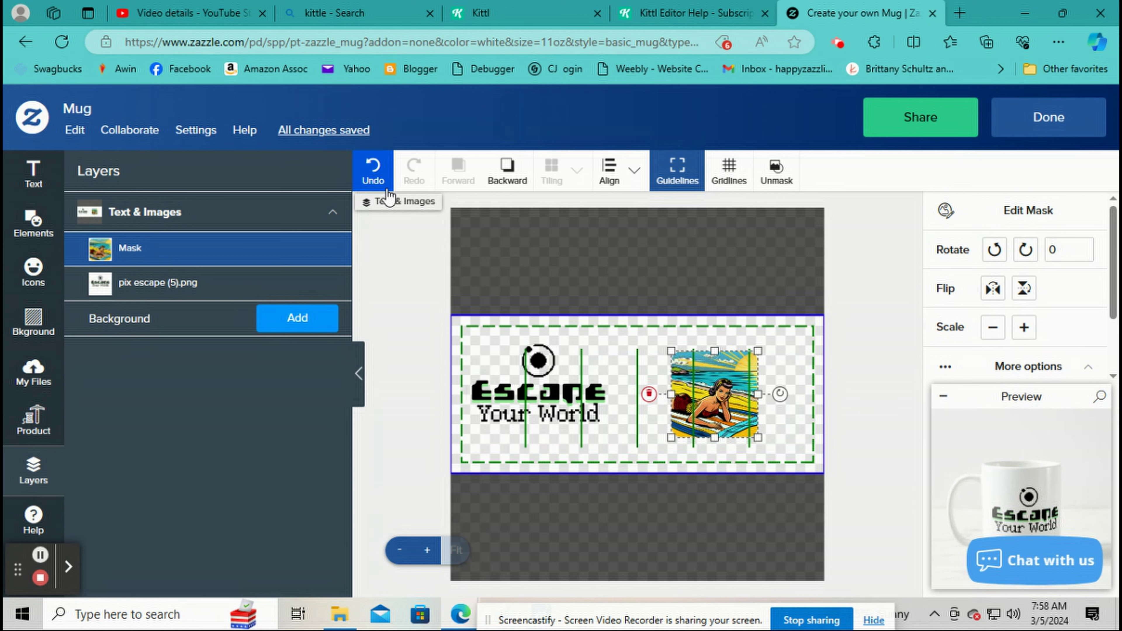
Step: Undo the rectangle mask and the rectangle's last move, and delete the rounded rectangle
left_click(375, 177)
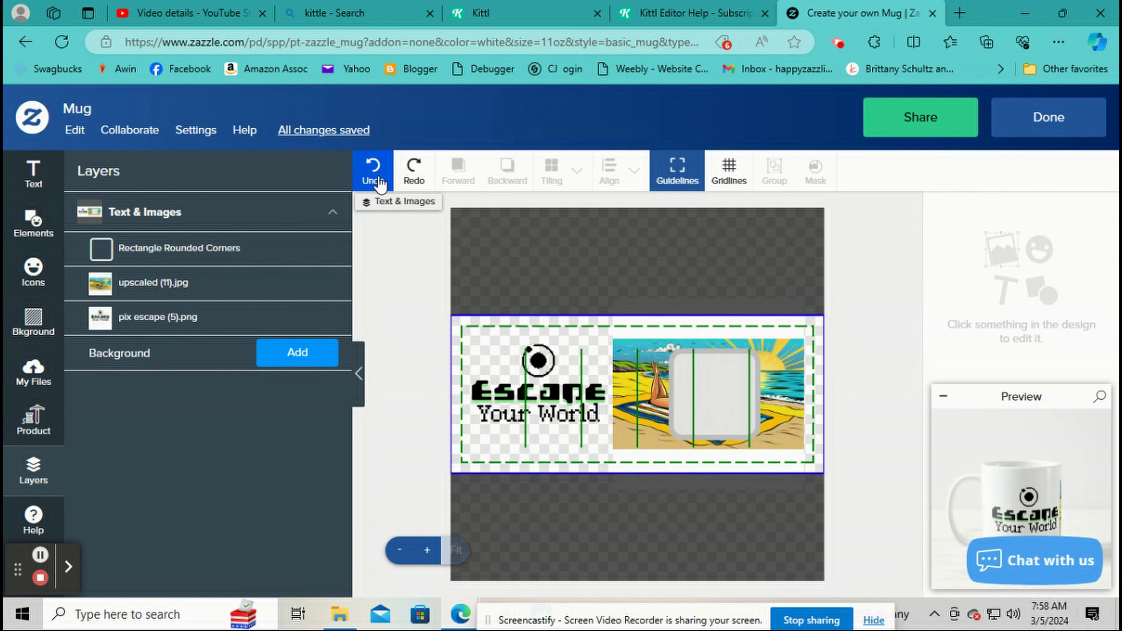
left_click(380, 182)
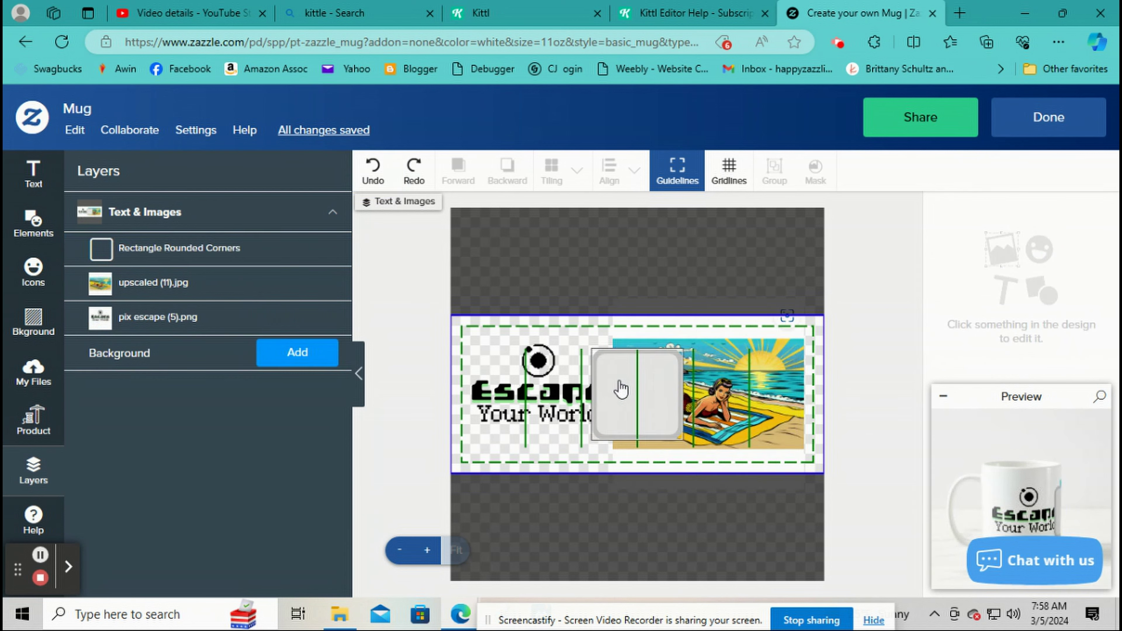
left_click(617, 391)
right_click(616, 393)
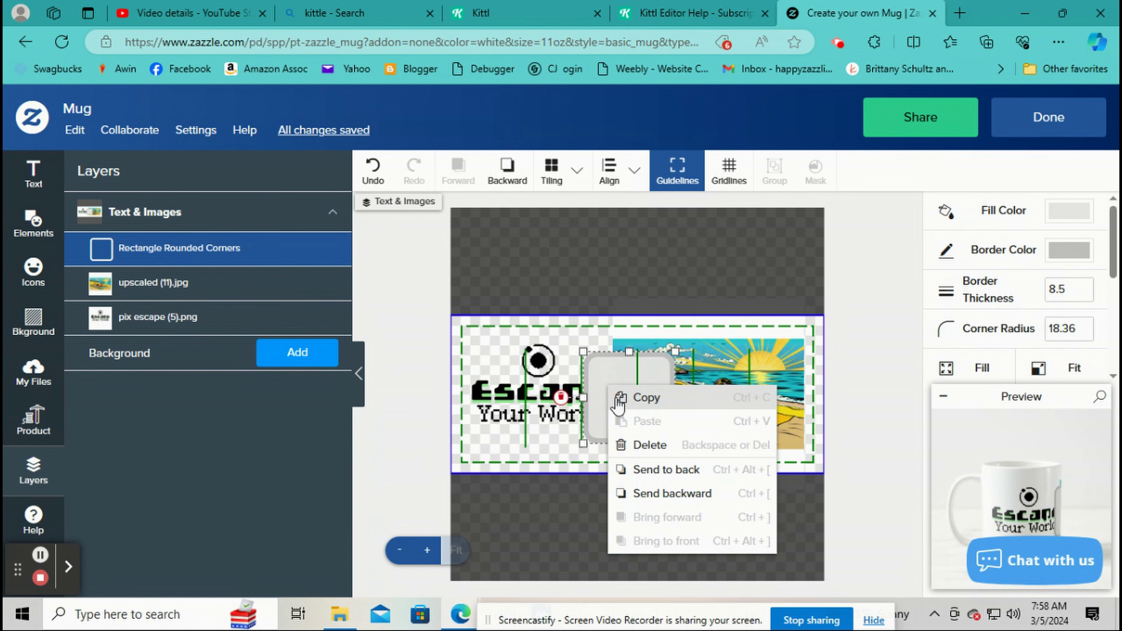
left_click(649, 444)
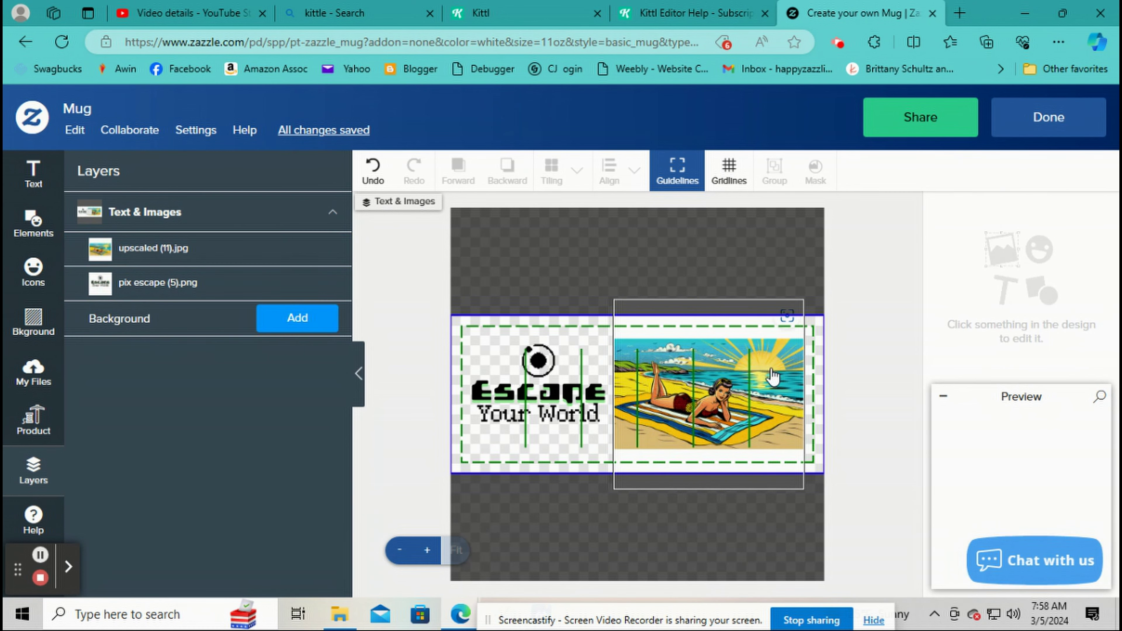
Step: Change the beach image to comic.jpg from the media library and delete the replacement image from the mug
left_click(756, 405)
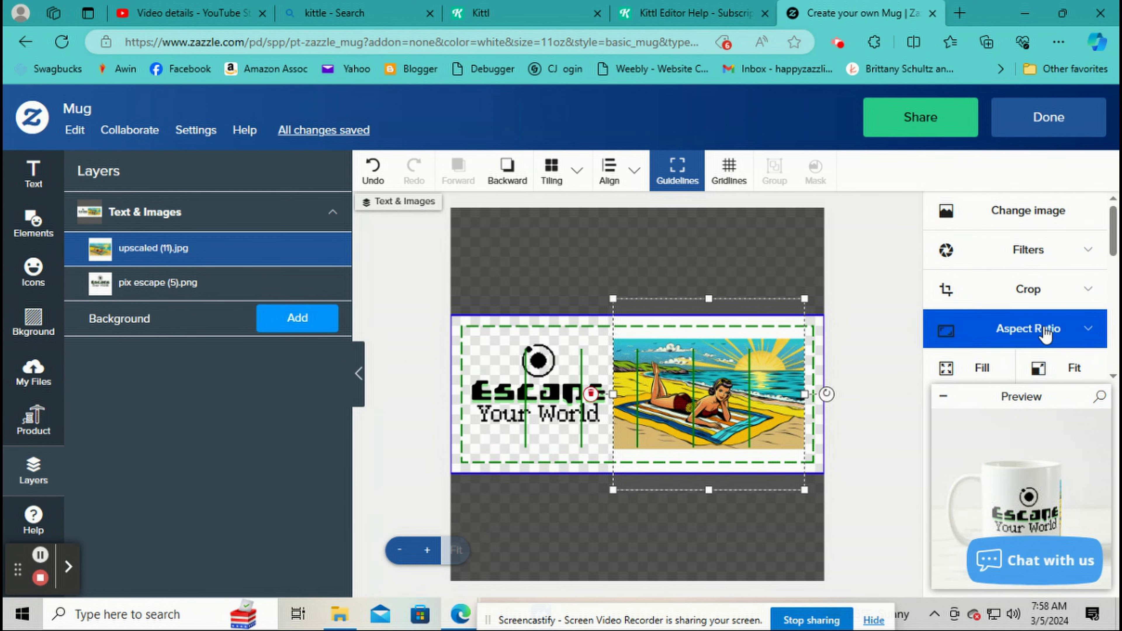
left_click(1025, 216)
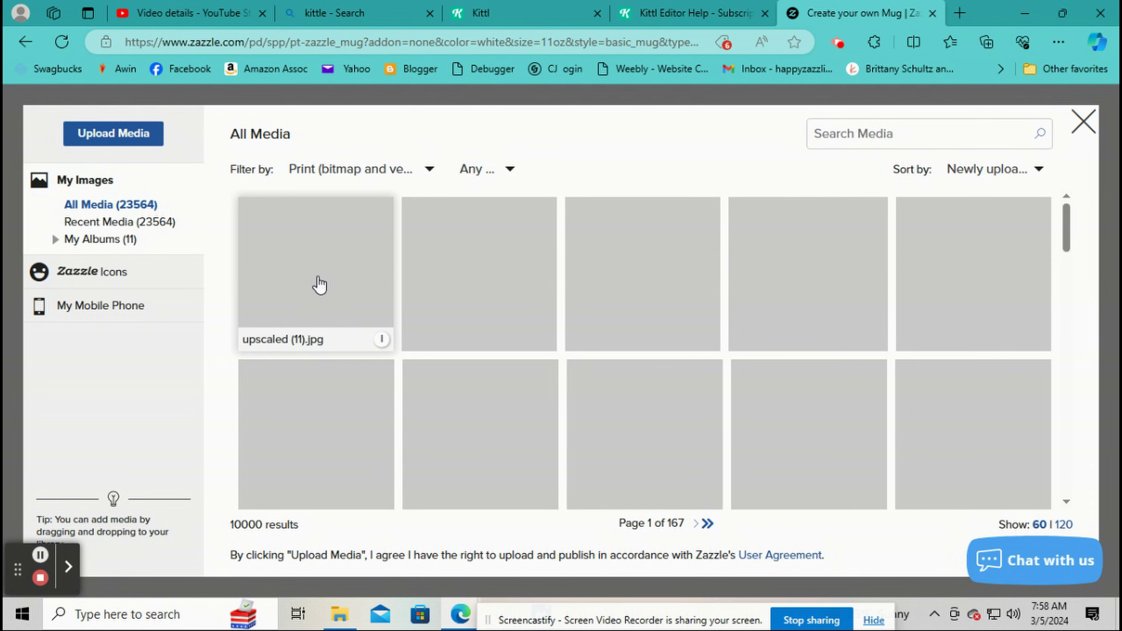
left_click(623, 283)
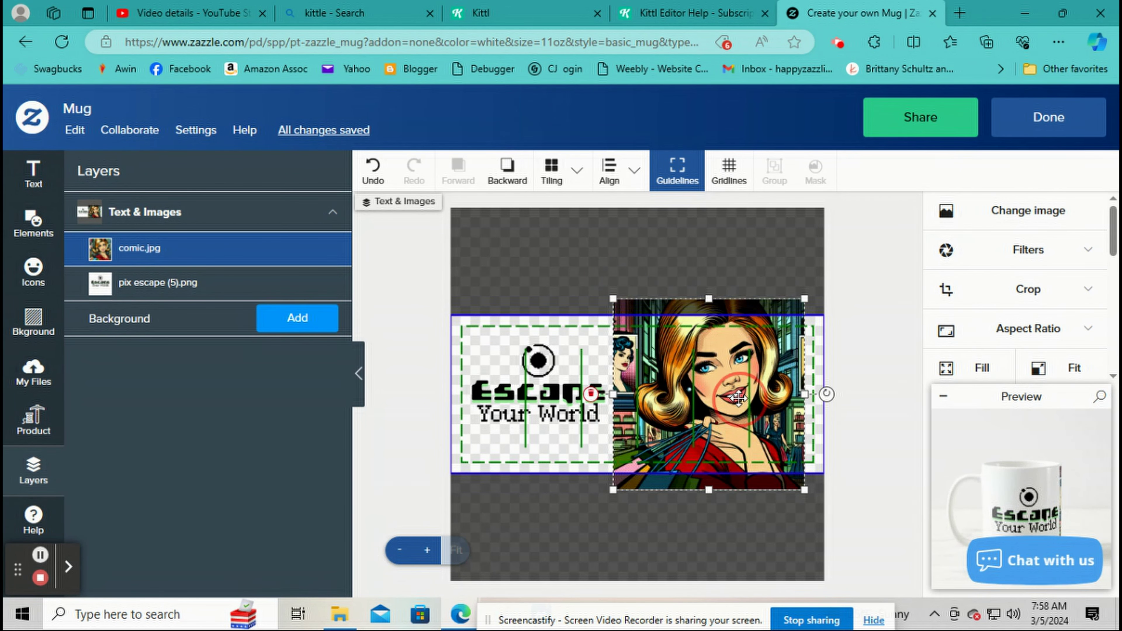
right_click(739, 396)
key("Delete")
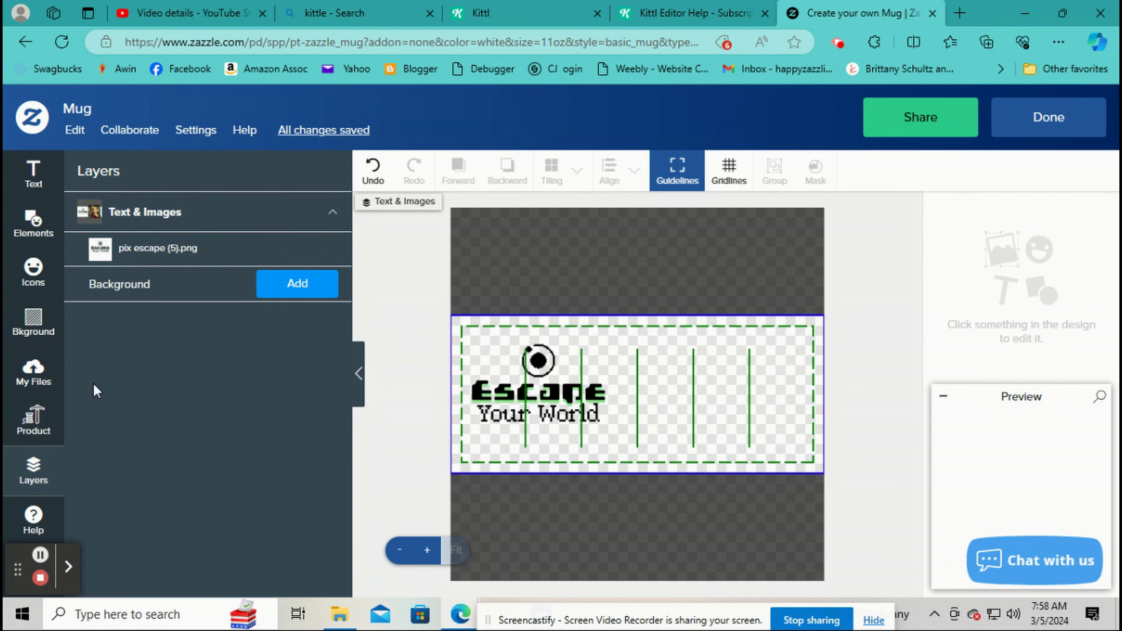
Step: Add the uploaded beach image again, scale it up slightly and move it to the right of the Escape Your World image
left_click(33, 372)
left_click(158, 362)
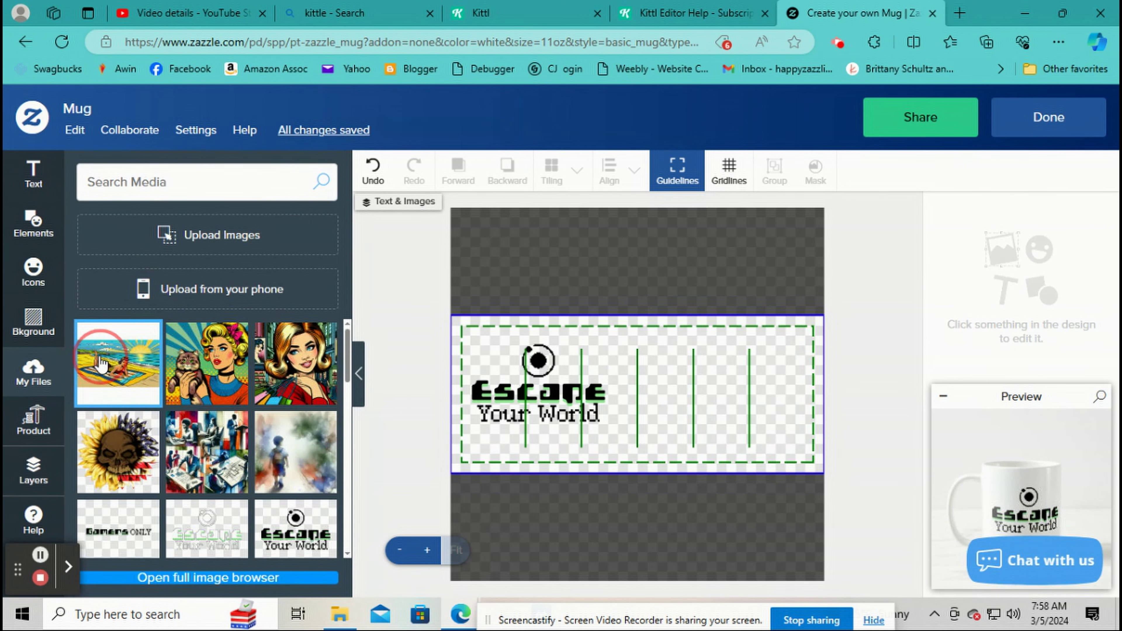
left_click(988, 369)
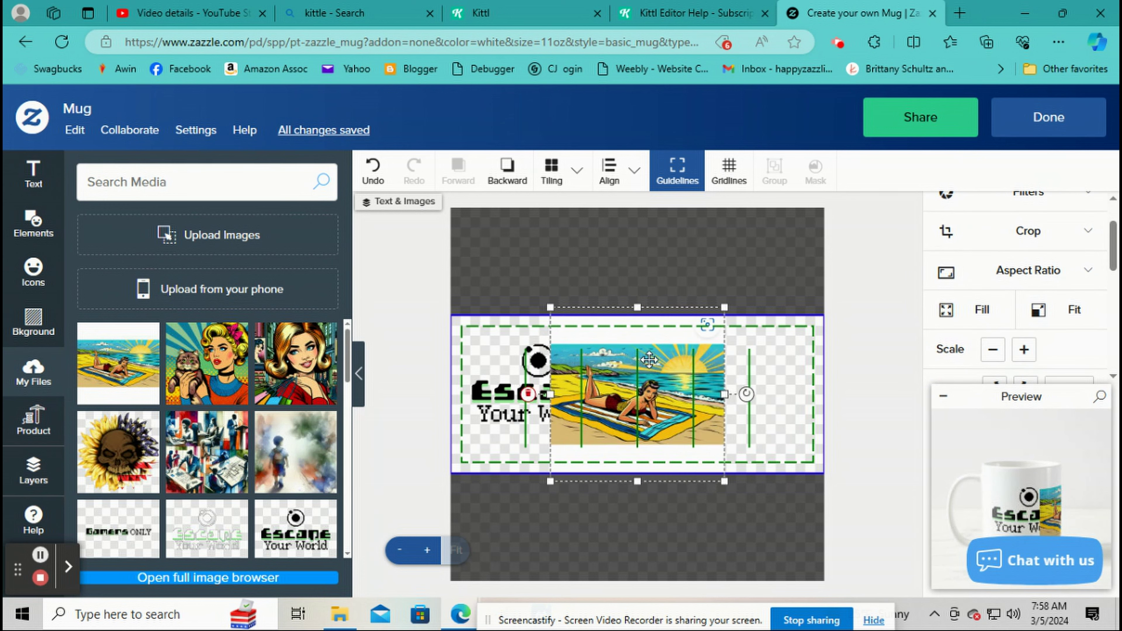
left_click_drag(635, 348, 706, 352)
Step: Try the Black & White, Sepia and Recoleta filters on the beach image
scroll(1008, 263, "up", 2)
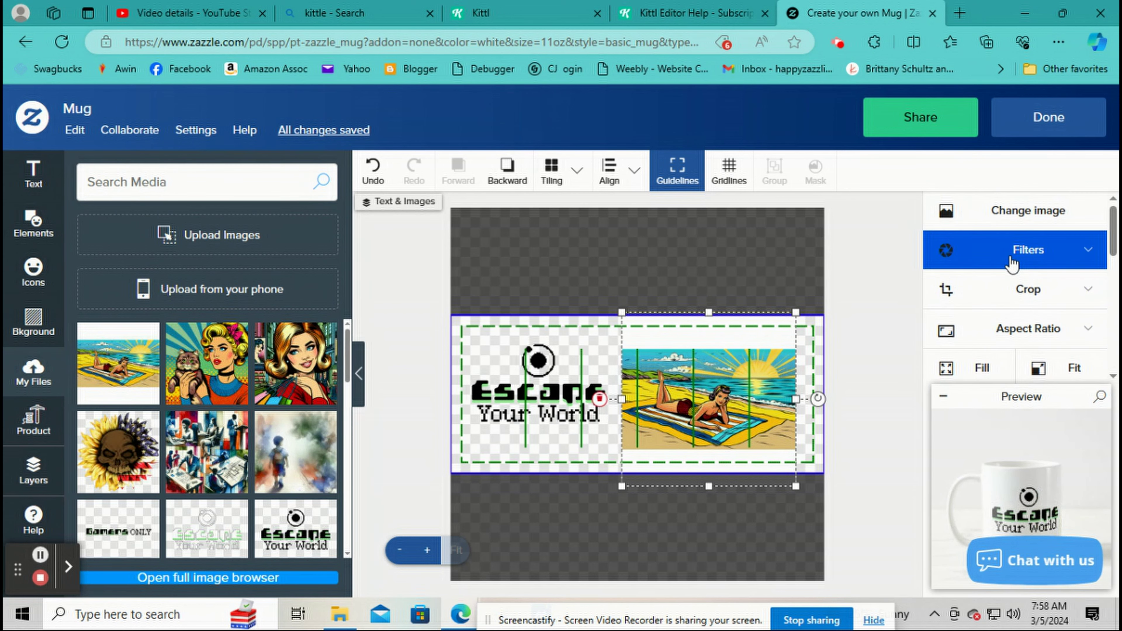
left_click(1035, 269)
left_click(1036, 338)
scroll(1035, 330, "down", 2)
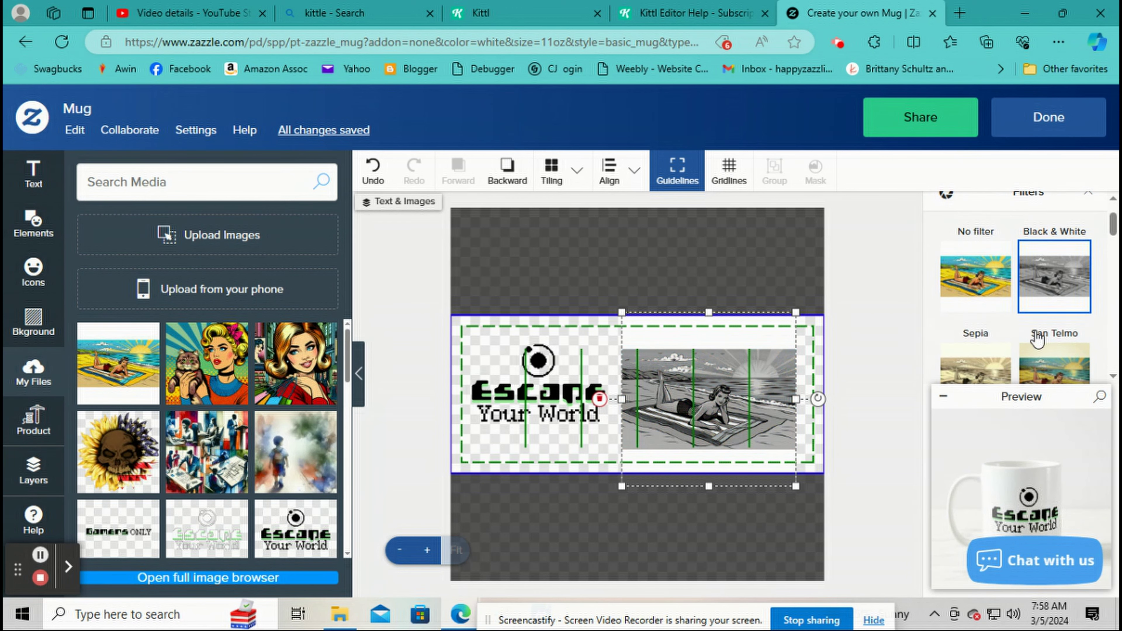
left_click(1043, 337)
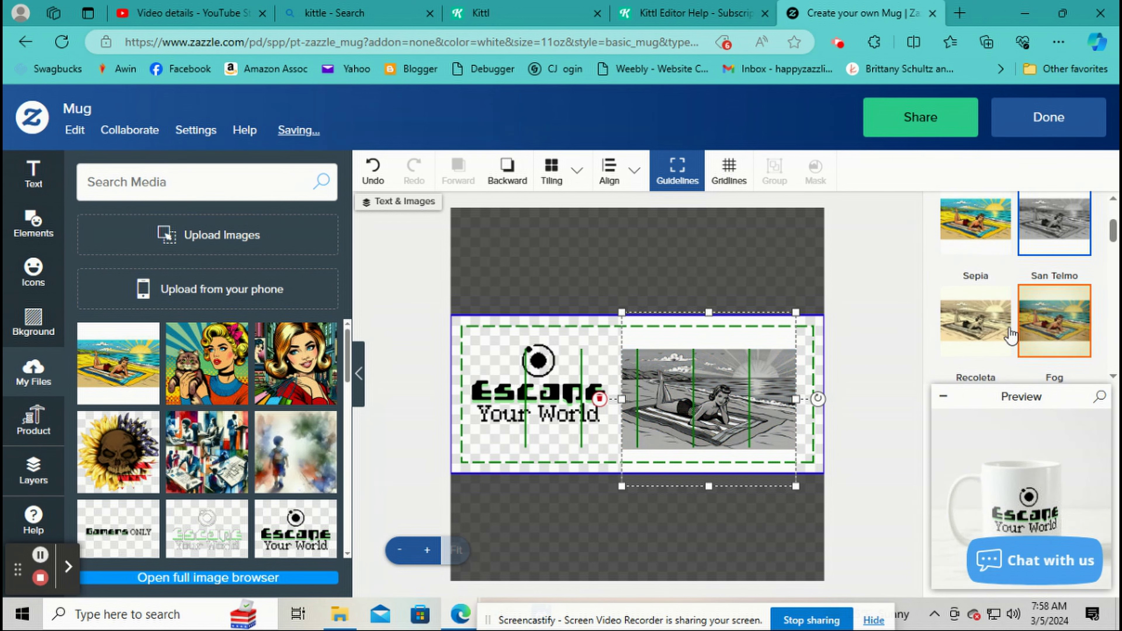
left_click(994, 329)
scroll(993, 329, "down", 3)
left_click(991, 329)
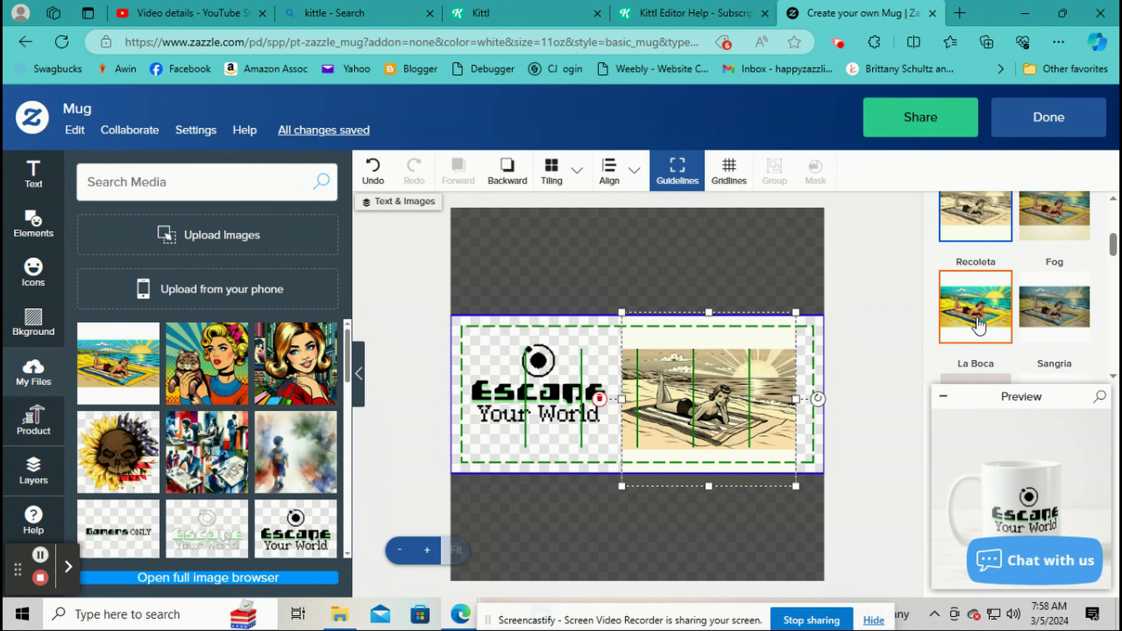
Step: Apply the Fog filter to the beach image, look through the remaining filters and close the filter options
left_click(1069, 327)
scroll(1069, 325, "down", 2)
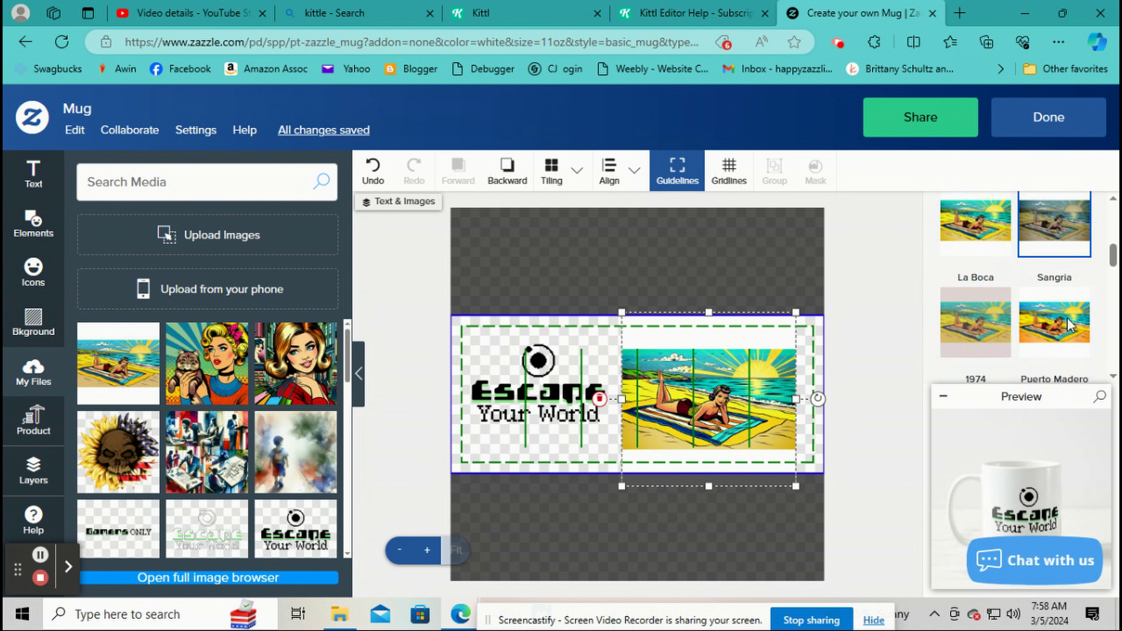
left_click(1066, 325)
scroll(1064, 325, "down", 5)
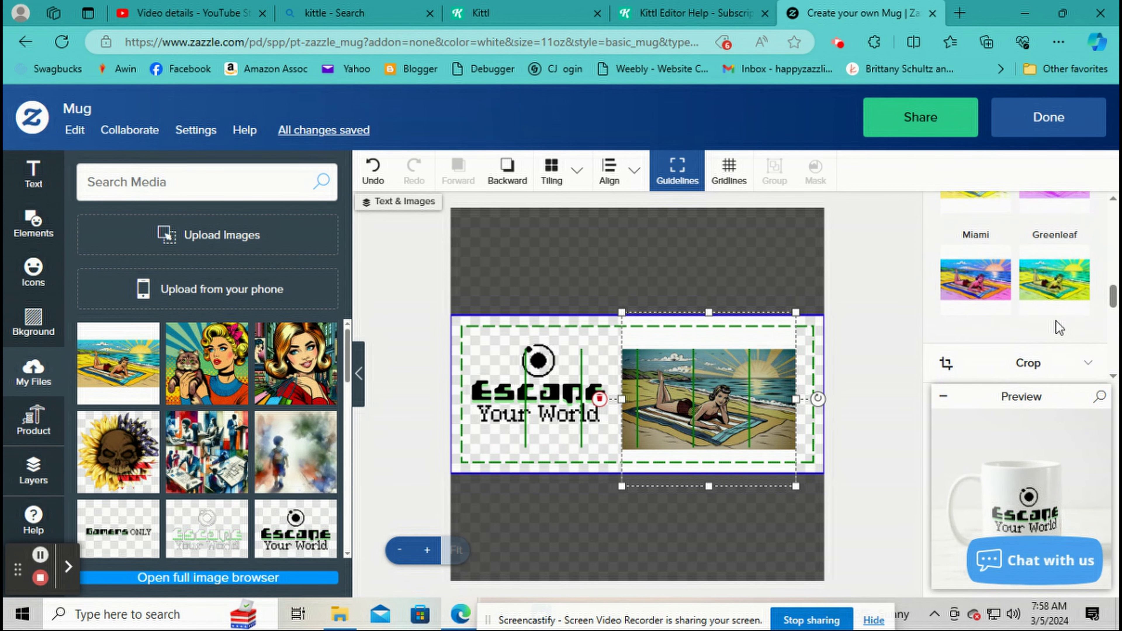
scroll(1059, 327, "up", 5)
scroll(1058, 329, "up", 8)
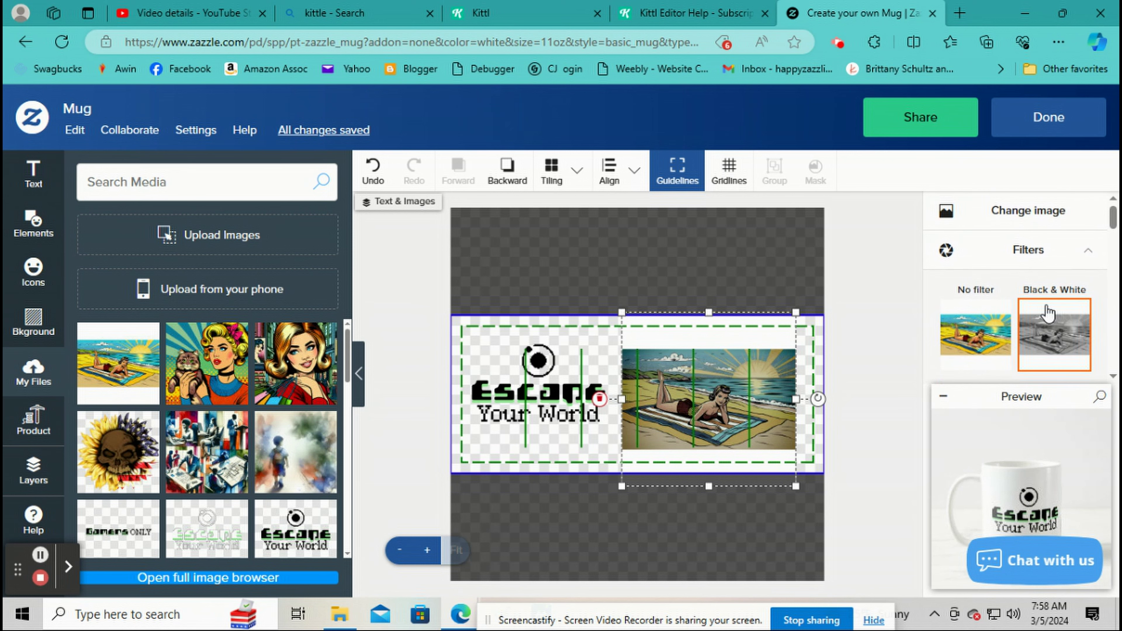
left_click(1081, 255)
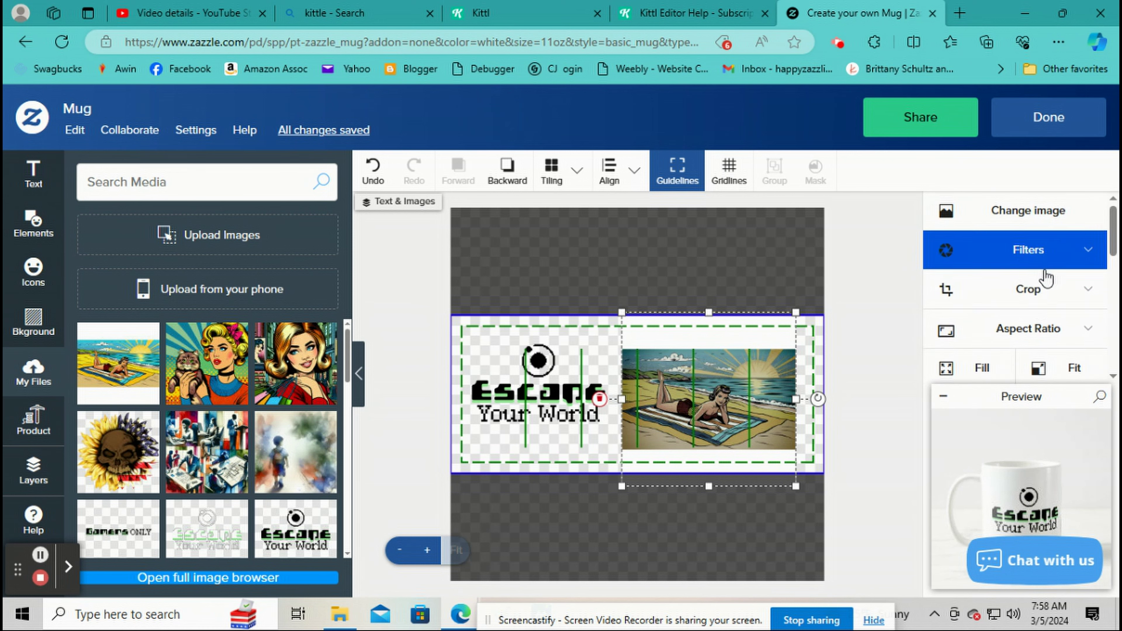
Step: Crop the beach image inward from its left side and its upper right corner
left_click(1029, 263)
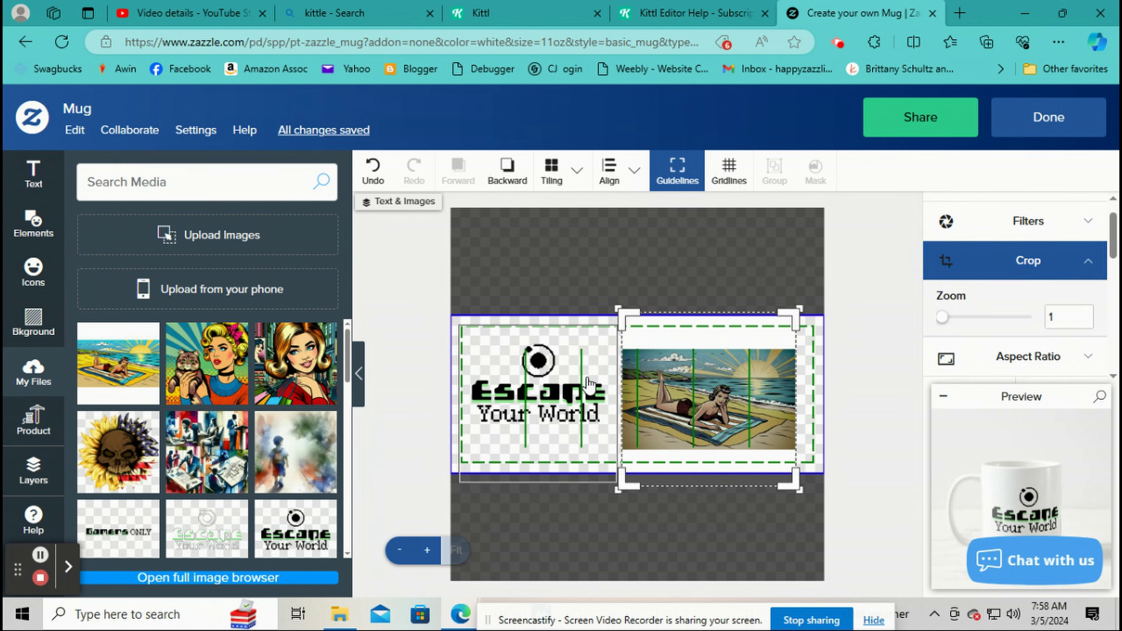
left_click_drag(624, 317, 649, 312)
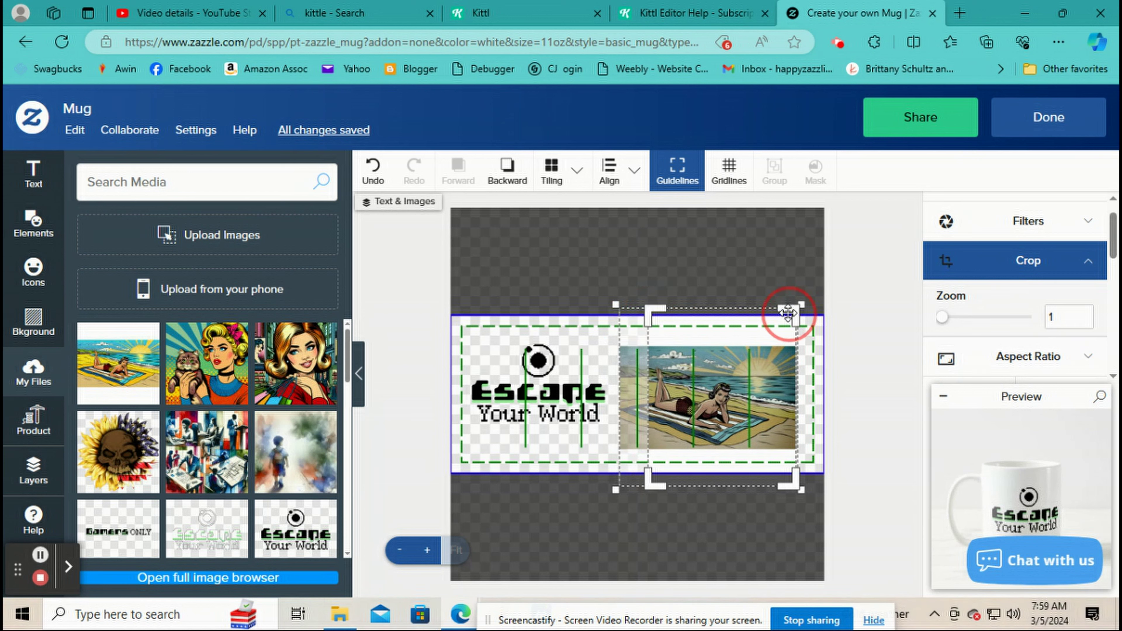
left_click_drag(788, 313, 782, 323)
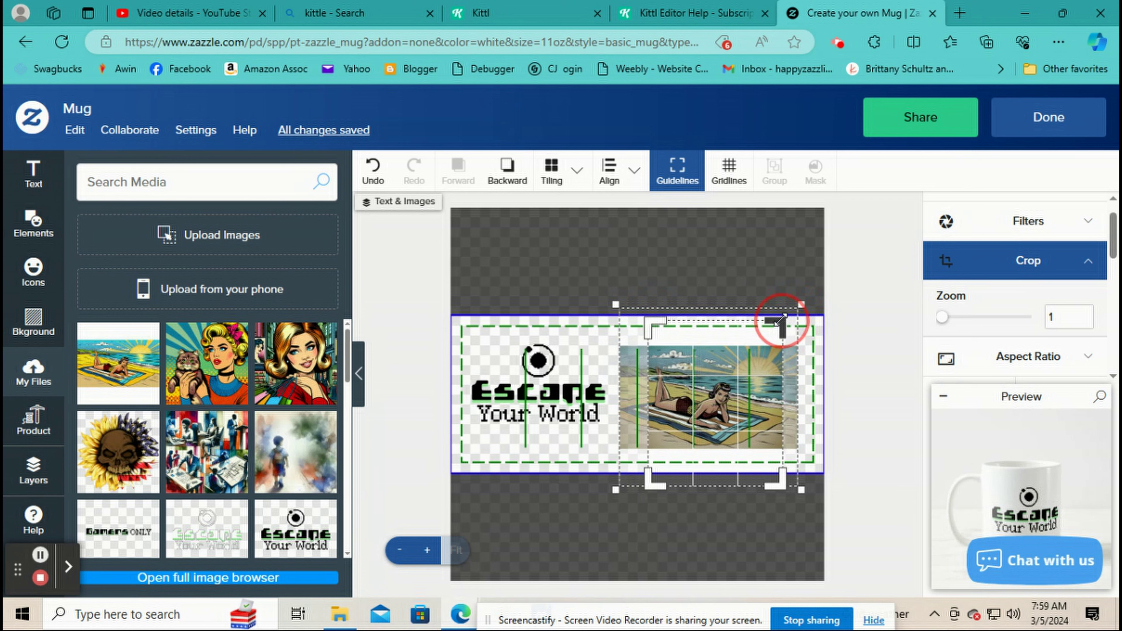
left_click(1002, 276)
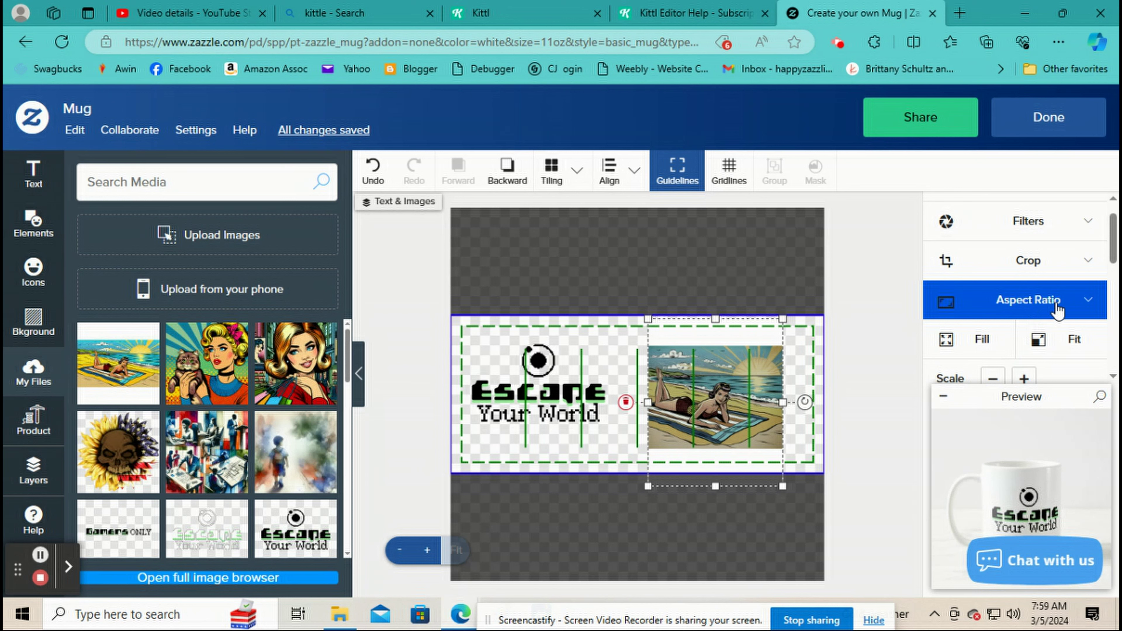
Step: Try the 3:4, 4:3, 16:9 and 9:16 aspect ratios on the cropped beach image
left_click(1081, 305)
scroll(1014, 311, "down", 3)
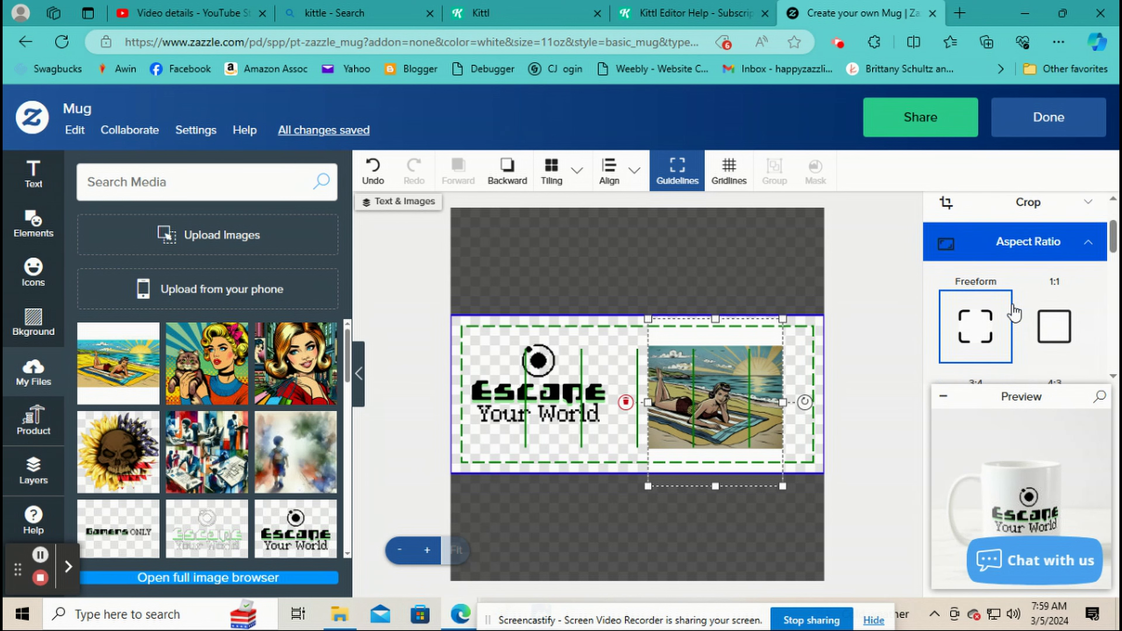
scroll(1012, 300, "down", 1)
left_click(980, 310)
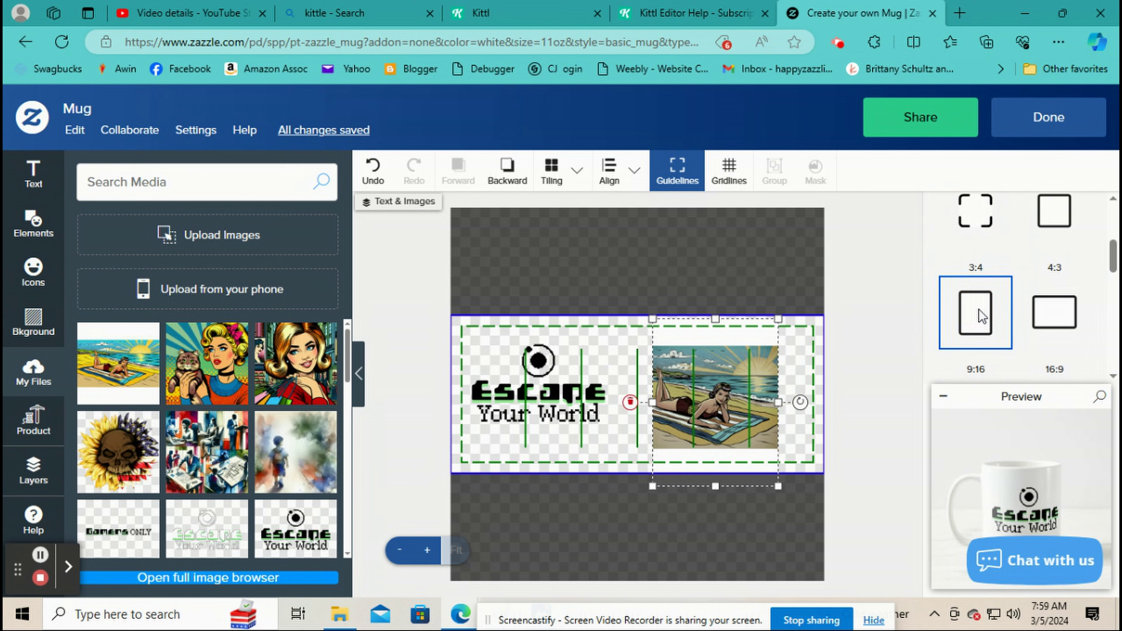
left_click(1055, 317)
scroll(1053, 309, "down", 1)
left_click(1053, 359)
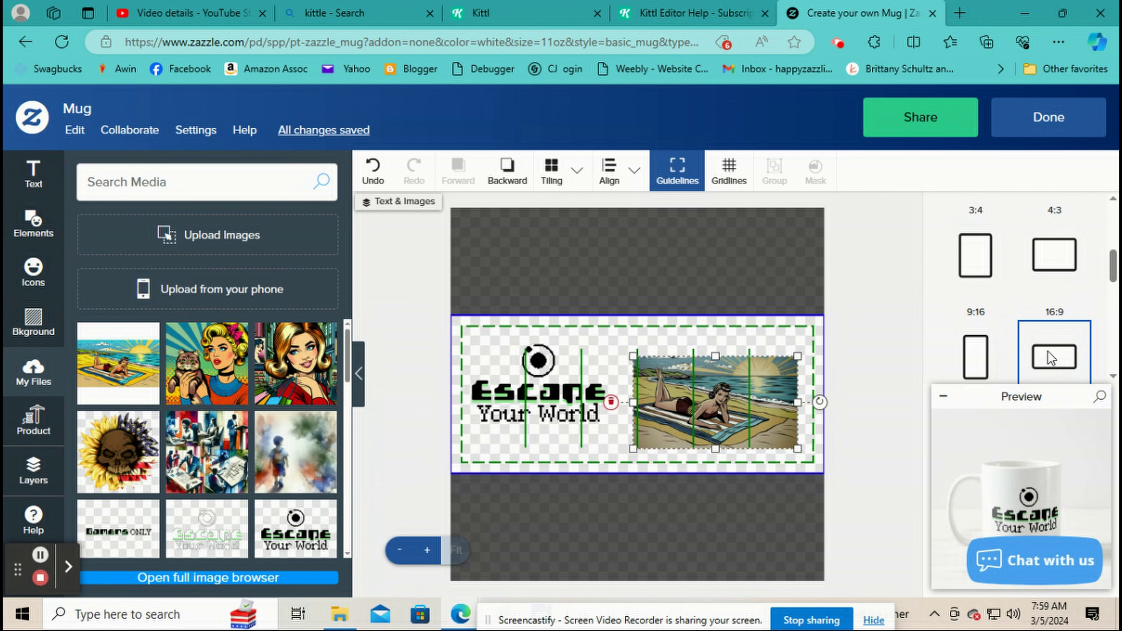
left_click(986, 372)
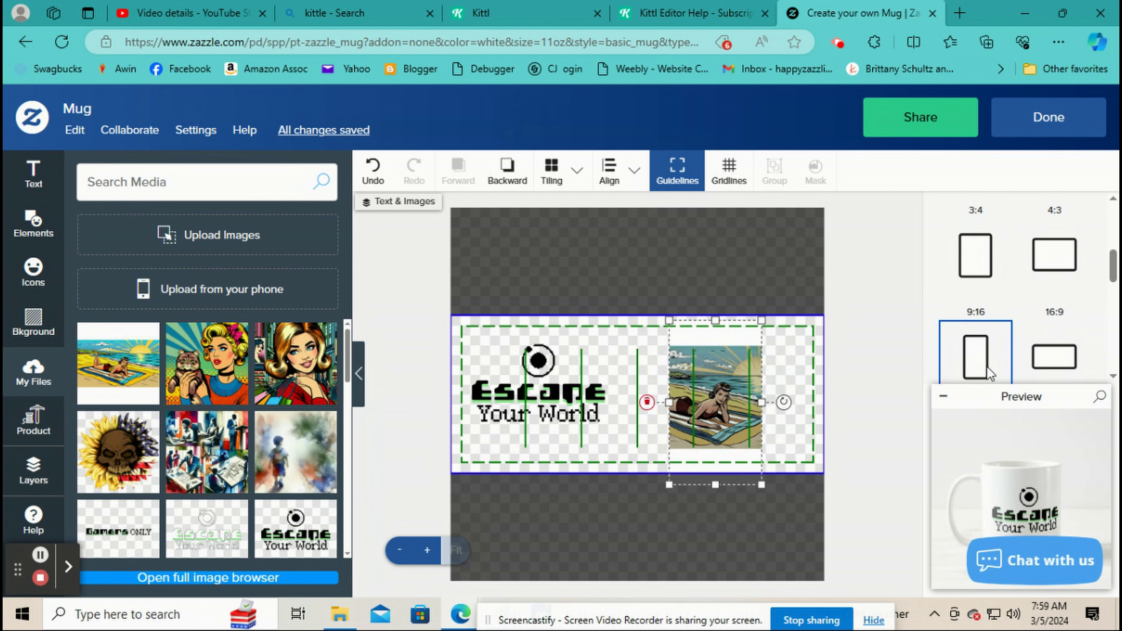
Step: Undo the aspect ratio changes on the beach image back to its freeform crop
left_click(369, 173)
left_click(369, 173)
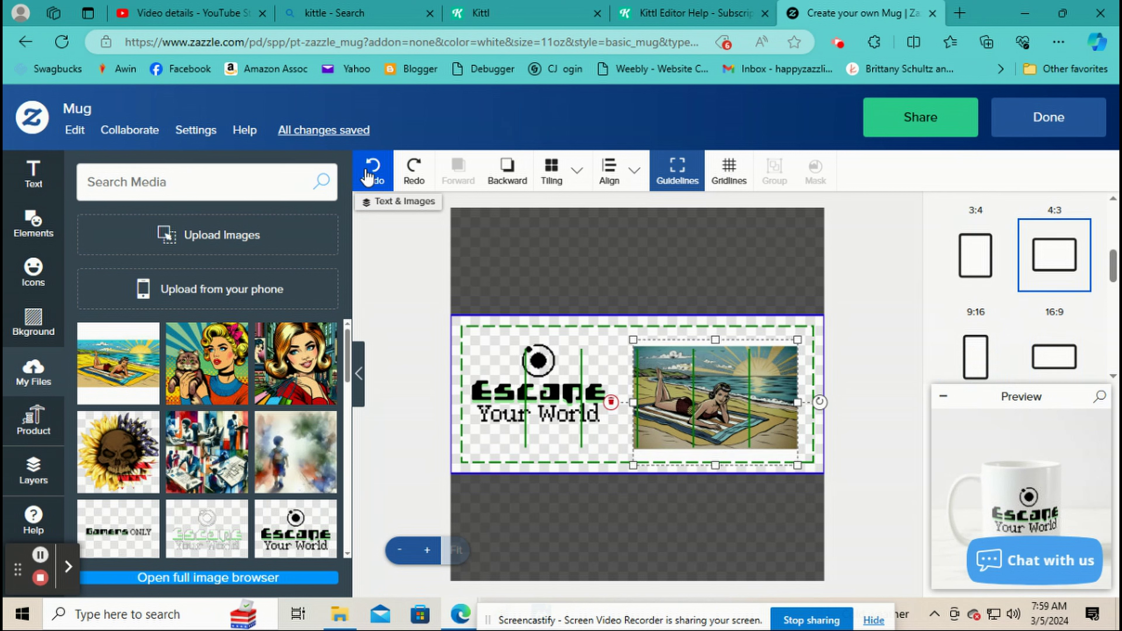
left_click(370, 173)
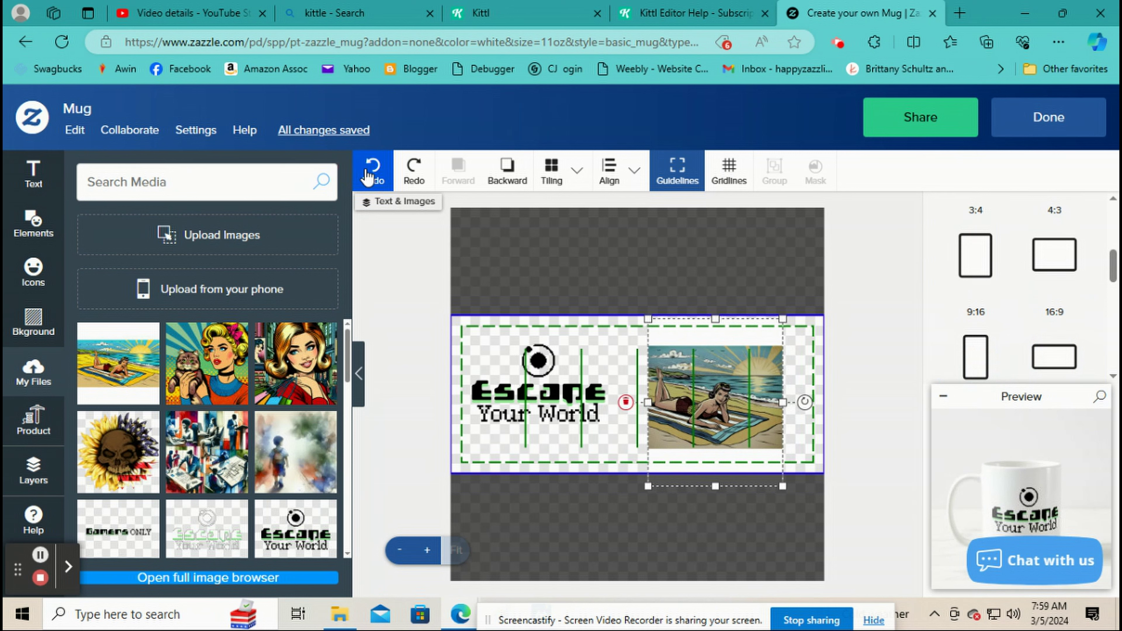
Step: Undo the crop changes on the beach image
left_click(370, 174)
left_click(369, 173)
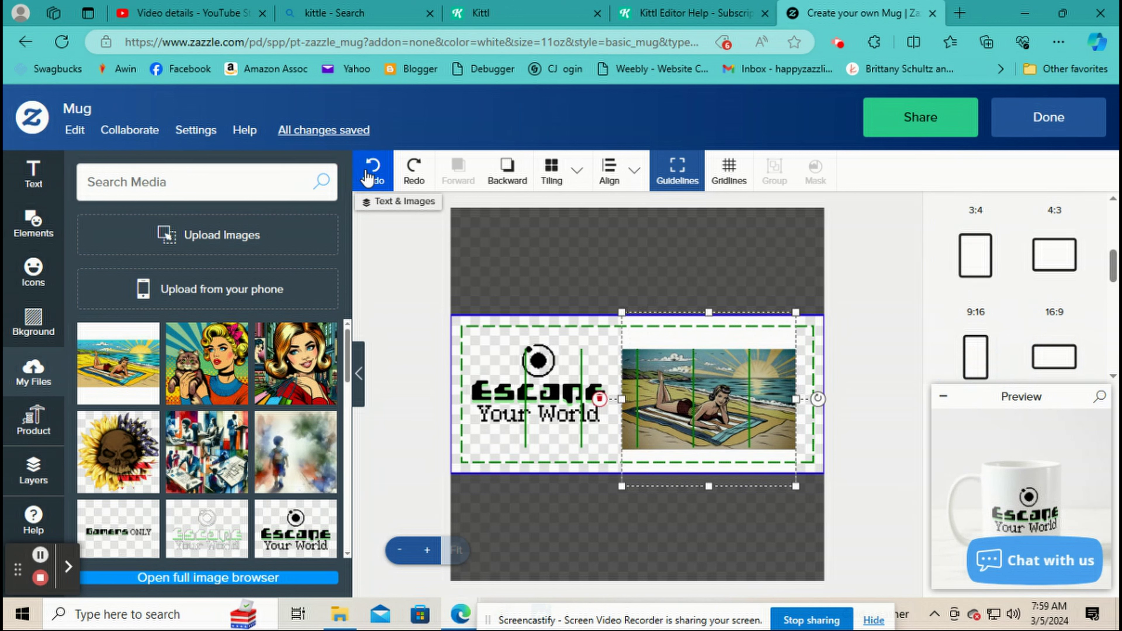
Step: Try the Fill option on the beach image and size it with Fit
scroll(1034, 294, "down", 4)
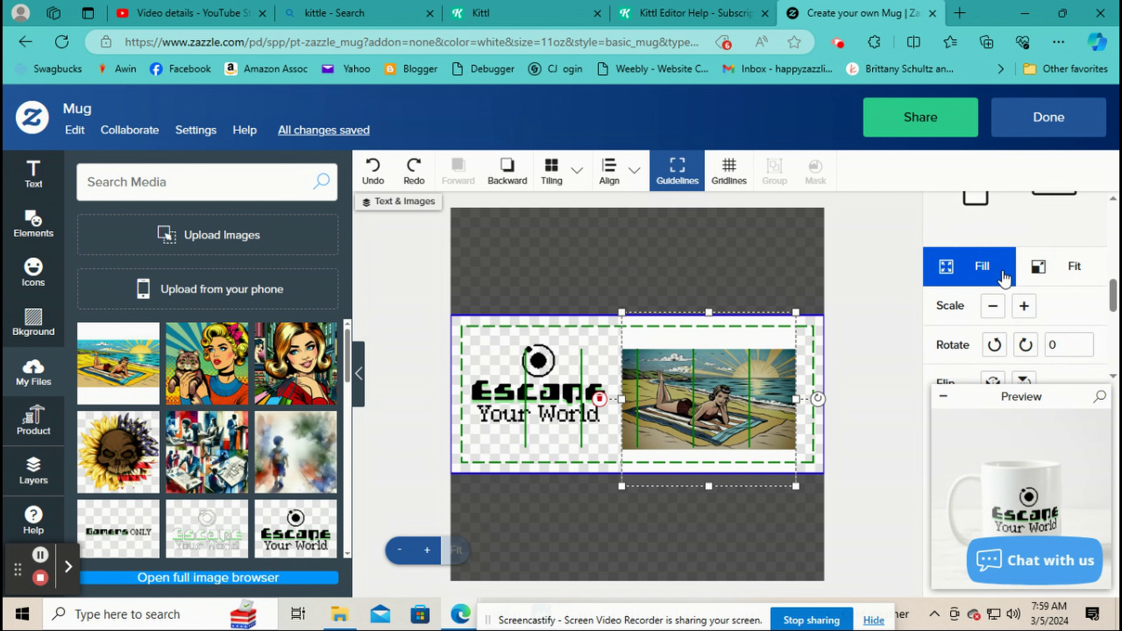
left_click(985, 277)
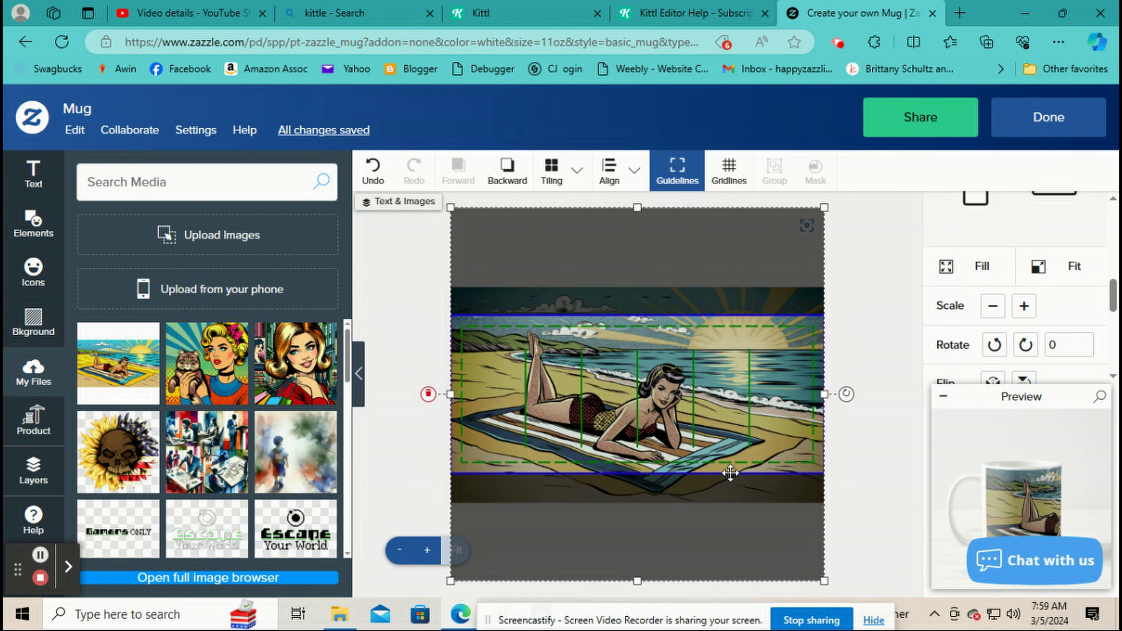
left_click(1078, 278)
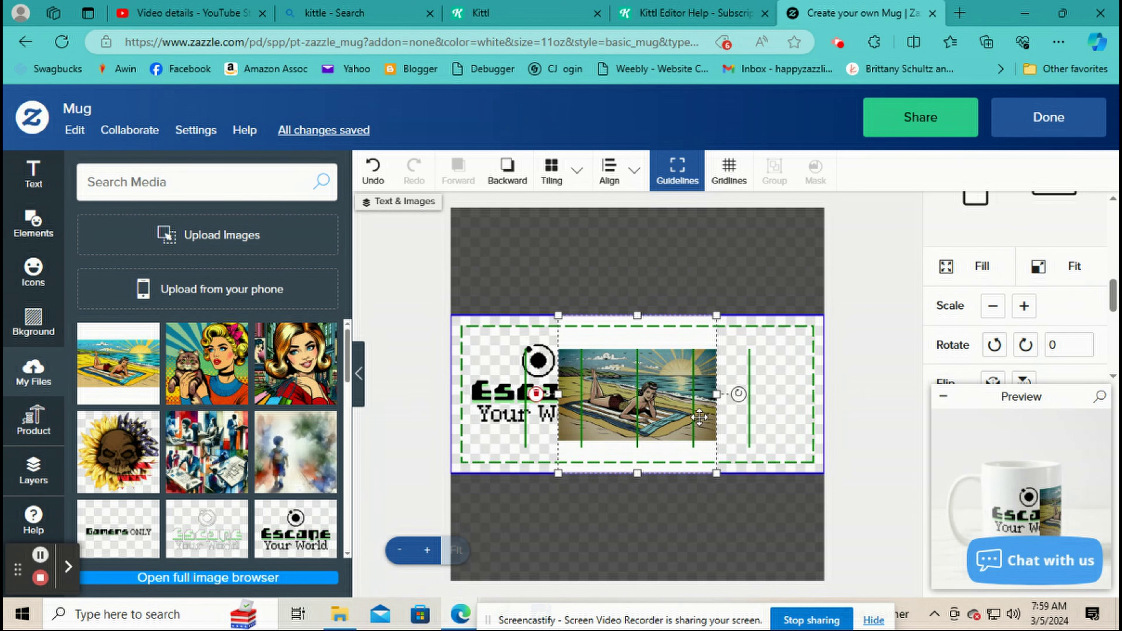
left_click(954, 267)
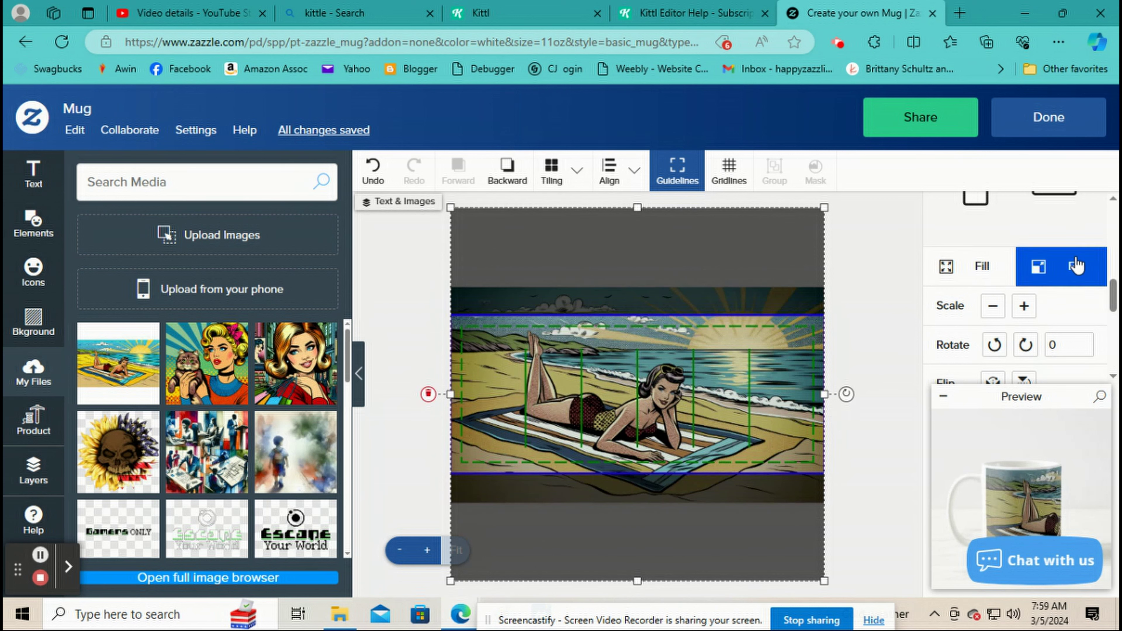
left_click(1074, 266)
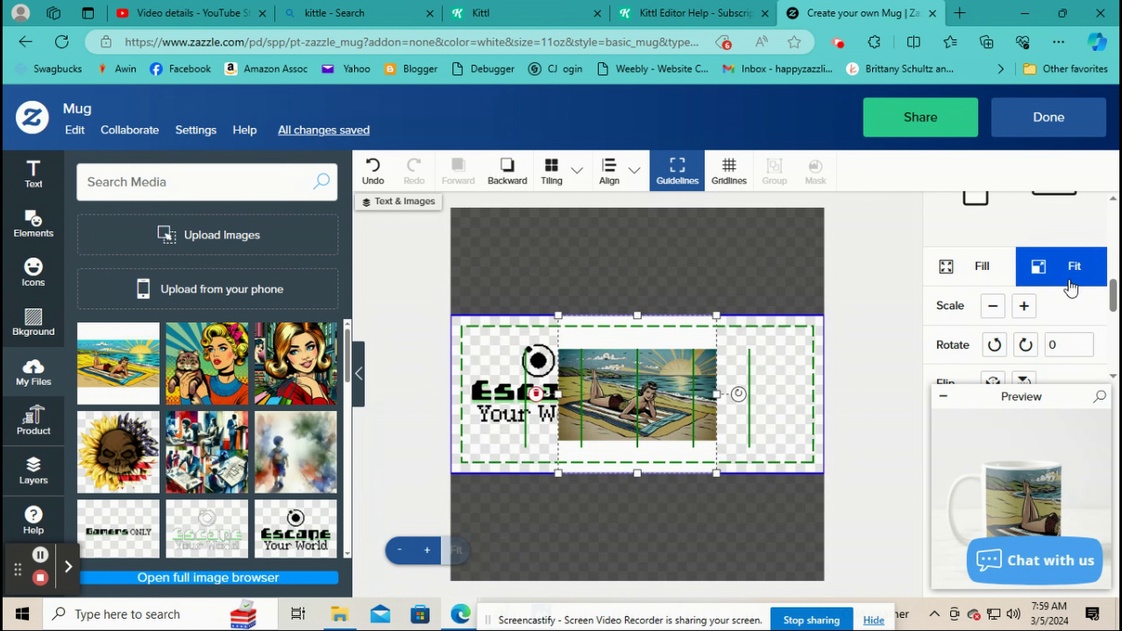
Step: Scale the beach image down a little, and back up to slightly larger than its fitted size
scroll(1062, 292, "down", 1)
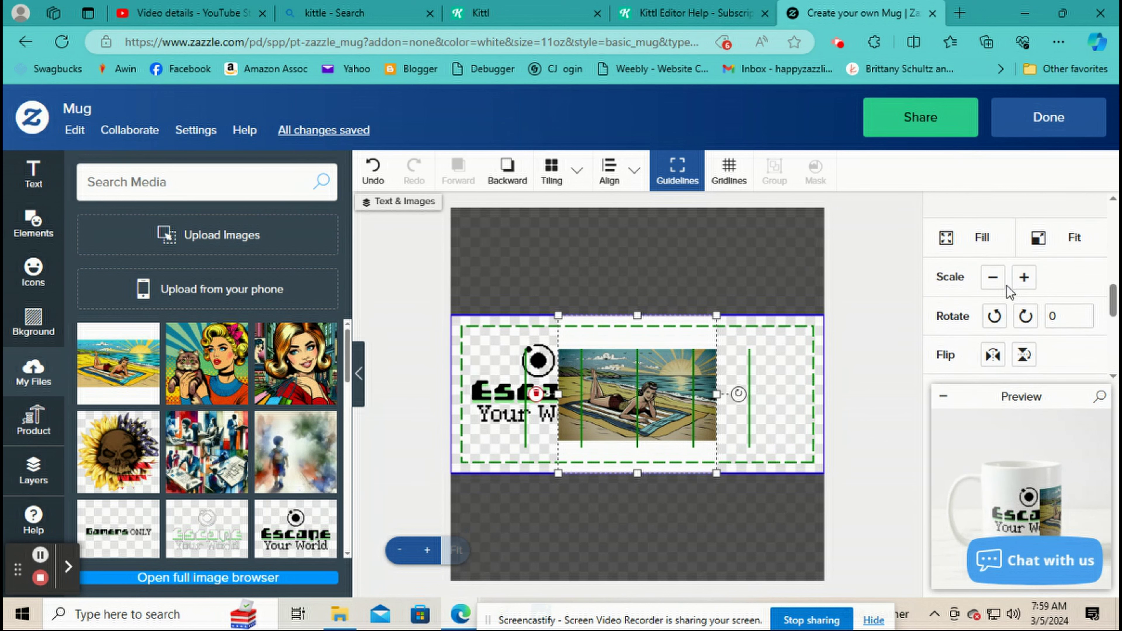
left_click(999, 283)
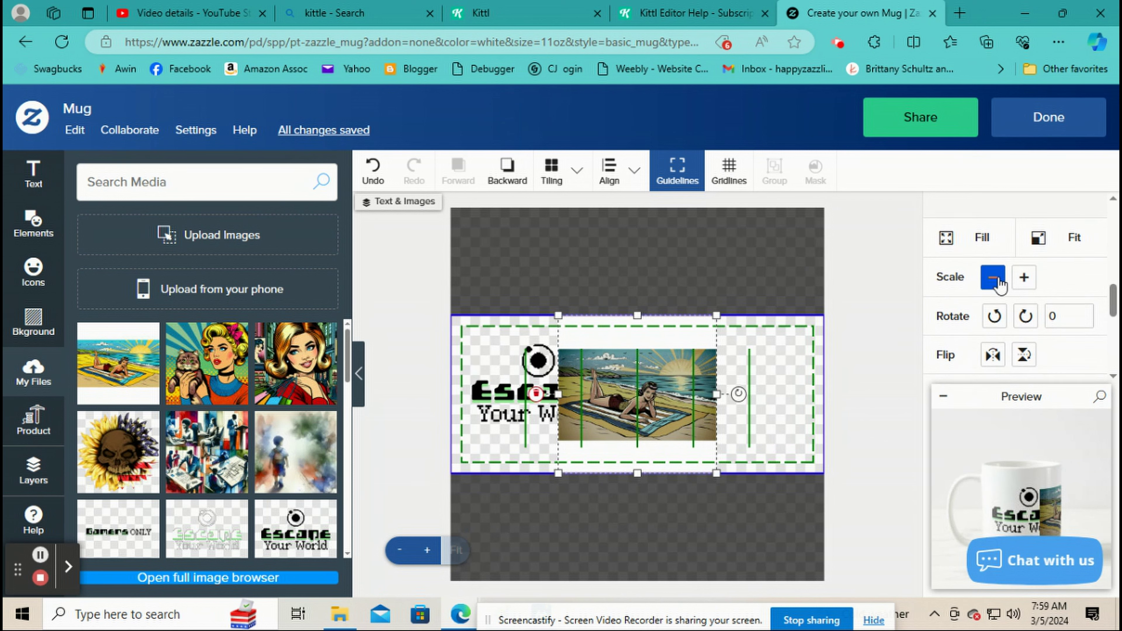
left_click(1024, 278)
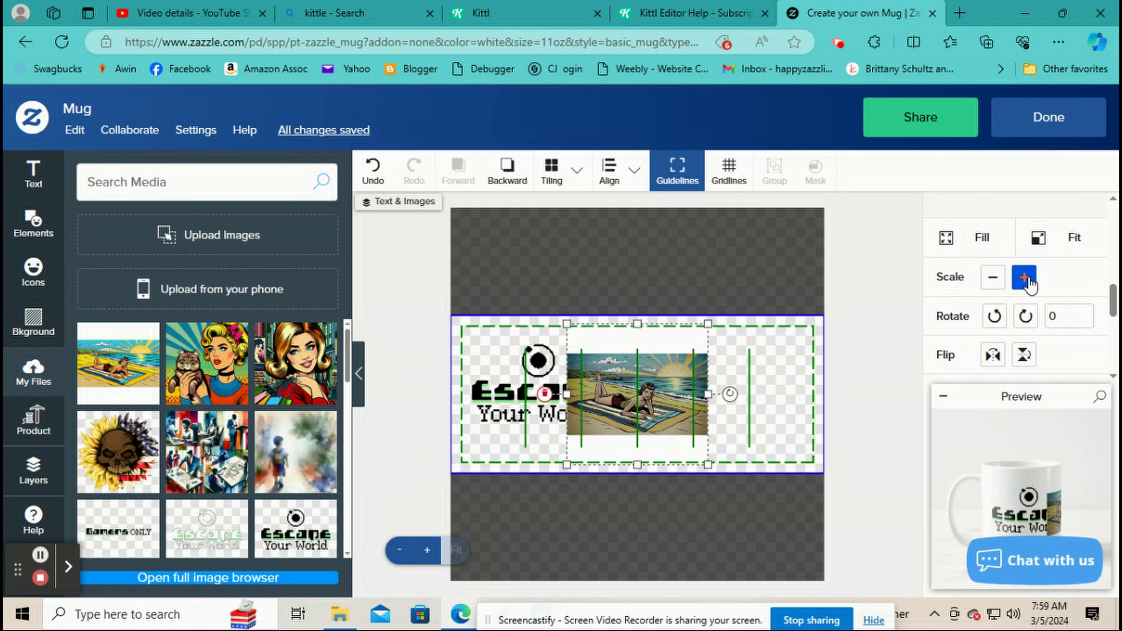
left_click(1025, 279)
left_click(1024, 278)
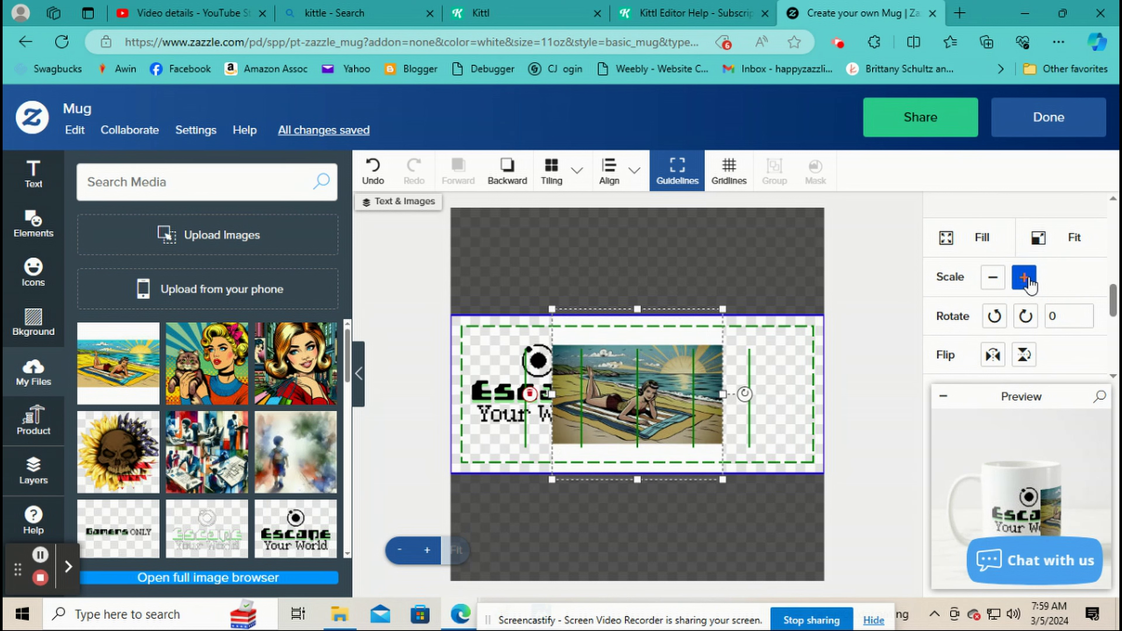
Step: Rotate the beach image to -45 degrees and return it to 0
scroll(963, 308, "down", 1)
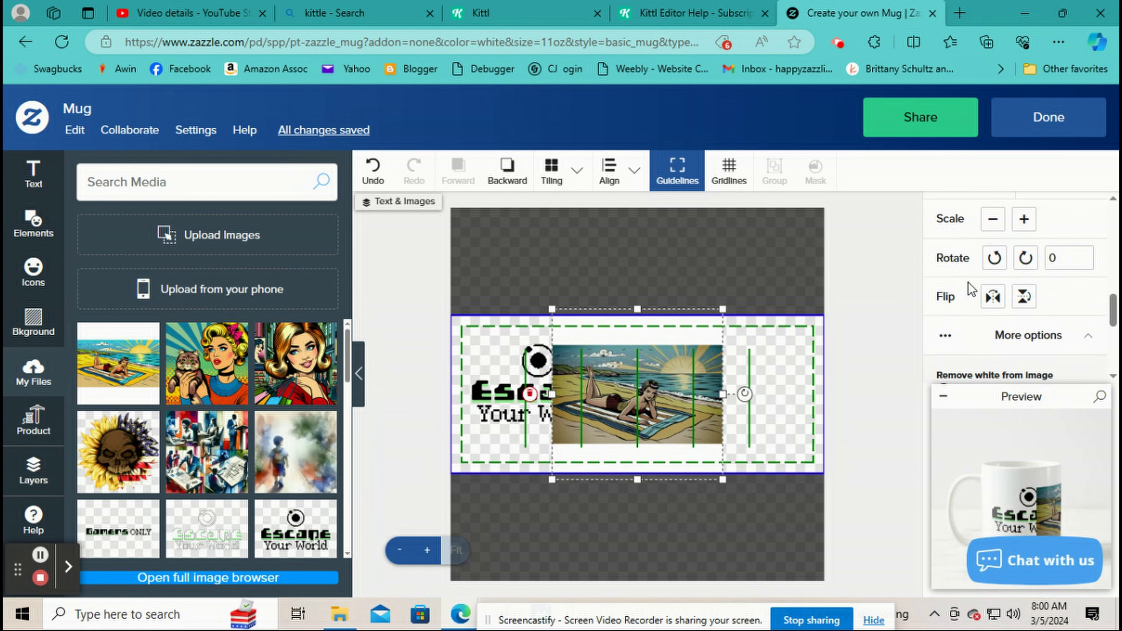
left_click(994, 258)
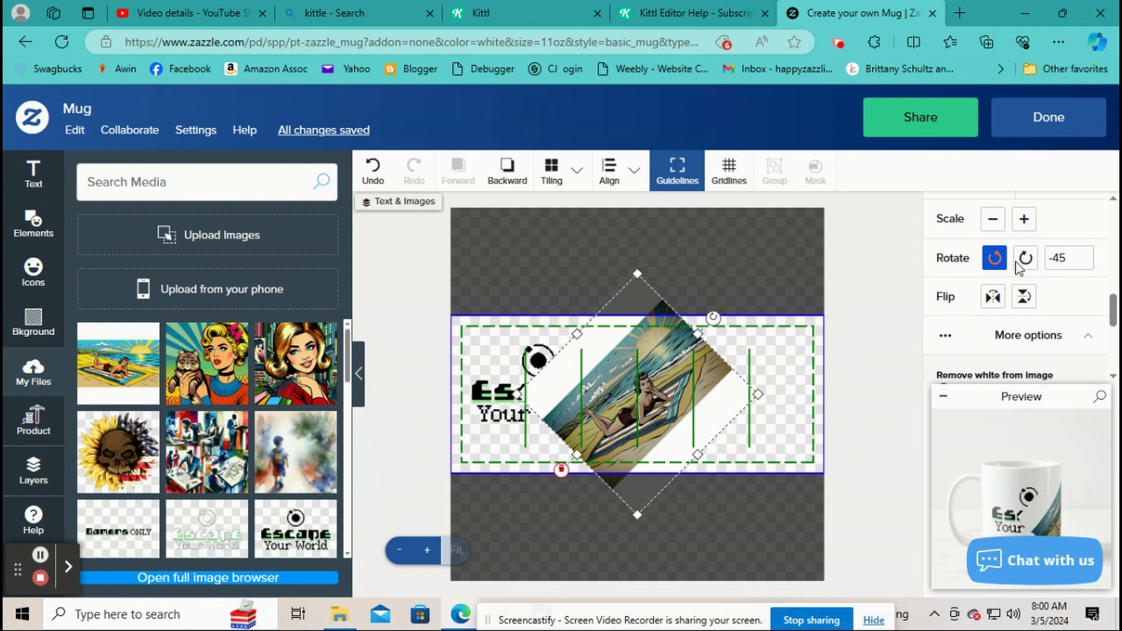
left_click(1024, 261)
left_click(1024, 260)
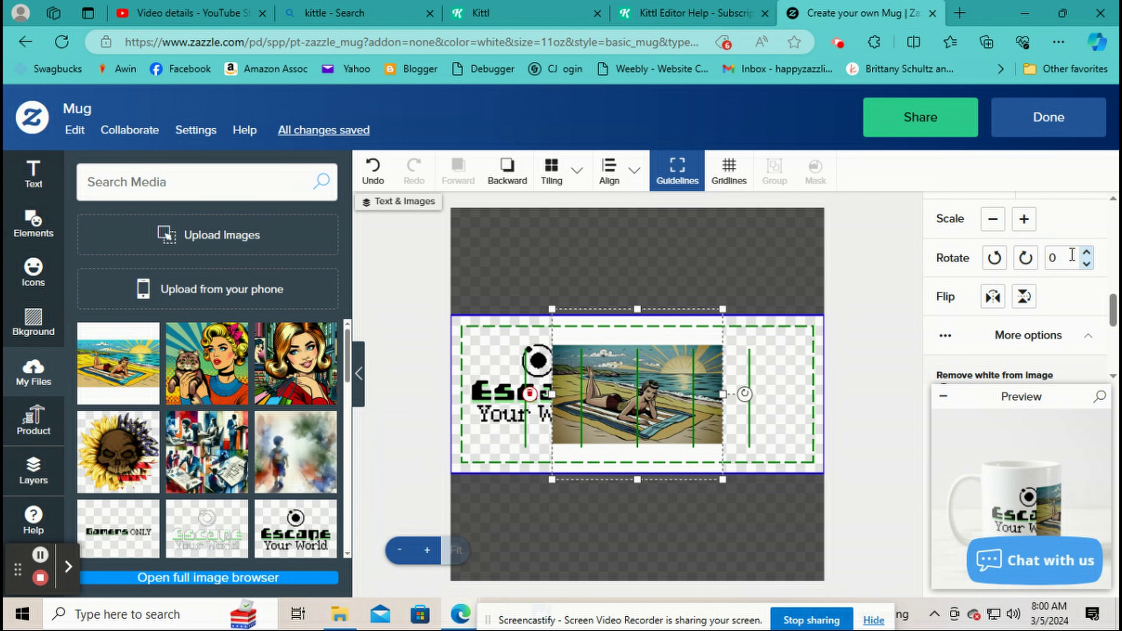
Step: Nudge the beach image's rotation up by a few single degrees and bring it back to 0
left_click(1087, 254)
left_click(1086, 254)
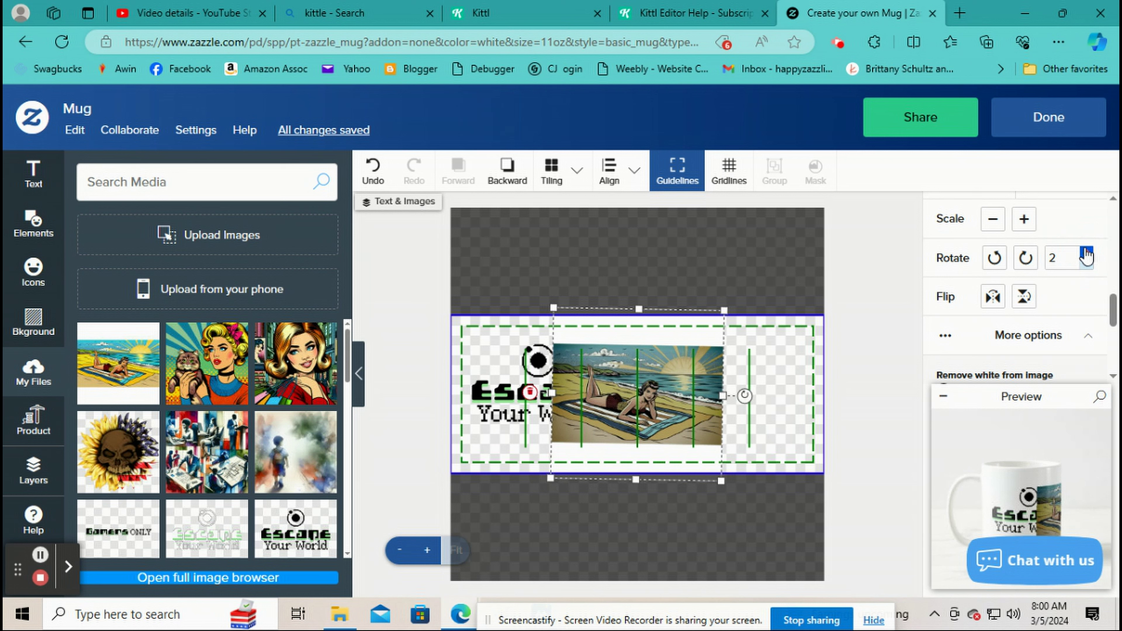
left_click(1087, 265)
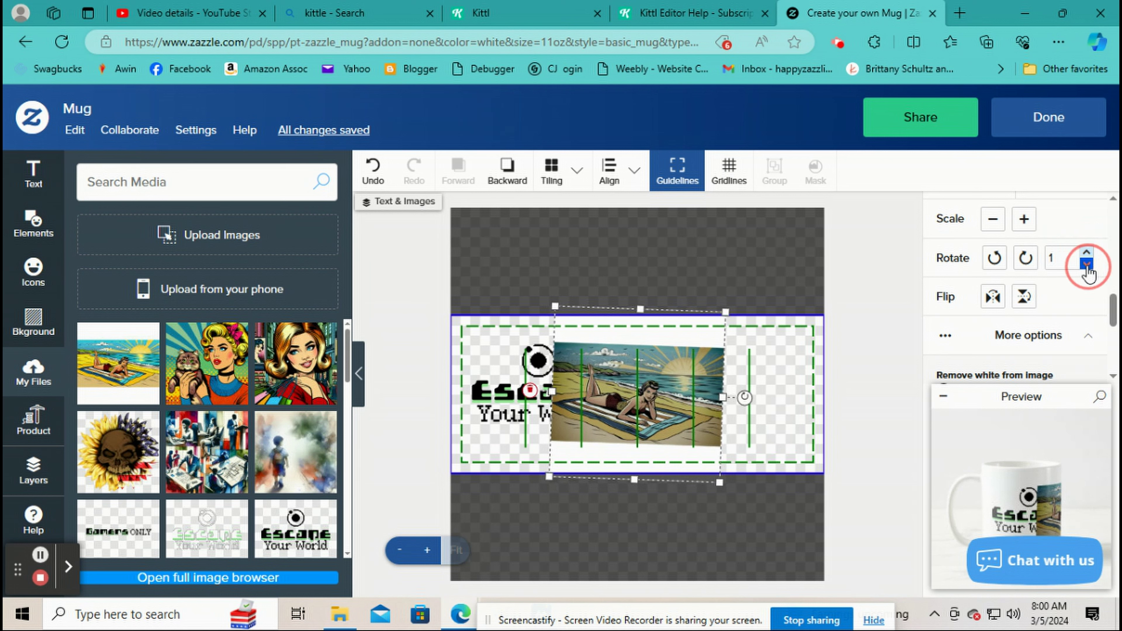
left_click(1087, 264)
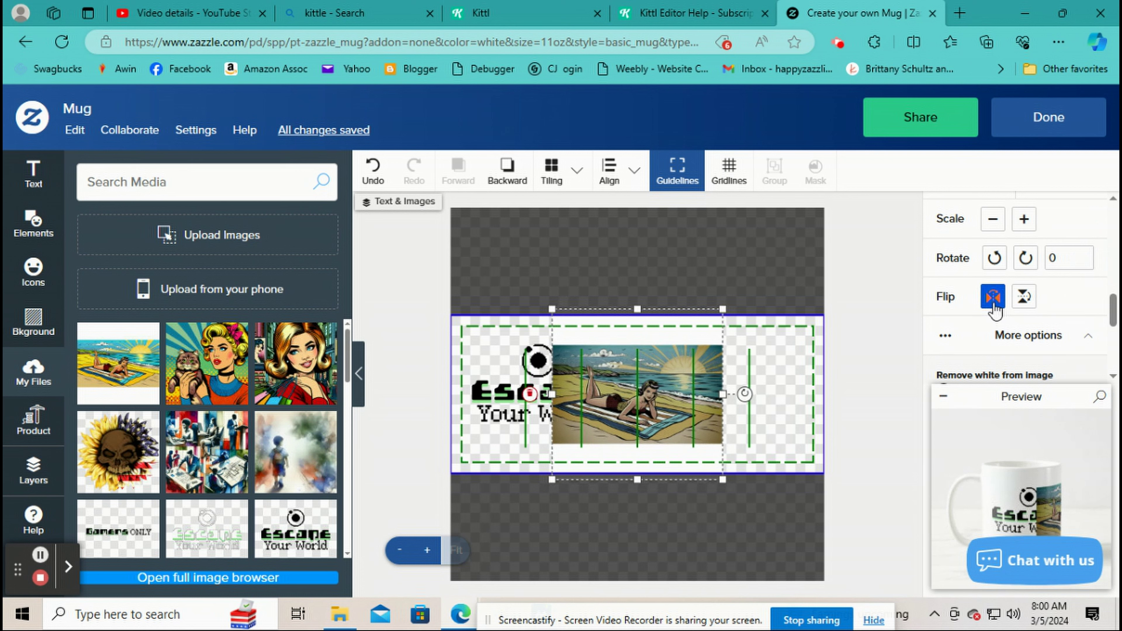
Step: Move the beach image to the left half of the mug and paste a copy of it
left_click_drag(670, 363, 568, 364)
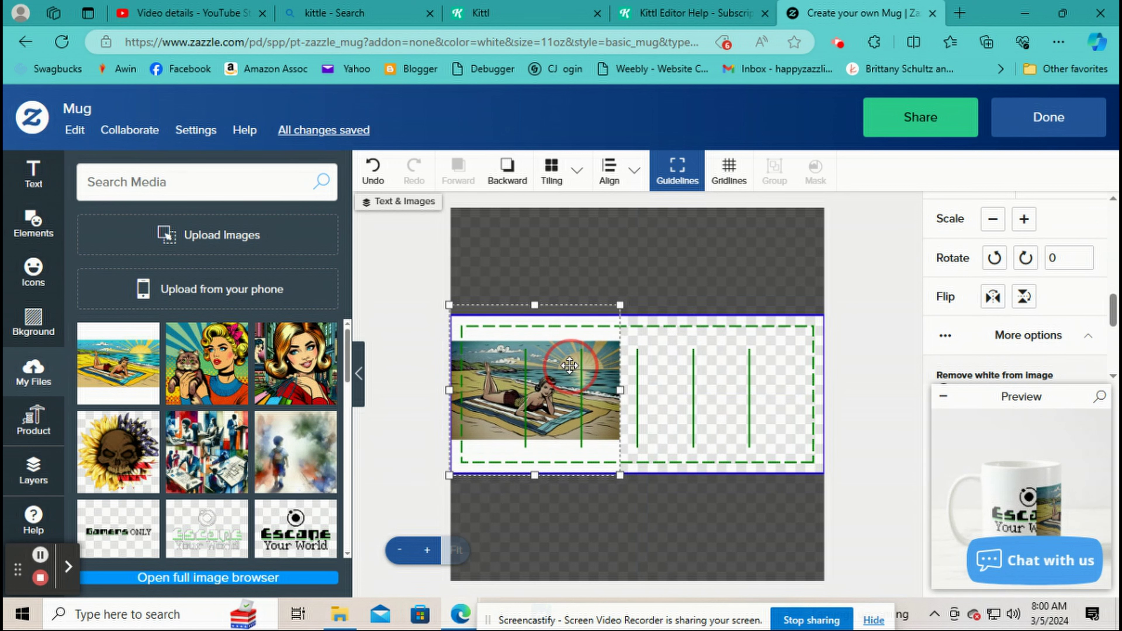
right_click(552, 363)
left_click(583, 373)
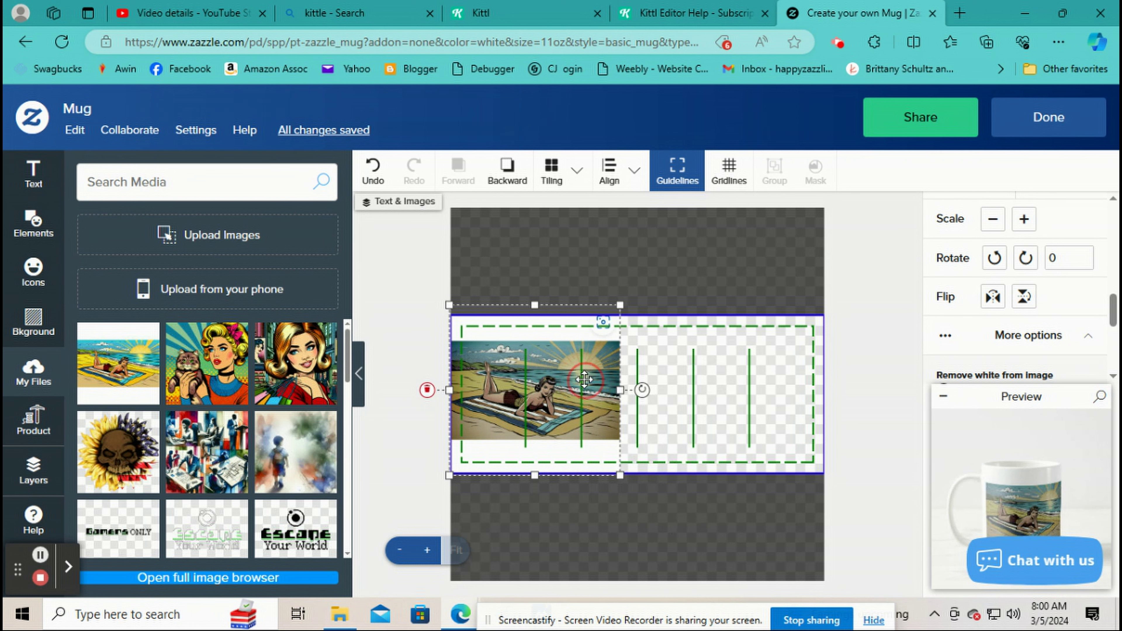
right_click(589, 365)
left_click(637, 413)
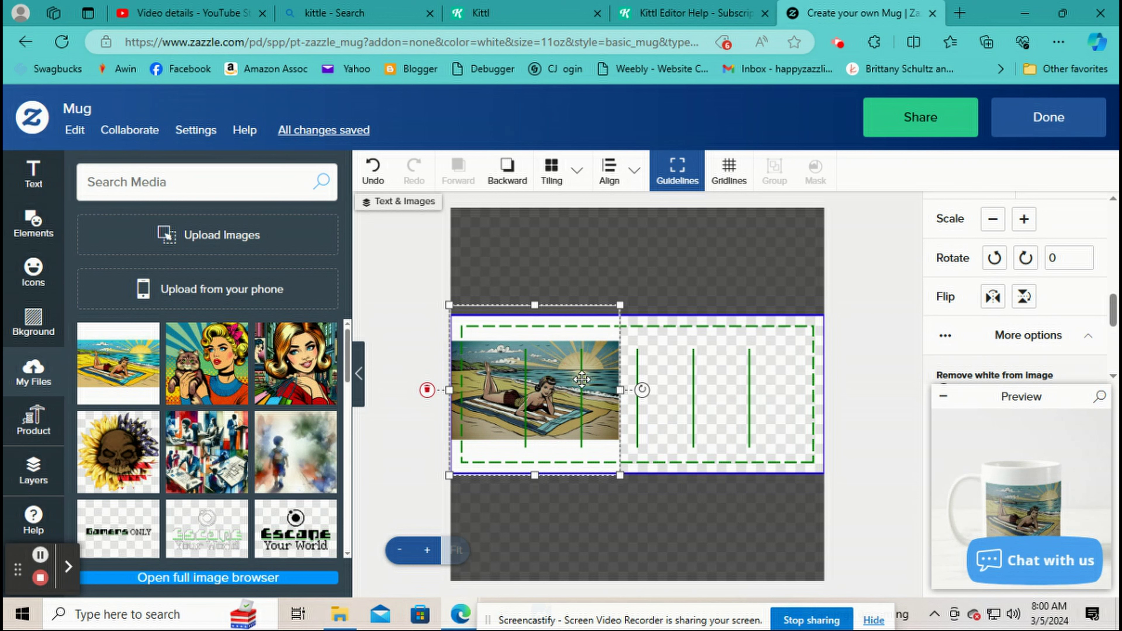
Step: Flip the pasted copy of the beach image horizontally and place it on the right half of the mug
left_click(993, 297)
left_click_drag(626, 420, 727, 411)
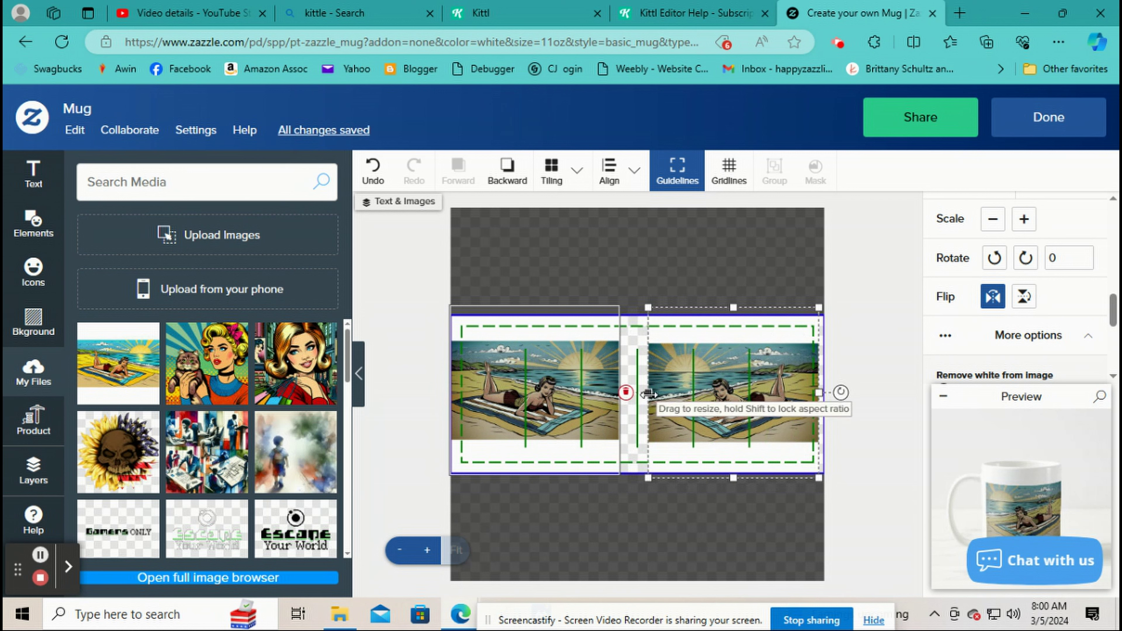
Step: Enlarge both beach images toward the mug's centre and shift the flipped copy until their edges meet
left_click_drag(648, 392, 635, 393)
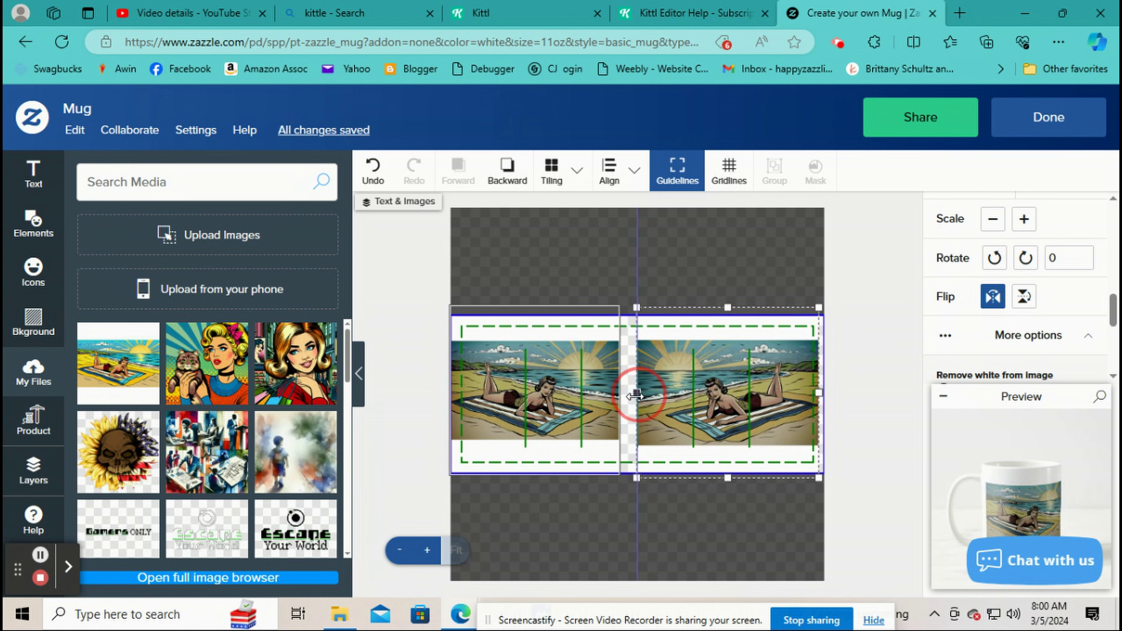
left_click(618, 381)
left_click_drag(620, 391, 635, 391)
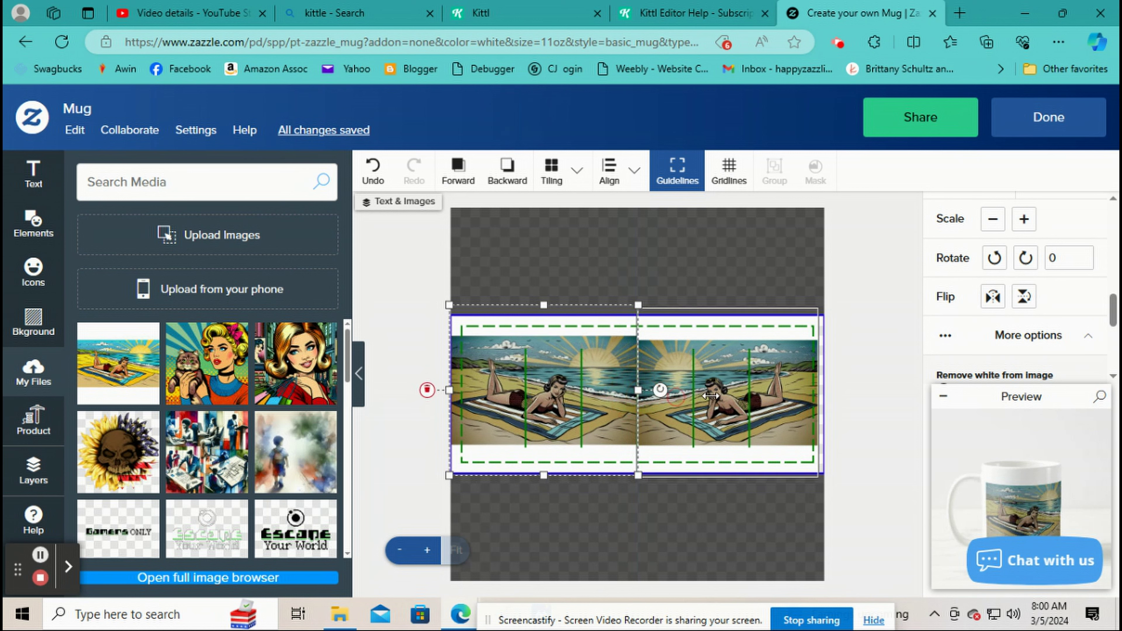
left_click_drag(711, 387, 705, 386)
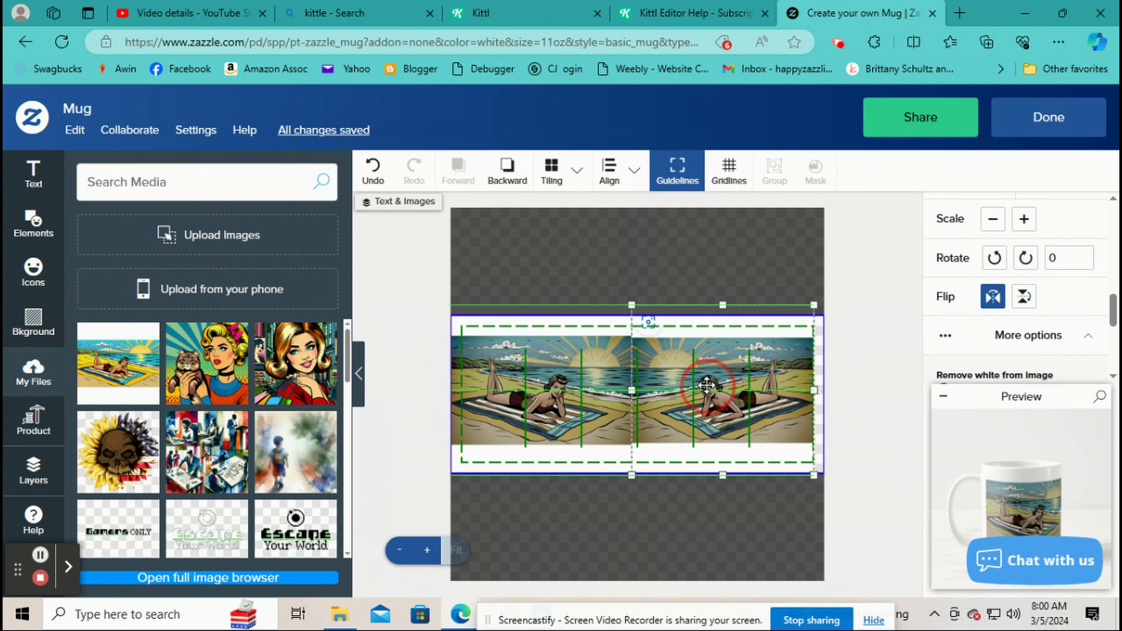
left_click(841, 348)
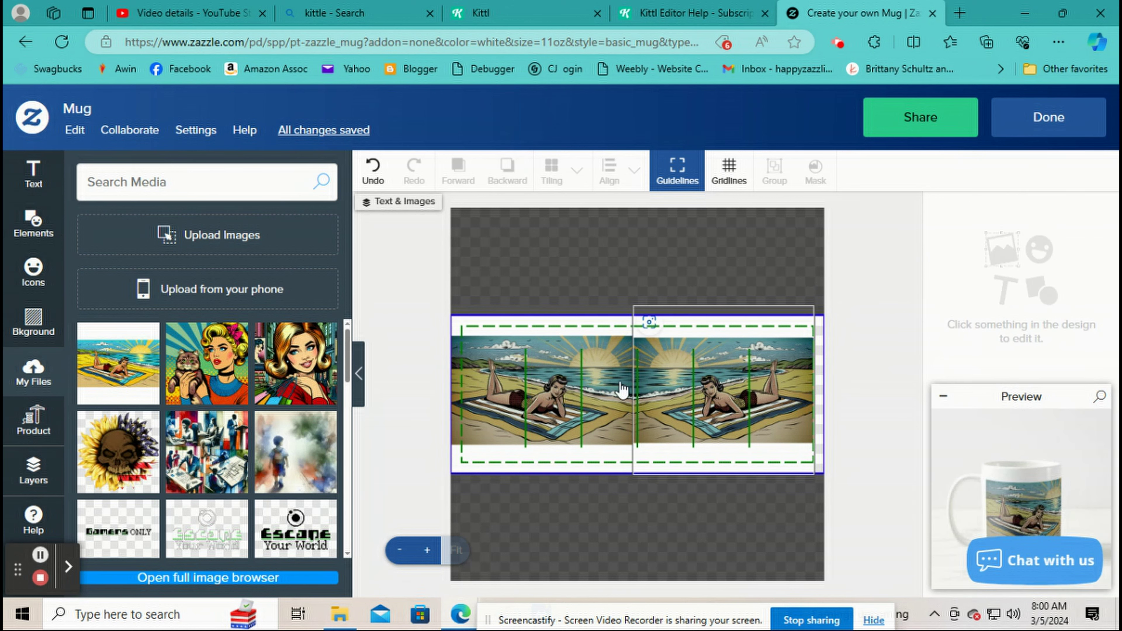
Step: Undo the resizing and the flipped copy, and move the remaining beach image to the right half of the mug
left_click(373, 173)
left_click(373, 173)
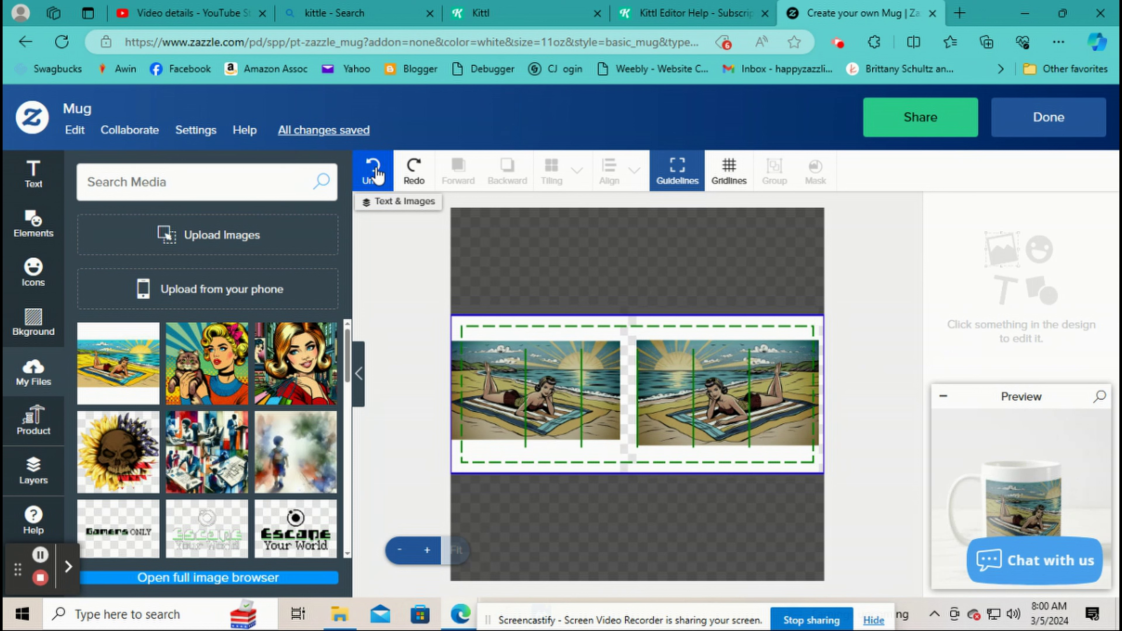
left_click(373, 173)
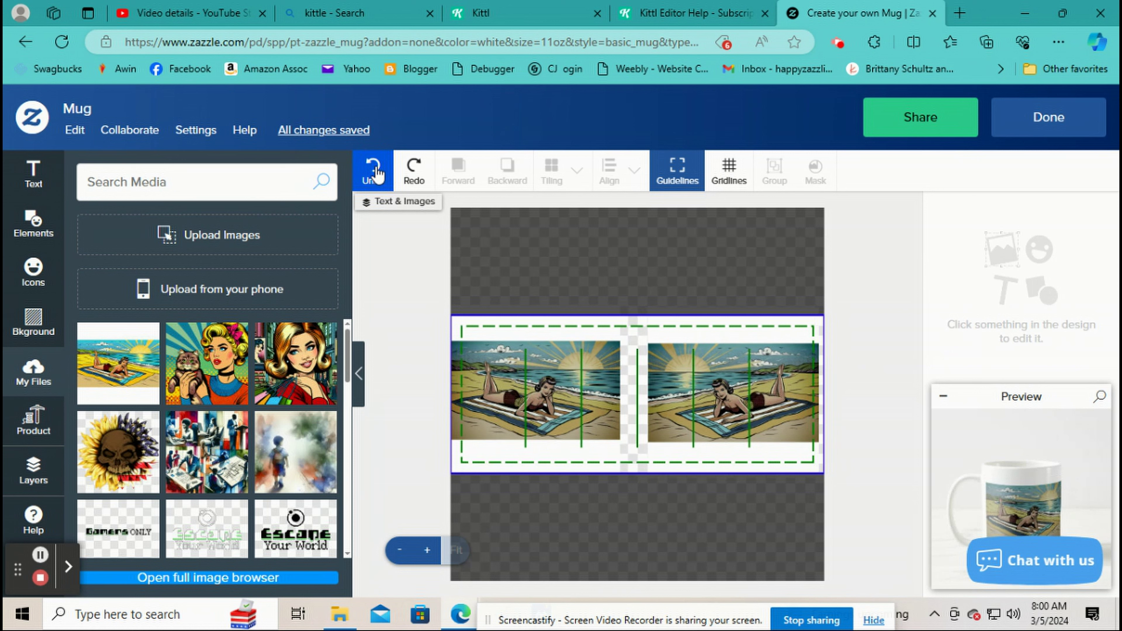
left_click(373, 173)
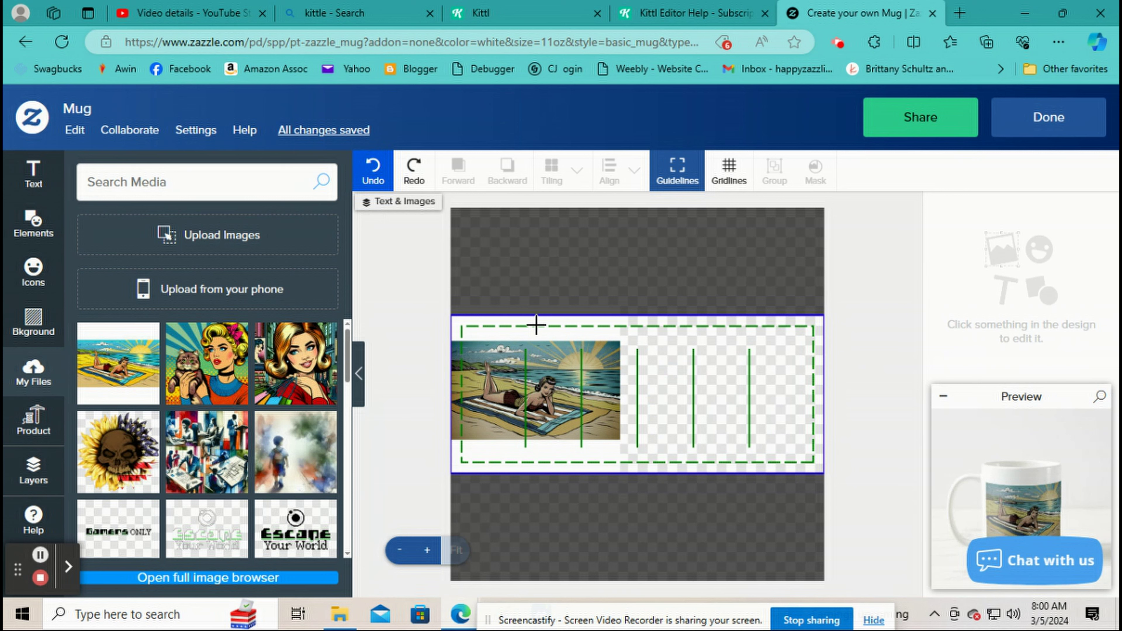
left_click(737, 375)
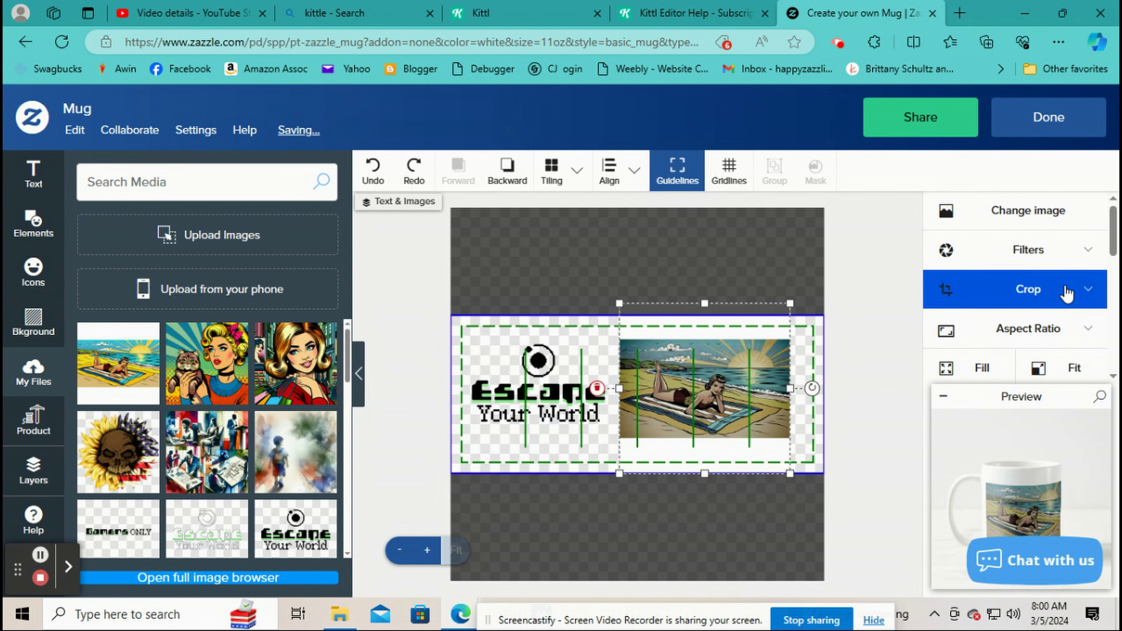
Step: Slide the beach image over the logo and back to the mug's right half to check its white border
scroll(1053, 290, "down", 4)
scroll(1047, 292, "down", 2)
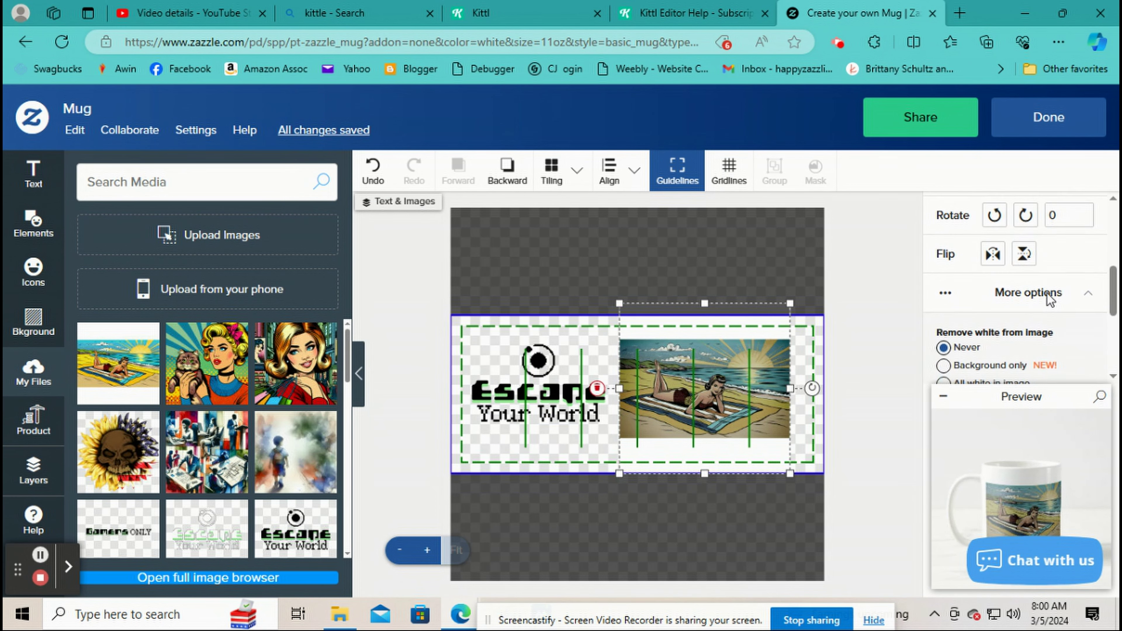
scroll(1039, 301, "down", 1)
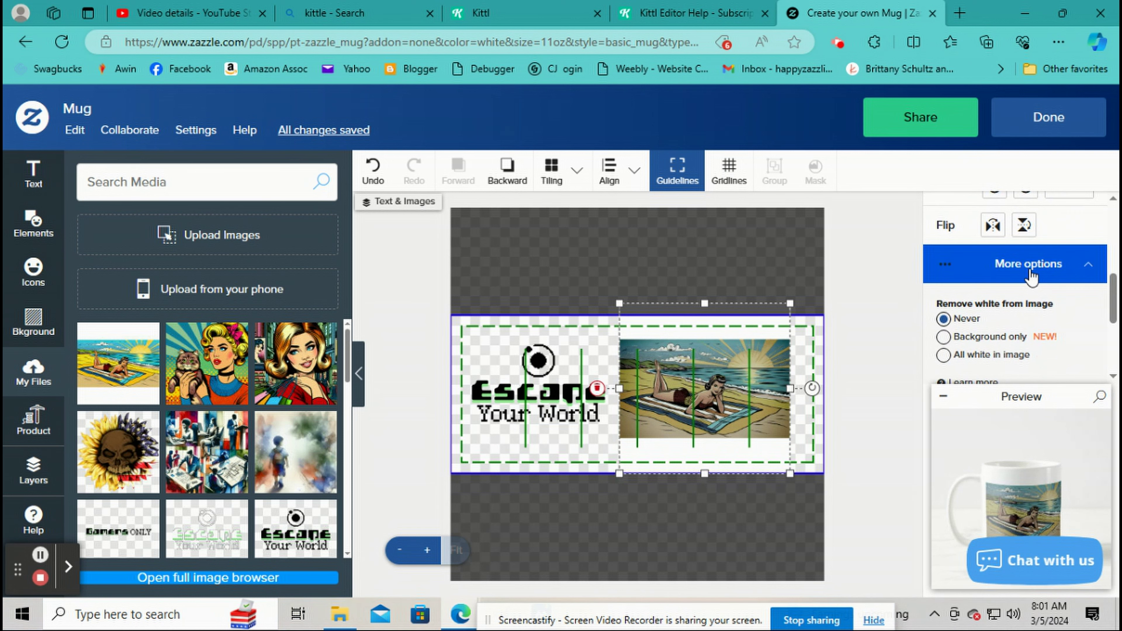
scroll(1011, 312, "down", 1)
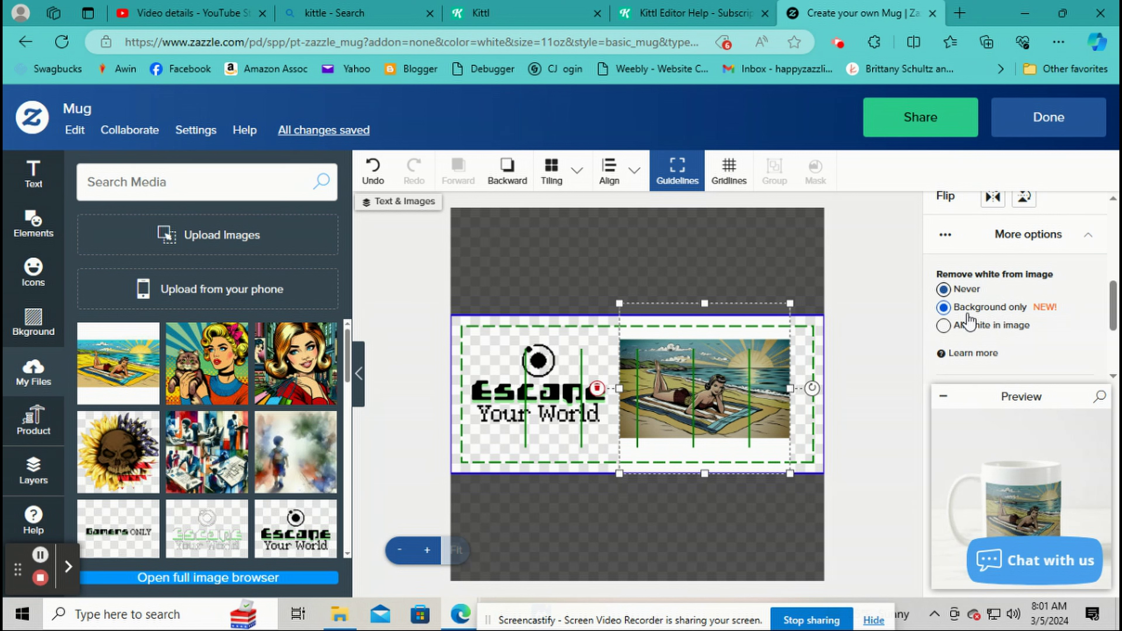
left_click_drag(703, 325, 659, 328)
left_click_drag(638, 393, 706, 398)
Step: Compare the Background only and Never settings for removing white from the beach image, and choose All white in image
left_click(943, 309)
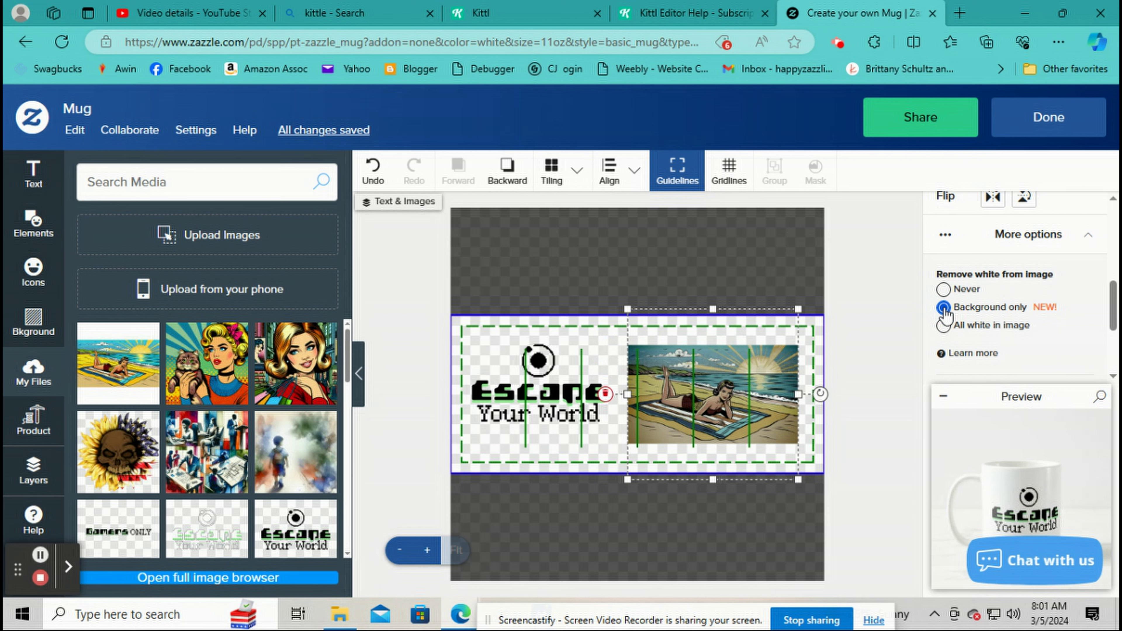
left_click(944, 290)
left_click(943, 308)
left_click(943, 326)
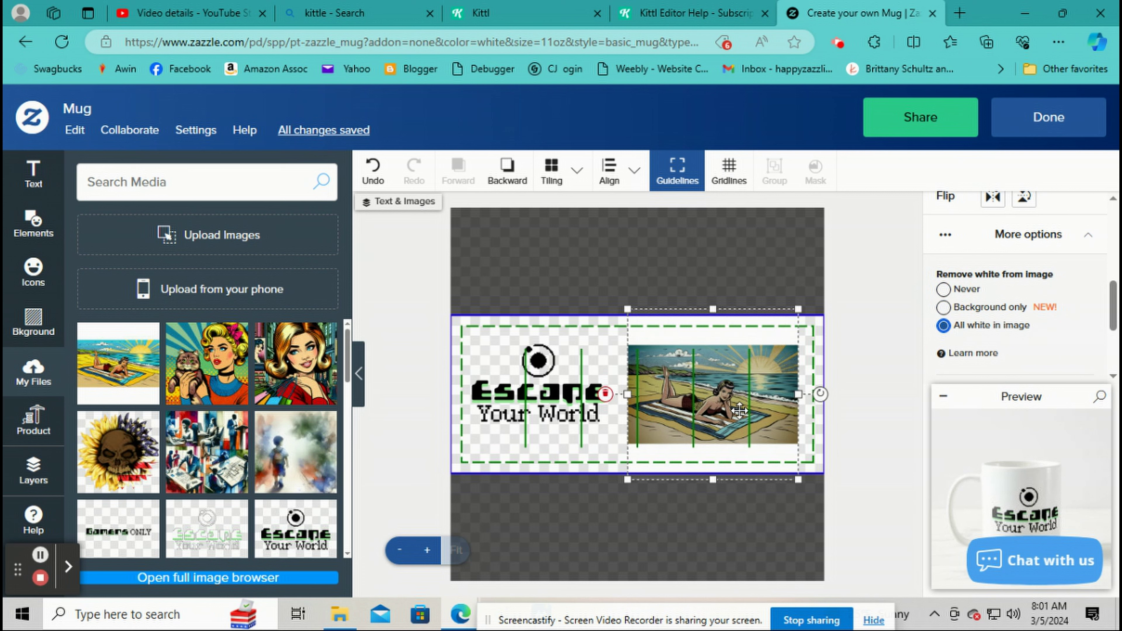
Step: Enlarge the beach image to nearly twice its size and position it across the right side of the mug
left_click_drag(627, 479, 481, 574)
left_click_drag(596, 385, 689, 375)
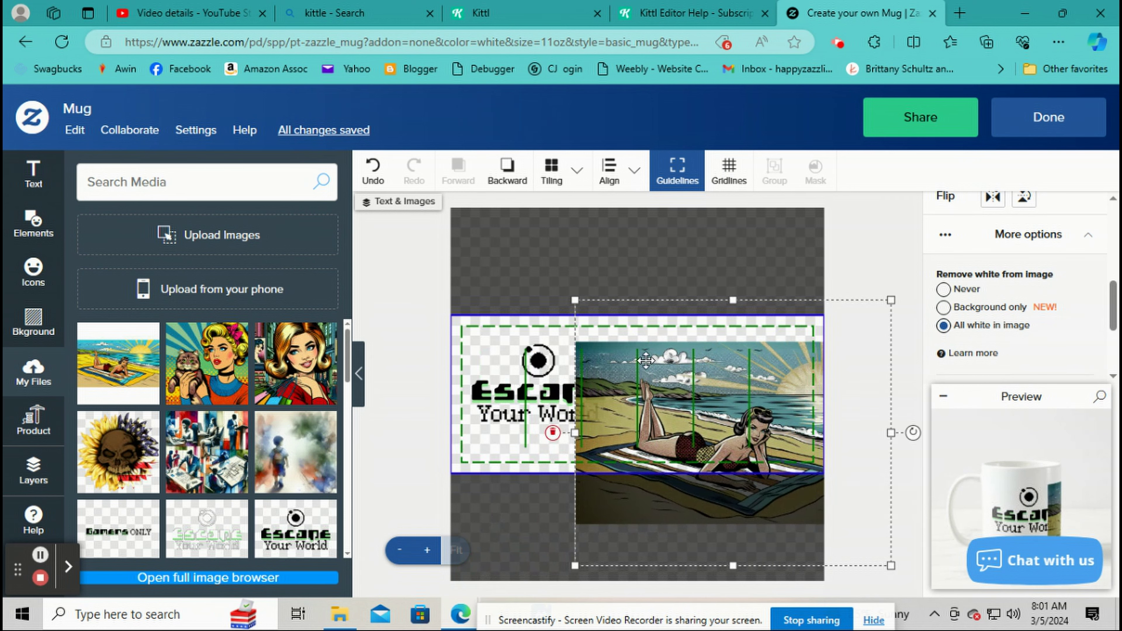
left_click_drag(698, 393, 691, 362)
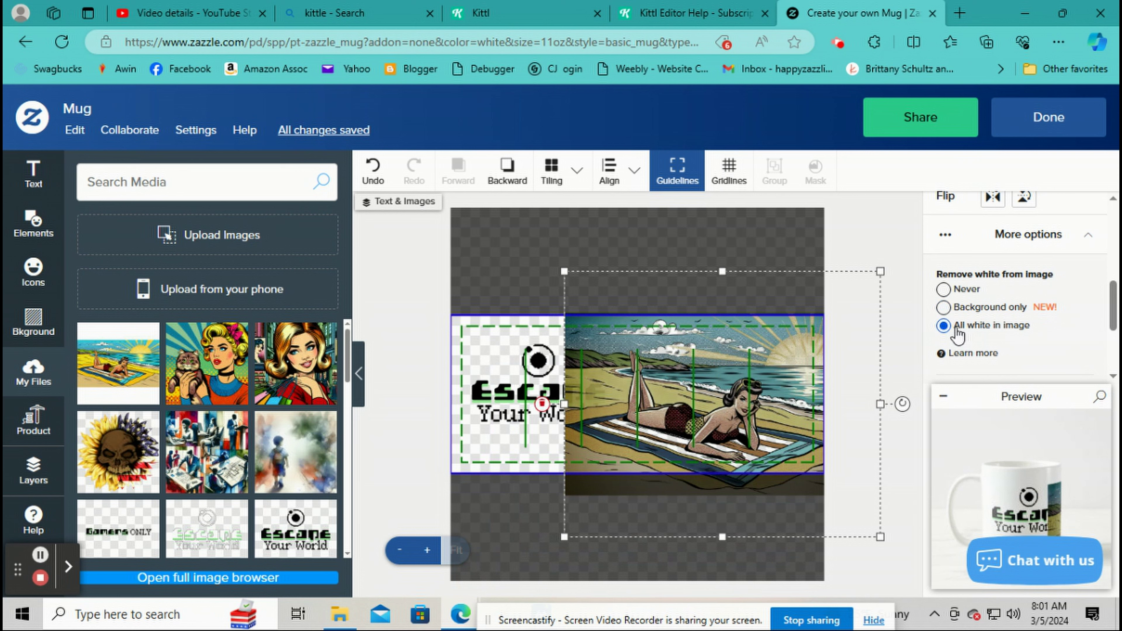
Step: Switch the beach image's permanent and always visible option on and back off
scroll(954, 309, "down", 3)
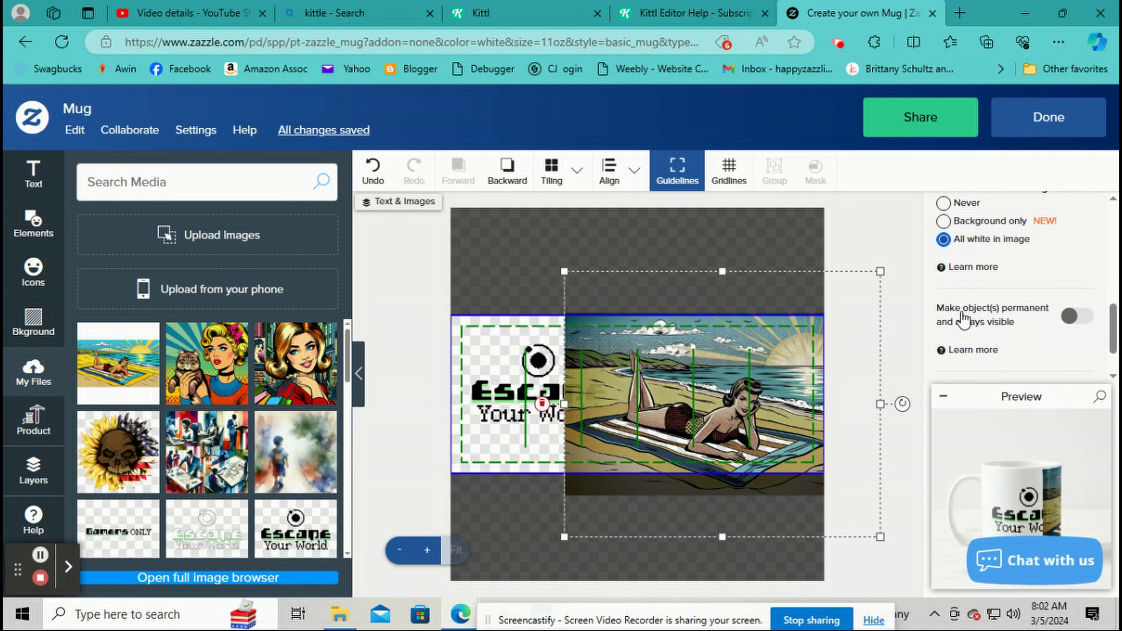
scroll(963, 318, "down", 1)
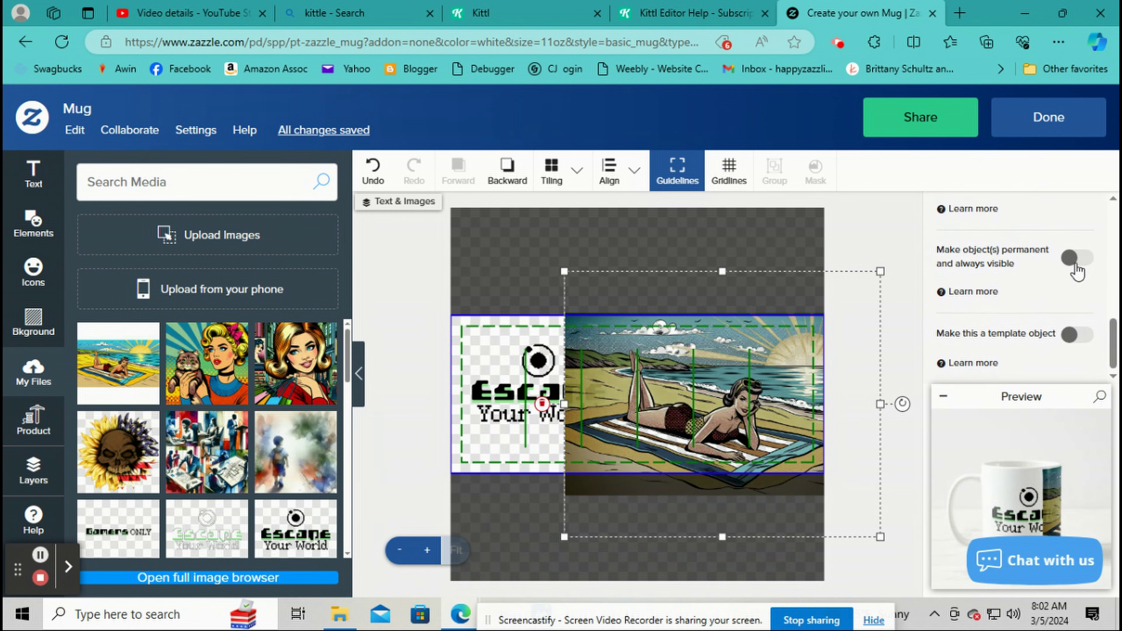
left_click(1046, 264)
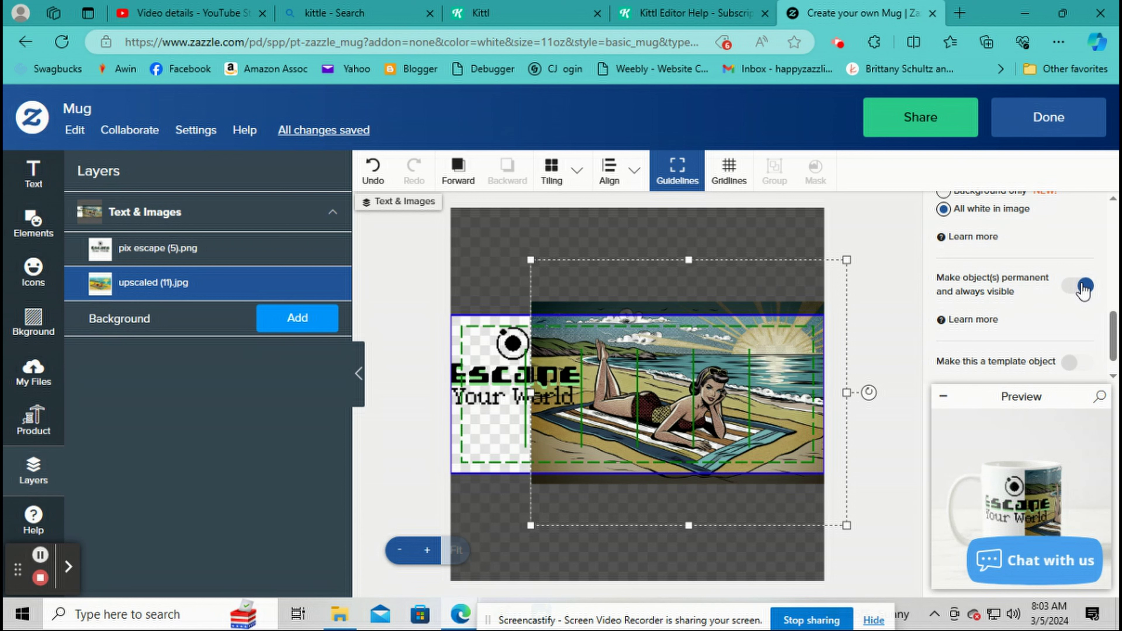
scroll(1074, 303, "down", 1)
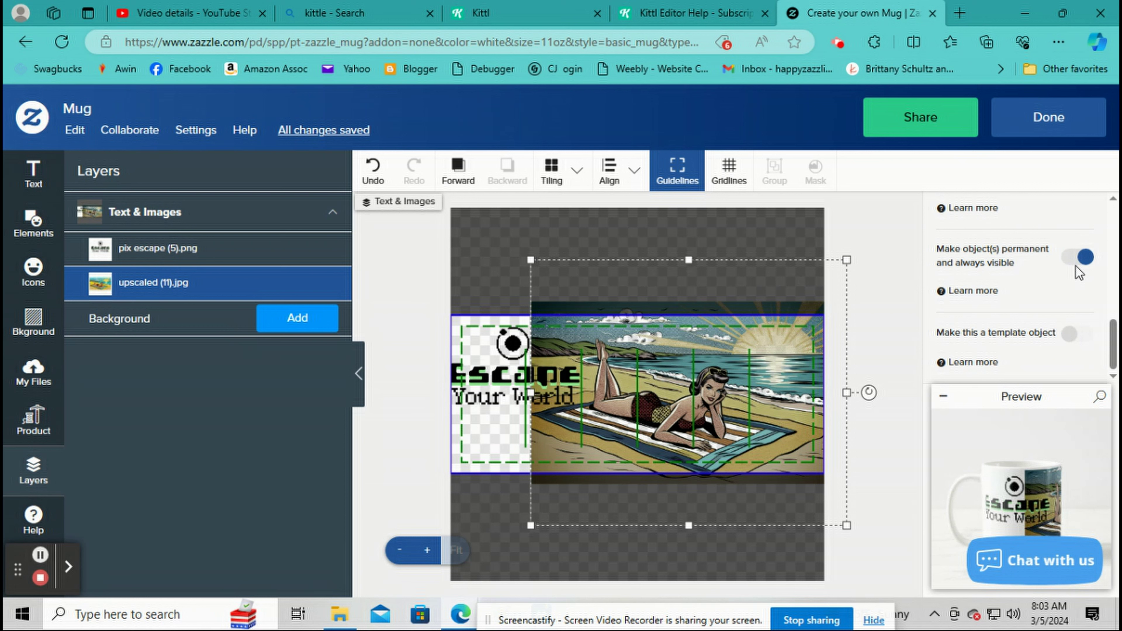
left_click(1067, 261)
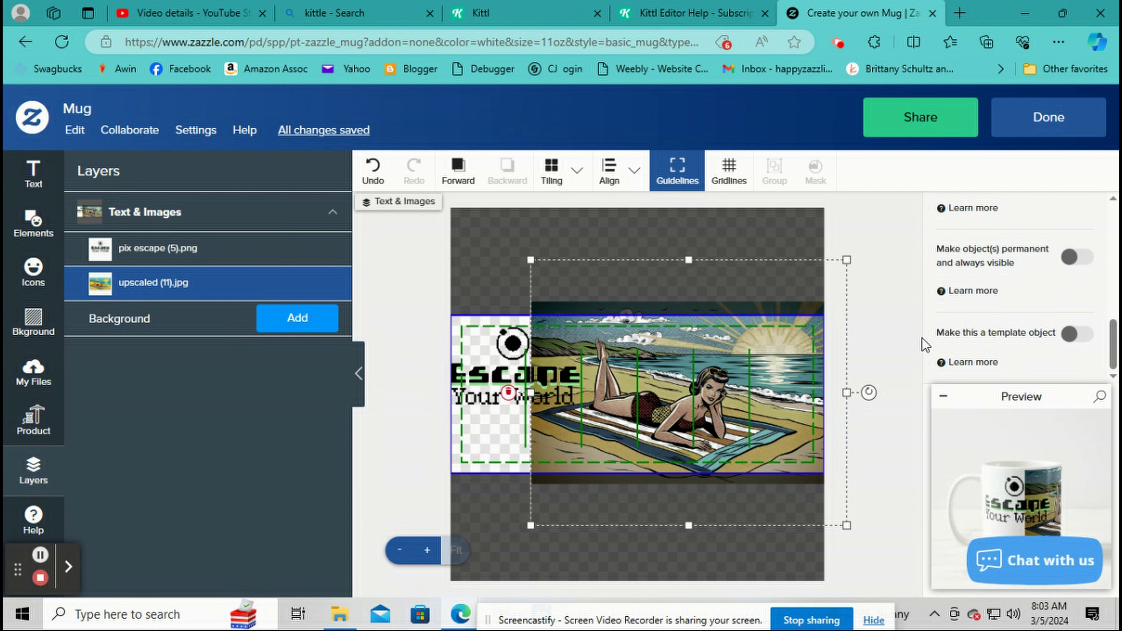
Step: Make the beach image a template object with the product page label Image 1
left_click(1079, 335)
scroll(1046, 334, "up", 1)
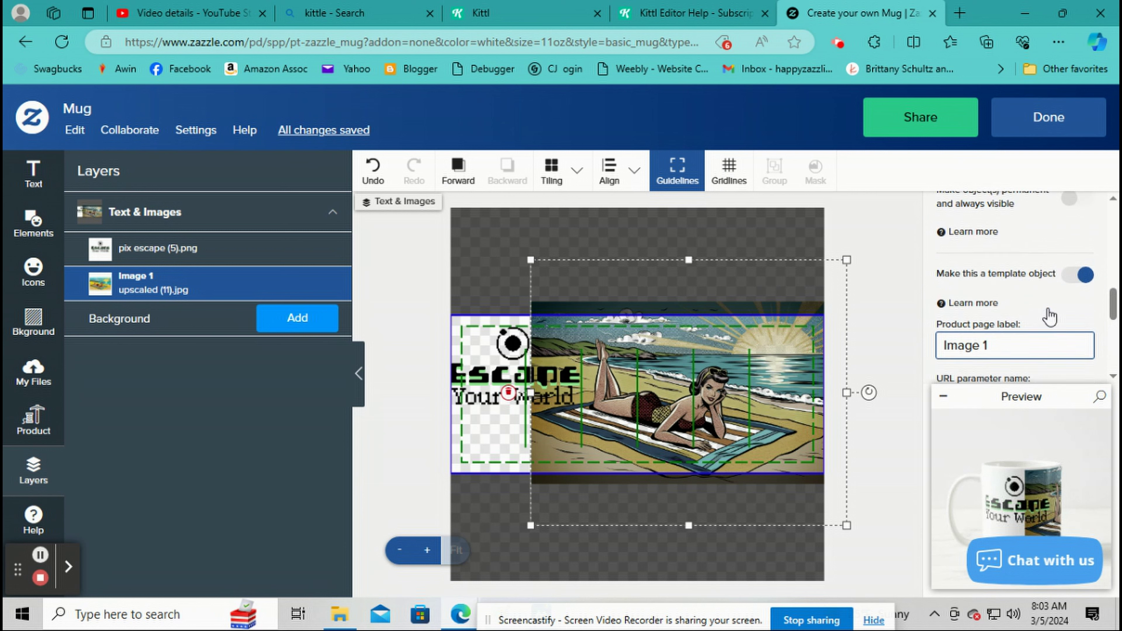
left_click(746, 349)
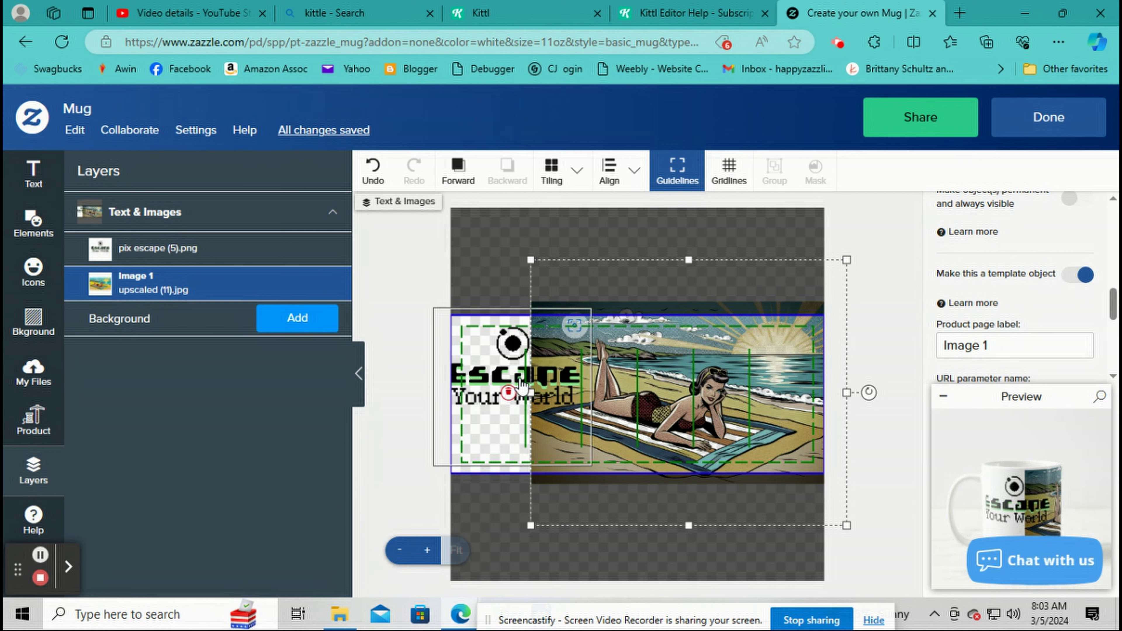
Step: Delete the Escape Your World logo from the mug design
left_click(518, 389)
right_click(530, 360)
left_click(565, 417)
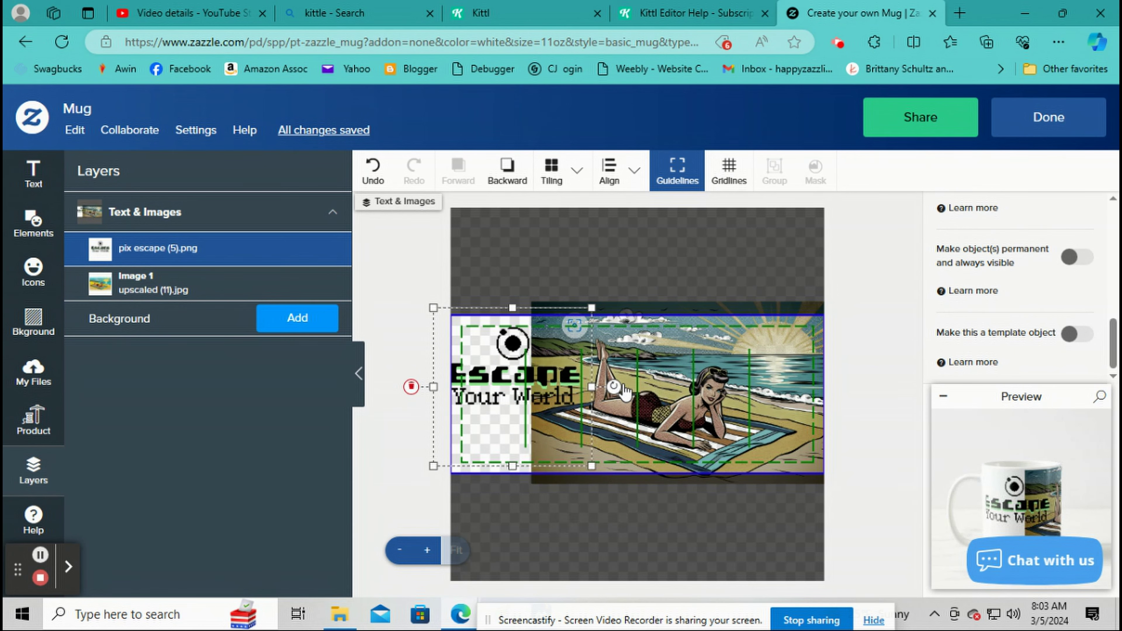
Step: Fill the mug's design area with the beach image and shift it slightly upward
left_click(671, 393)
left_click_drag(671, 393, 628, 393)
left_click(985, 370)
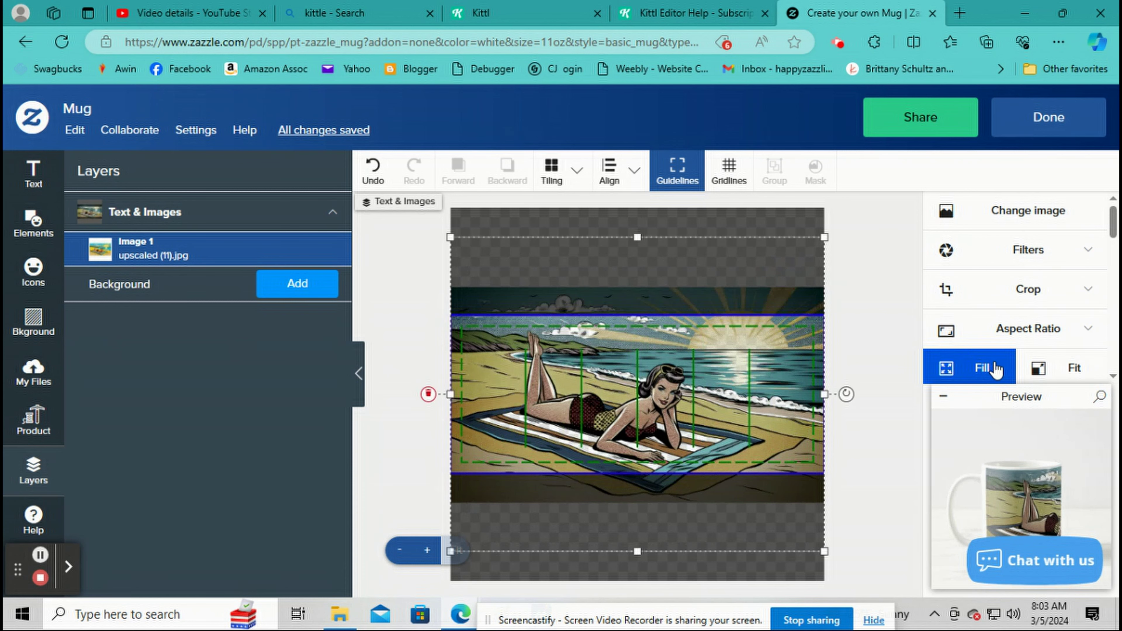
left_click(707, 356)
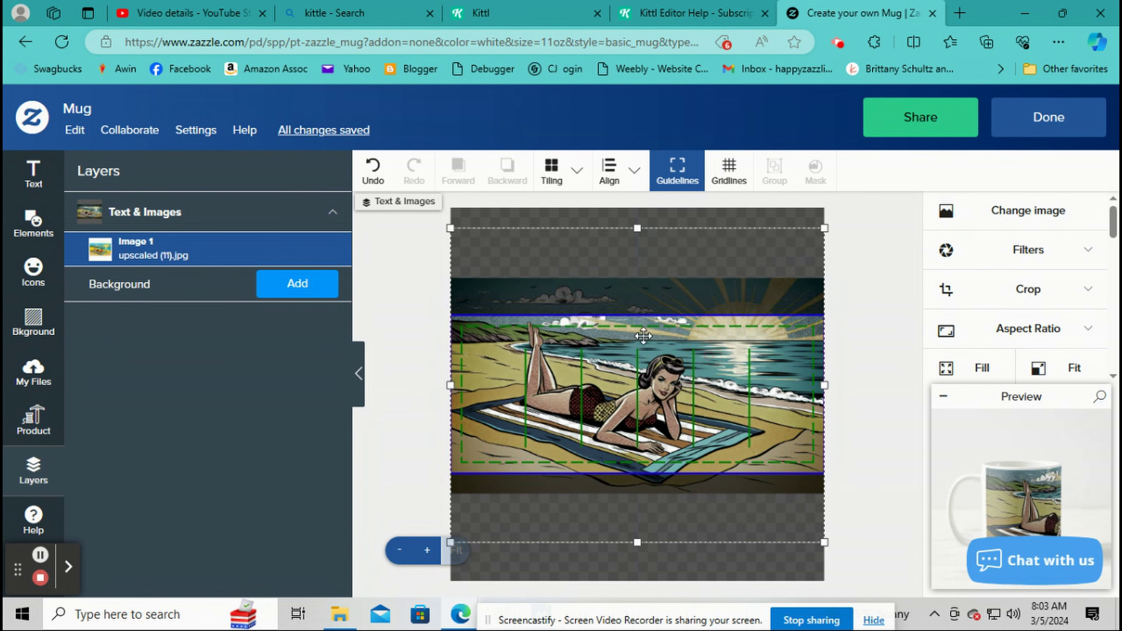
Step: Add the text "Relaxing" to the mug design
left_click(33, 173)
left_click(179, 193)
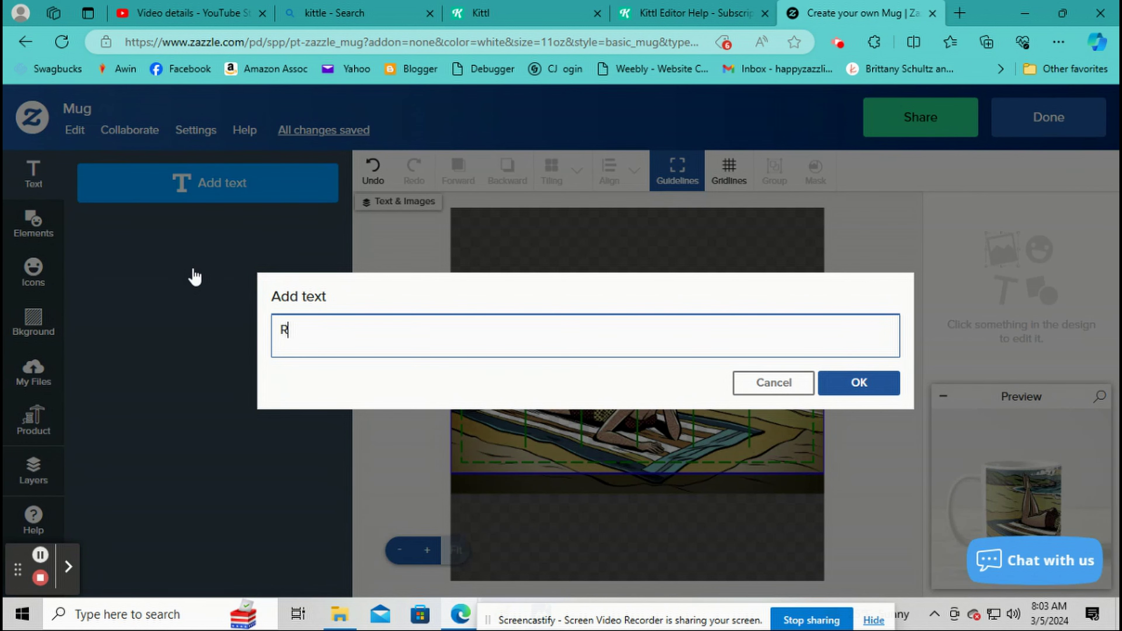
left_click(847, 381)
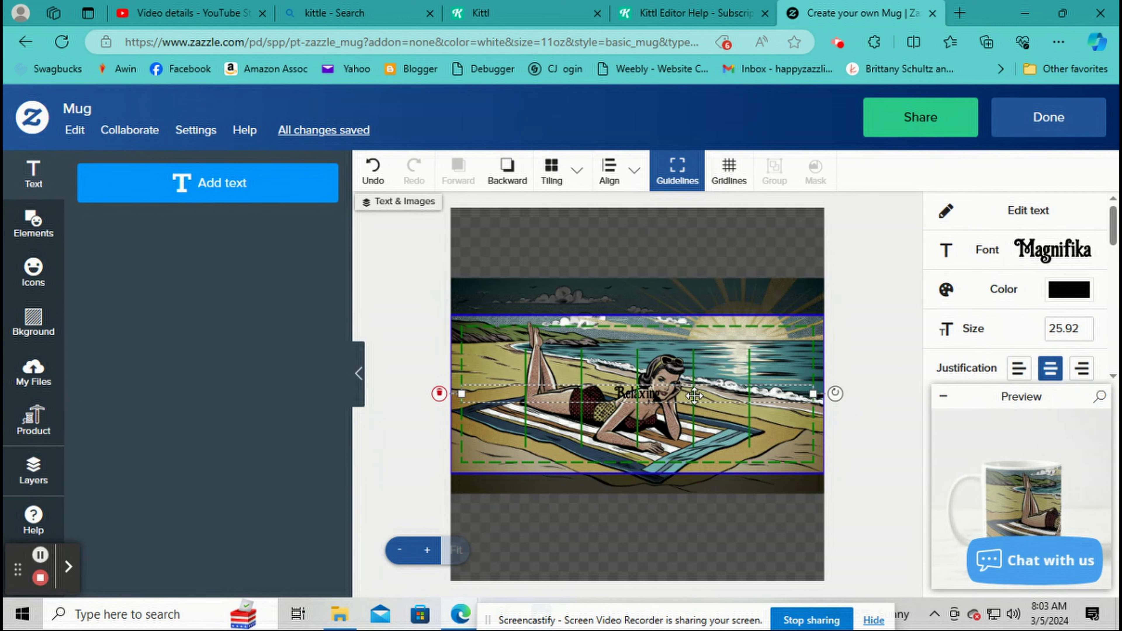
Step: Change the color of the Relaxing text to white
scroll(1055, 314, "down", 1)
left_click(1069, 262)
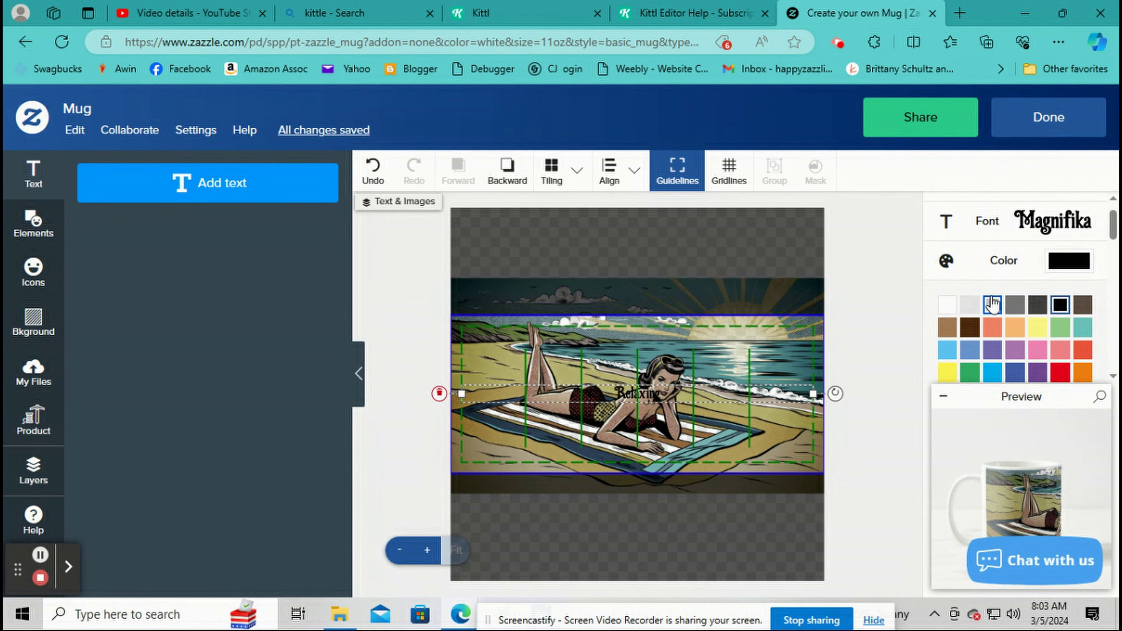
left_click(946, 305)
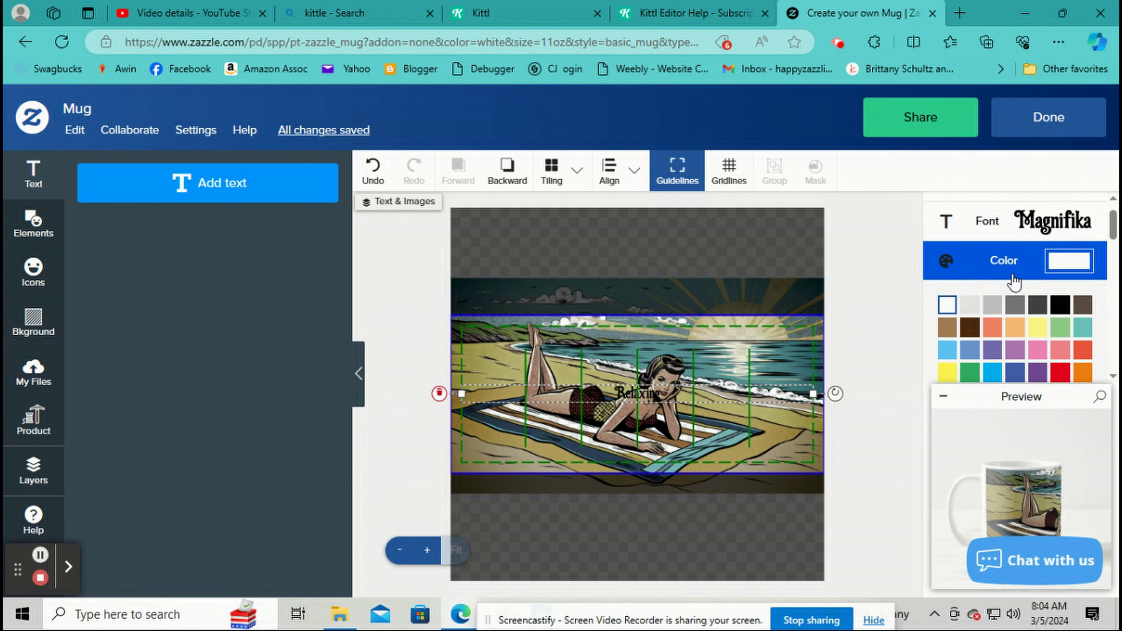
Step: Scale the Relaxing text up to size 81.35 and move it to the upper-left part of the beach image
scroll(1004, 292, "down", 5)
scroll(1023, 324, "down", 4)
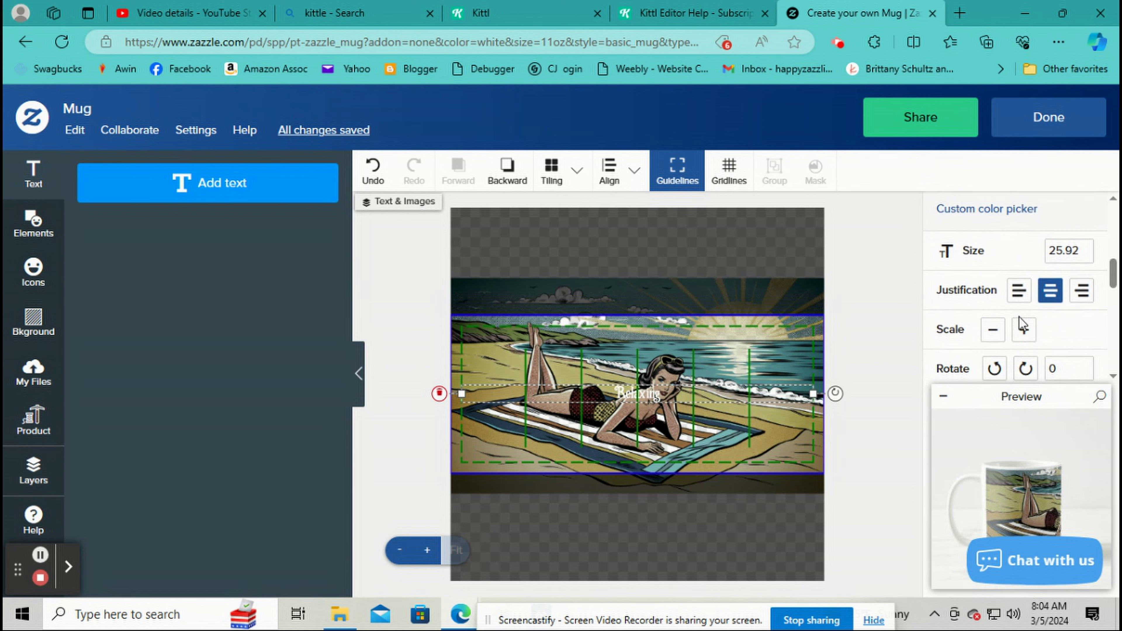
left_click(1023, 329)
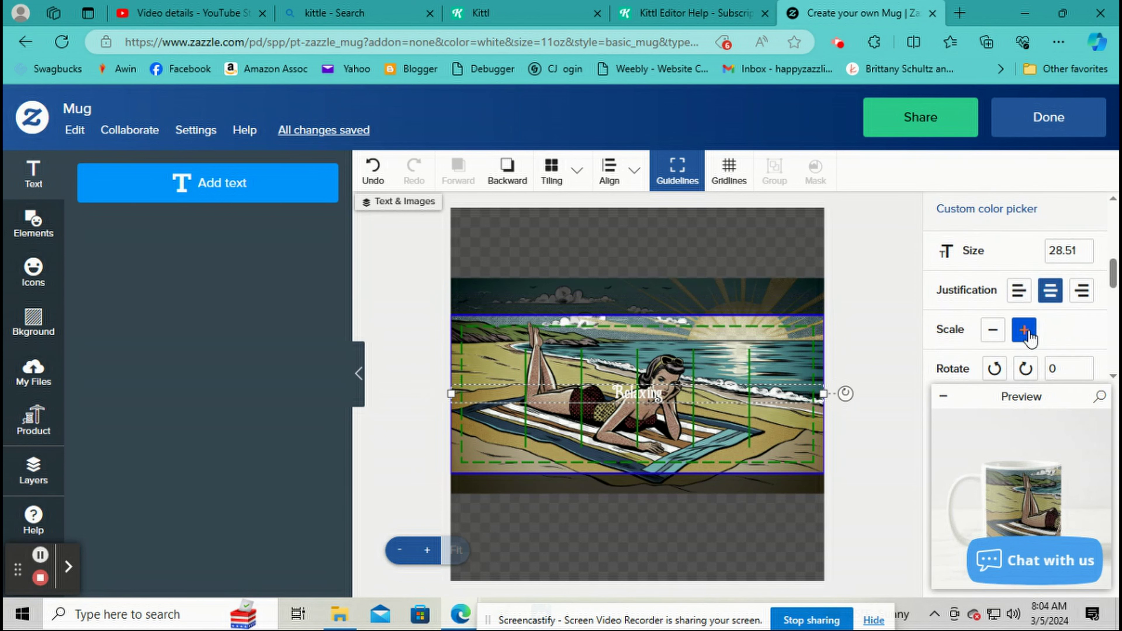
left_click(1023, 329)
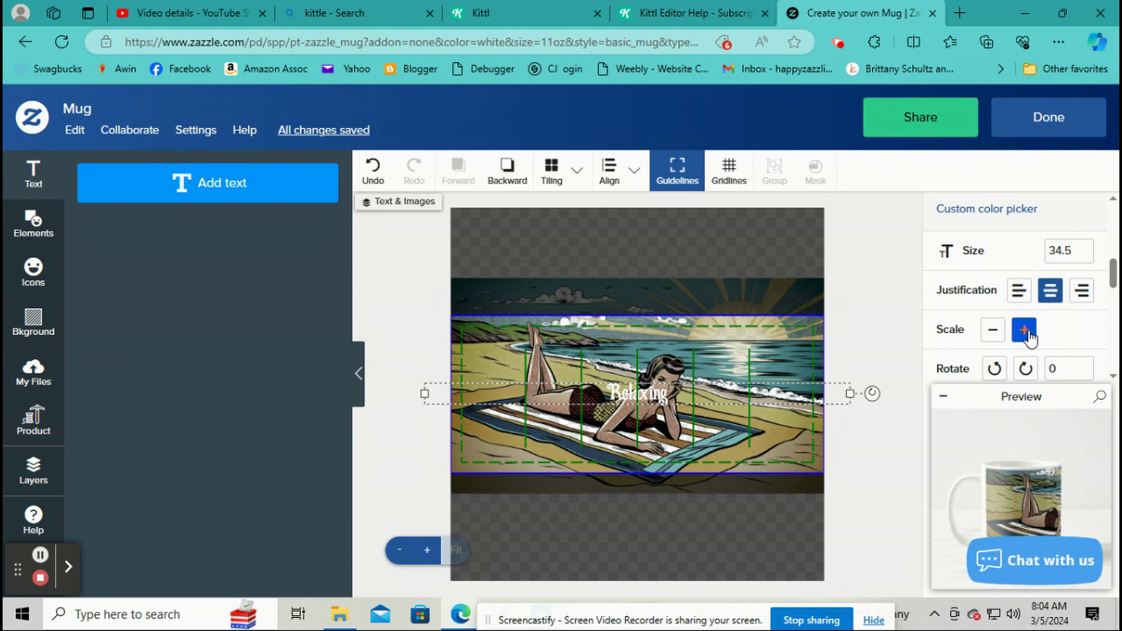
left_click(1023, 330)
left_click(1023, 329)
left_click(1023, 329)
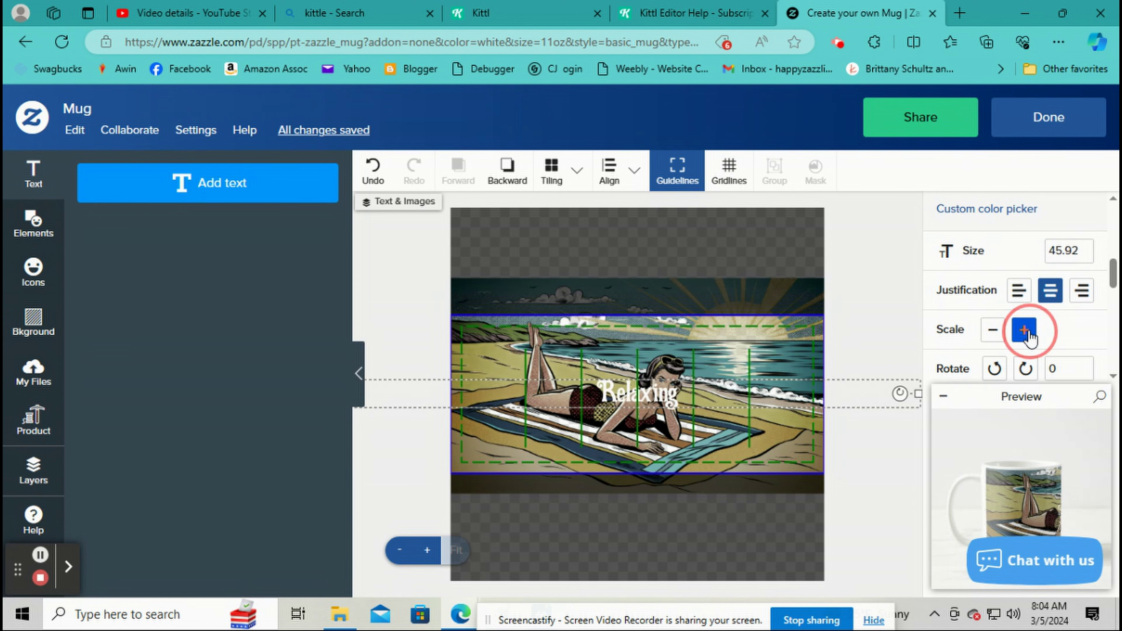
left_click(1023, 329)
left_click(1023, 329)
left_click(1024, 330)
left_click(1024, 329)
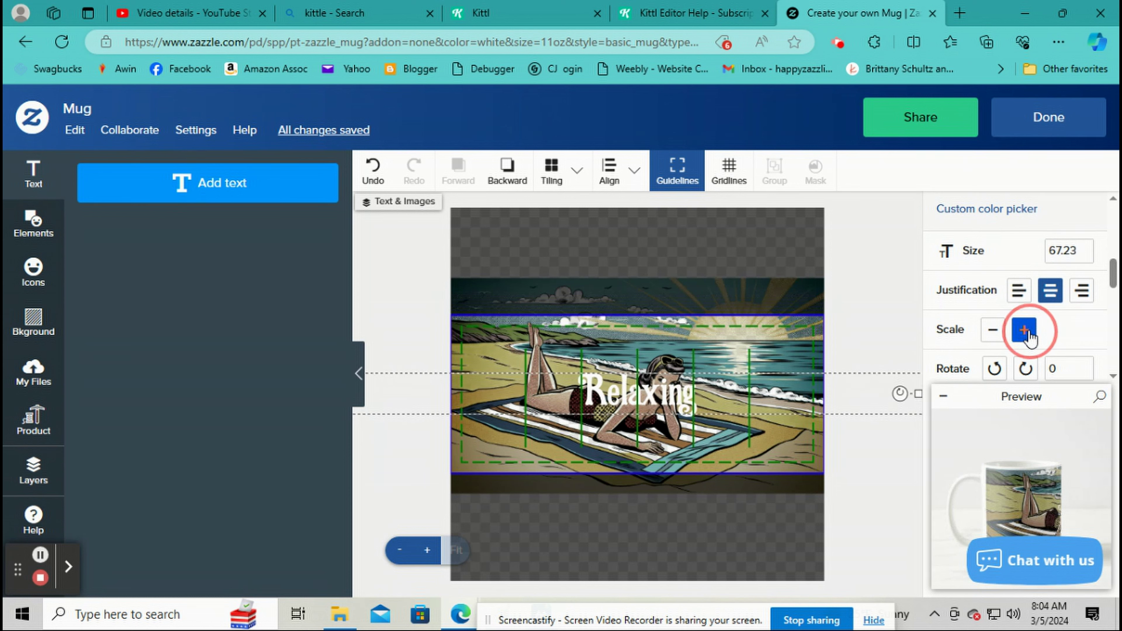
left_click_drag(688, 396, 599, 373)
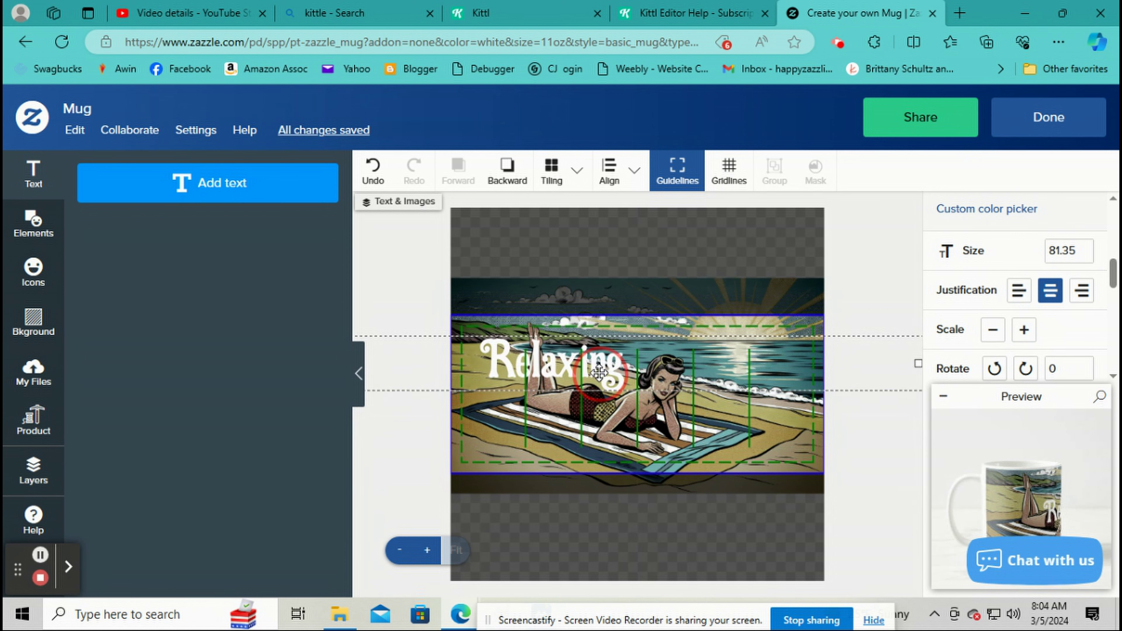
Step: Make the Relaxing text a template object with the product page label Text 1
scroll(1018, 339, "up", 1)
scroll(1018, 340, "up", 1)
scroll(1013, 322, "down", 5)
scroll(1008, 322, "down", 3)
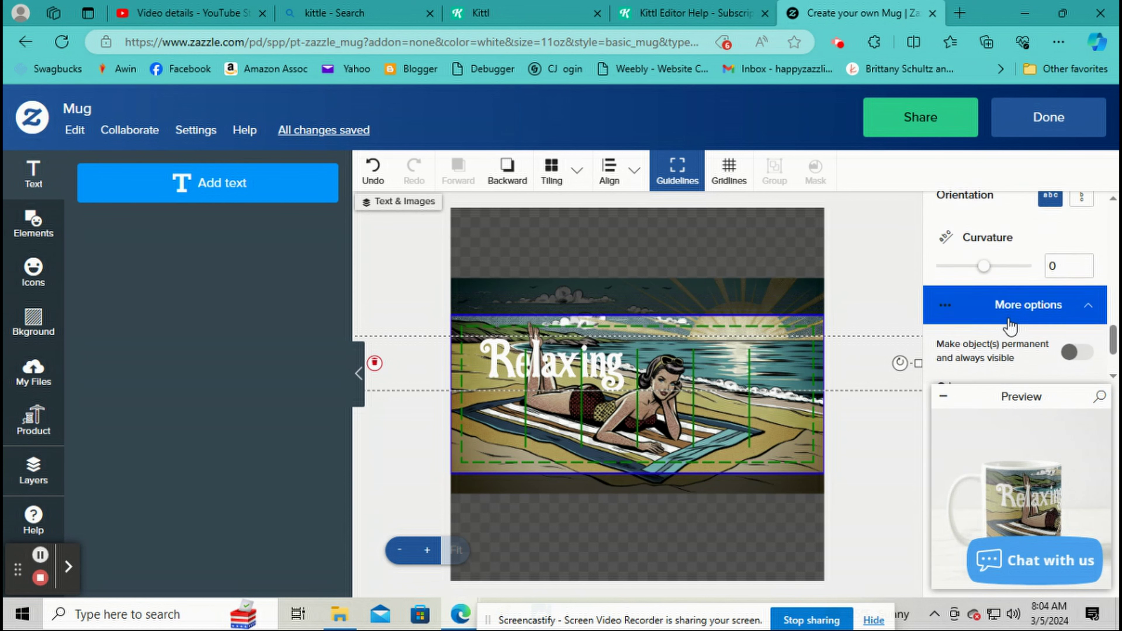
left_click(1078, 349)
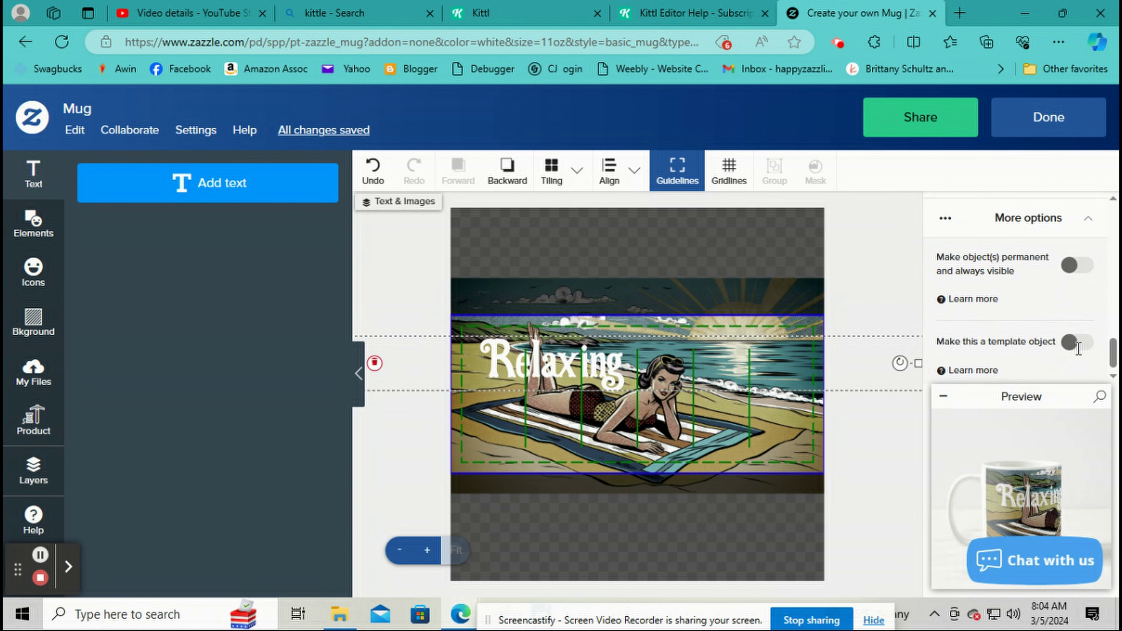
Step: Finish the design and open the template personalization fields on the mug's product page
left_click(1047, 117)
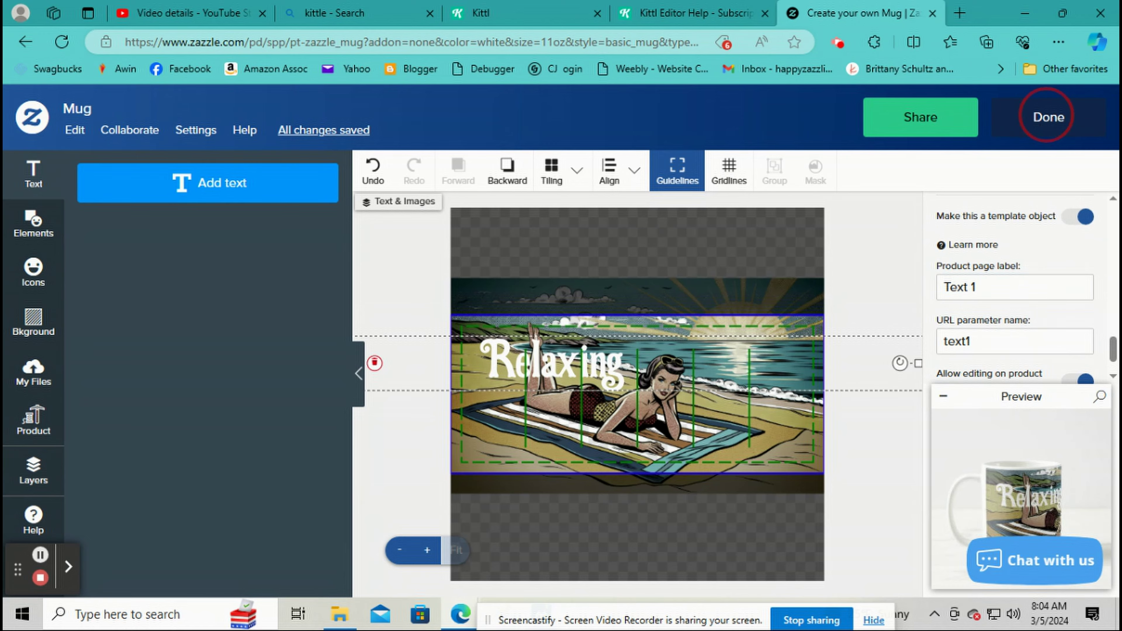
scroll(654, 293, "down", 2)
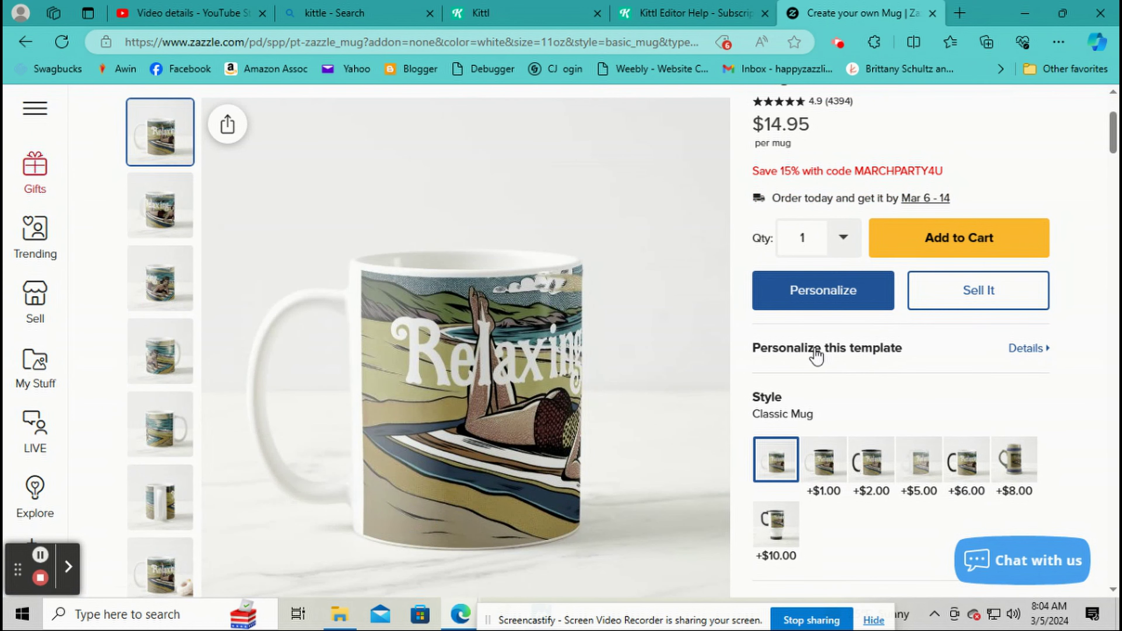
left_click(868, 356)
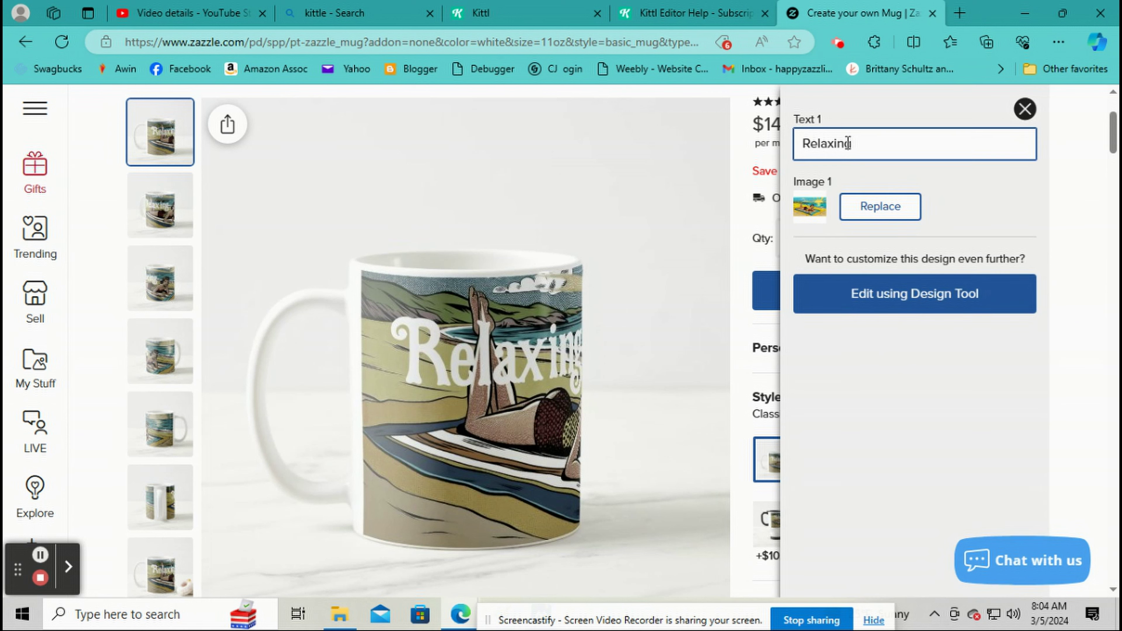
Step: Replace the Text 1 template wording with "Chilling" and close the personalization fields
left_click(876, 142)
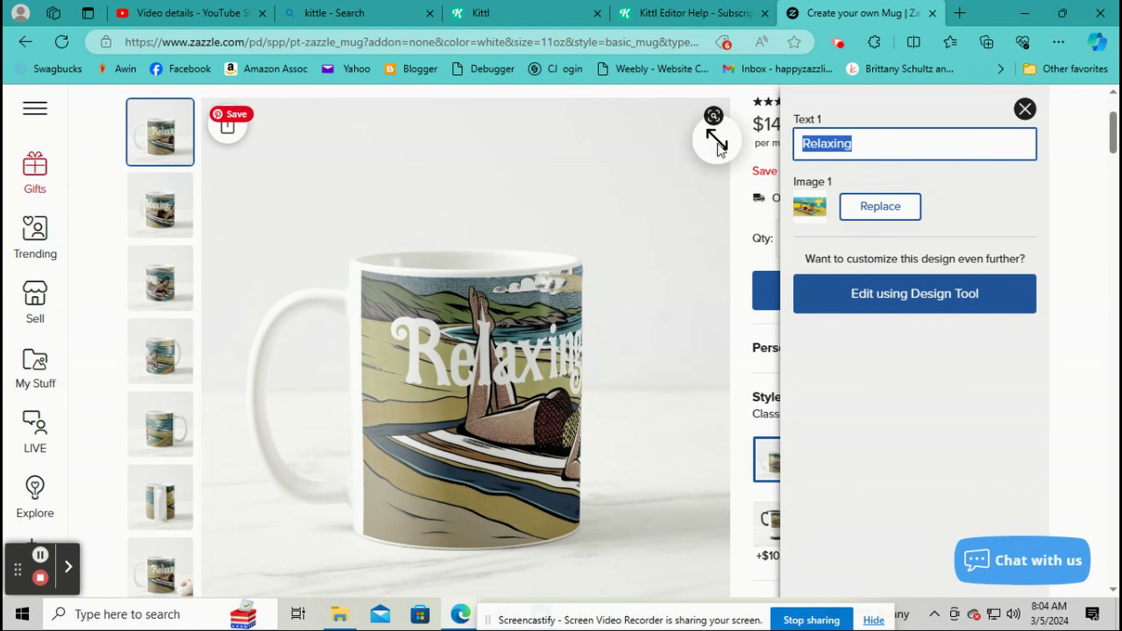
type("Chill")
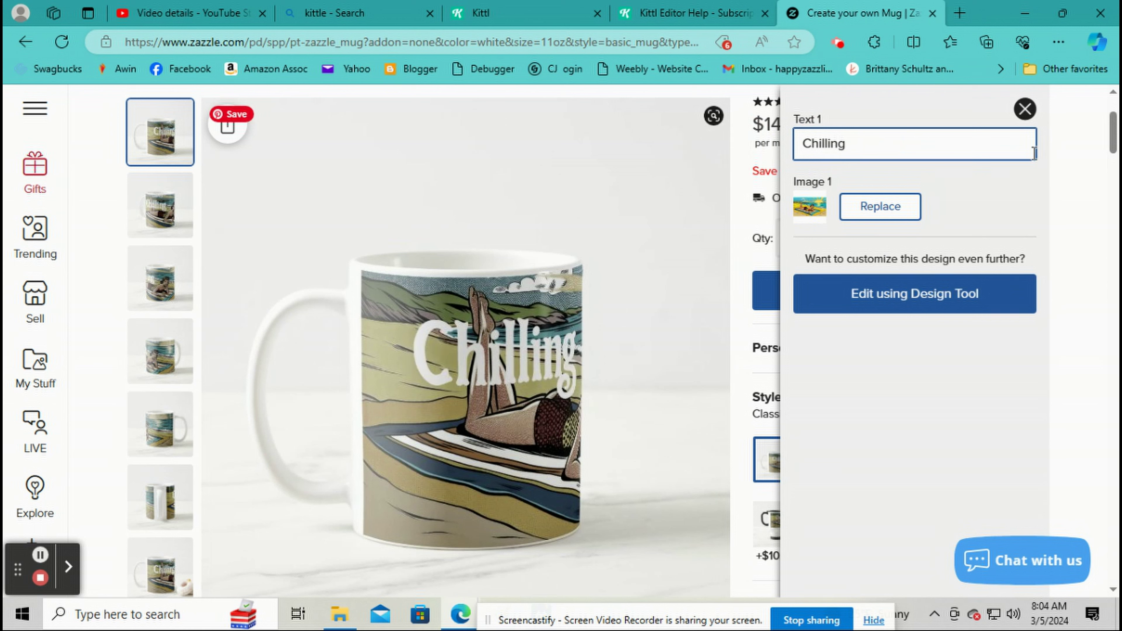
left_click(1024, 110)
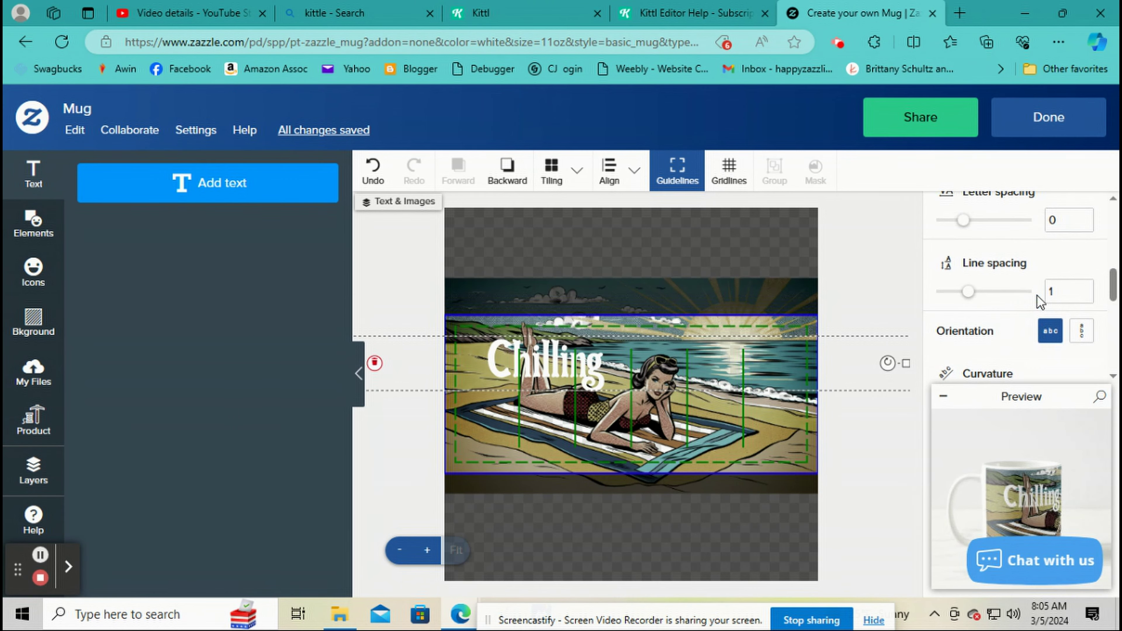
Step: Set the letter spacing of the Chilling text to 0.05
scroll(1040, 302, "up", 3)
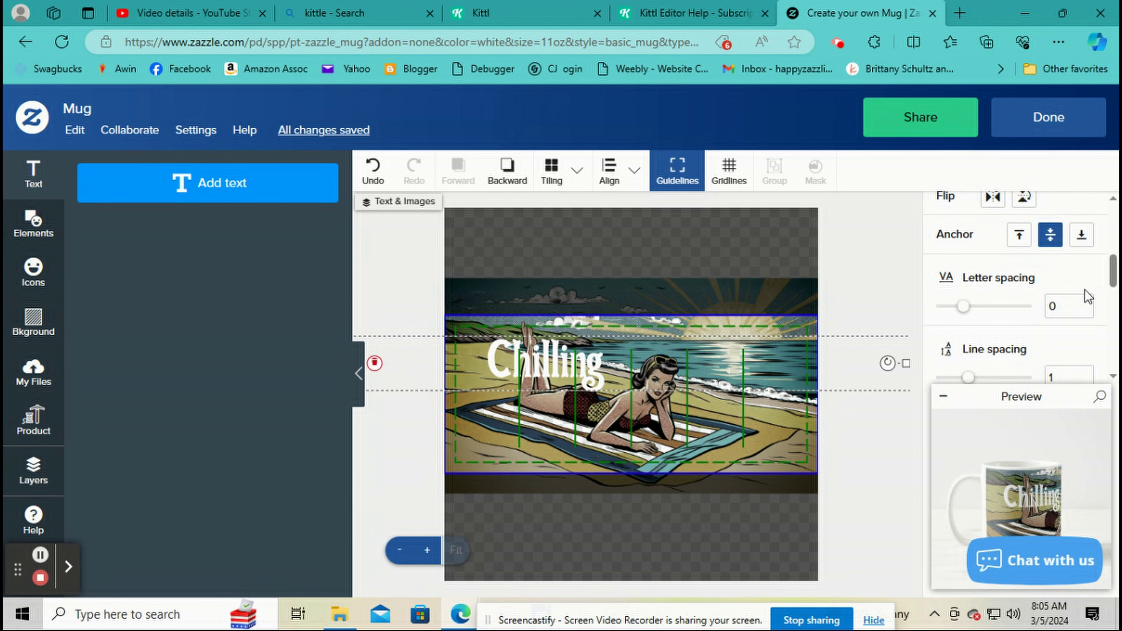
left_click(1086, 301)
left_click(1086, 301)
left_click(1086, 301)
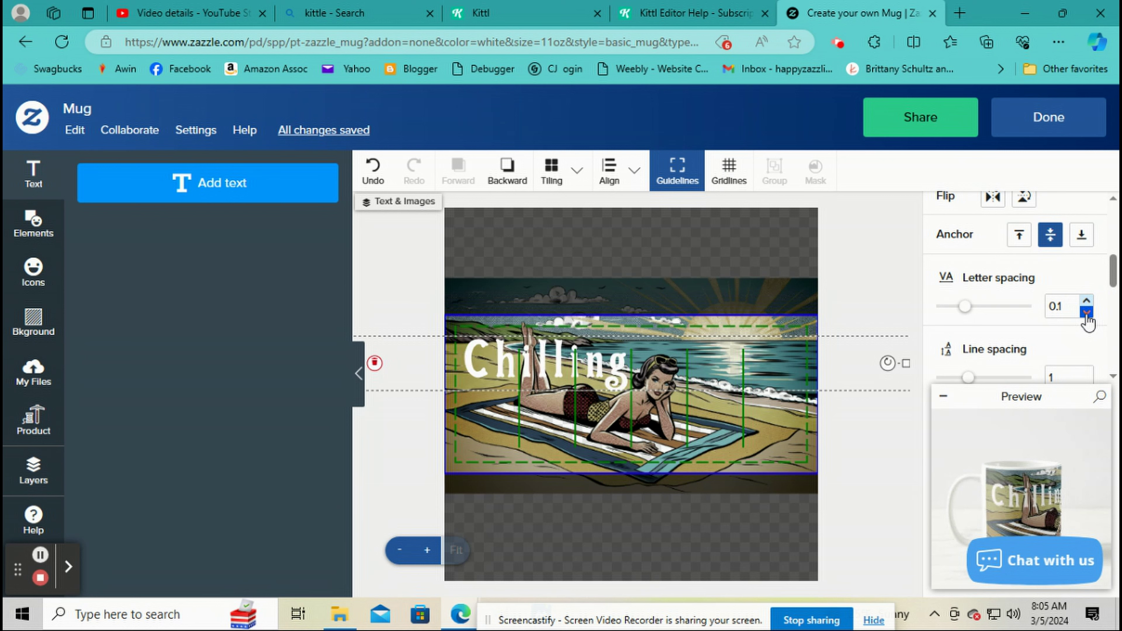
scroll(1060, 318, "down", 1)
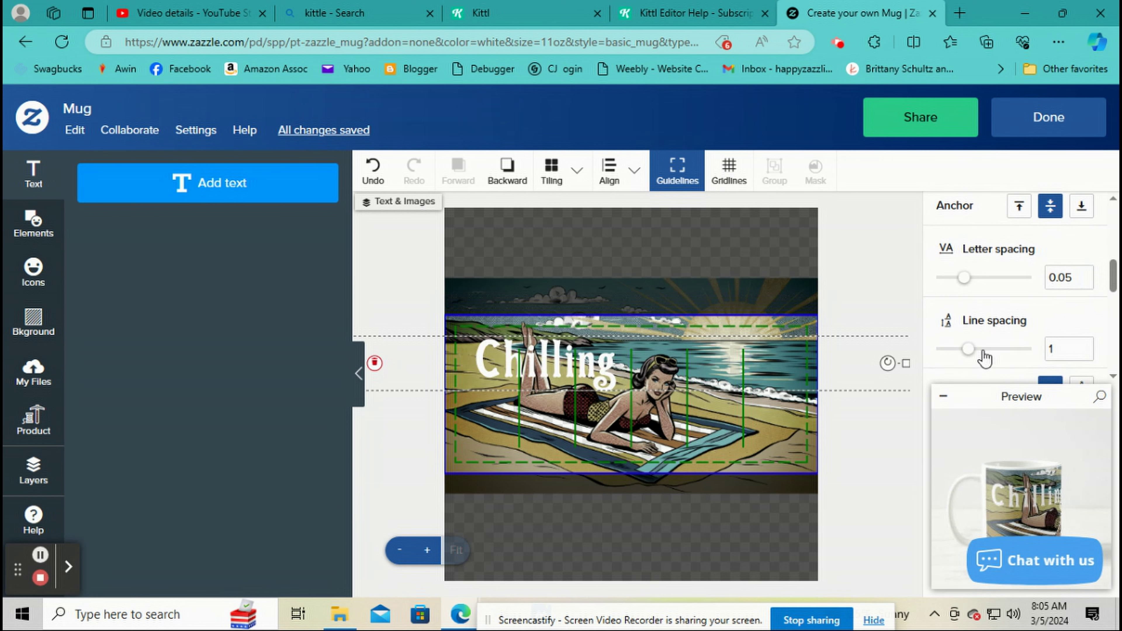
Step: Add a second line reading "& Relaxing" to the Chilling text and reposition the text over the image
scroll(996, 256, "up", 6)
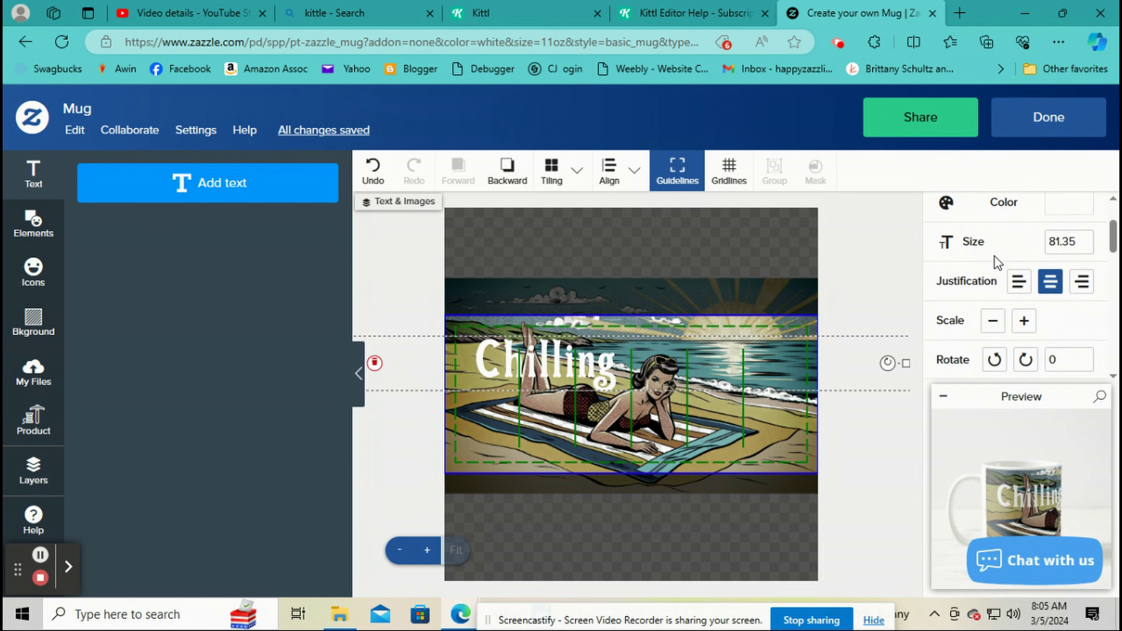
left_click(999, 219)
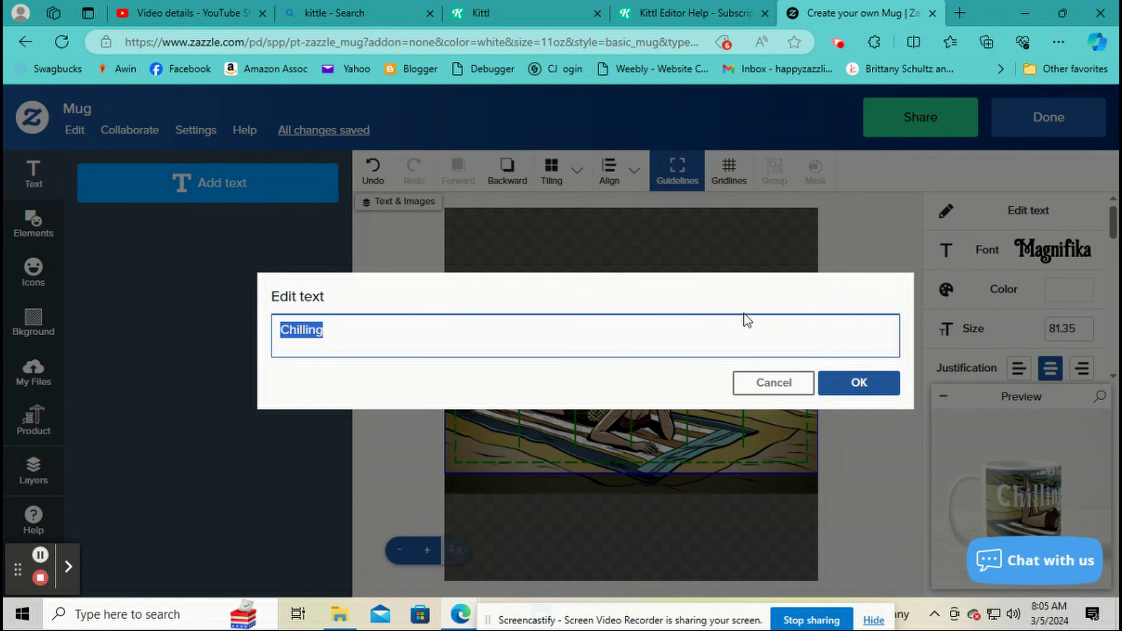
left_click(417, 326)
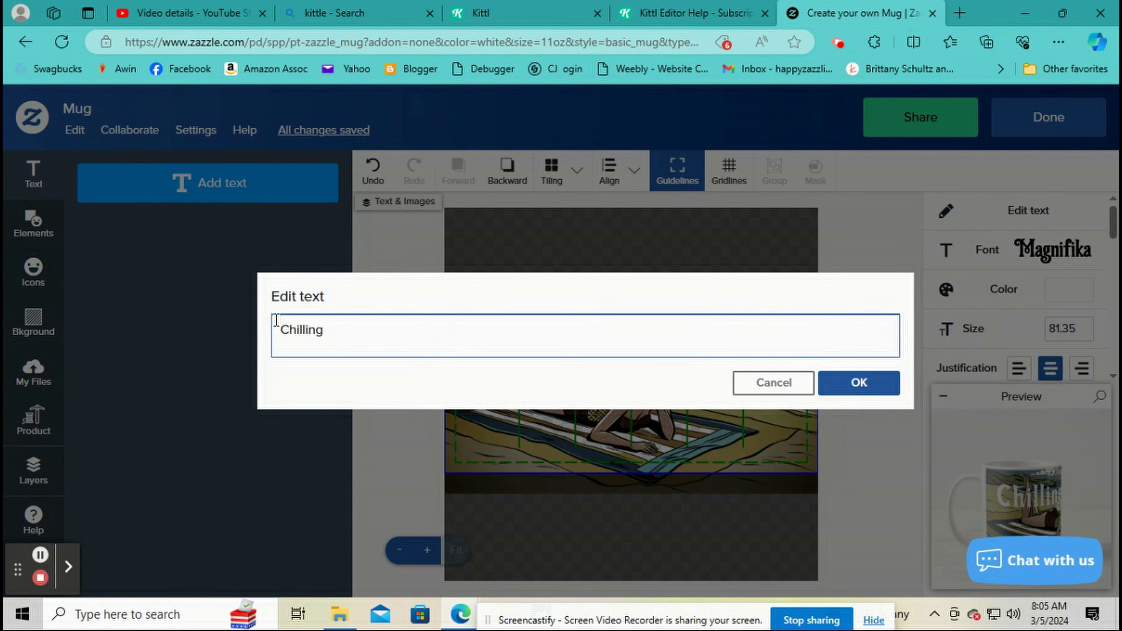
key("Return")
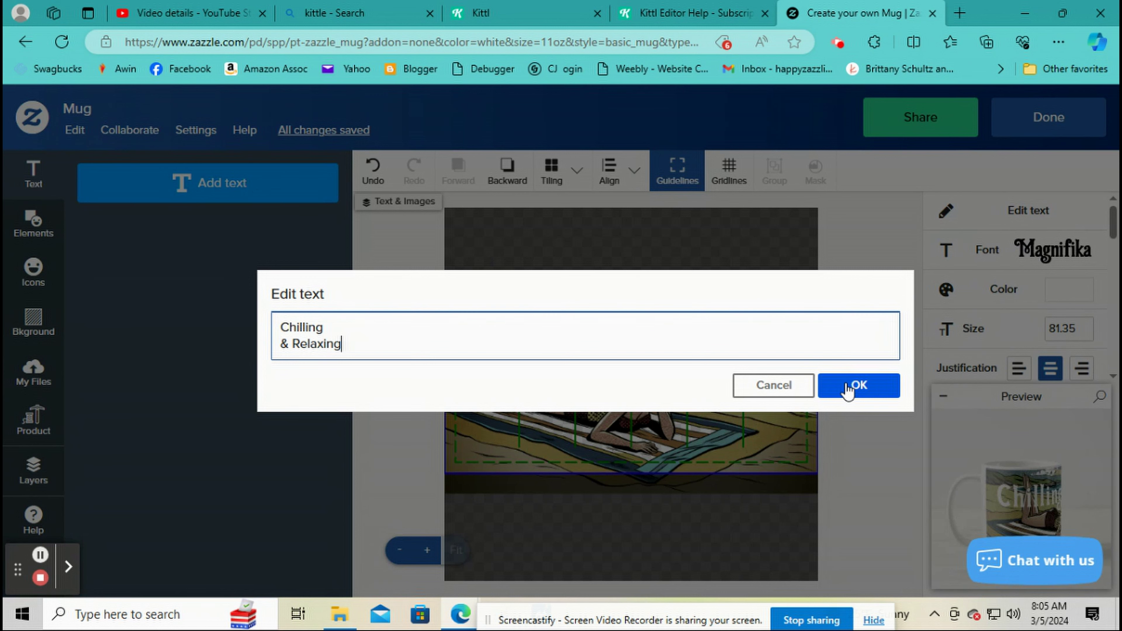
left_click(856, 386)
left_click_drag(587, 374, 605, 393)
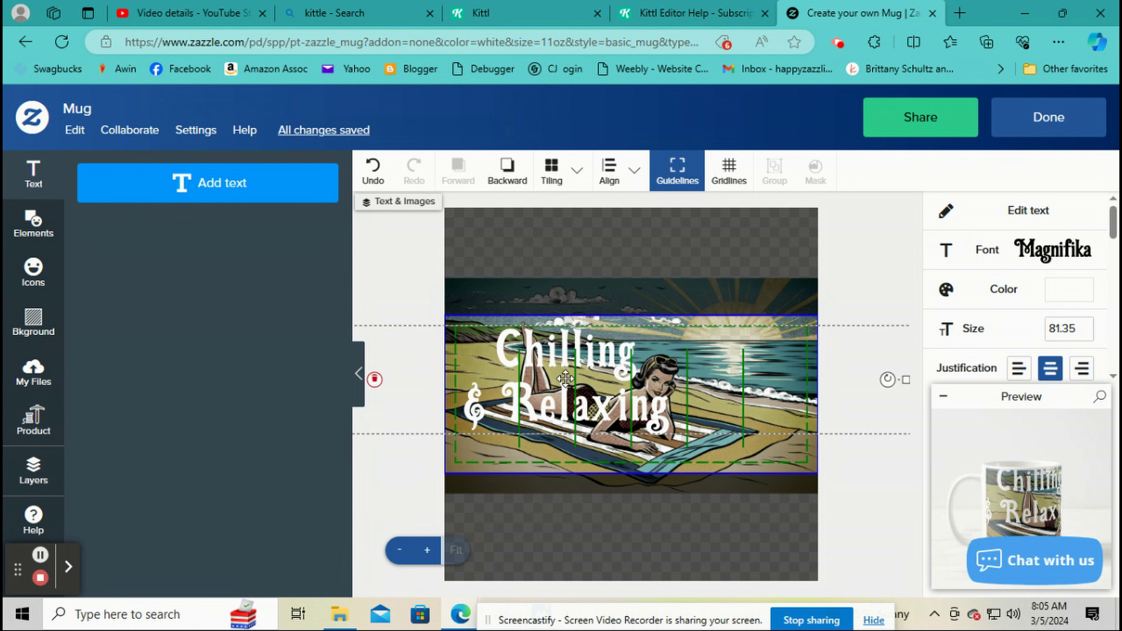
Step: Set the line spacing of the two-line text to 0.75 and move the text slightly lower on the design
scroll(1073, 307, "down", 6)
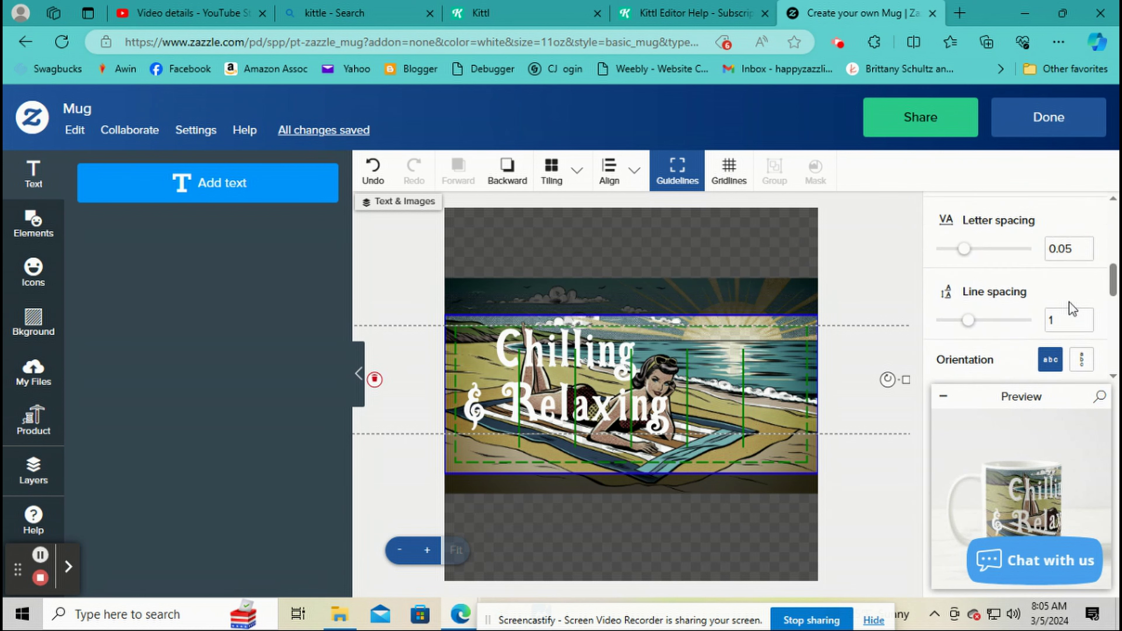
left_click(1086, 326)
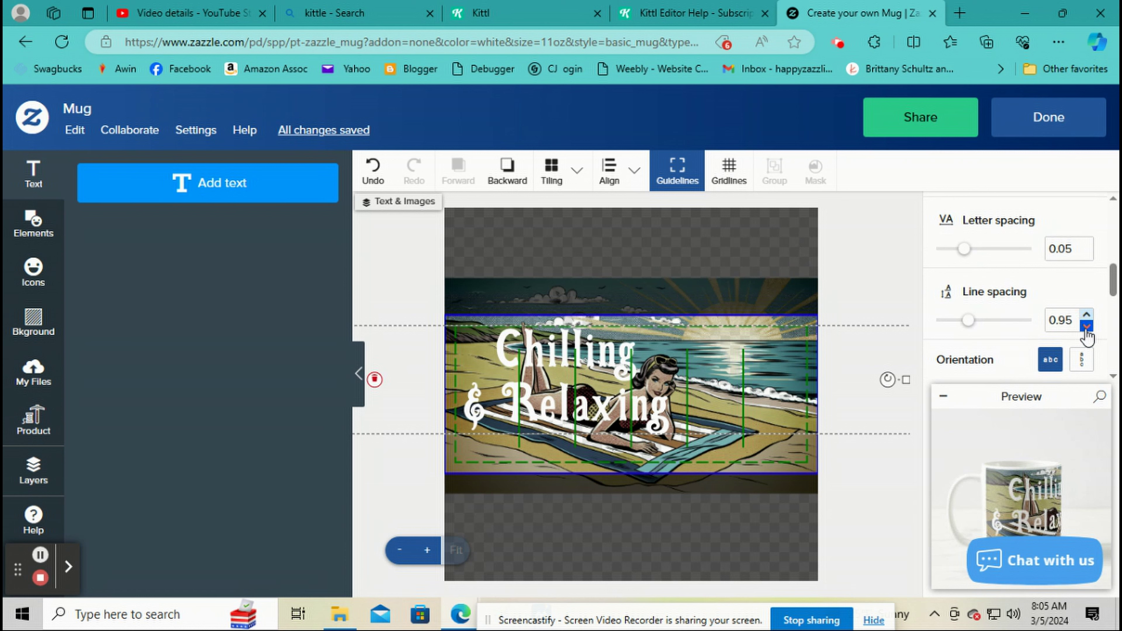
left_click(1087, 315)
left_click(1087, 315)
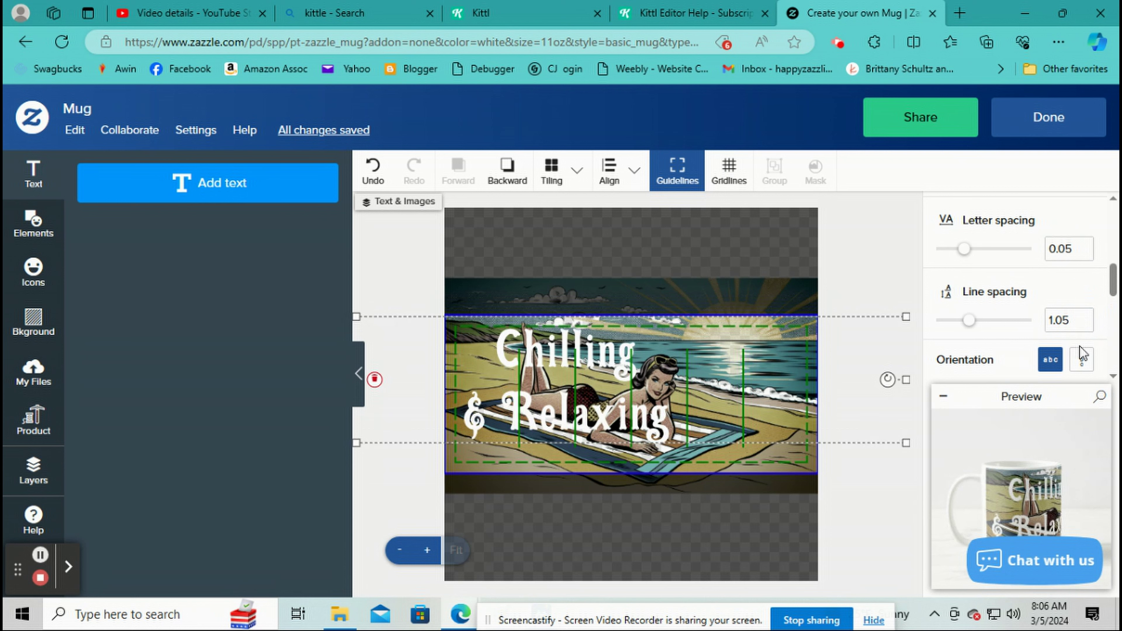
left_click(1087, 327)
left_click(1086, 327)
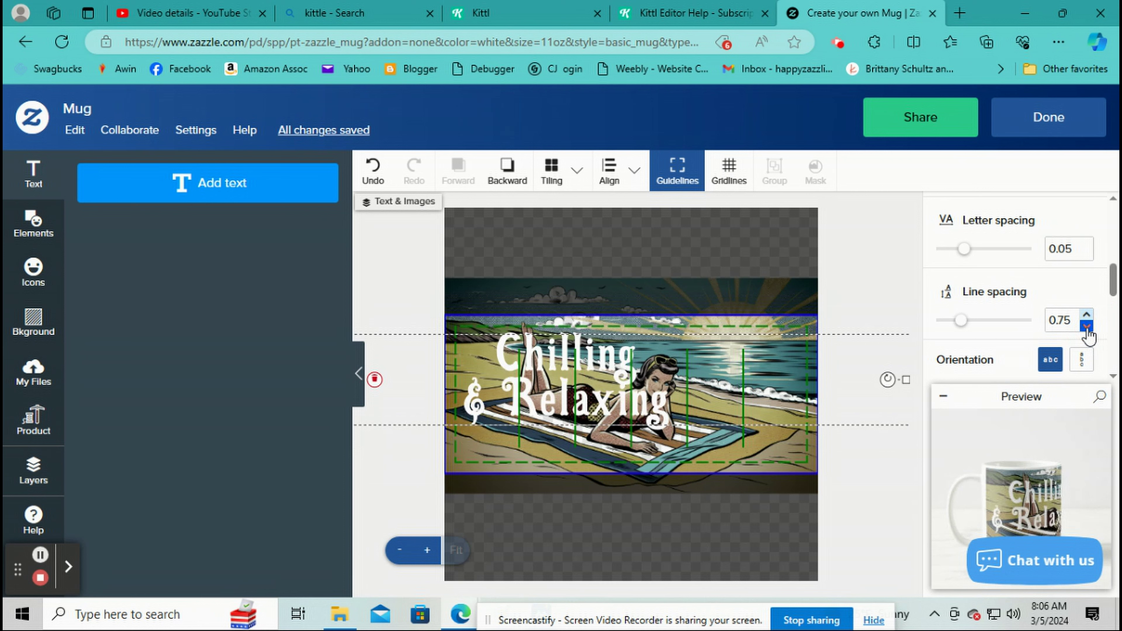
left_click(609, 387)
left_click_drag(610, 387, 609, 398)
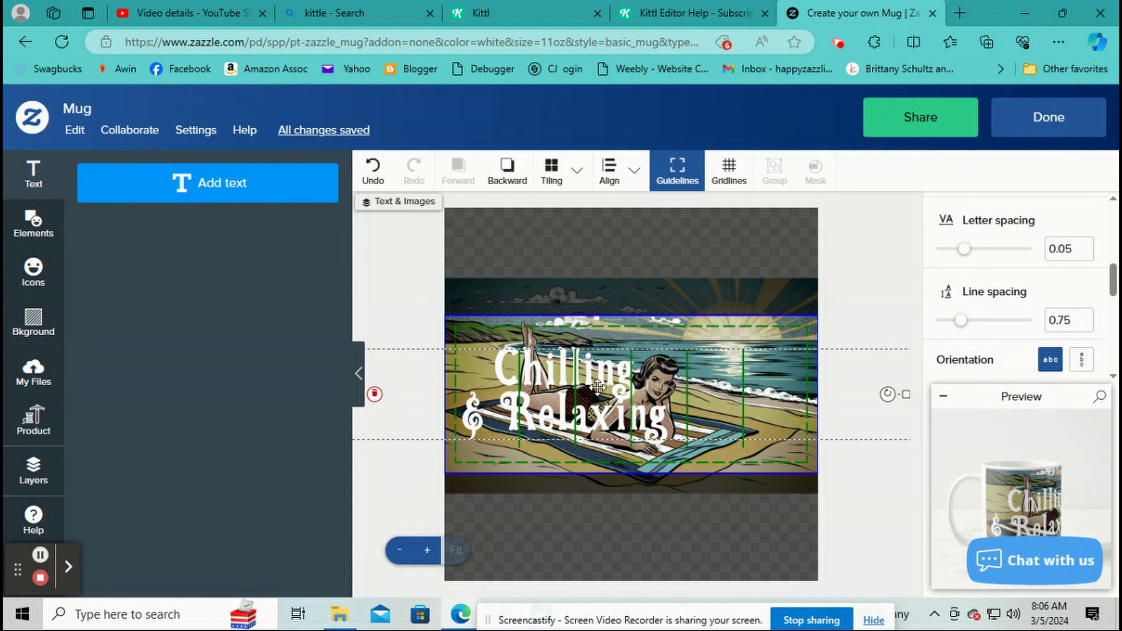
Step: Switch the two-line text to vertical orientation and return it to horizontal
scroll(1025, 268, "down", 2)
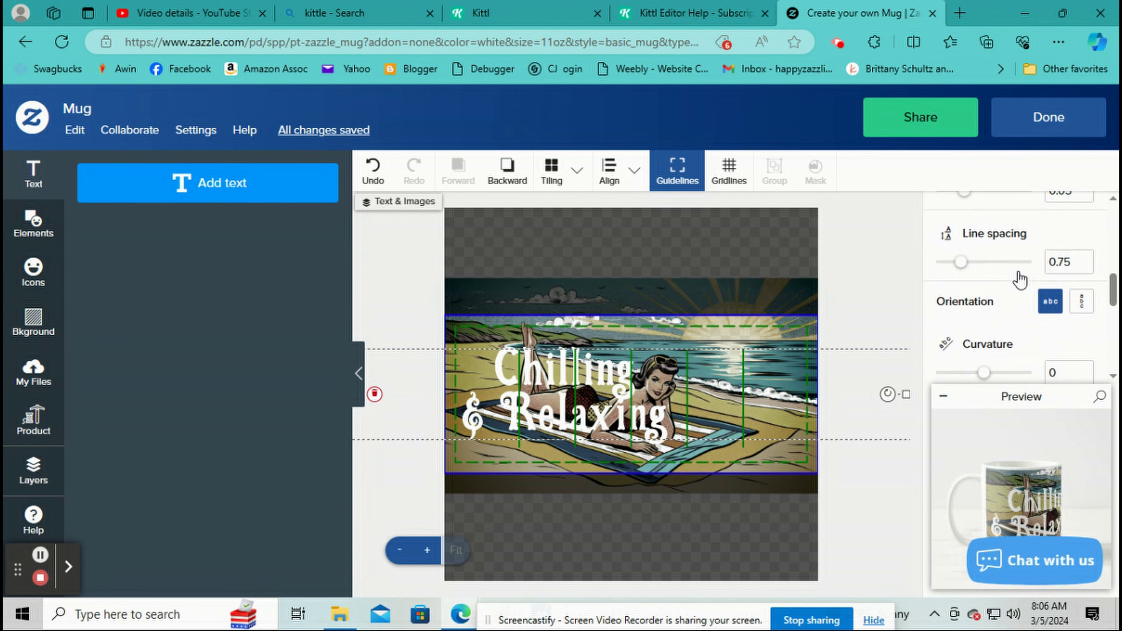
left_click(1080, 278)
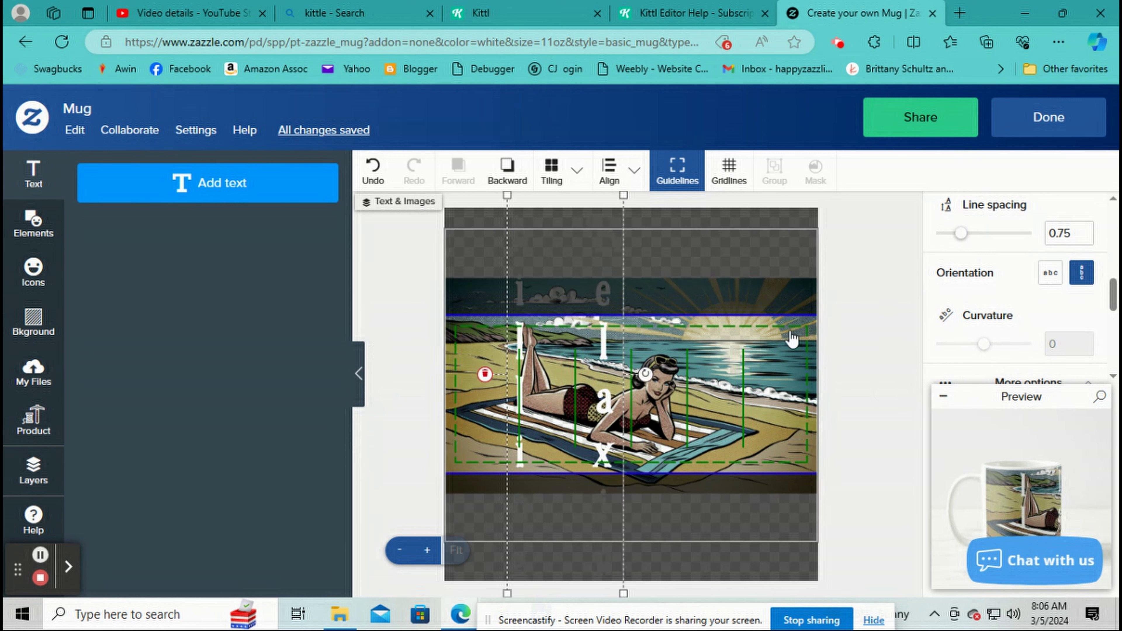
left_click(1053, 283)
scroll(1053, 289, "down", 1)
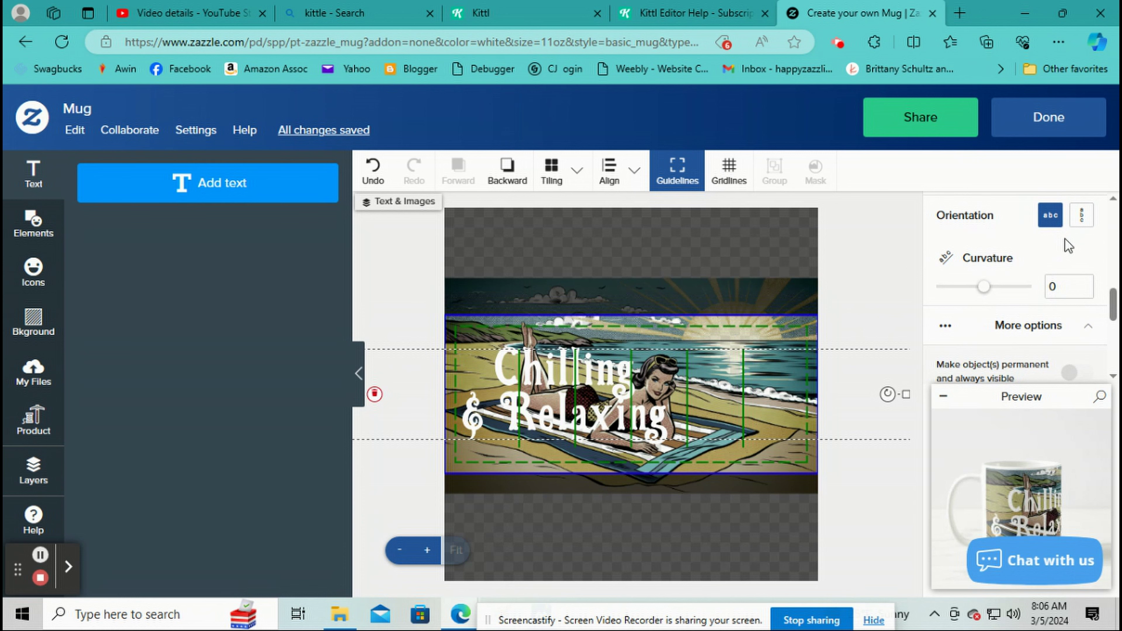
Step: Remove the "& Relaxing" line so the text reads only "Chilling", and move the text up
scroll(1045, 225, "up", 5)
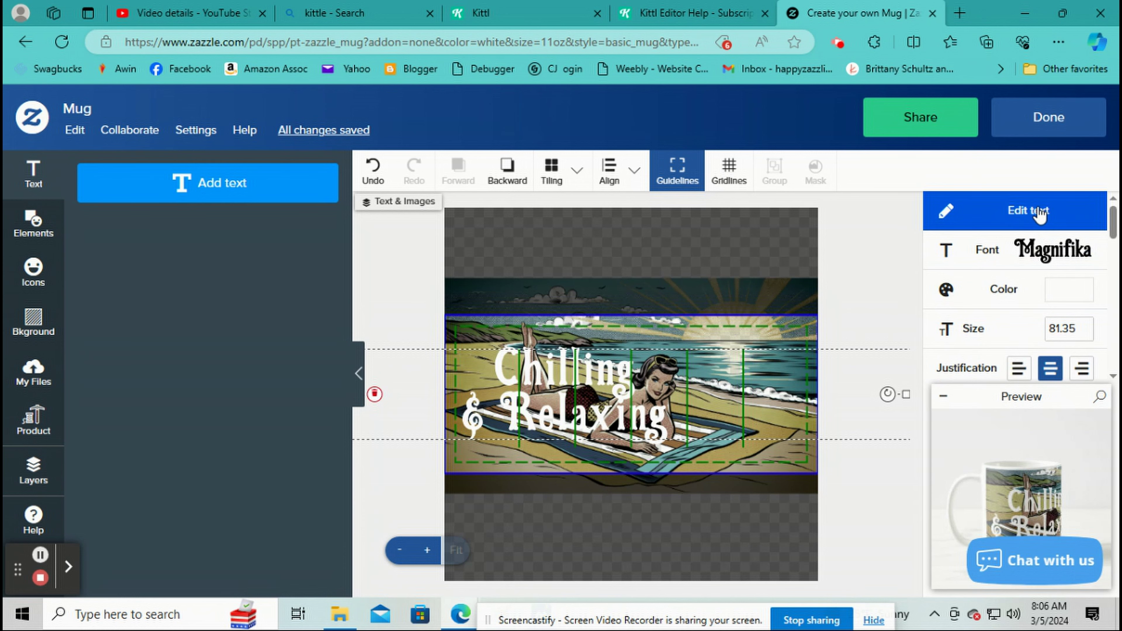
left_click(1038, 214)
left_click(364, 343)
left_click_drag(364, 344, 271, 351)
key("BackSpace")
key("BackSpace")
left_click(859, 383)
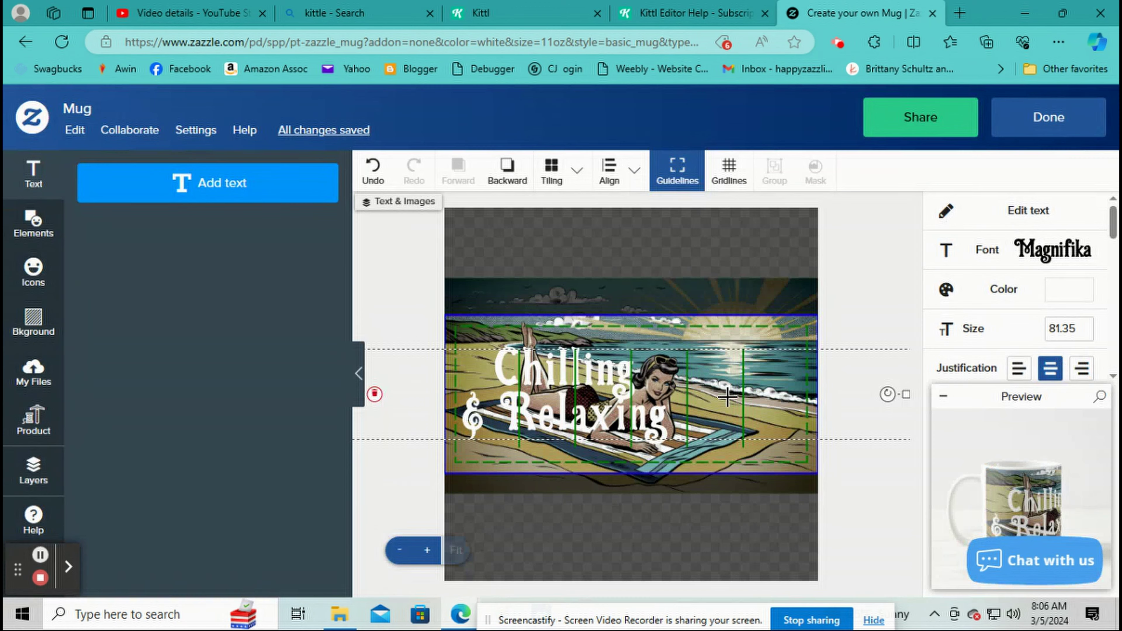
left_click_drag(574, 383, 575, 352)
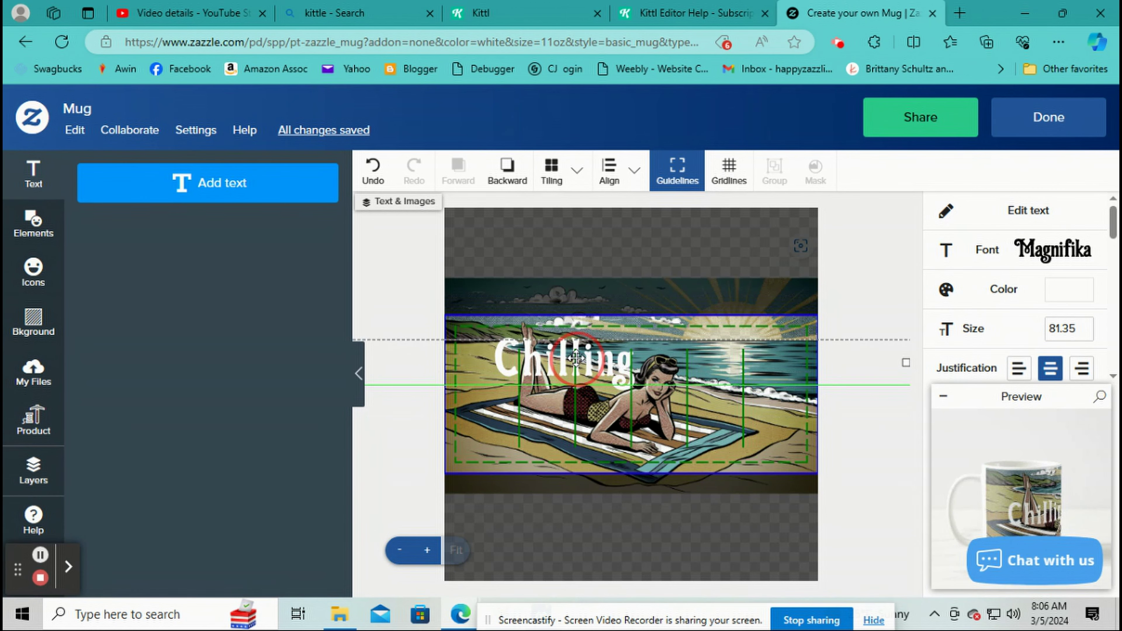
Step: Set the curvature of the Chilling text to 0.8 and place the arched text above the woman's head
scroll(1041, 334, "down", 2)
scroll(1042, 334, "down", 6)
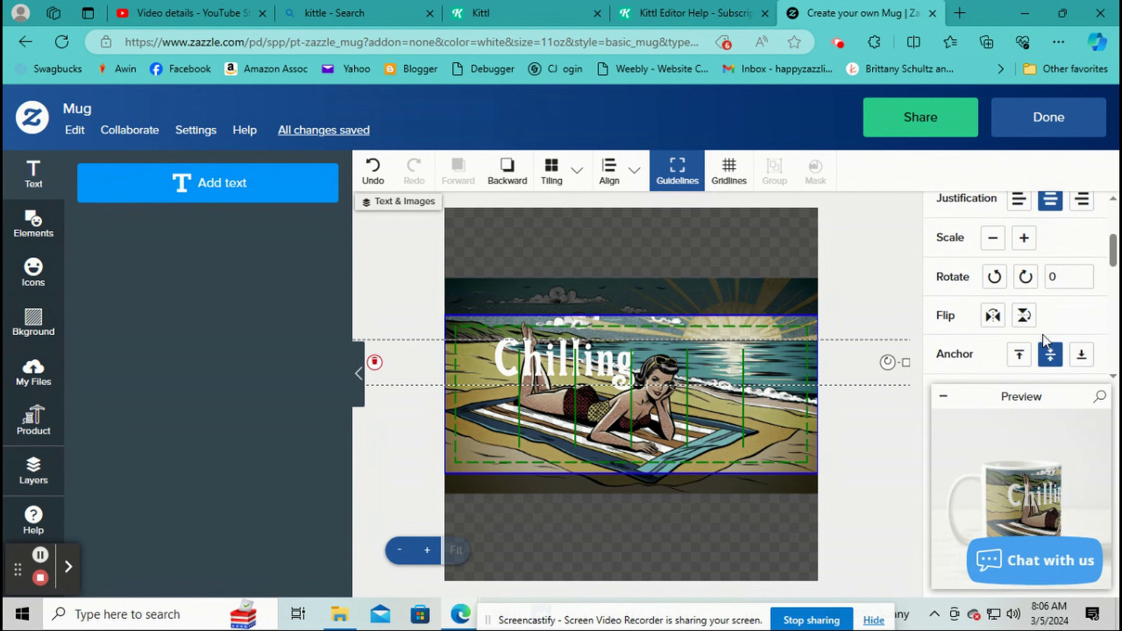
left_click_drag(985, 316, 1019, 324)
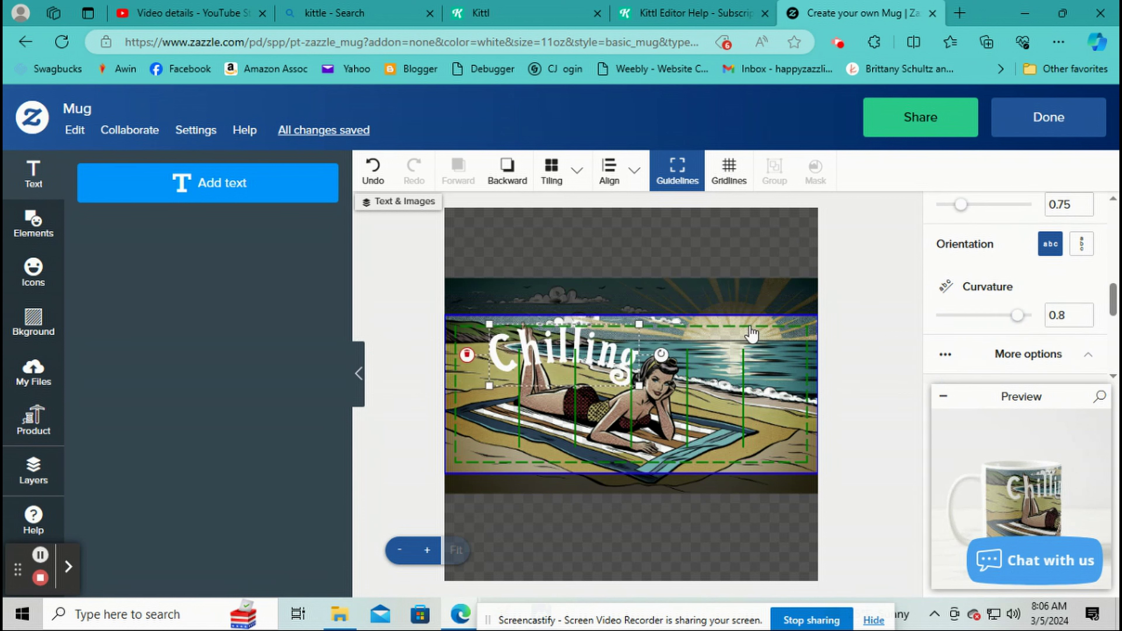
left_click_drag(599, 341, 684, 336)
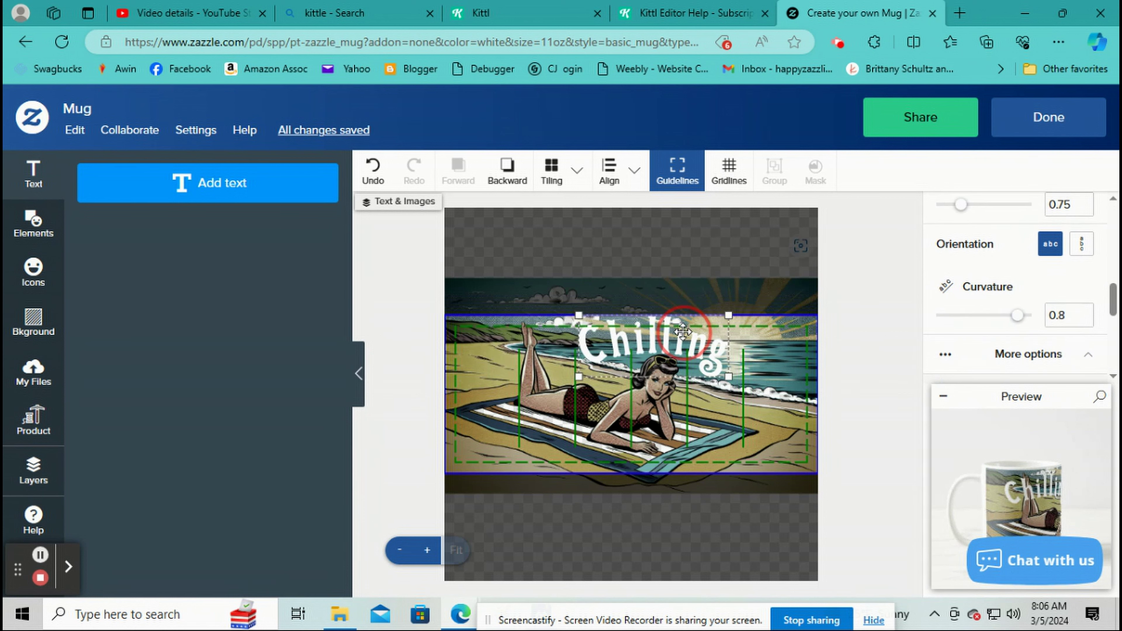
Step: Replace the arched text's wording with "CHILLING" in all capitals
scroll(972, 291, "up", 5)
scroll(972, 266, "up", 3)
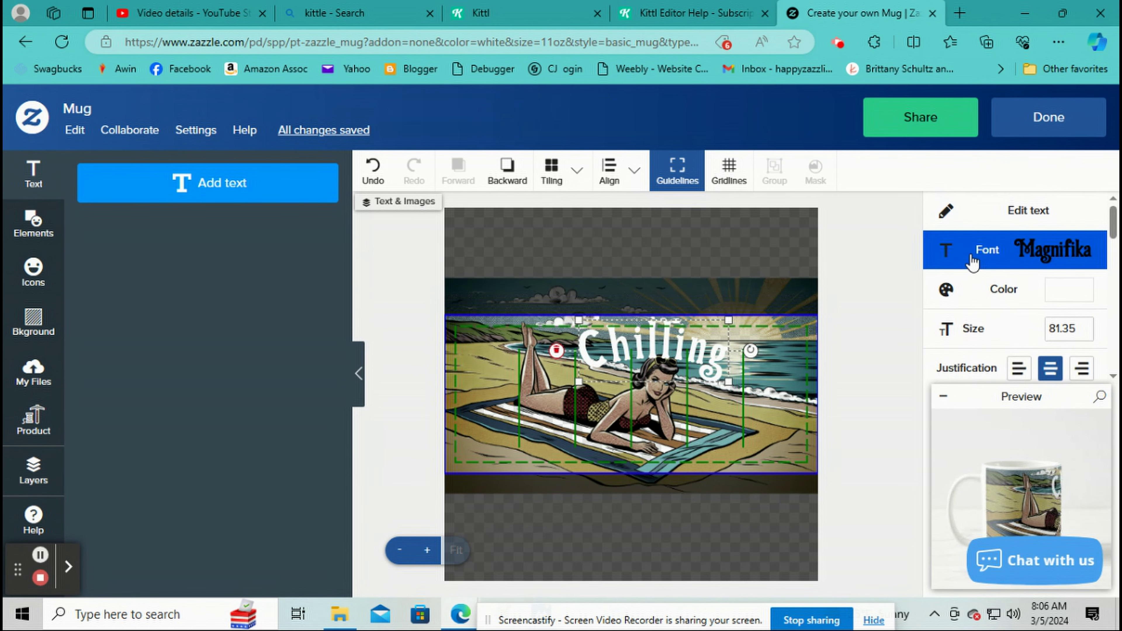
left_click(983, 223)
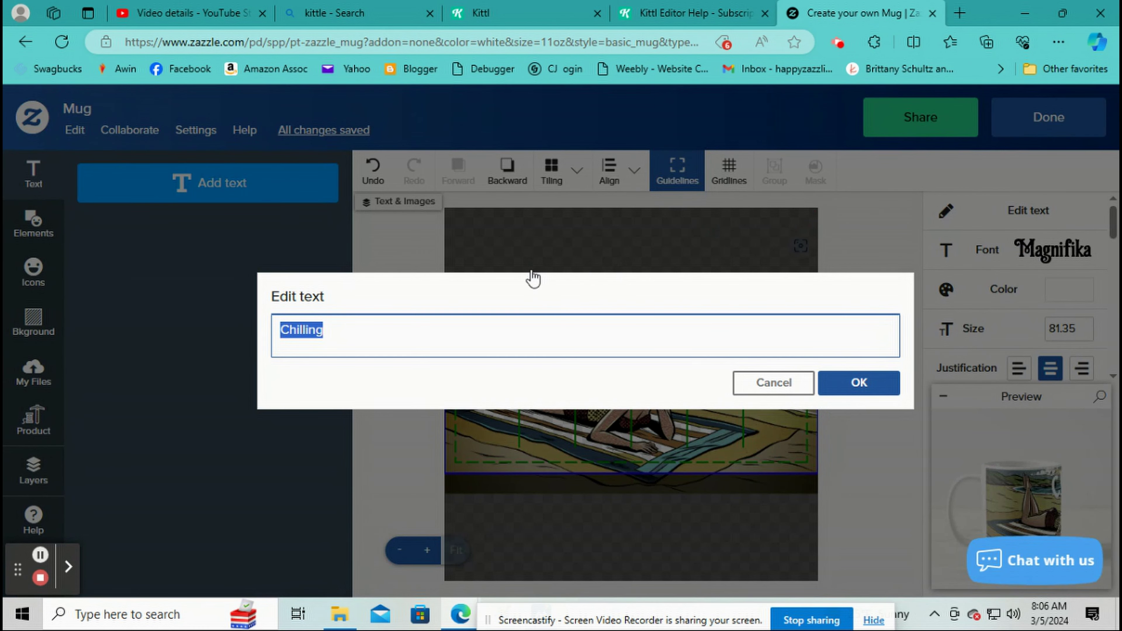
type("CHILLING")
left_click(861, 381)
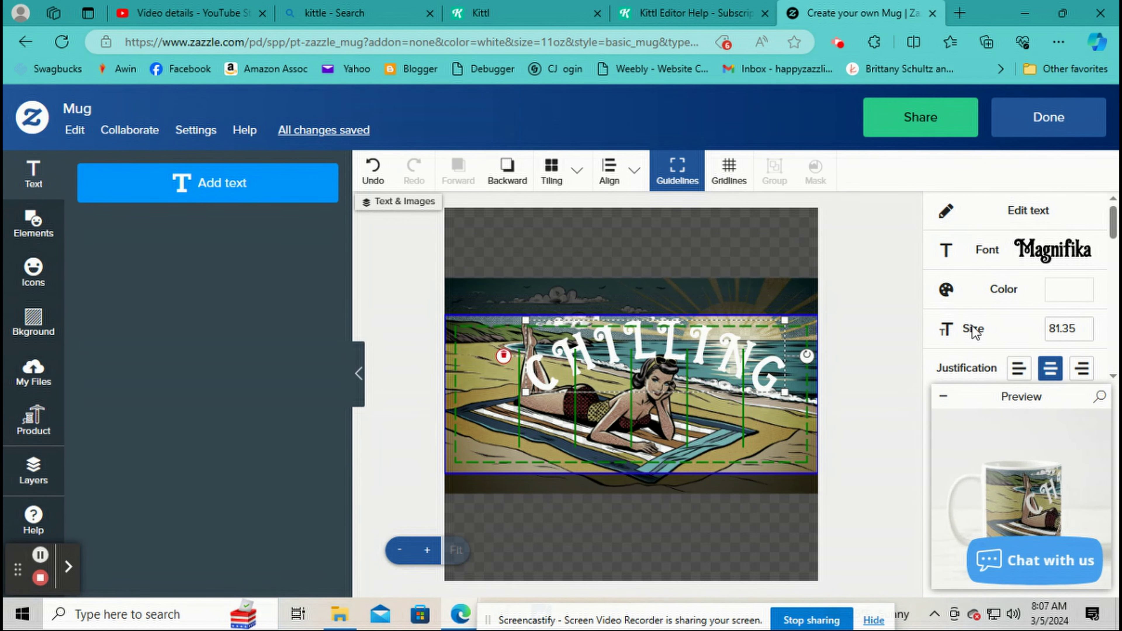
Step: Change the font of the CHILLING text to Mightype Serif and adjust its position above the woman's head
scroll(1016, 329, "down", 3)
scroll(1032, 313, "up", 3)
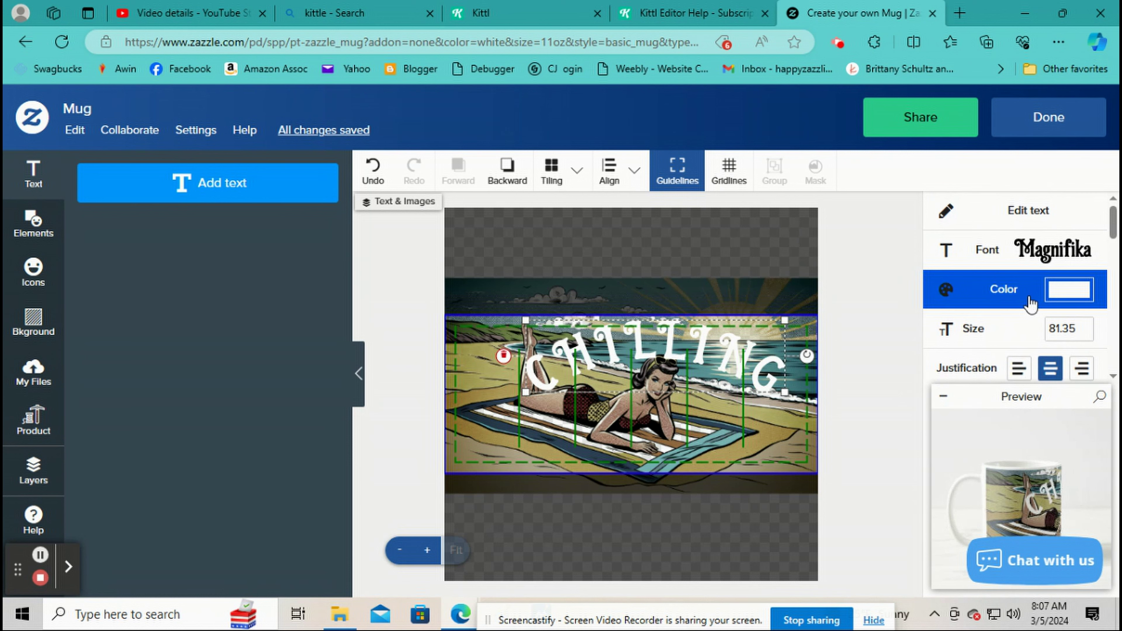
left_click(1029, 246)
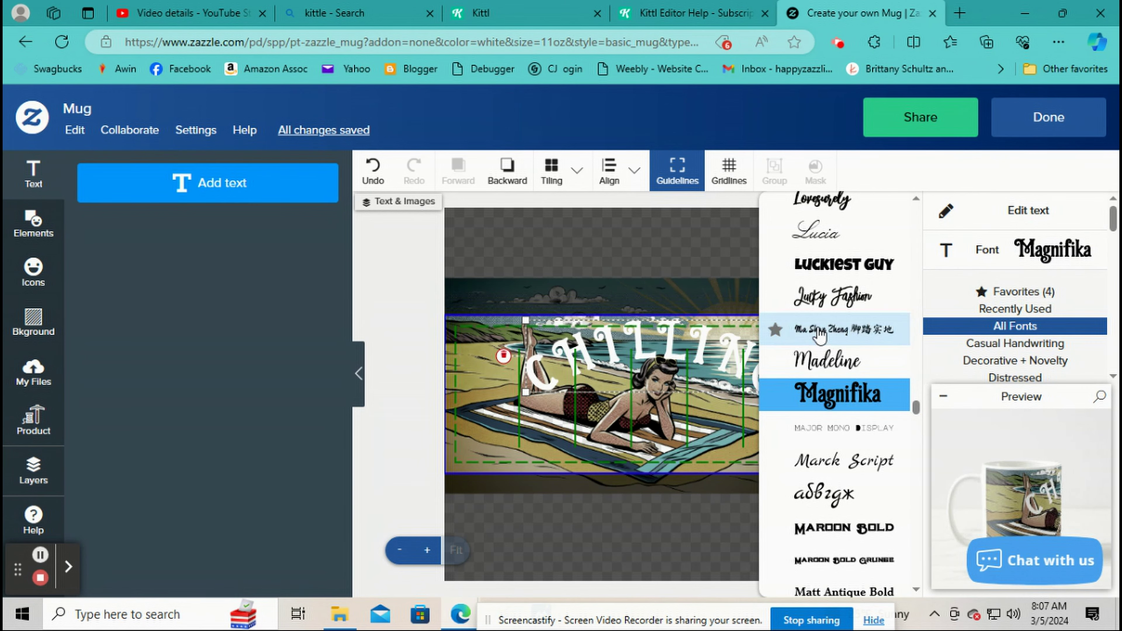
scroll(819, 336, "down", 5)
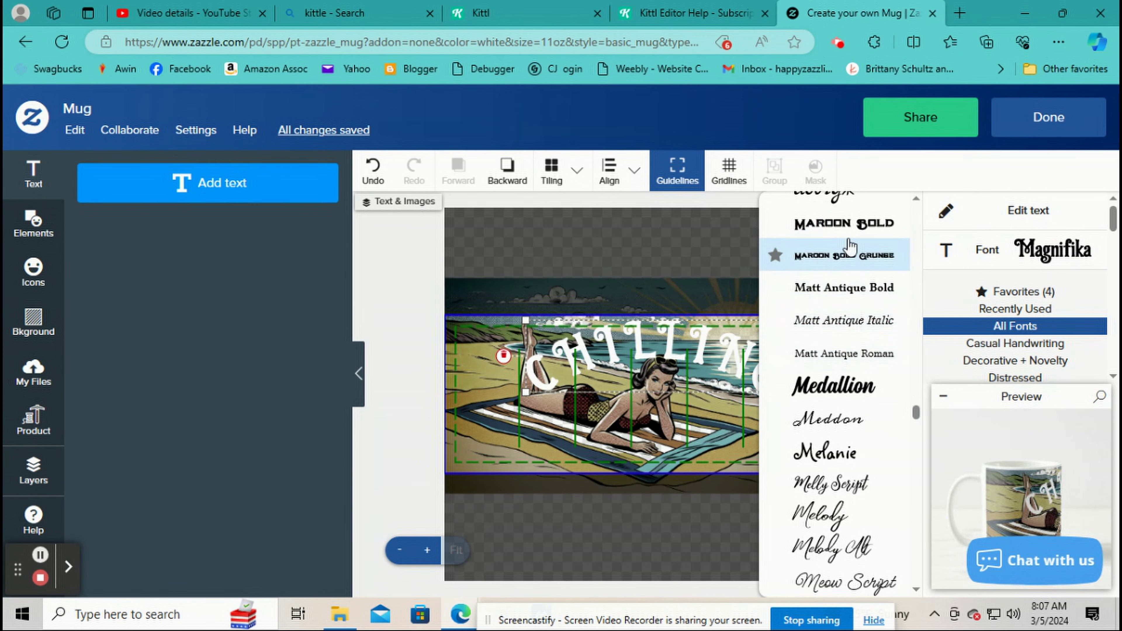
scroll(853, 367, "down", 5)
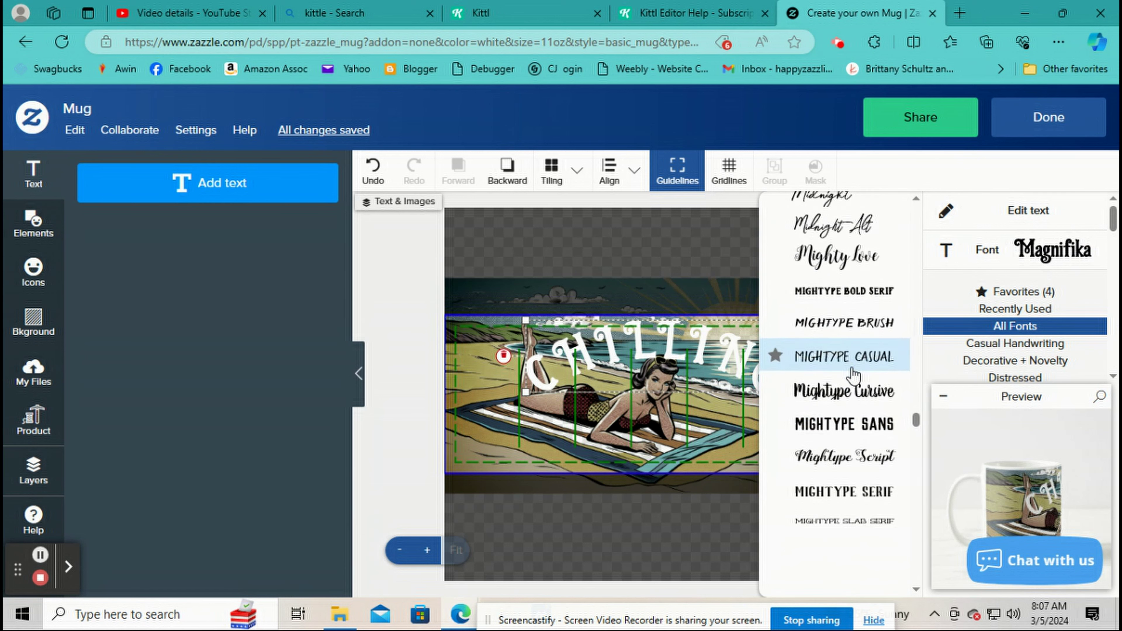
scroll(852, 375, "down", 3)
left_click(1067, 342)
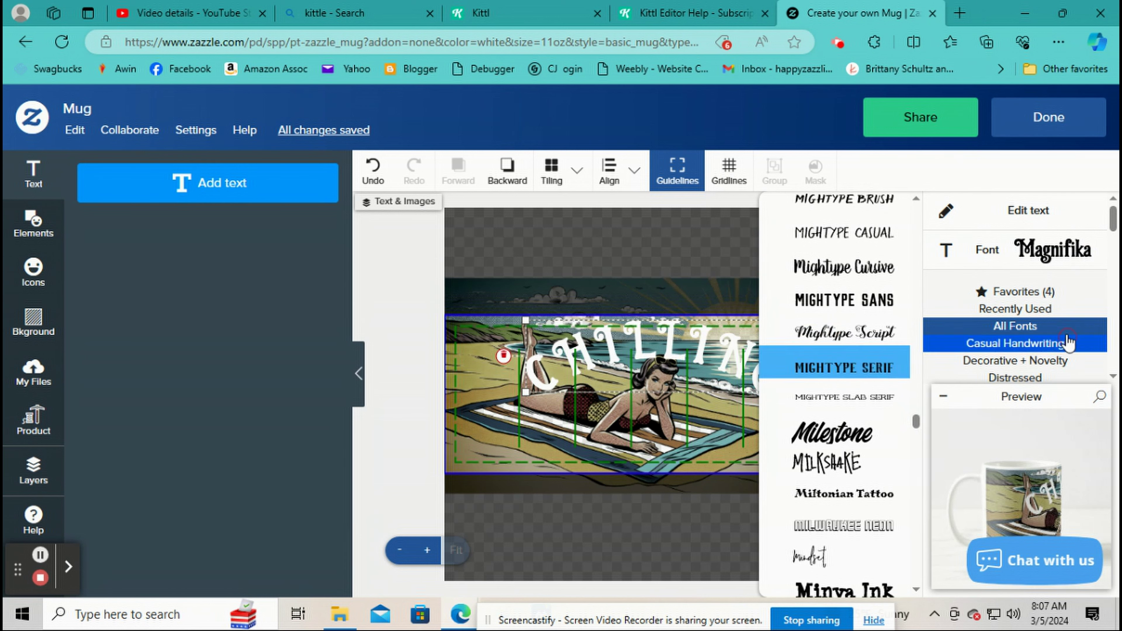
left_click(624, 419)
left_click(651, 343)
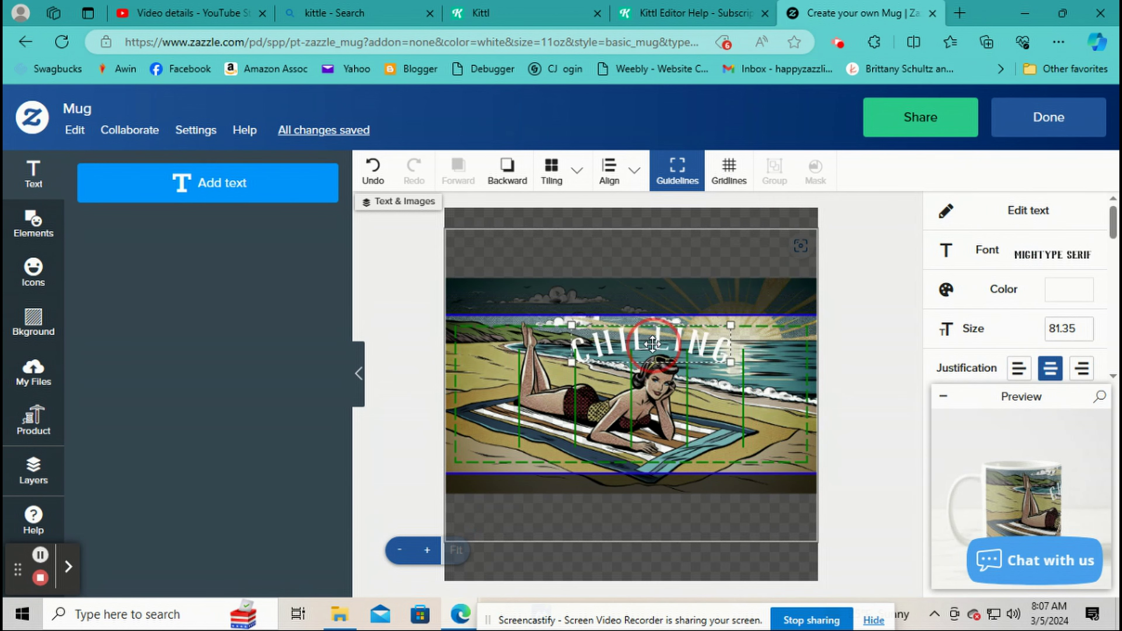
Step: Try a downward arc on the CHILLING text with a curvature of -0.8 and reposition the text
scroll(1039, 285, "down", 7)
scroll(1035, 288, "down", 3)
left_click_drag(1017, 318, 950, 316)
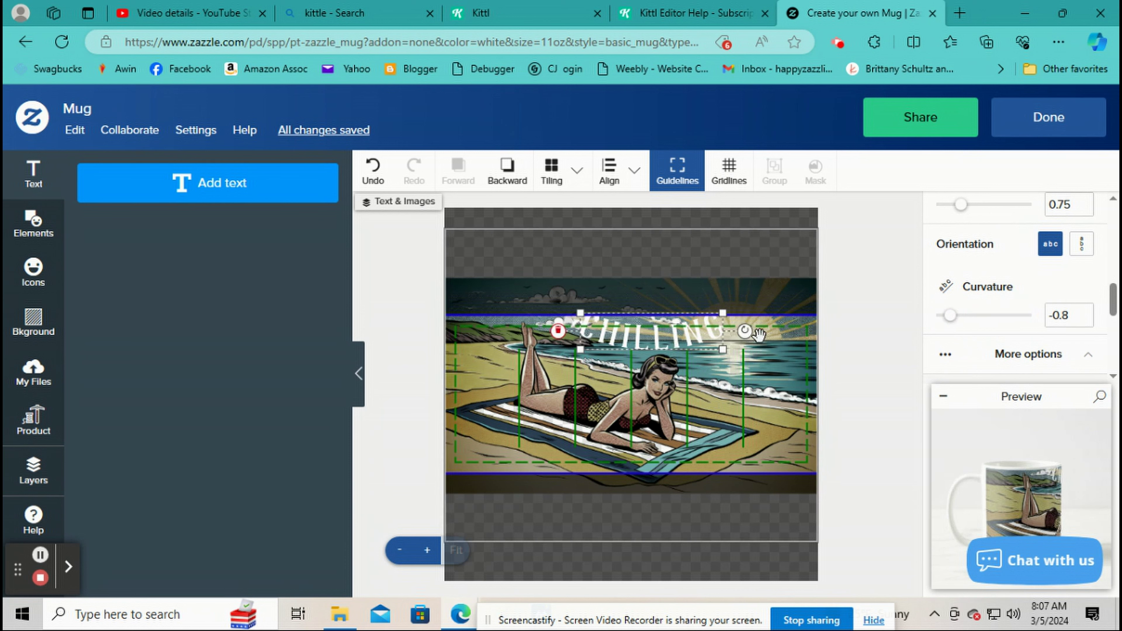
left_click_drag(658, 331, 683, 341)
Step: Arch the CHILLING text upward again, fine-tuning the curvature to 0.69 and nudging the text slightly higher
left_click_drag(949, 320, 1012, 316)
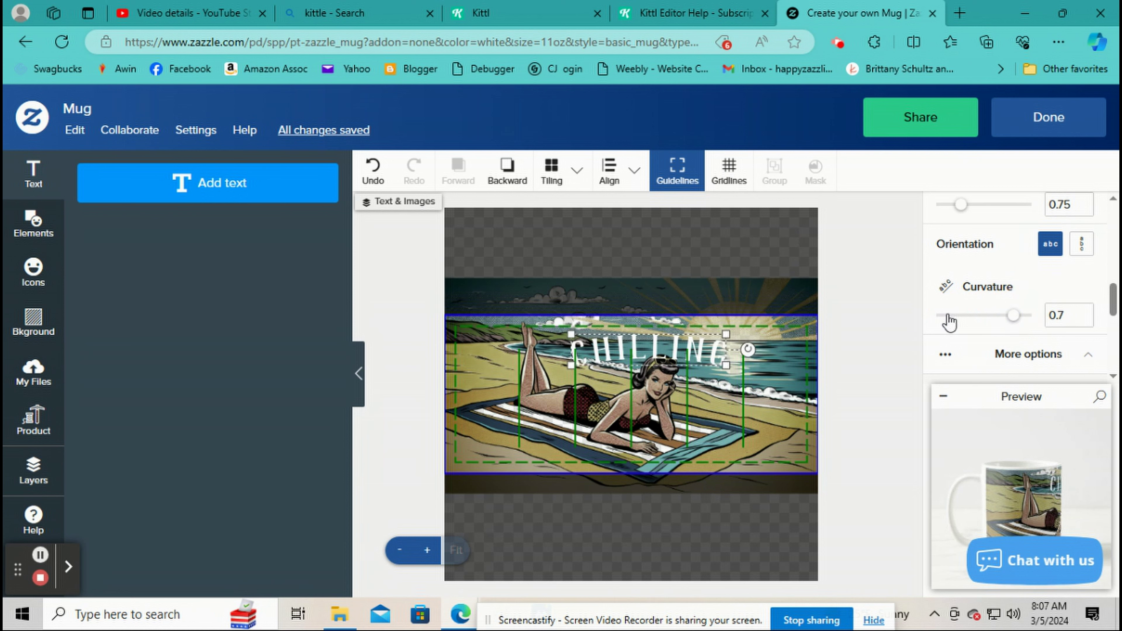
left_click(1086, 321)
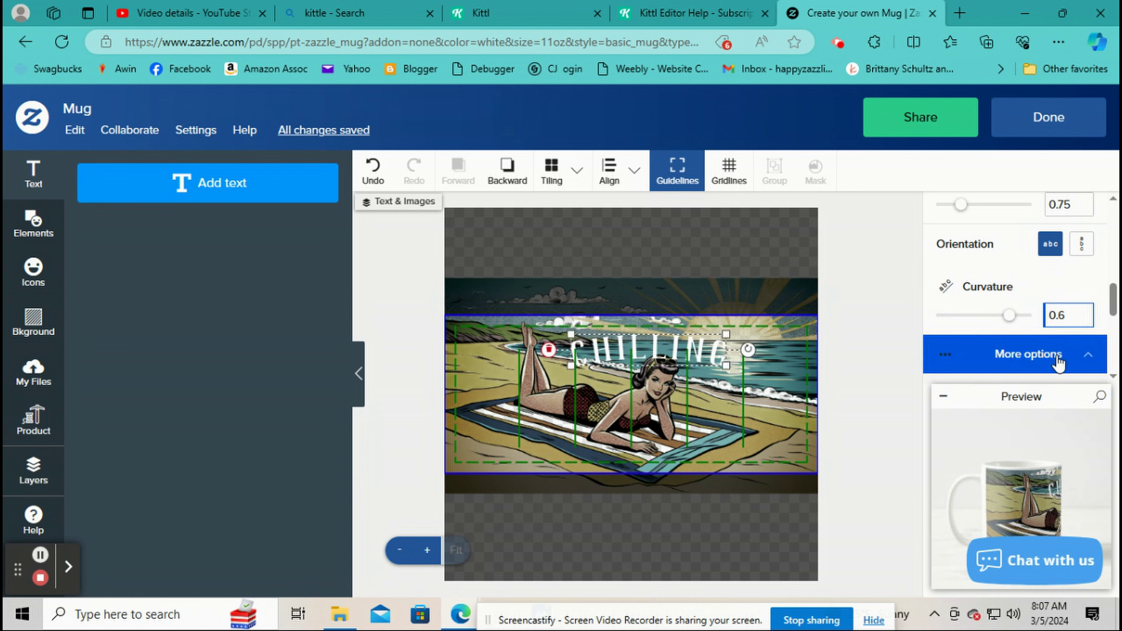
type("4")
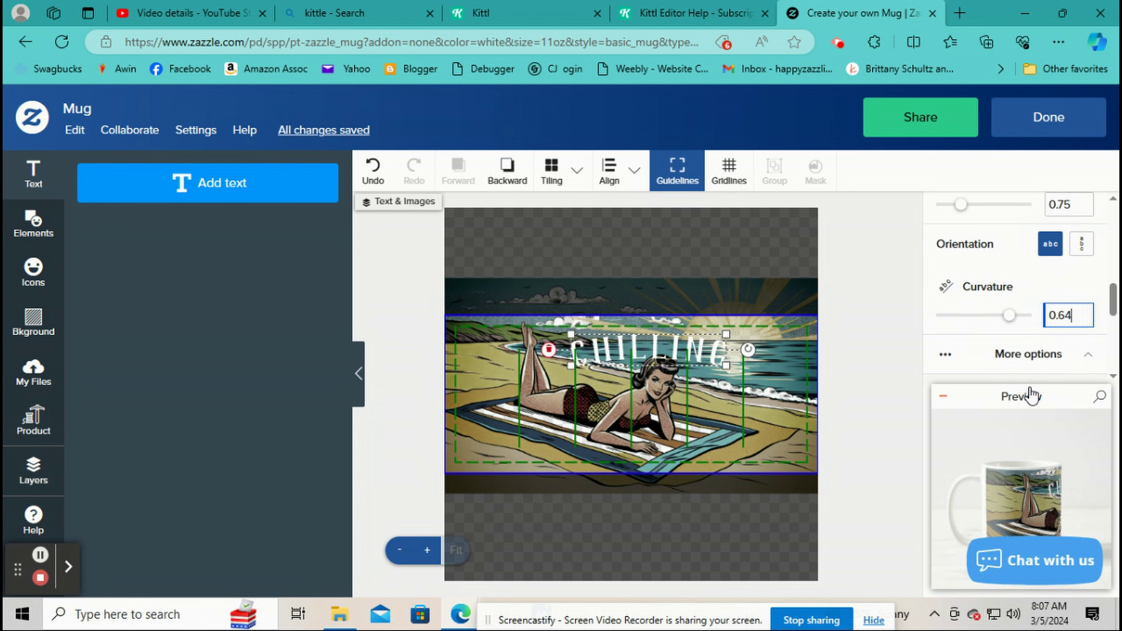
left_click(664, 340)
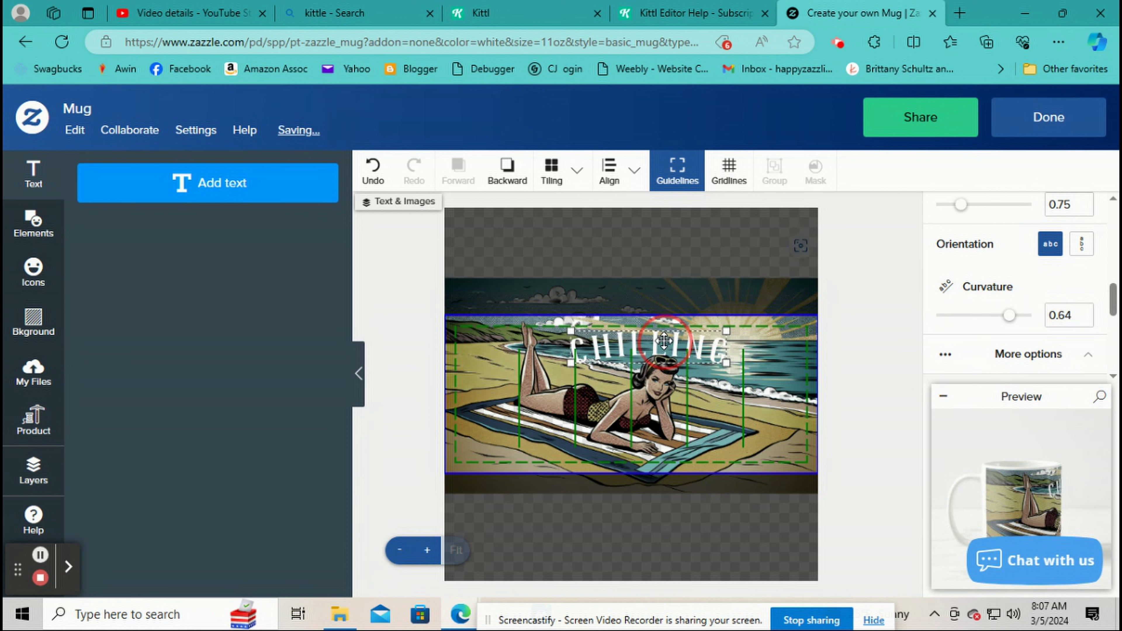
left_click(1077, 321)
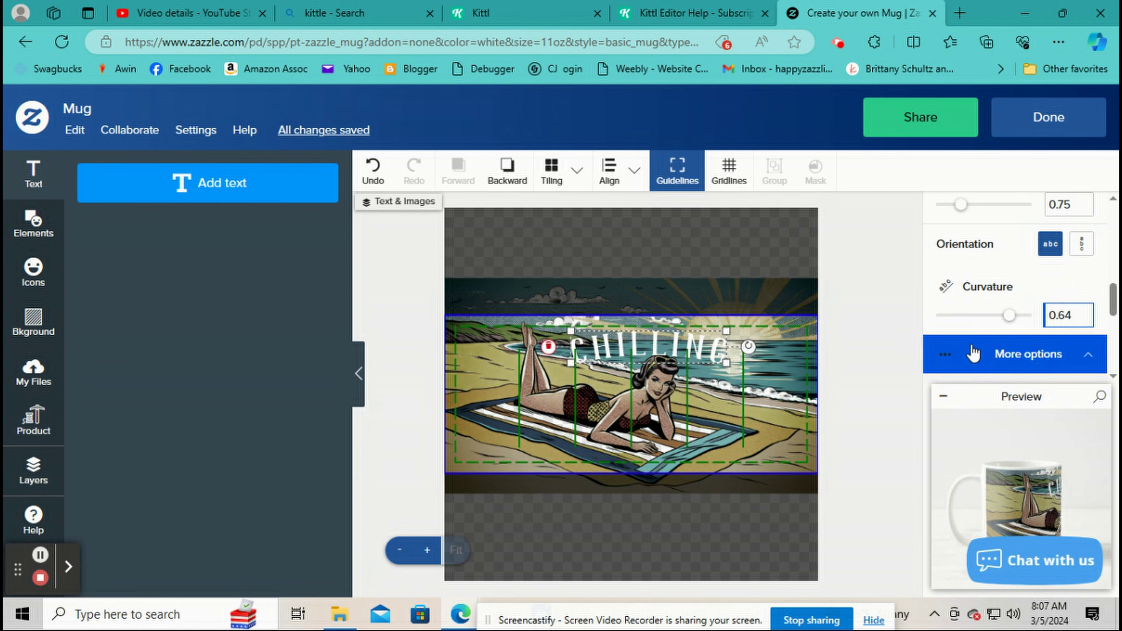
type("9")
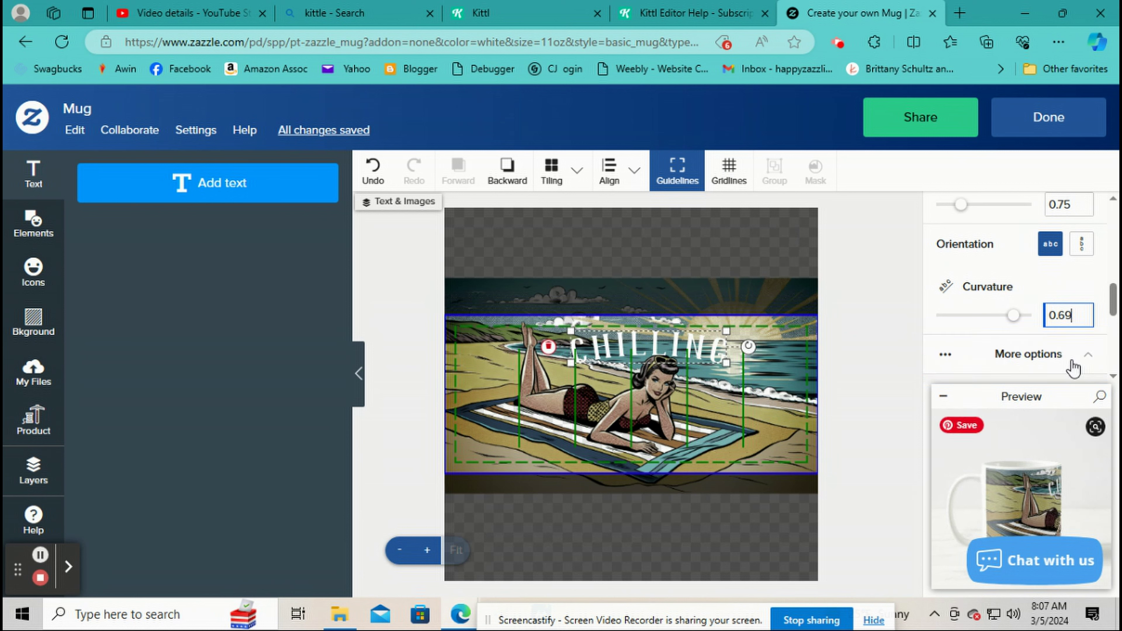
Step: Review the additional options of the CHILLING text, including the explanation of permanent objects and the template object settings
left_click(1060, 354)
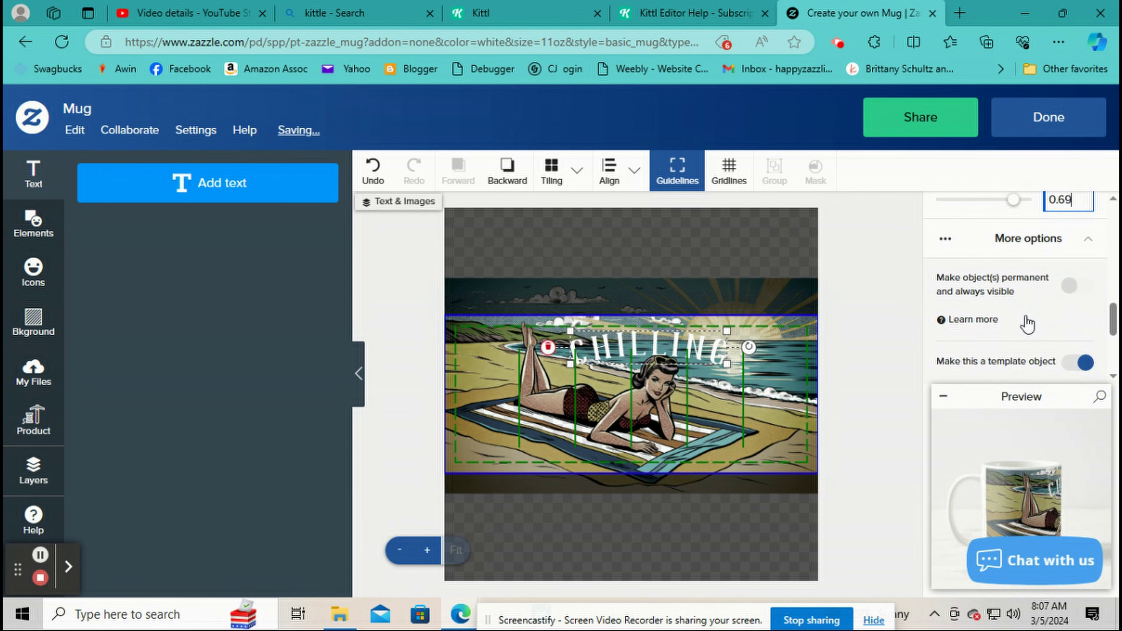
left_click(1026, 324)
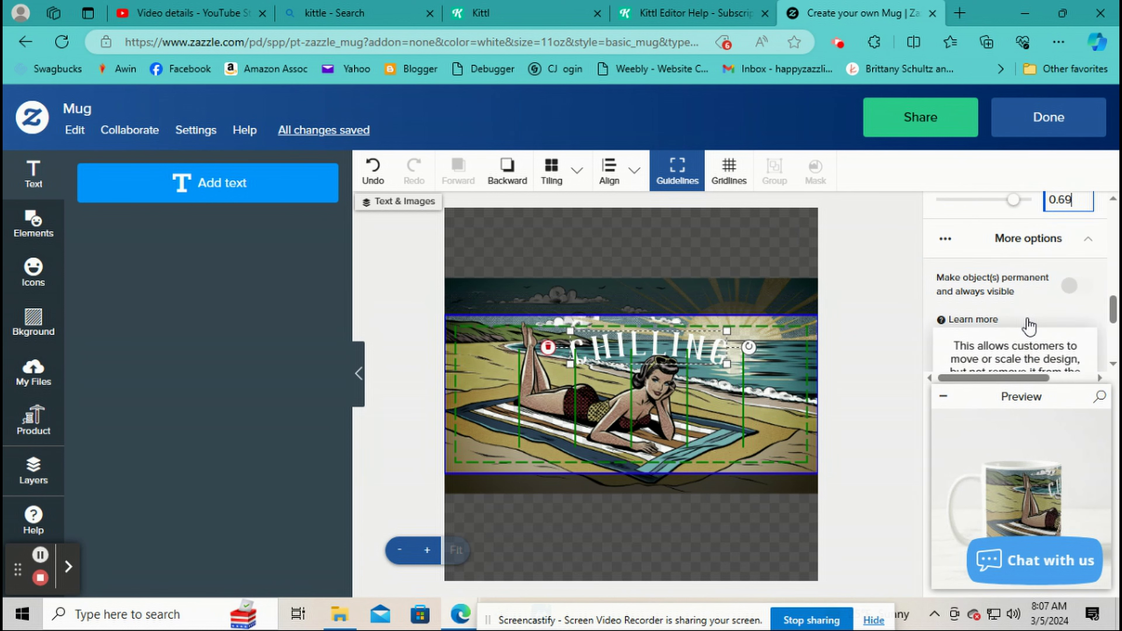
scroll(1026, 325, "down", 2)
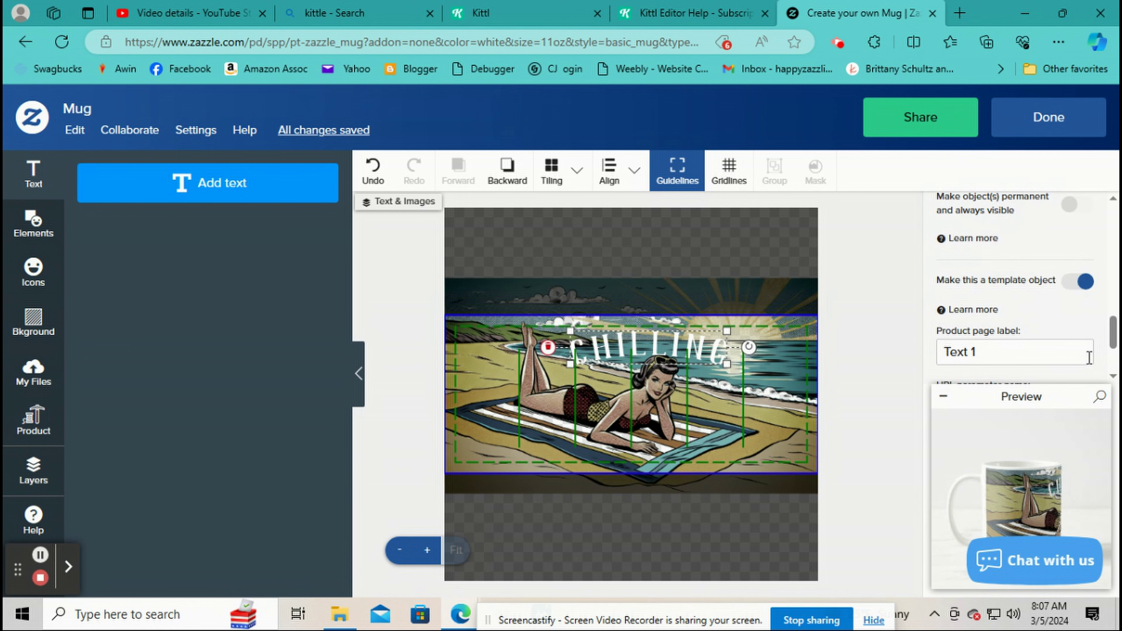
scroll(1089, 358, "down", 1)
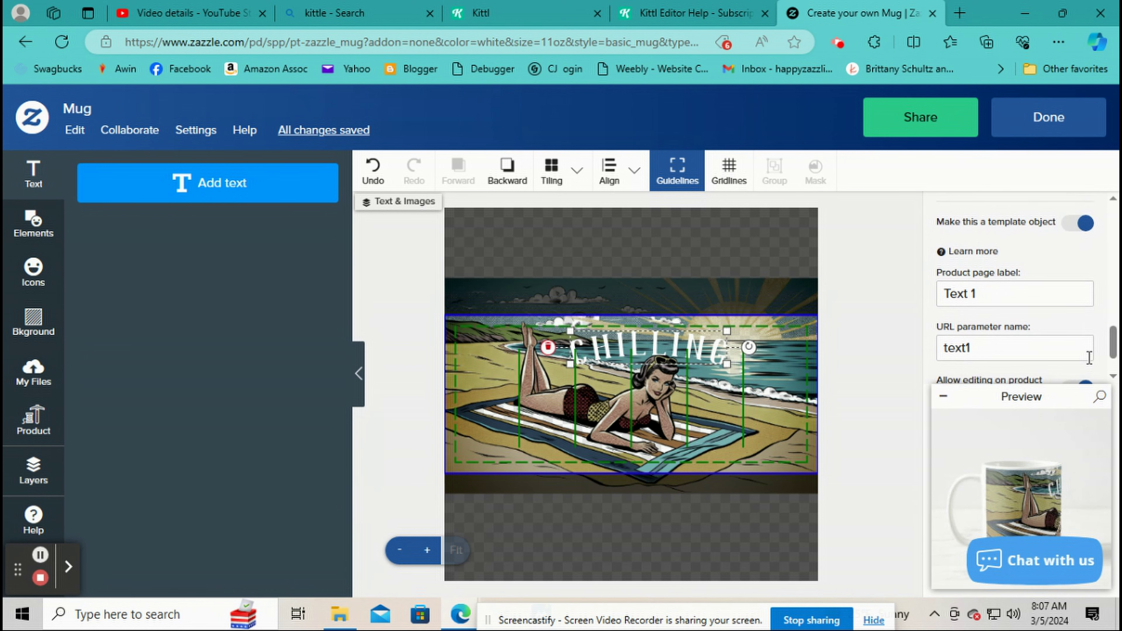
scroll(1087, 355, "down", 1)
scroll(1067, 212, "up", 1)
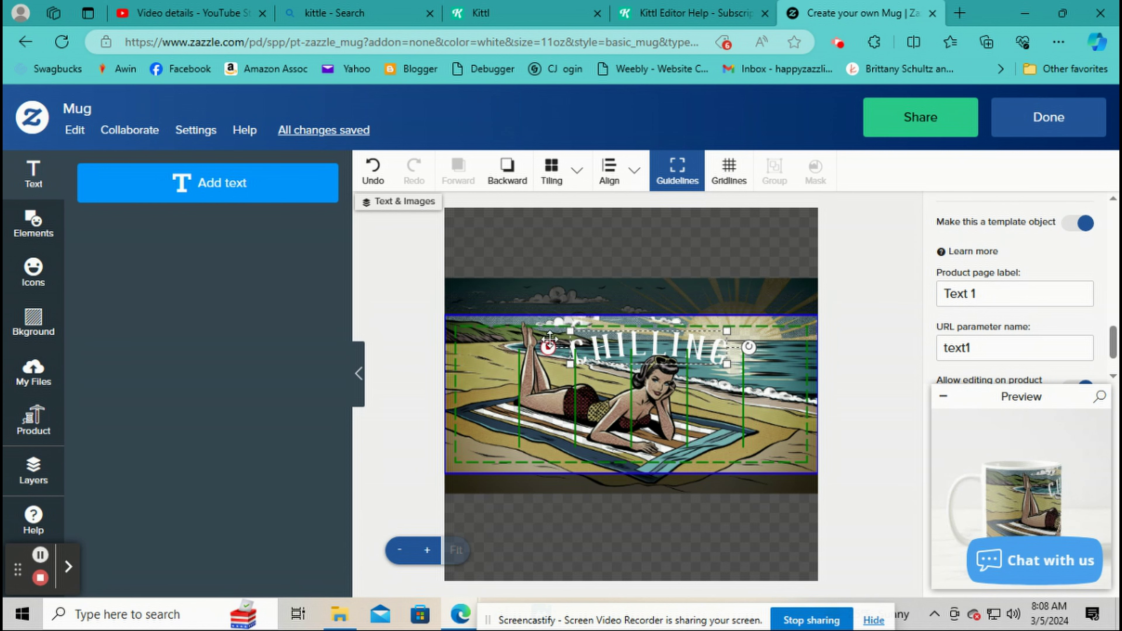
Step: Add the text RELAXING to the design and make it an editable template object
left_click(269, 202)
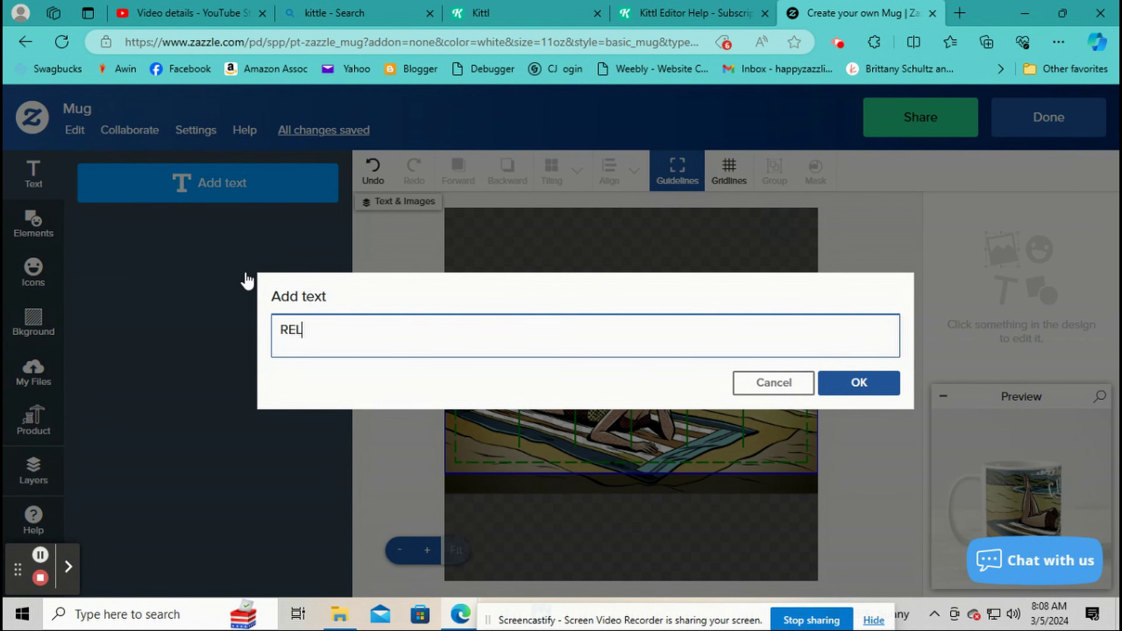
left_click(858, 382)
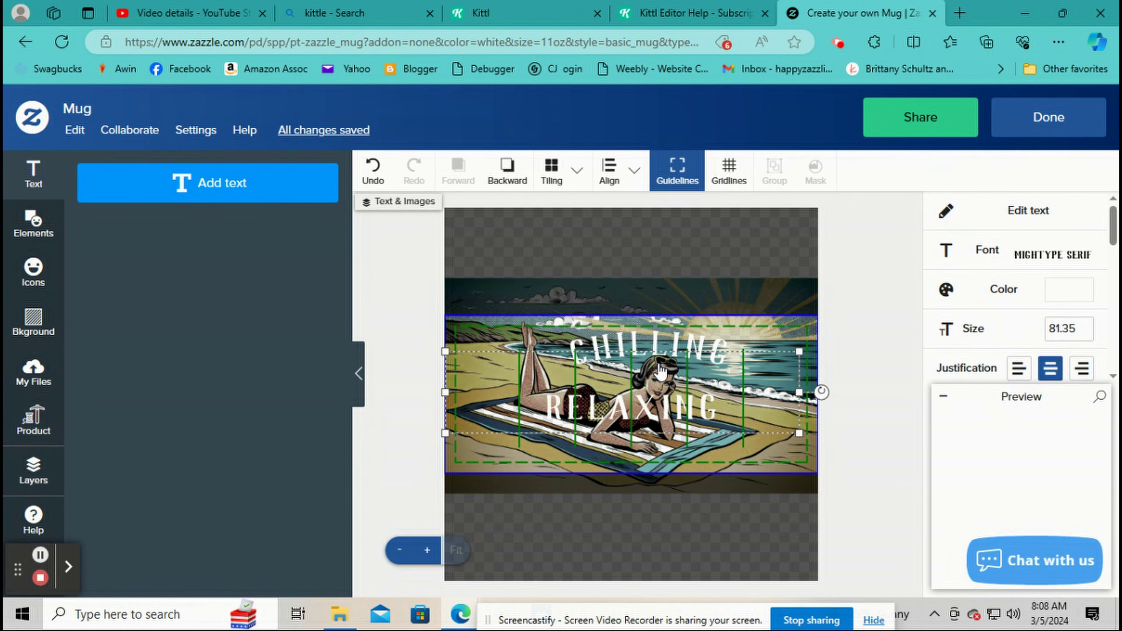
scroll(1000, 307, "down", 4)
scroll(1001, 307, "down", 5)
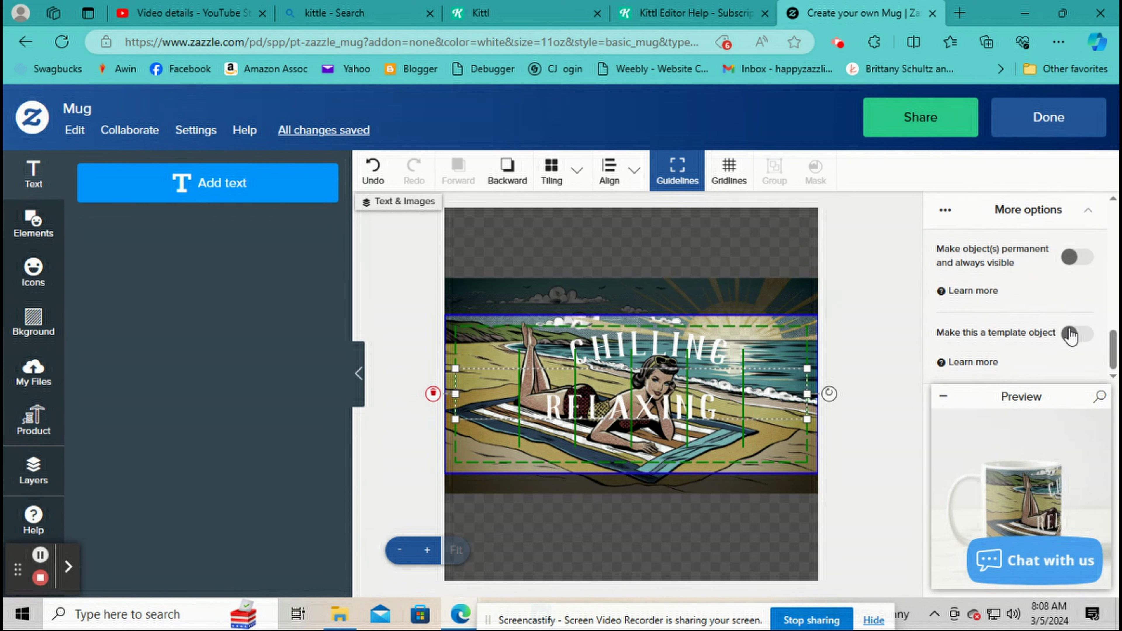
left_click(1070, 334)
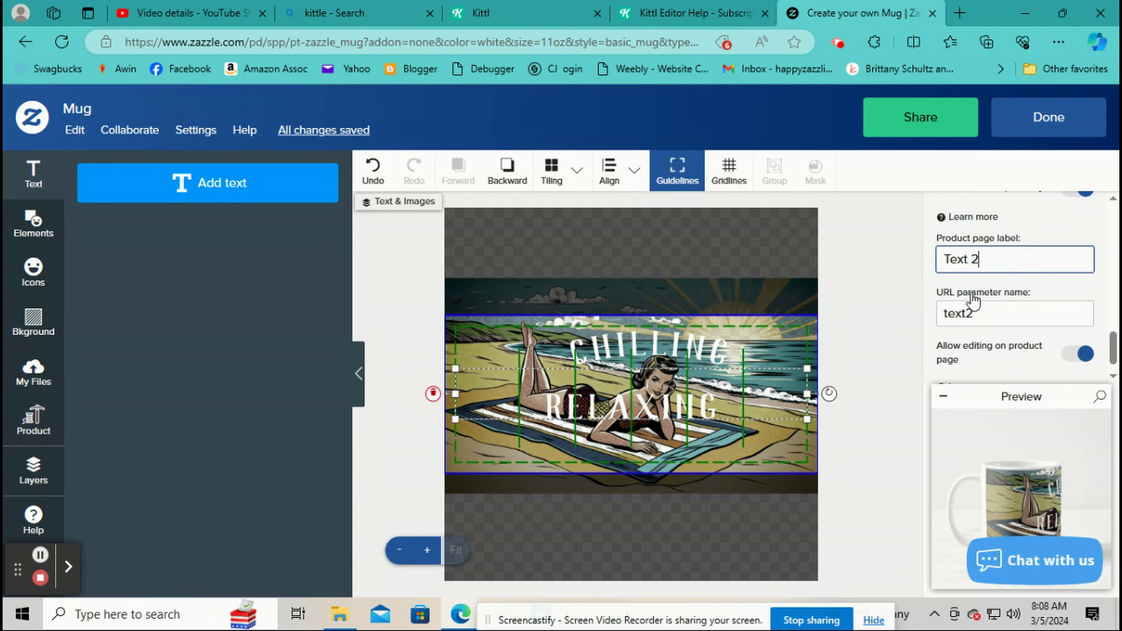
left_click(689, 349)
key("Tab")
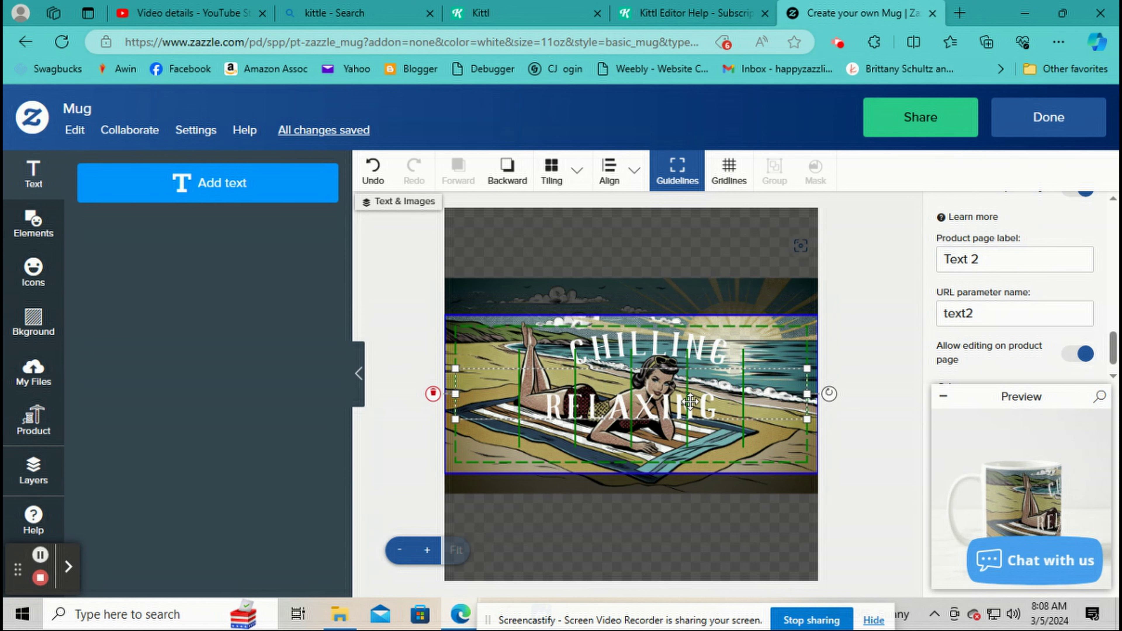
scroll(980, 323, "down", 1)
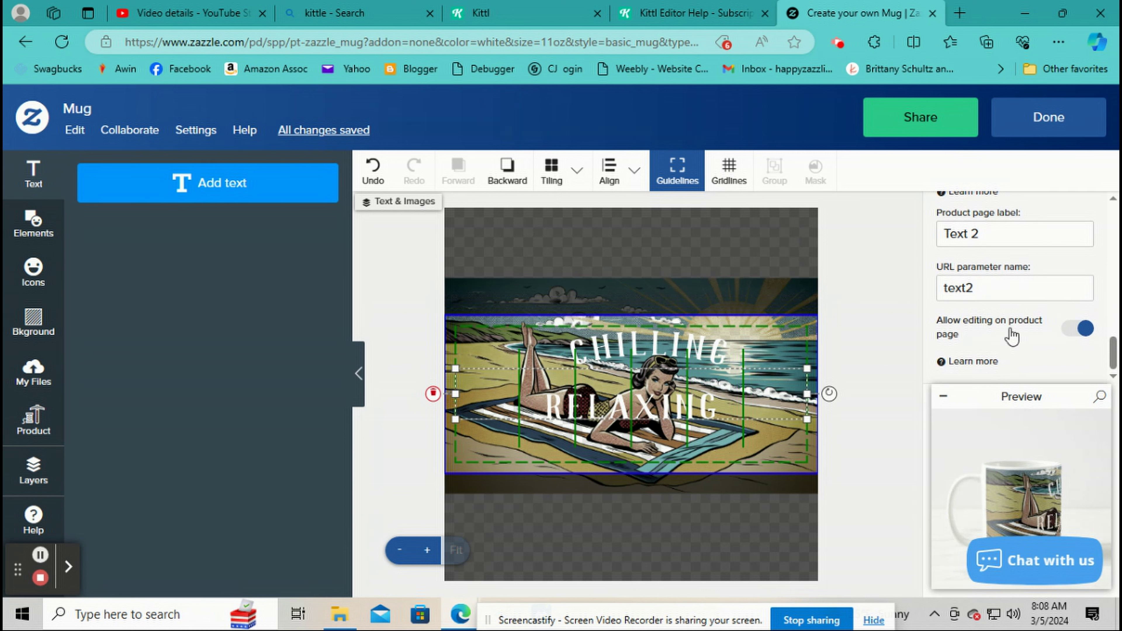
scroll(1009, 345, "up", 3)
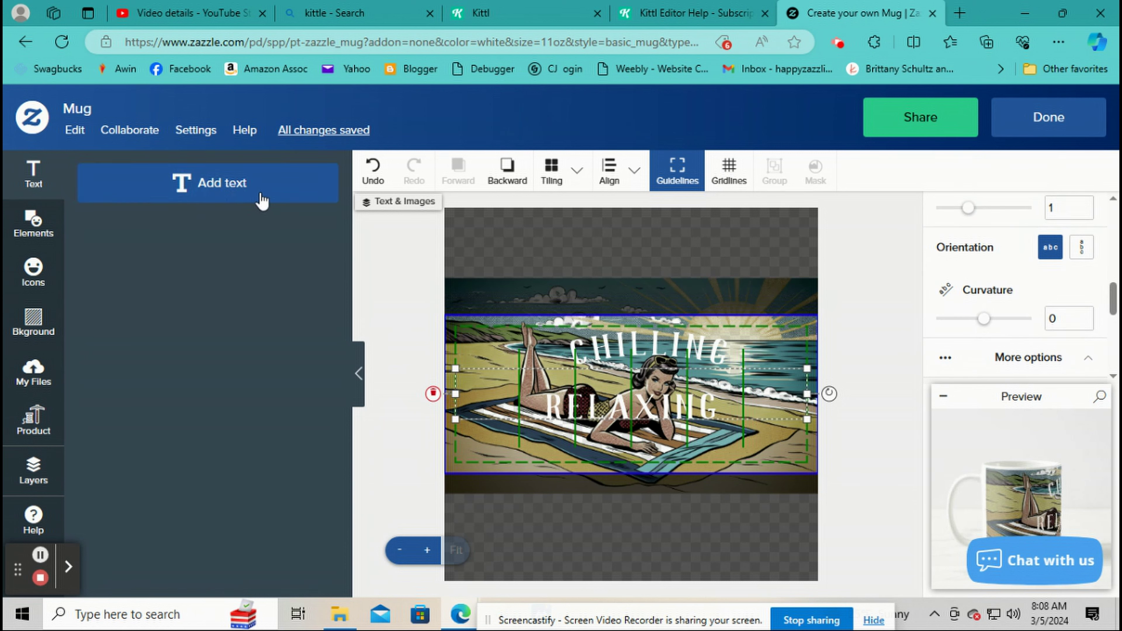
Step: Move the beach image and its CHILLING and RELAXING texts toward the right end of the mug to free up empty space
left_click(34, 230)
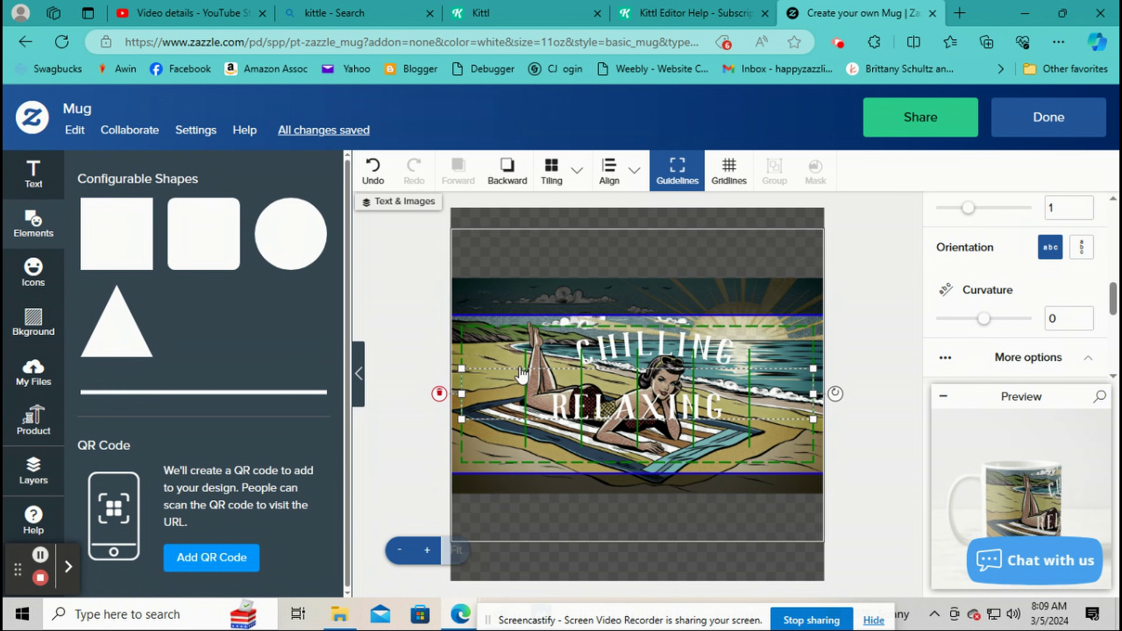
left_click_drag(725, 384, 982, 387)
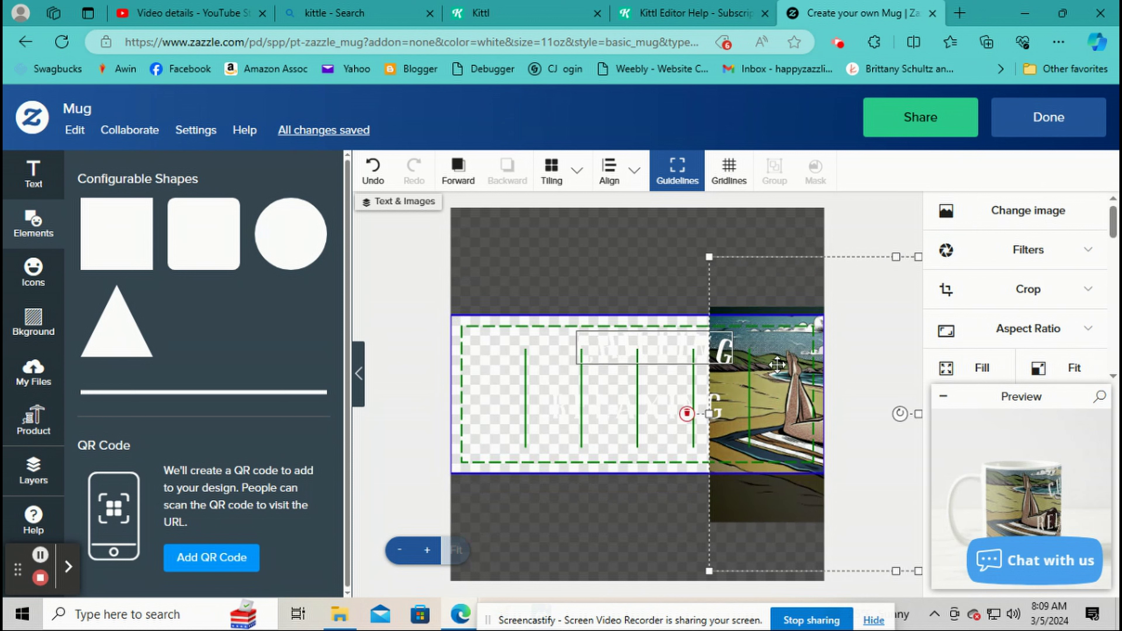
left_click_drag(643, 396, 755, 411)
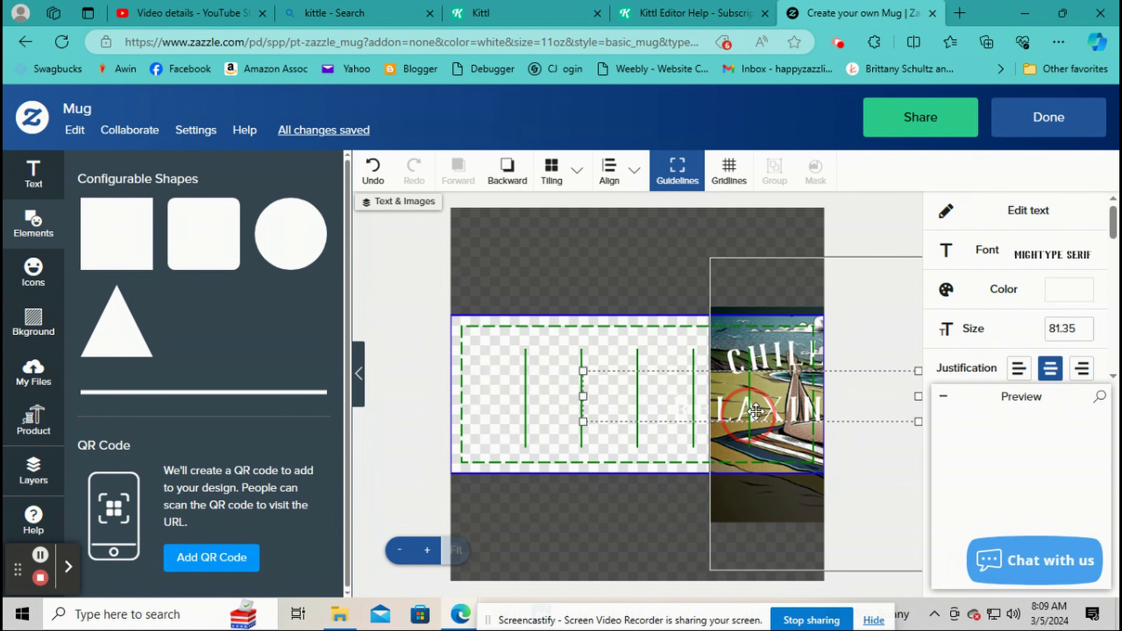
Step: Add a square shape, scale it down three times, and place it within the empty area of the mug
left_click(116, 235)
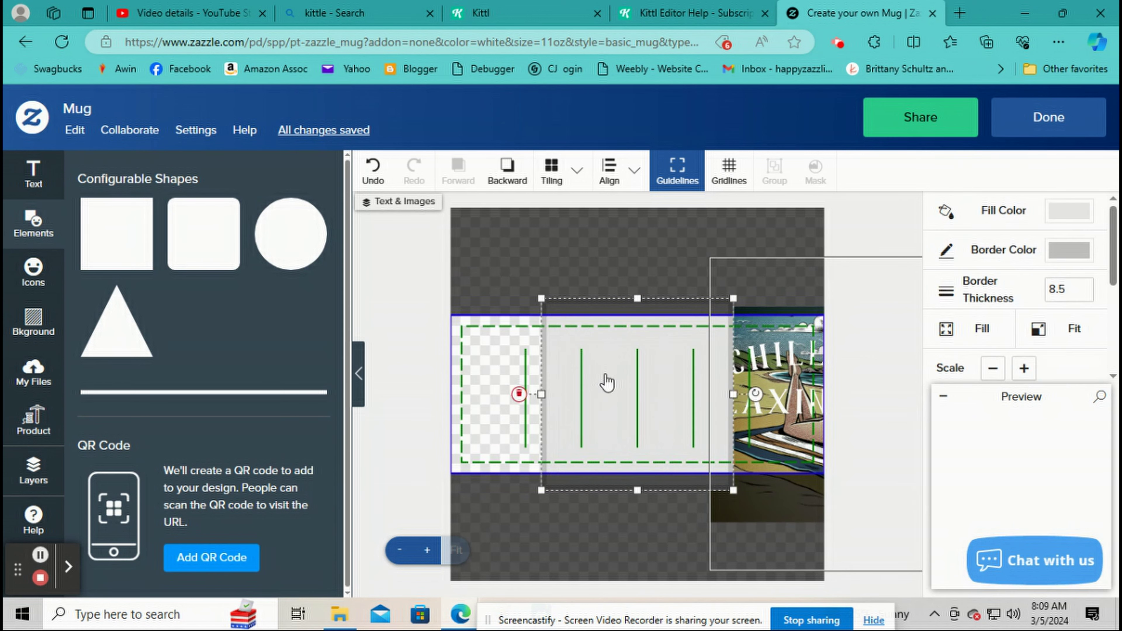
left_click_drag(663, 358, 556, 368)
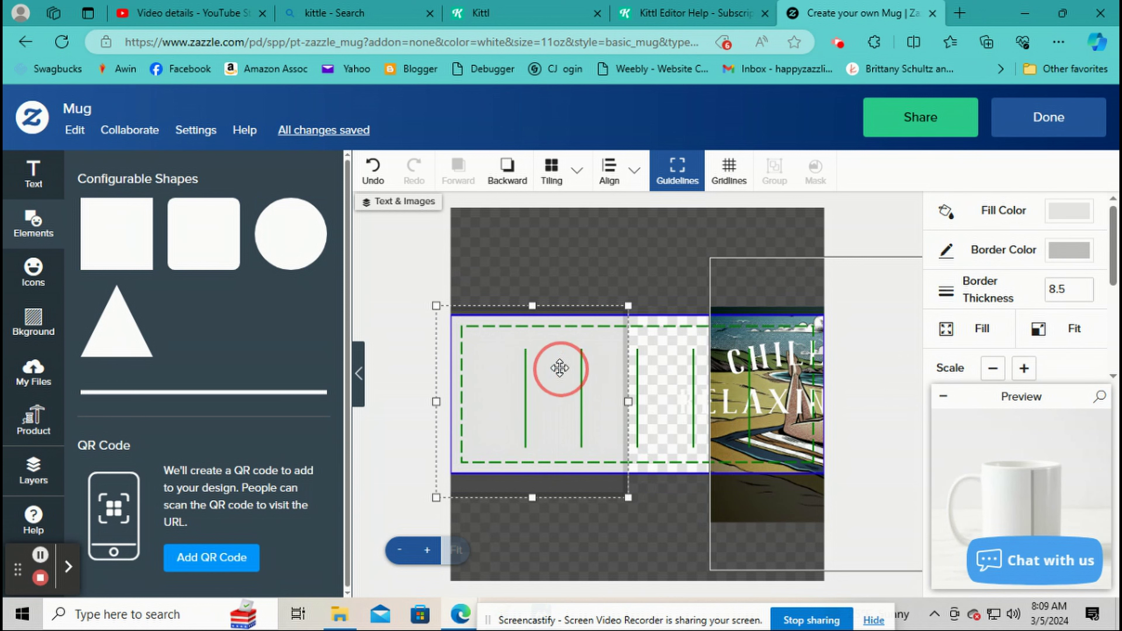
left_click(999, 371)
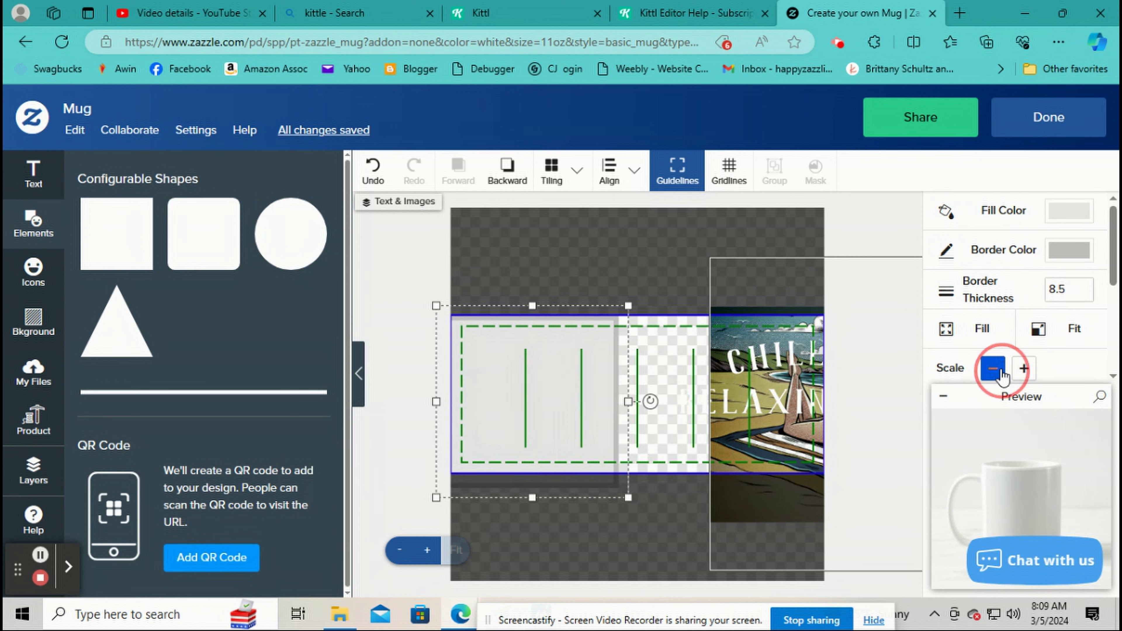
left_click(997, 371)
left_click(996, 371)
left_click_drag(543, 388, 591, 381)
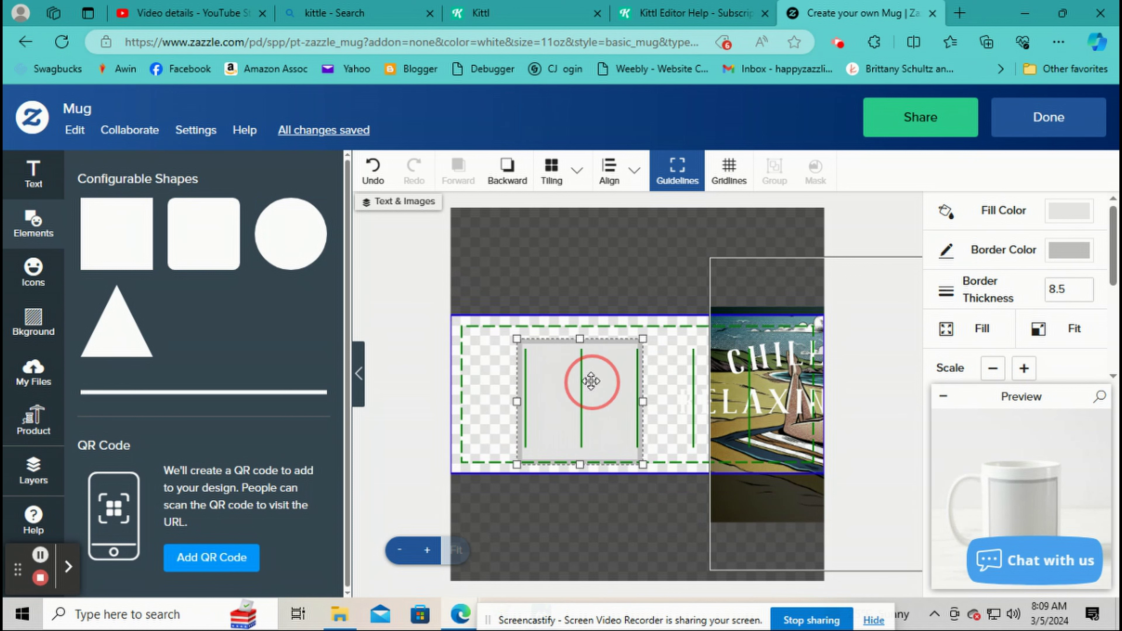
Step: Fill the square with black and give it a pink #FFB3D5 border with a thickness of 5.5
left_click(1089, 215)
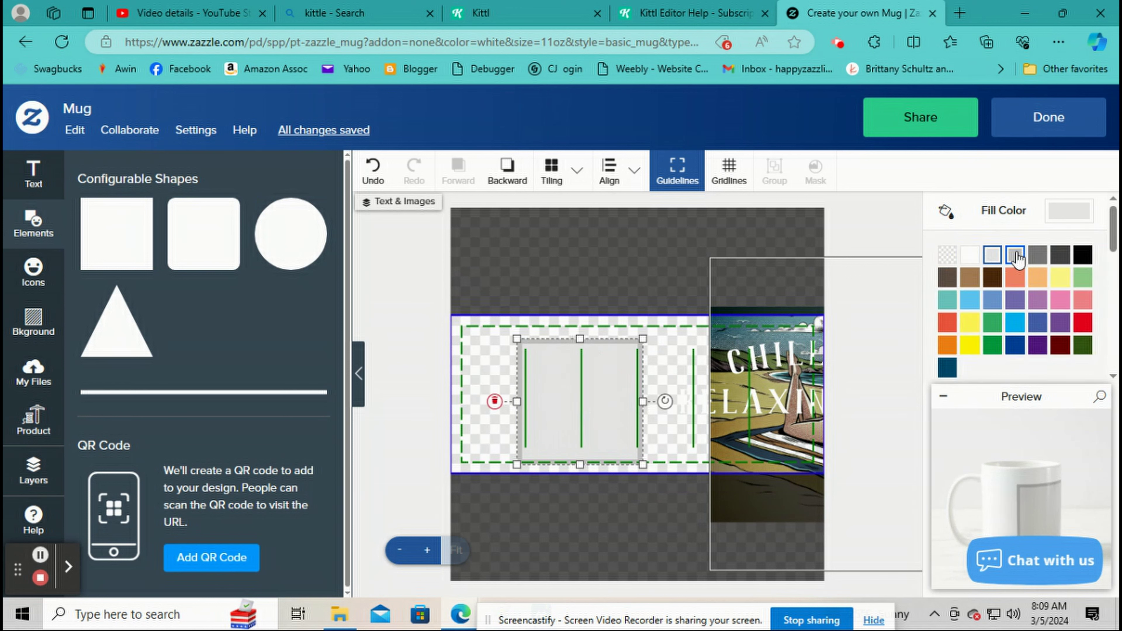
left_click(1080, 259)
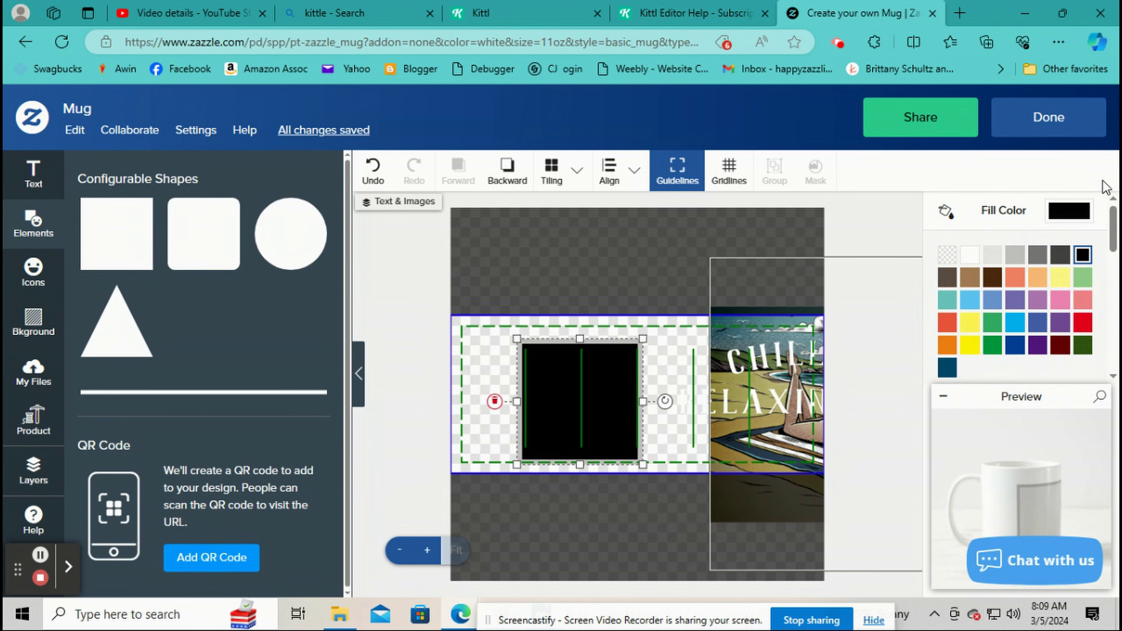
scroll(1040, 329, "down", 2)
scroll(1040, 334, "down", 3)
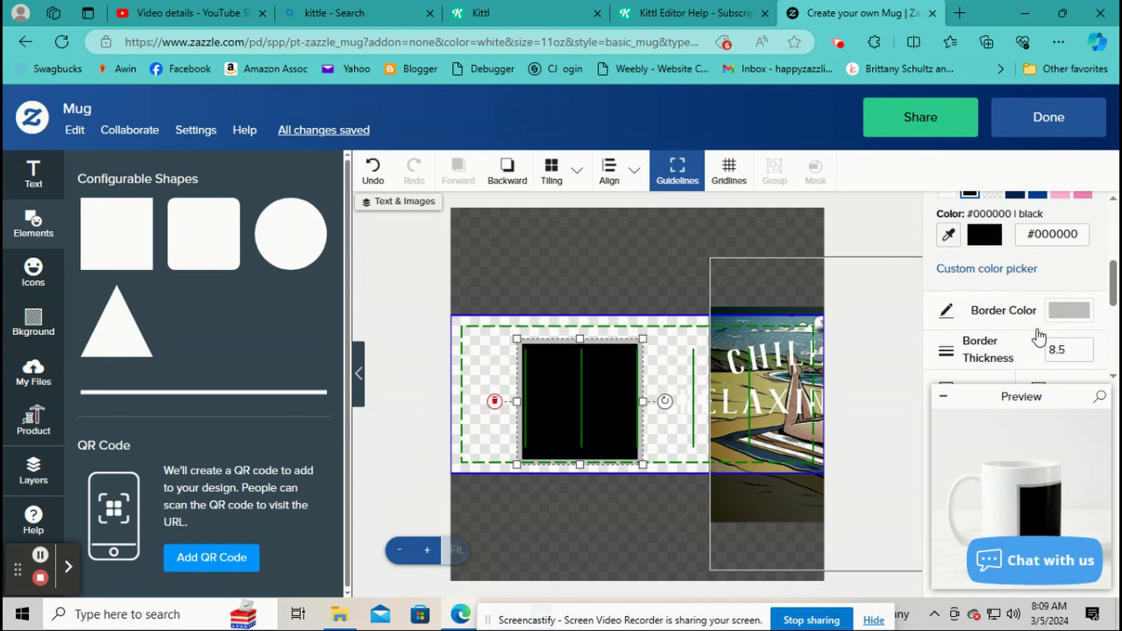
left_click(1056, 314)
left_click(1067, 206)
scroll(1063, 320, "down", 1)
left_click(1087, 304)
left_click(1086, 305)
left_click(1086, 305)
scroll(1087, 309, "up", 5)
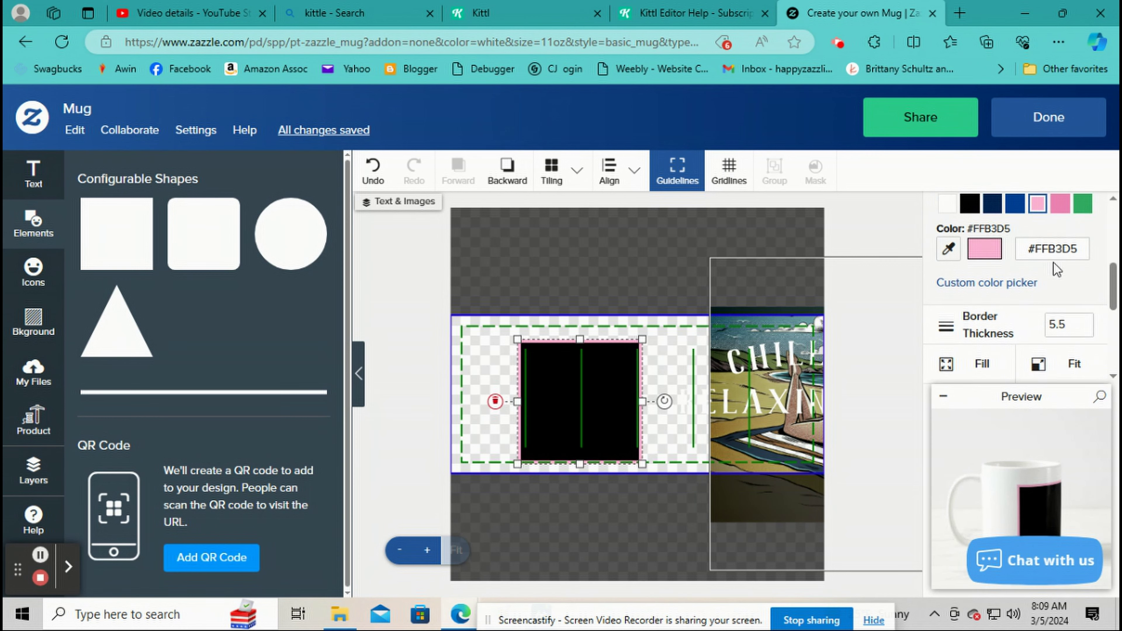
Step: Make the square's fill transparent so only its border shows, and delete the square
left_click(1055, 221)
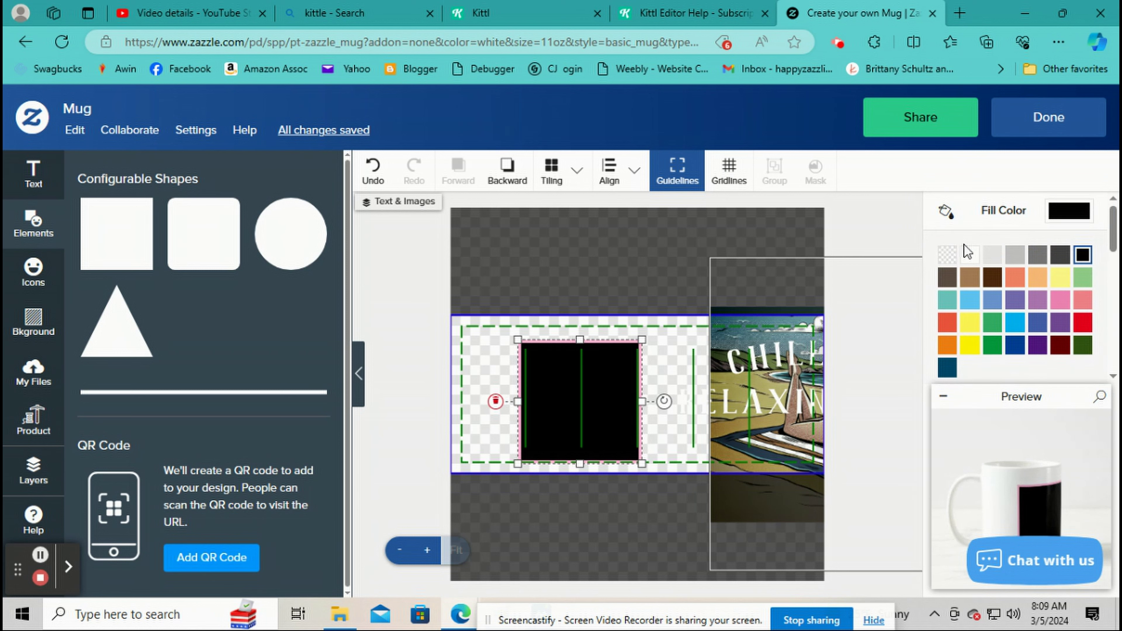
left_click(946, 256)
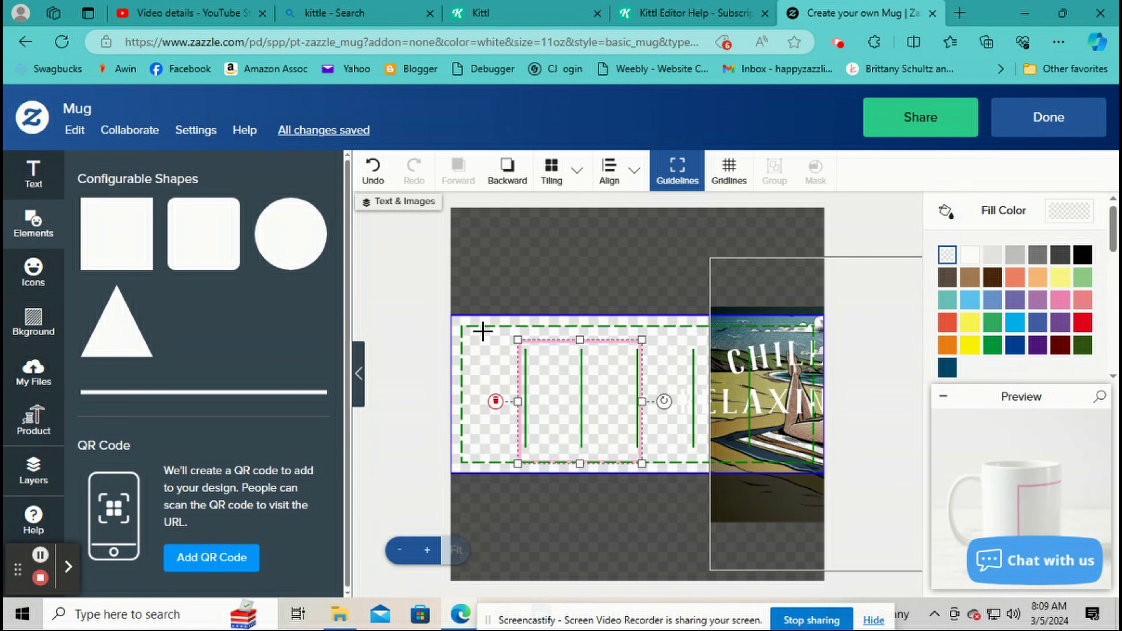
right_click(609, 394)
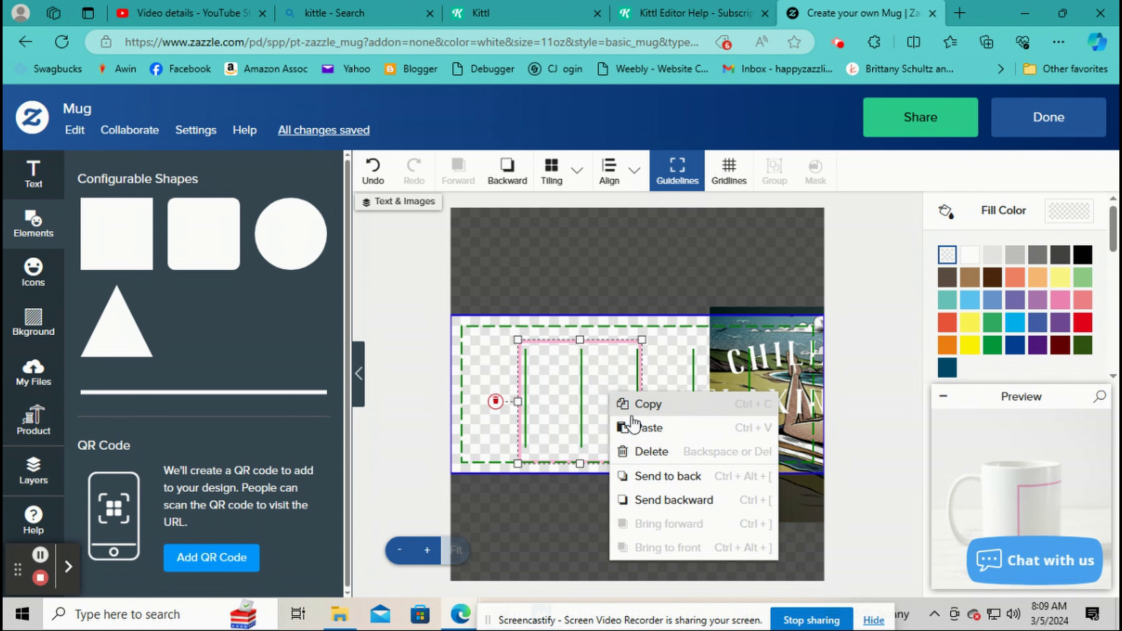
left_click(649, 451)
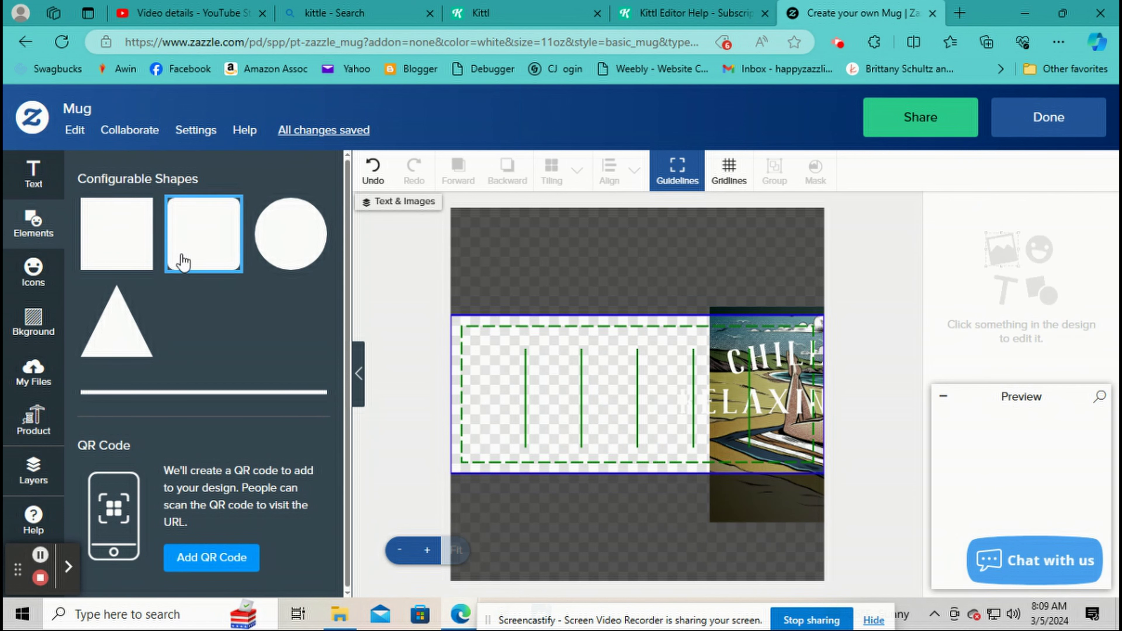
Step: Set the mug's background to the recently used pink, trying blue for comparison
left_click(35, 278)
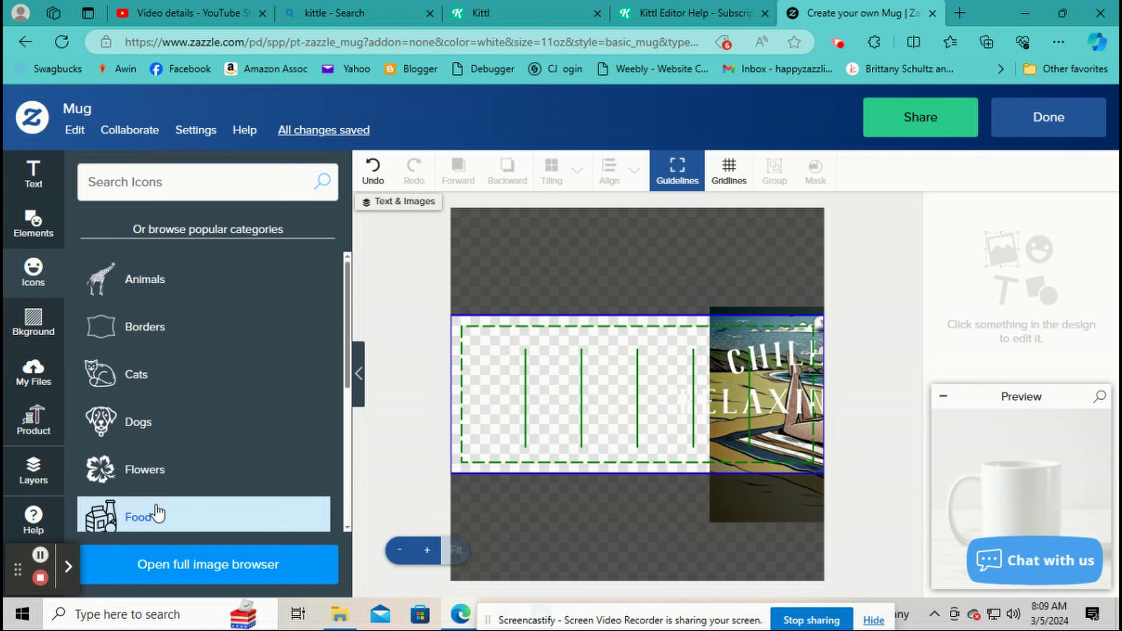
left_click(27, 336)
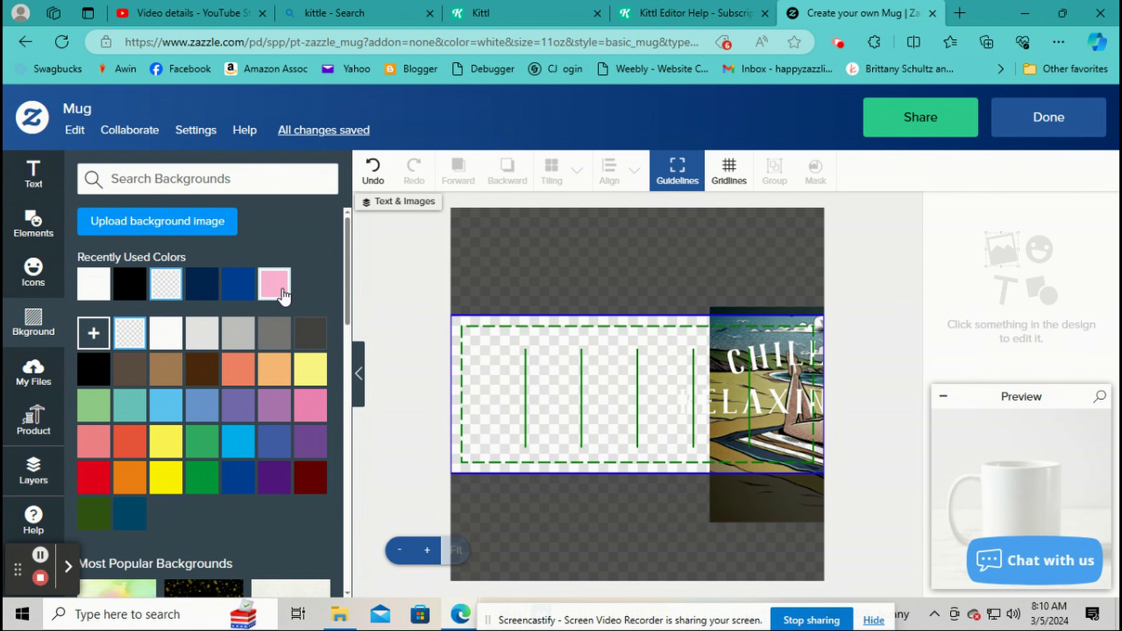
left_click(282, 292)
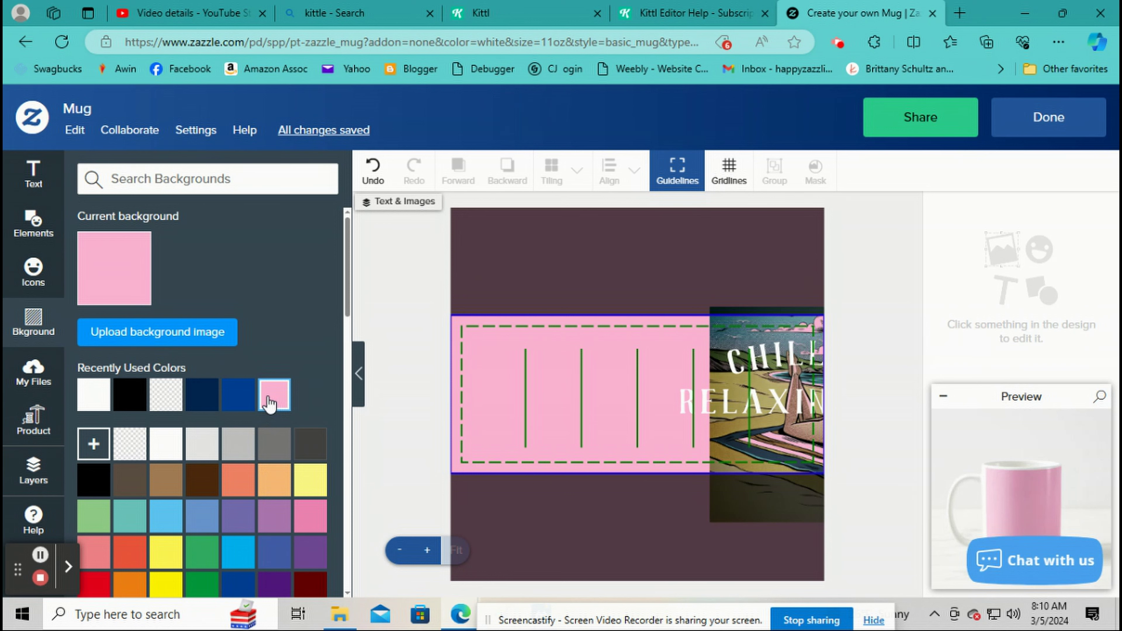
left_click(240, 398)
left_click(277, 400)
scroll(274, 380, "down", 8)
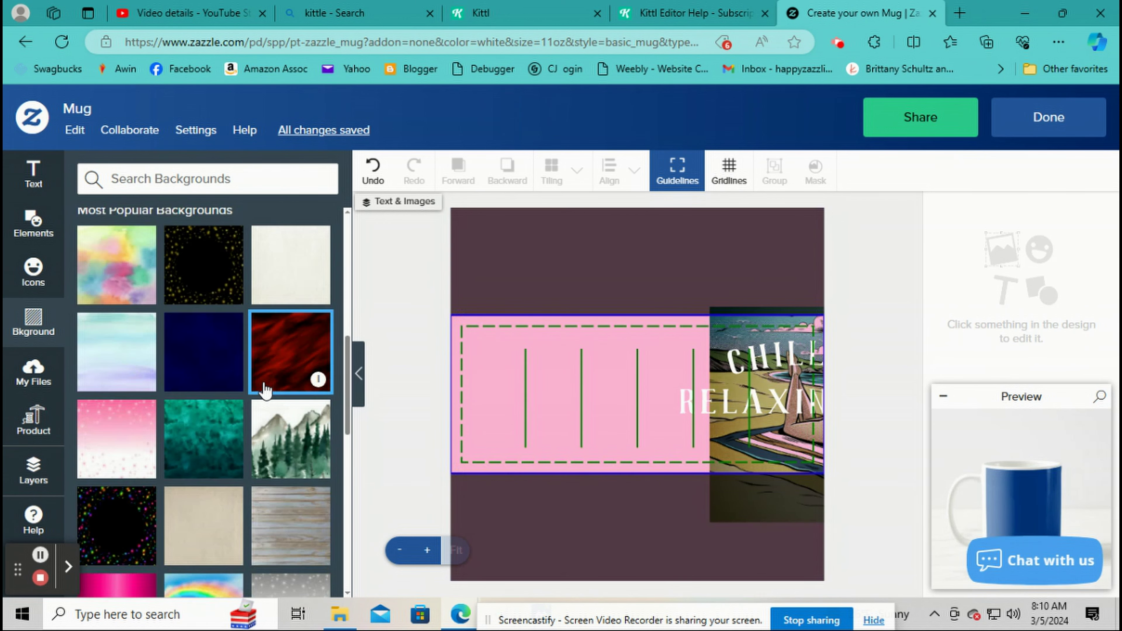
scroll(265, 388, "up", 1)
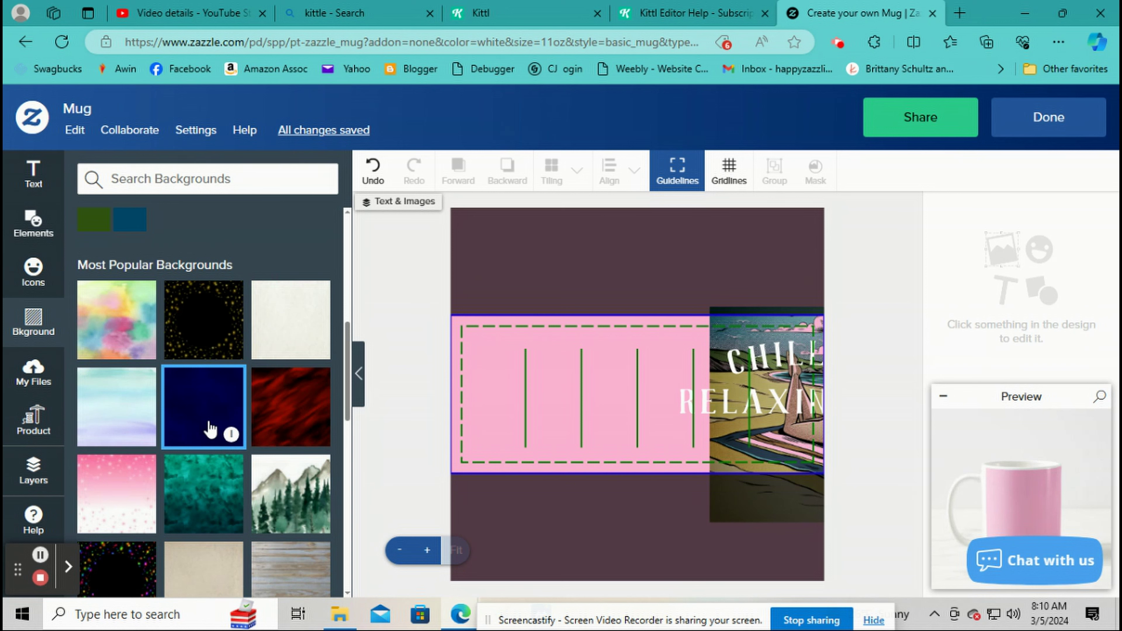
Step: Look through the uploaded images and bring up the mug's product information and style options
left_click(33, 373)
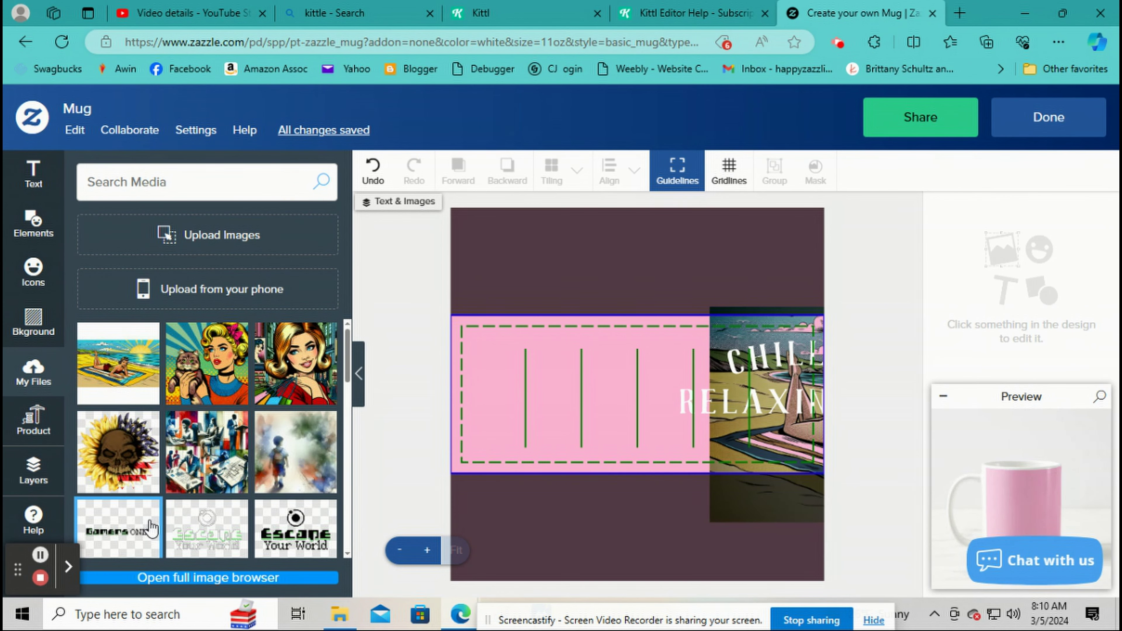
scroll(300, 515, "down", 10)
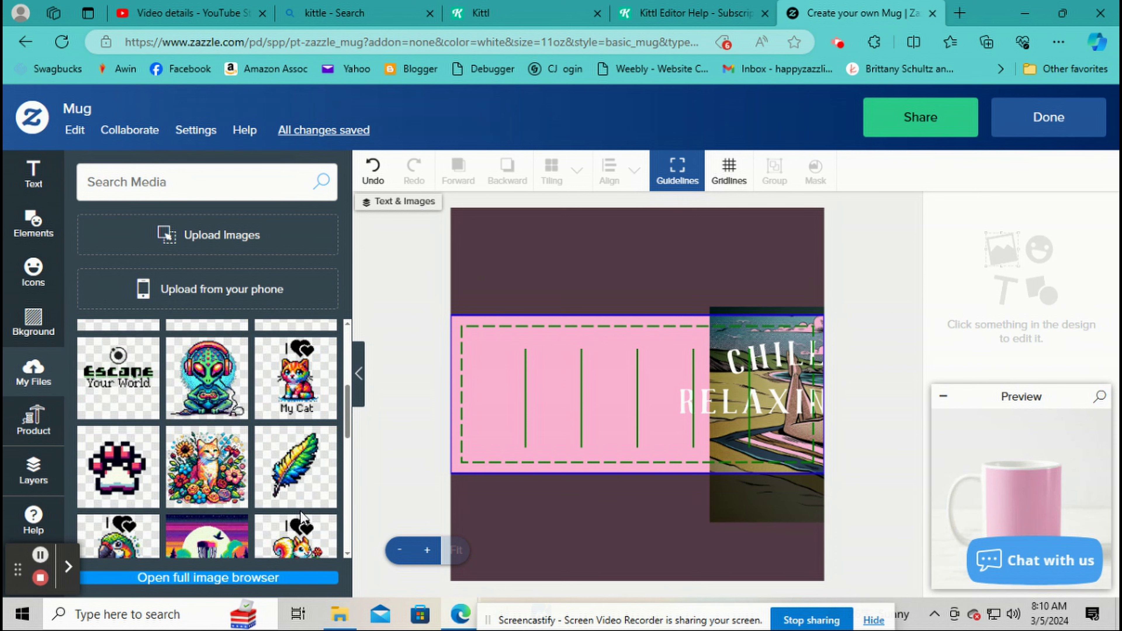
scroll(302, 504, "up", 10)
left_click(32, 417)
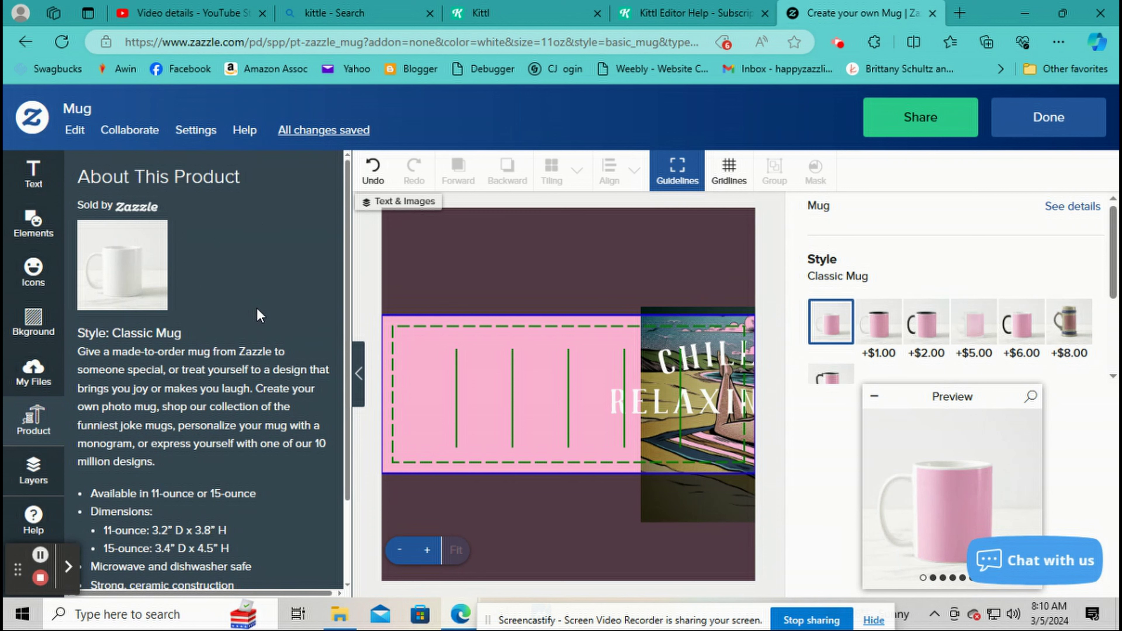
Step: Read through the Classic Mug's product information, including its available sizes, dimensions and material details
scroll(256, 308, "down", 1)
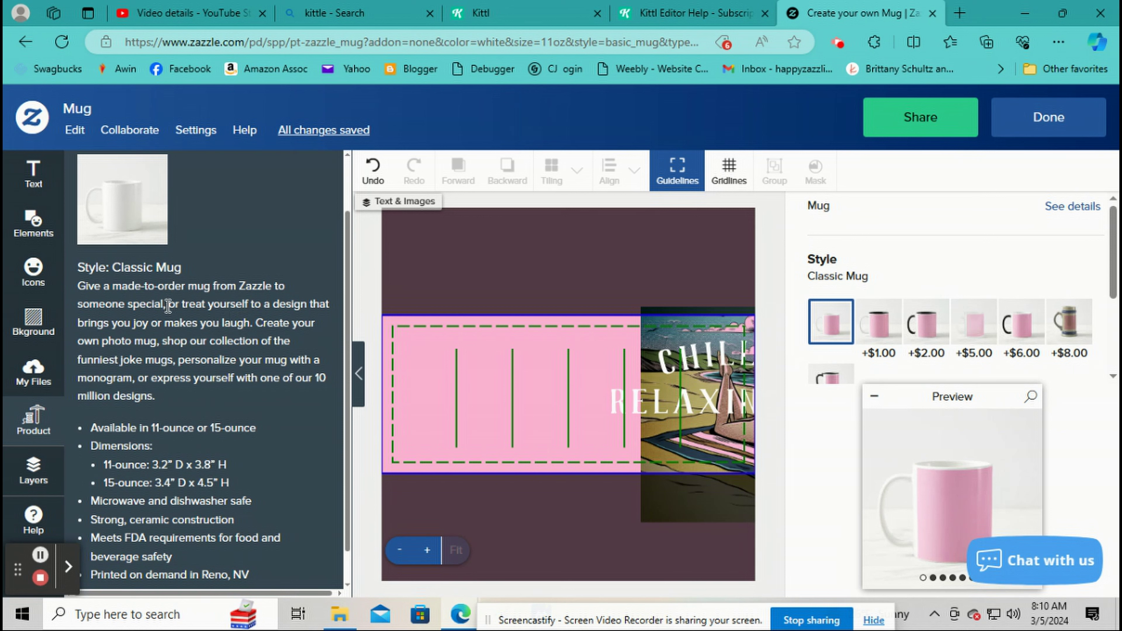
scroll(197, 414, "down", 1)
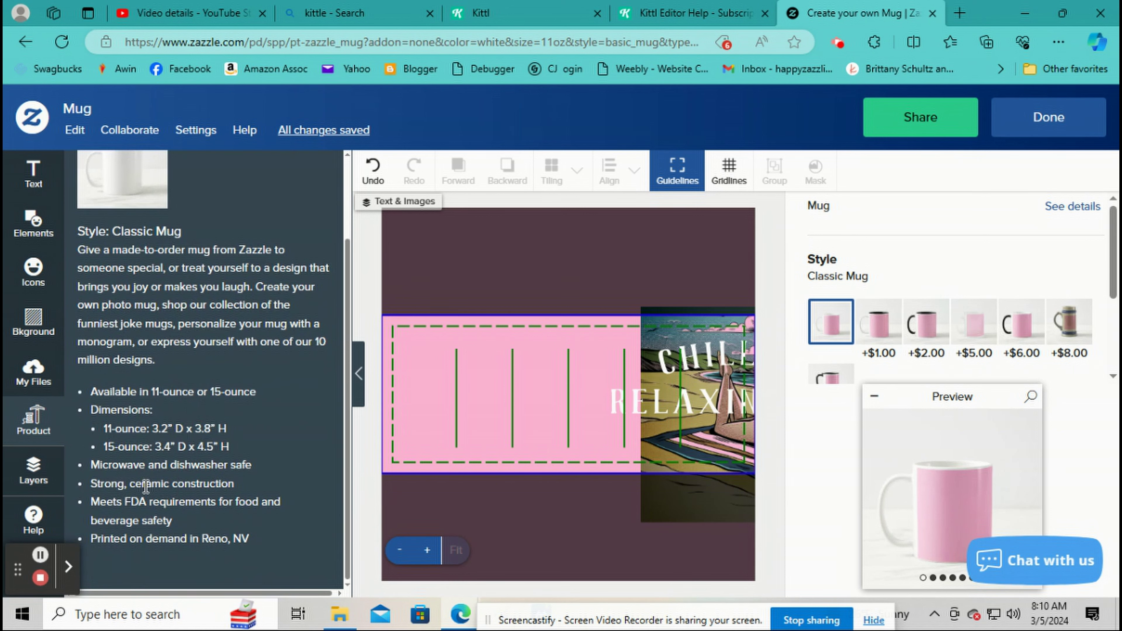
scroll(156, 521, "up", 3)
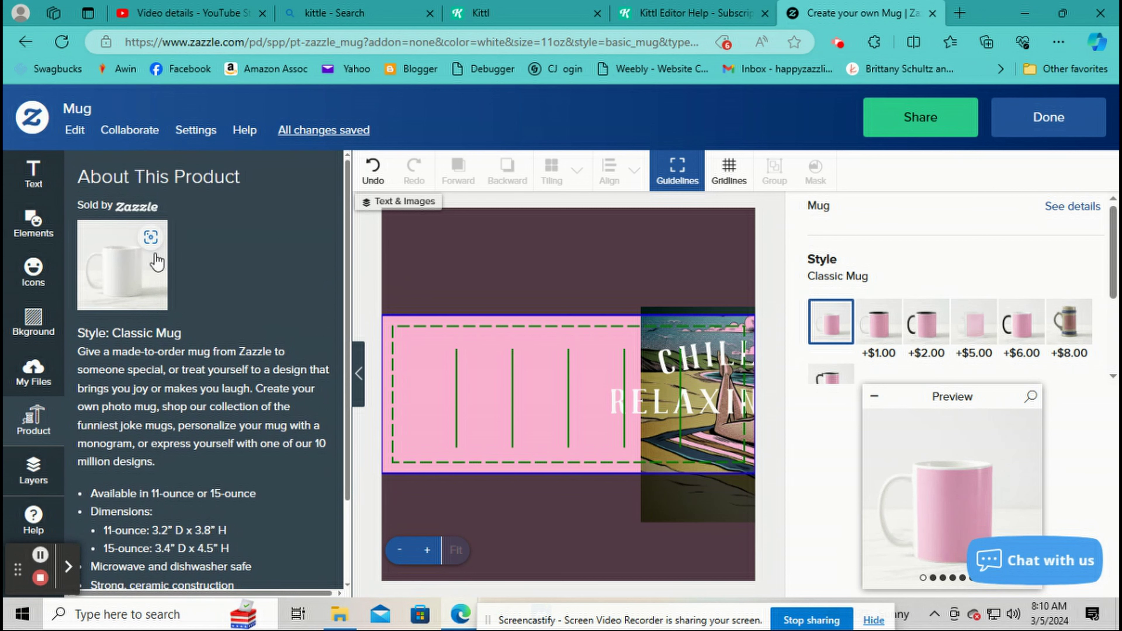
scroll(185, 528, "down", 3)
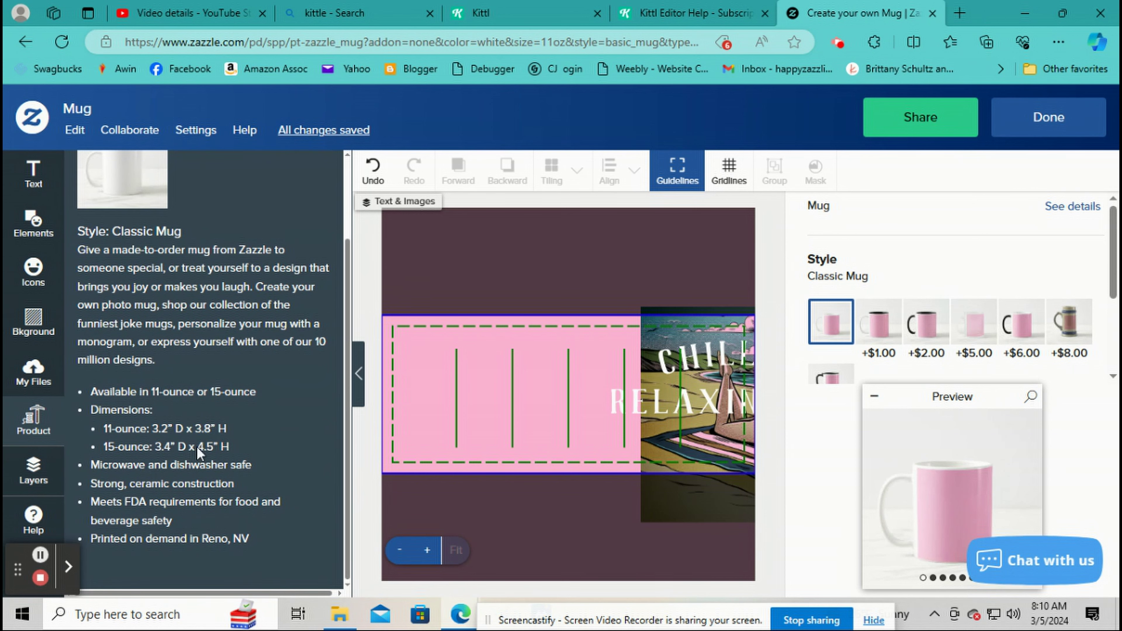
scroll(193, 287, "up", 3)
mouse_move(161, 280)
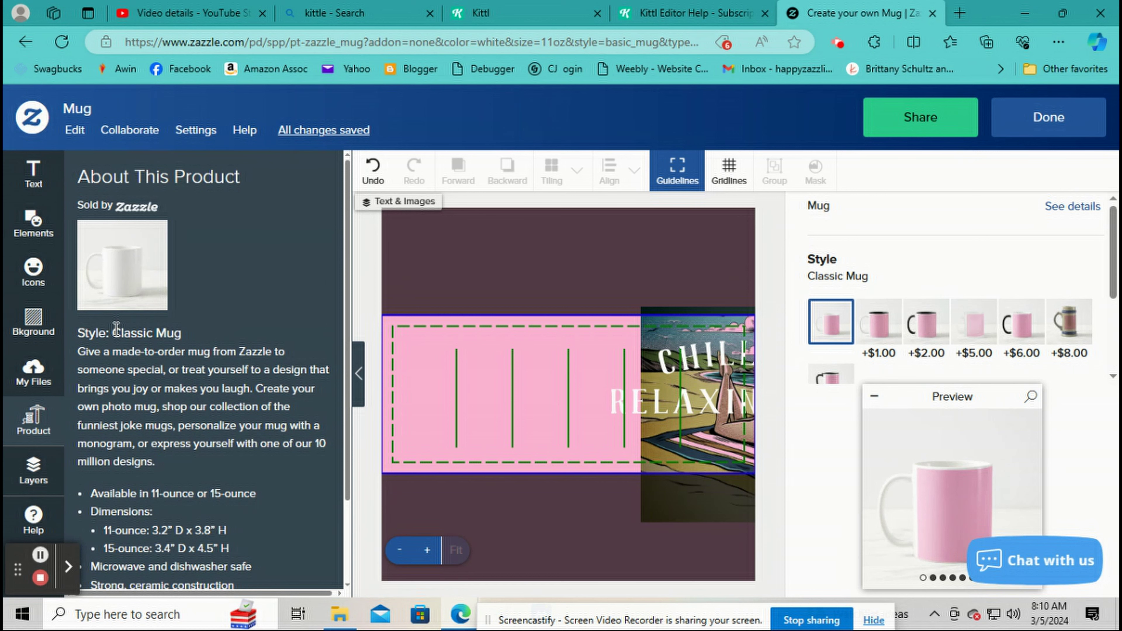
scroll(109, 402, "down", 3)
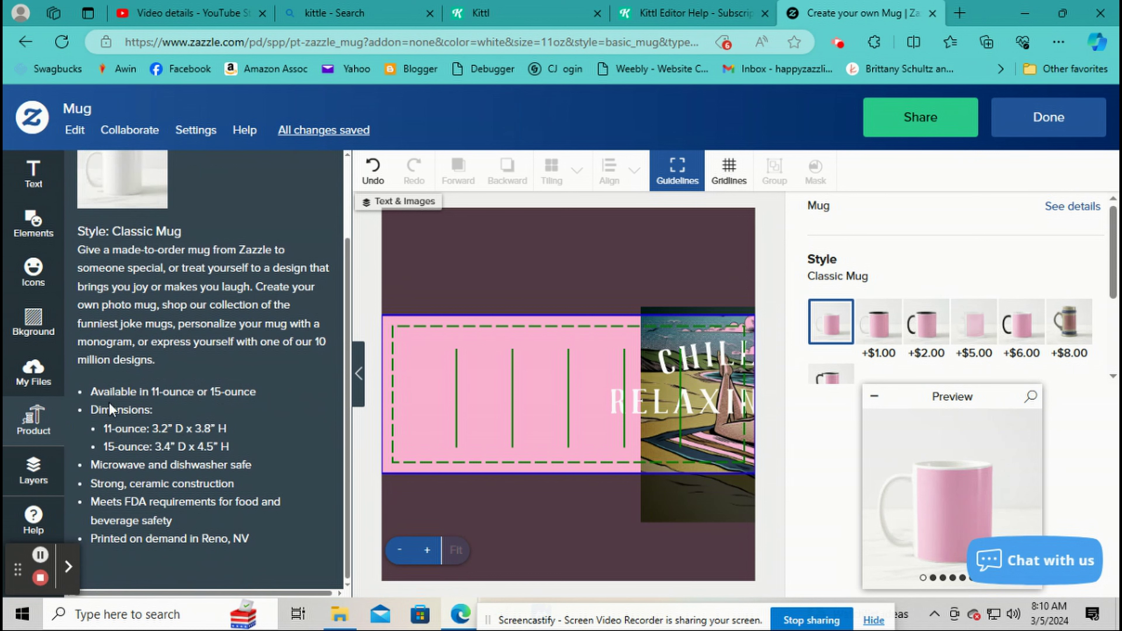
Step: Using the layers list, select the RELAXING and CHILLING texts individually and move both onto the middle of the mug's print area
left_click(45, 474)
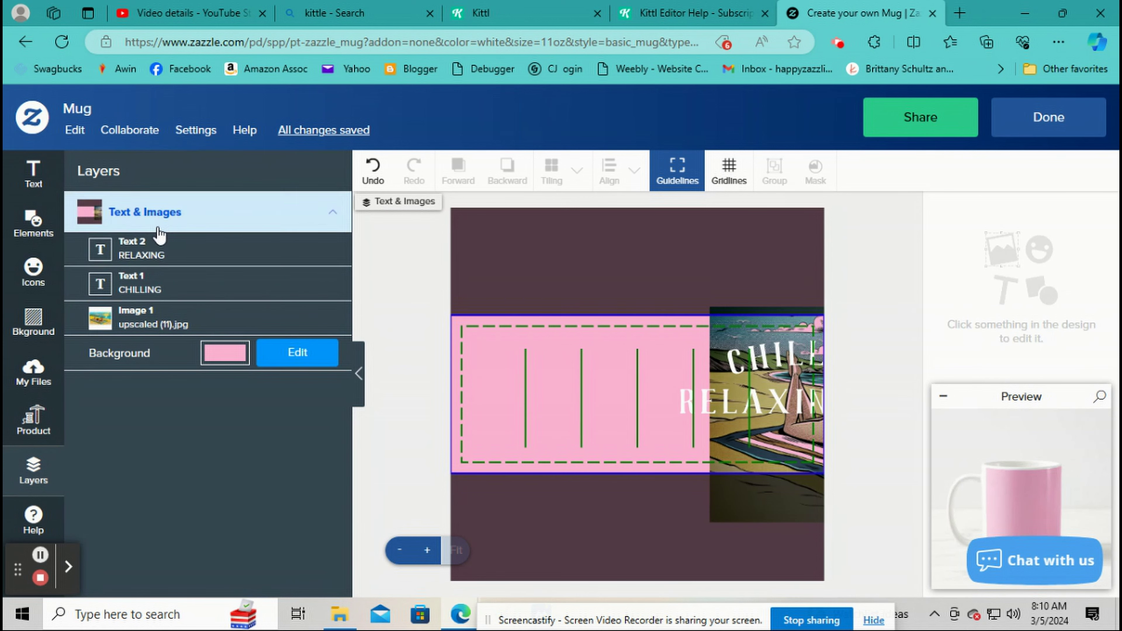
left_click(257, 264)
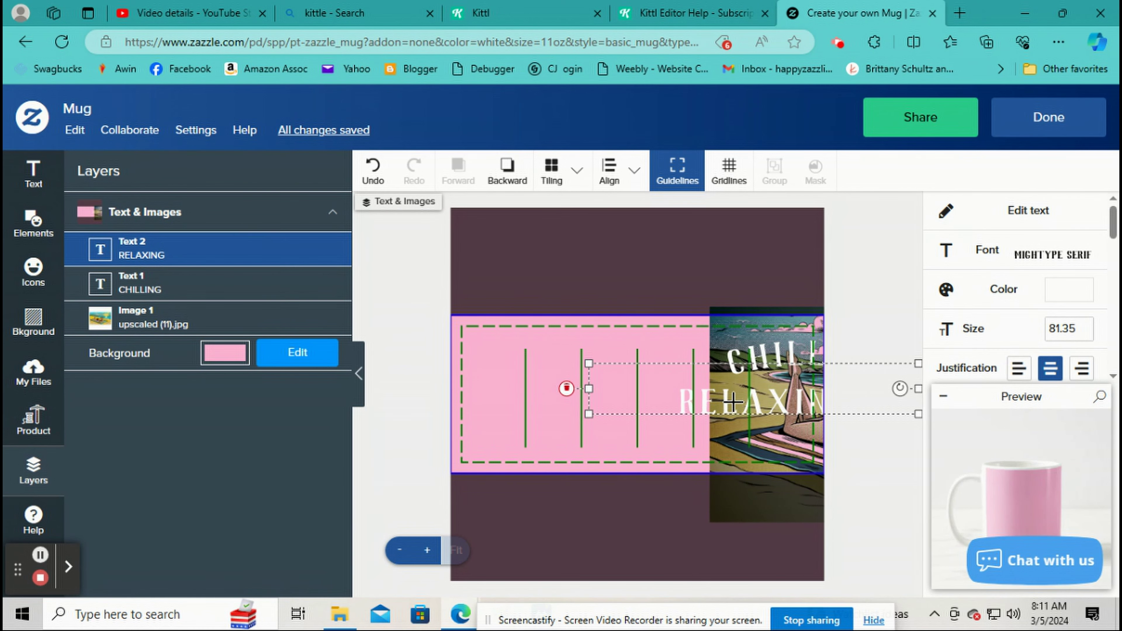
left_click_drag(735, 401, 601, 401)
left_click(165, 289)
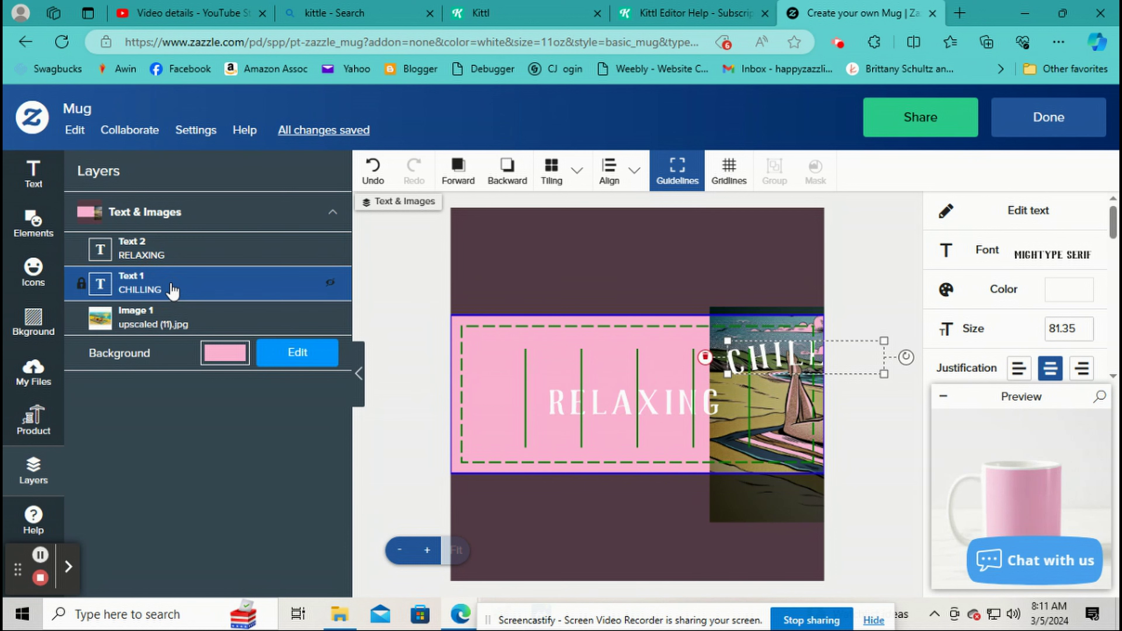
left_click_drag(731, 359, 540, 356)
Step: Move the upscaled (11).jpg image layer across the print area behind the texts, and toggle its visibility off and on
left_click(139, 318)
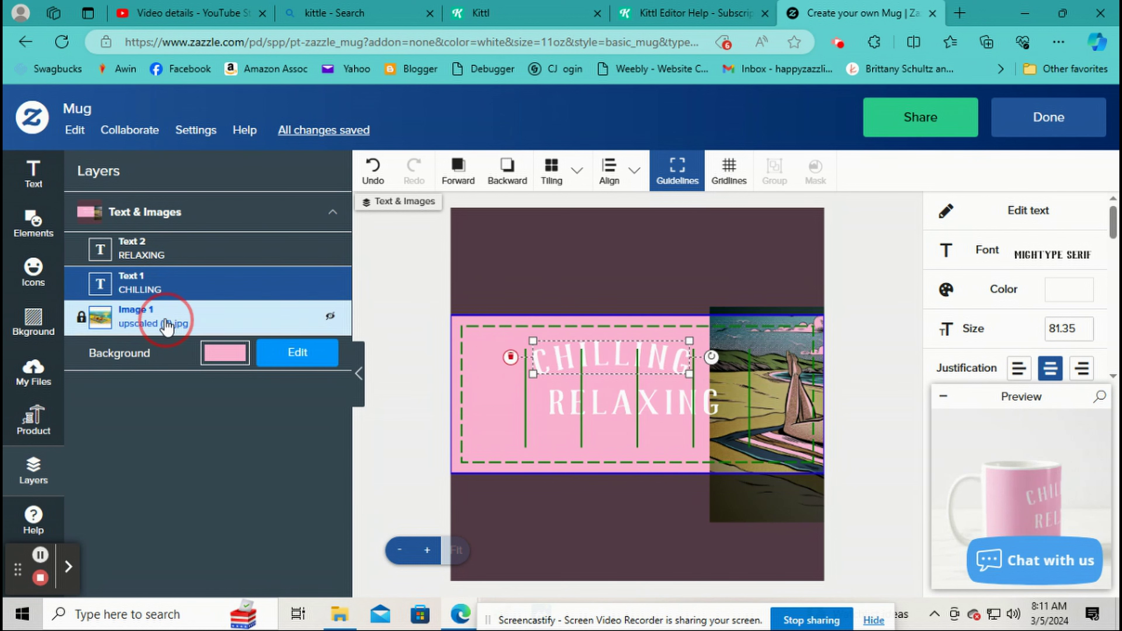
left_click_drag(851, 339, 623, 317)
left_click_drag(773, 369, 749, 370)
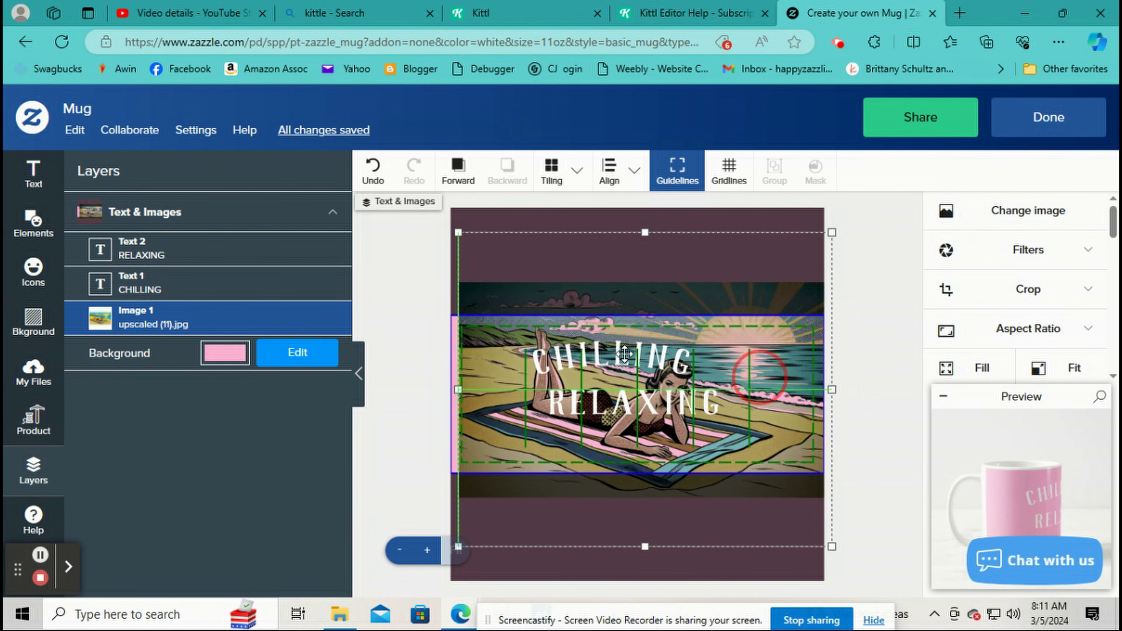
left_click(331, 318)
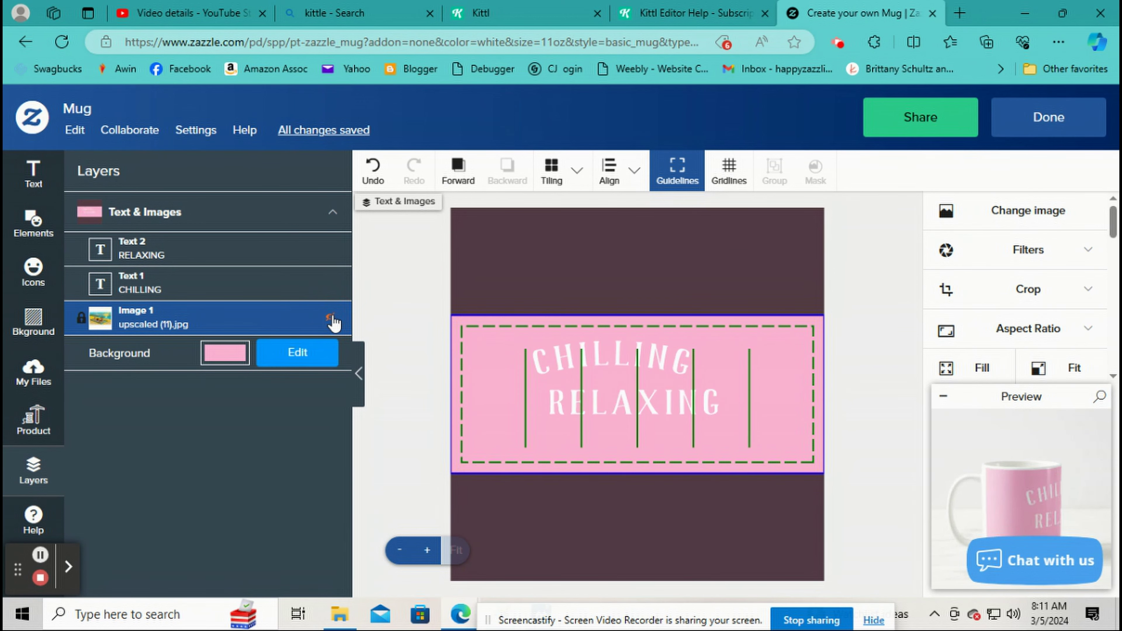
left_click(332, 318)
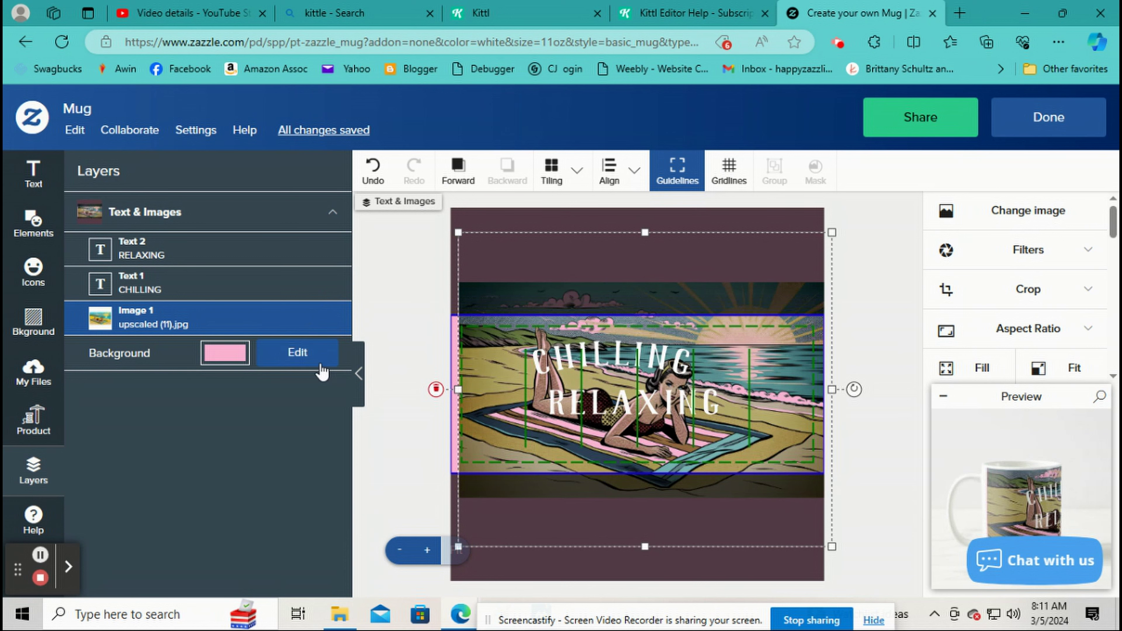
Step: Open the background for editing, move the beach image aside, and try blue before returning the background to pink #FFB3D5
left_click(289, 355)
left_click_drag(749, 360, 967, 359)
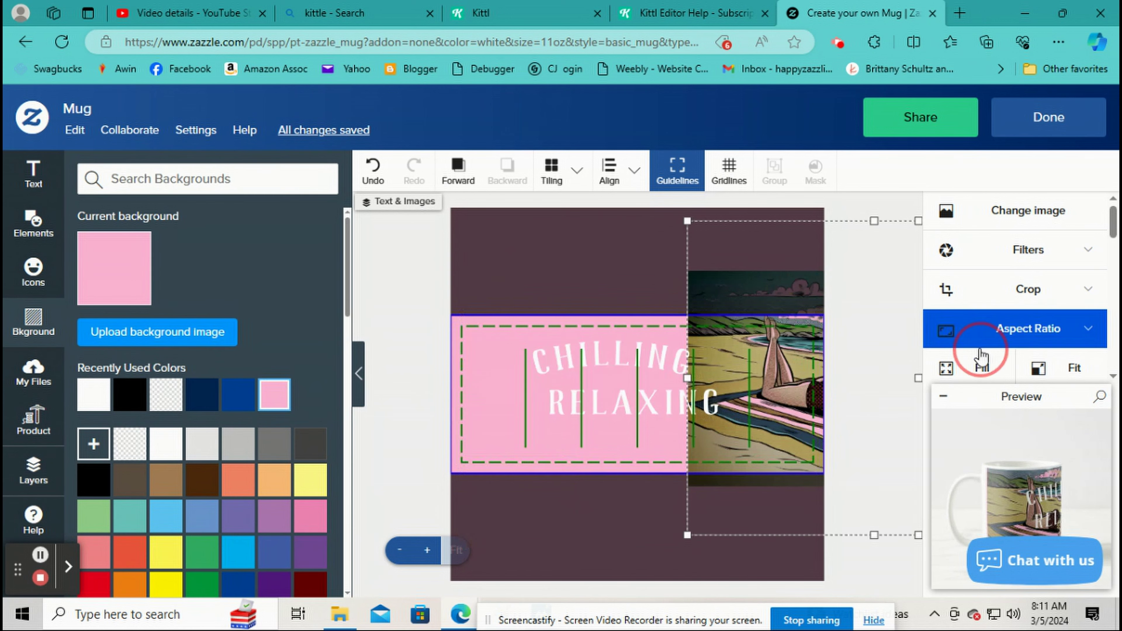
left_click(246, 409)
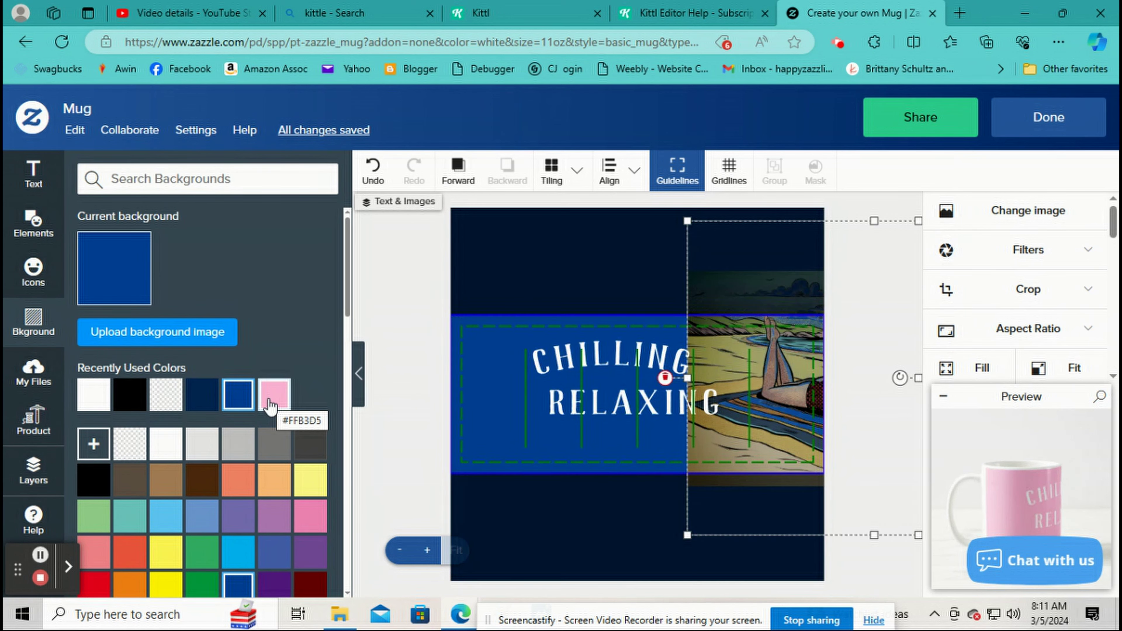
left_click(270, 404)
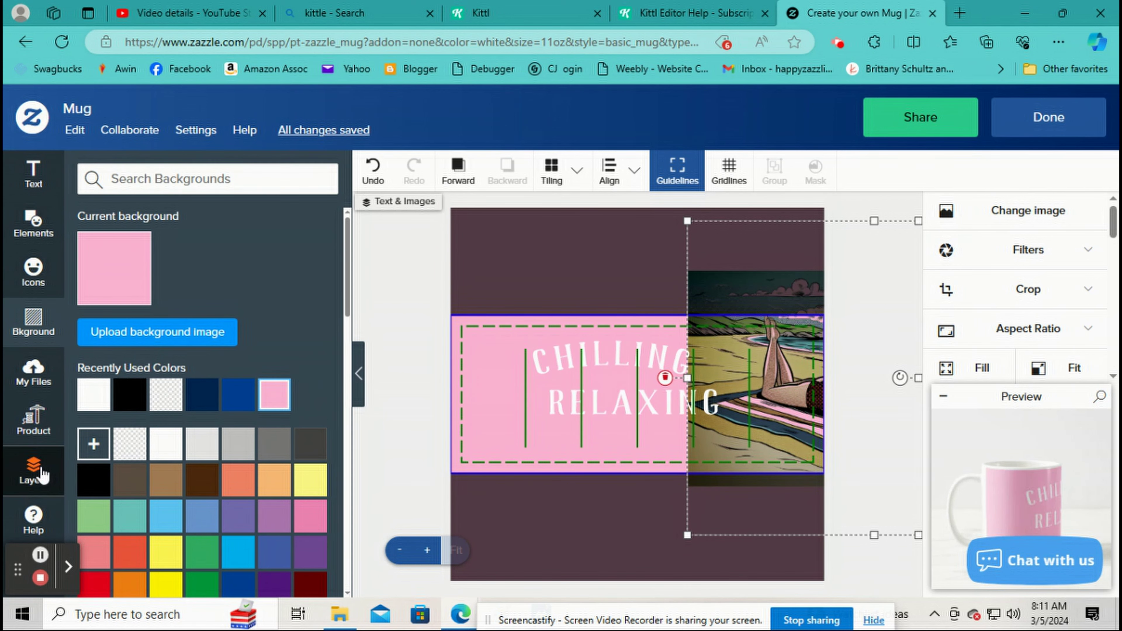
Step: Look through the design tool's full list of keyboard shortcuts in the help section
left_click(35, 517)
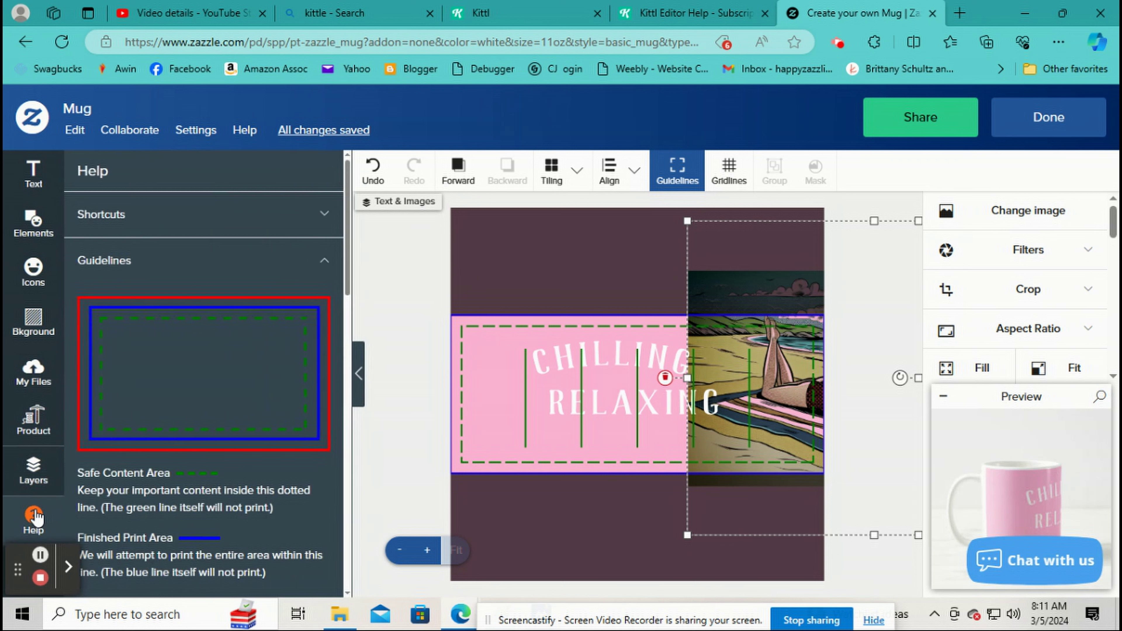
left_click(274, 209)
scroll(236, 265, "down", 2)
scroll(231, 274, "down", 3)
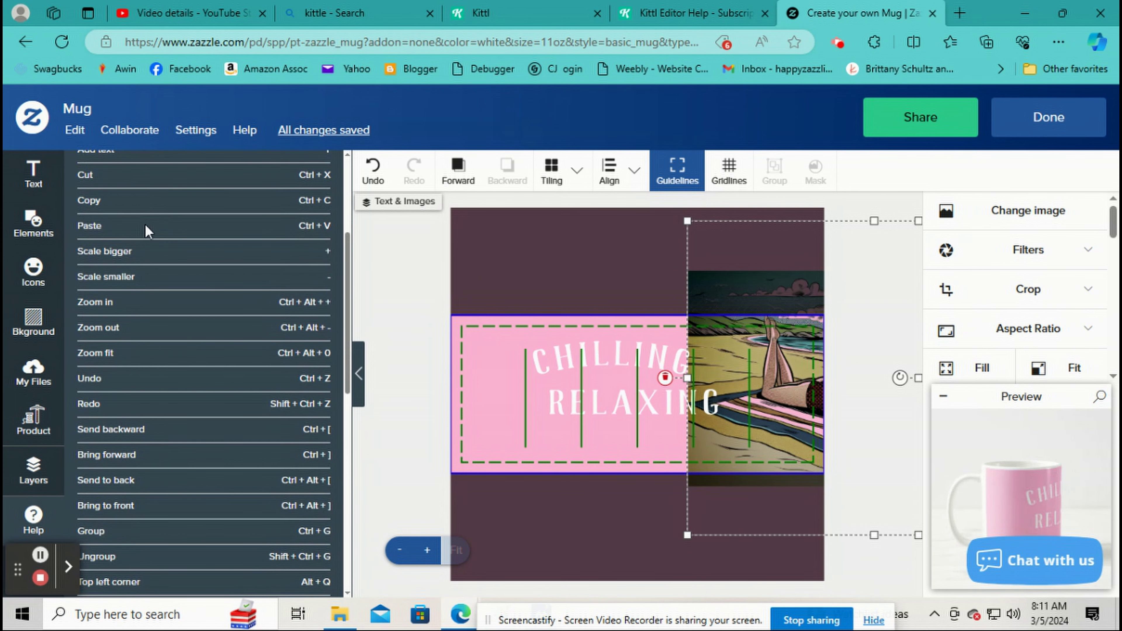
scroll(167, 318, "down", 1)
scroll(165, 335, "down", 2)
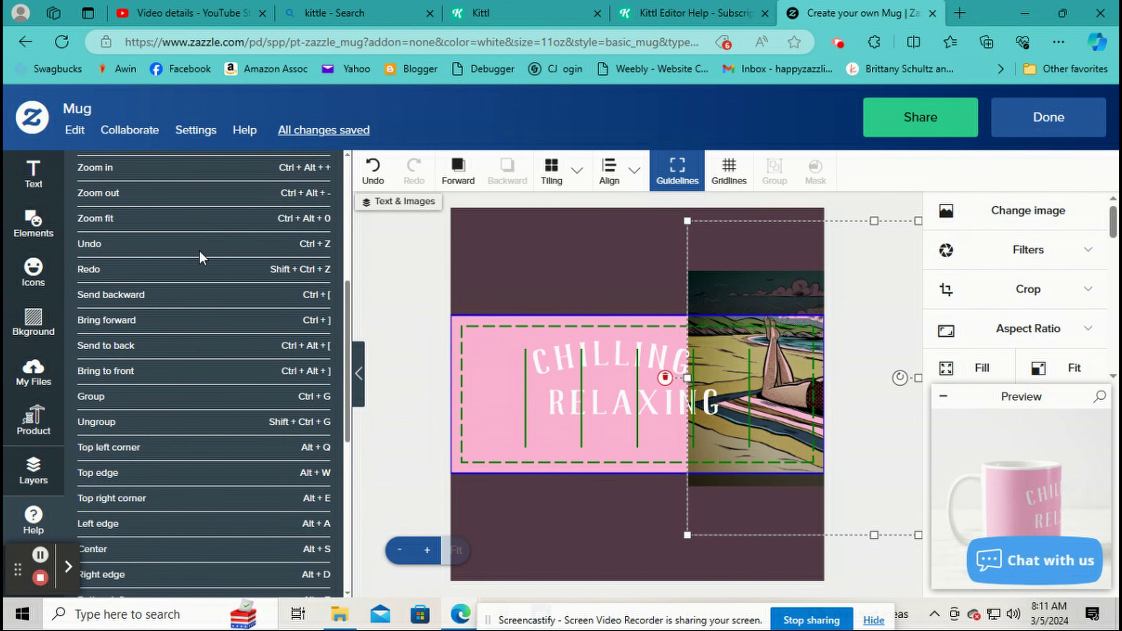
scroll(216, 363, "down", 6)
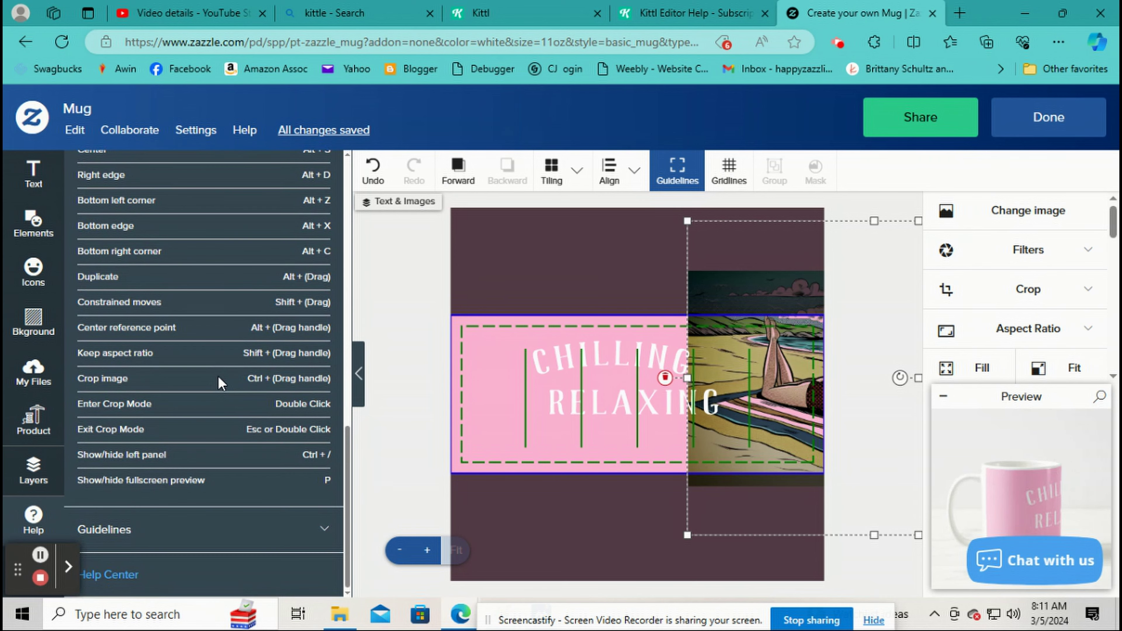
Step: Bring up the help on safe, print and bleed areas, and move the beach image back across the mug's print area
left_click(181, 528)
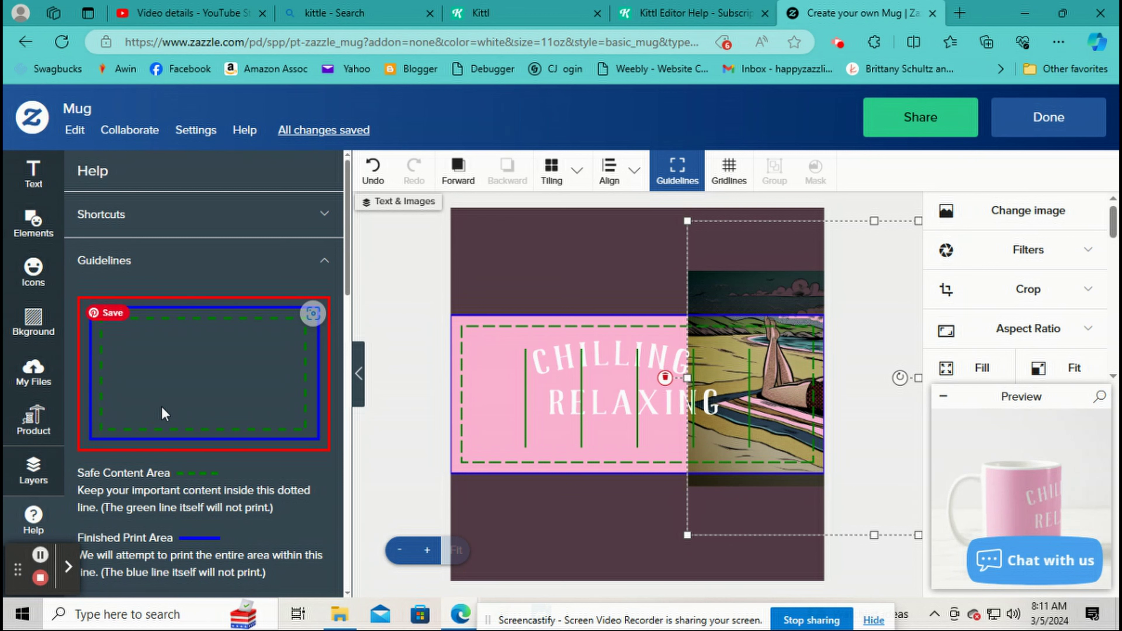
scroll(236, 486, "down", 2)
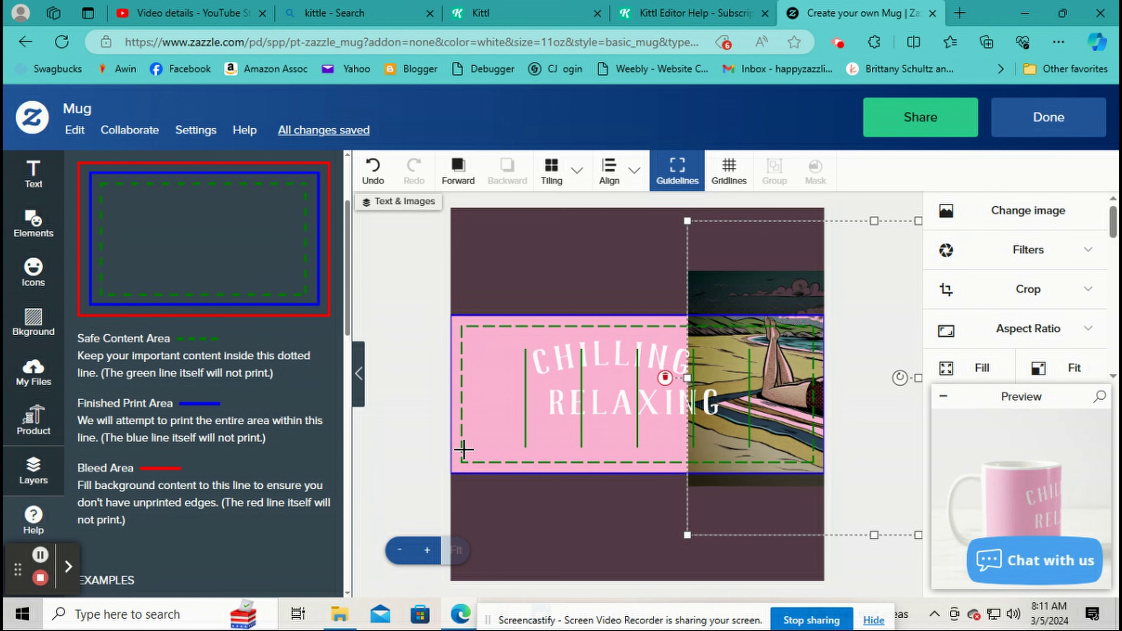
mouse_move(314, 195)
mouse_move(311, 240)
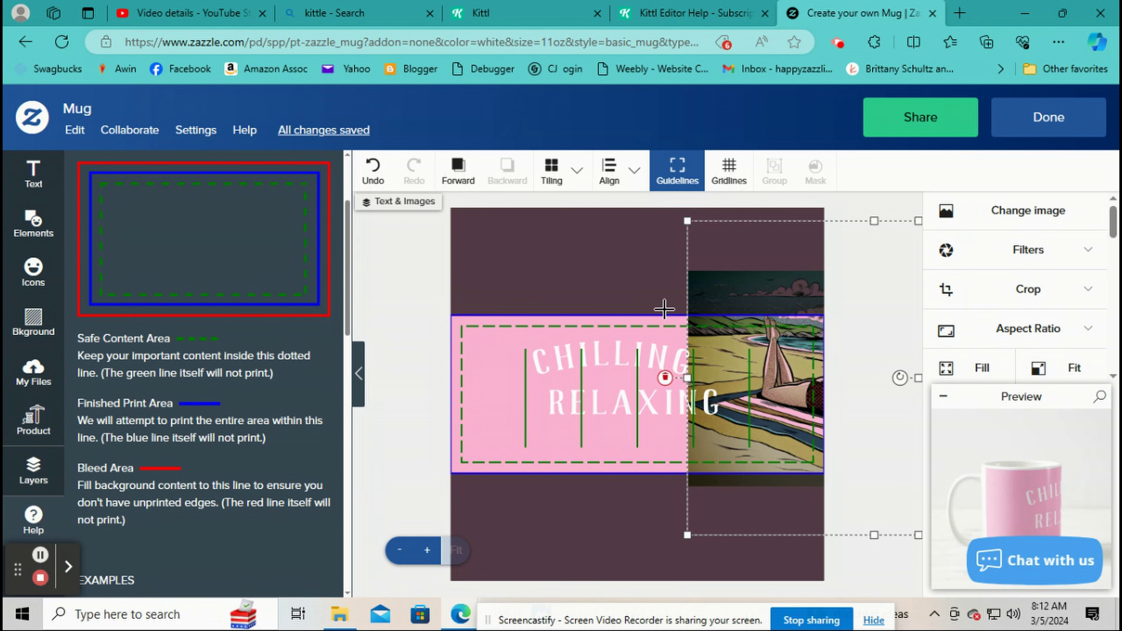
left_click_drag(744, 291, 516, 296)
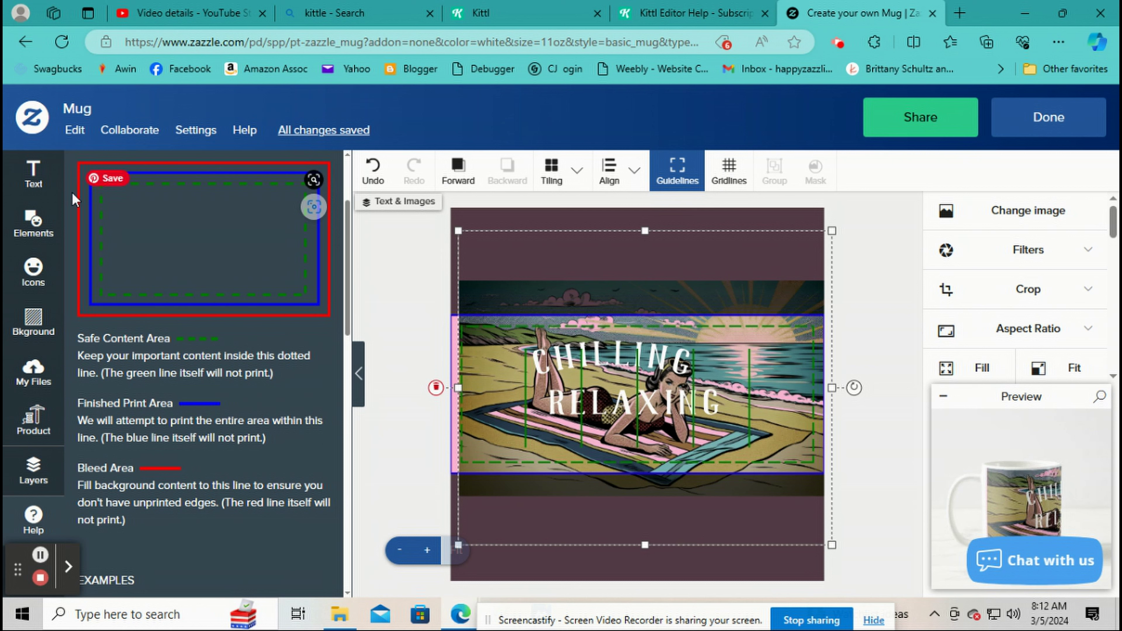
Step: Examine the Good, Bad Bleed and Bad Safe Area guideline examples, enlarging the Bad Bleed product picture
scroll(242, 417, "down", 3)
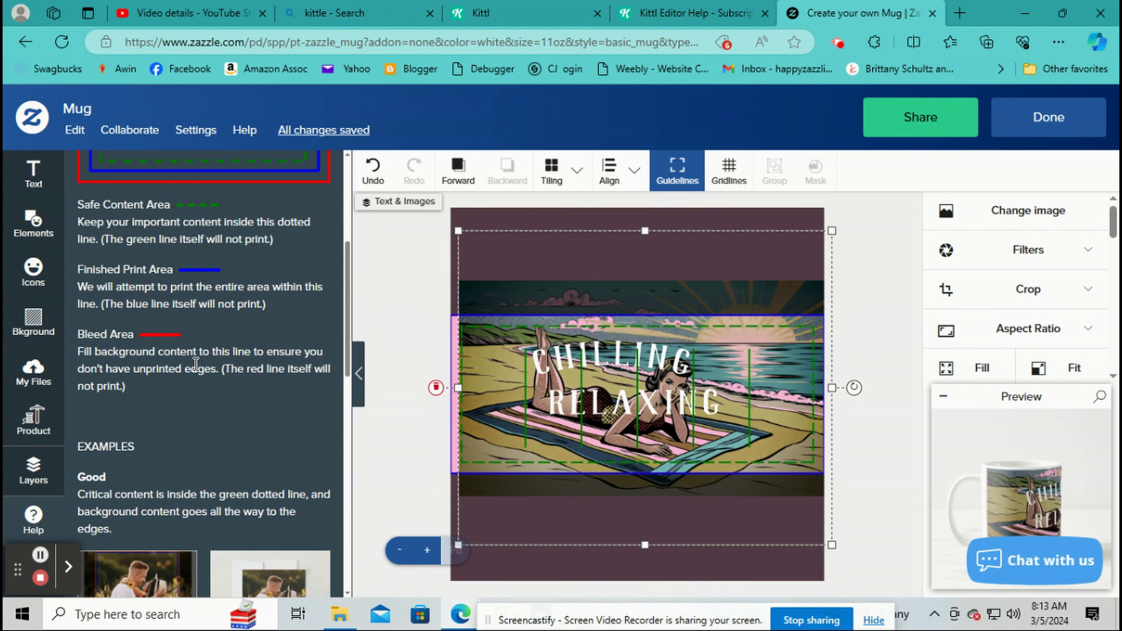
scroll(199, 357, "down", 6)
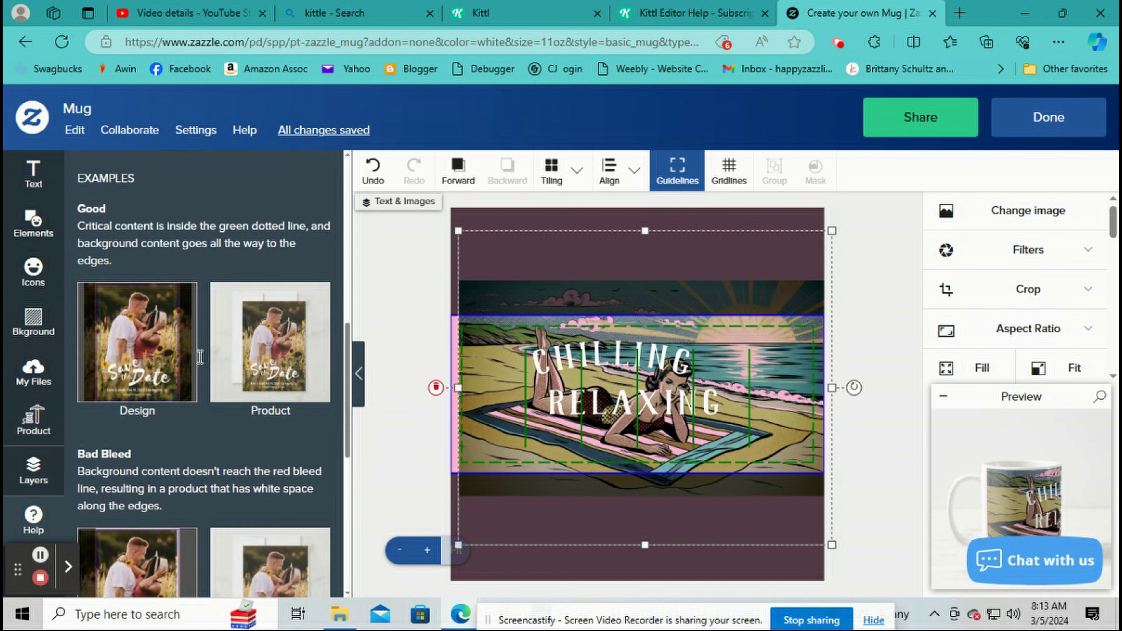
scroll(148, 393, "down", 3)
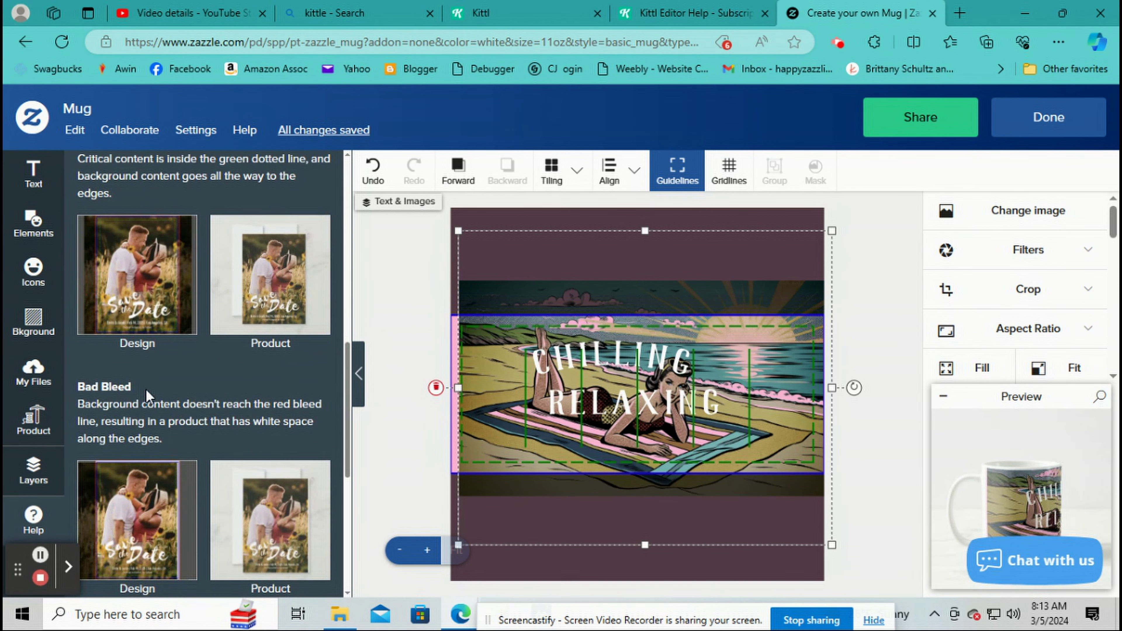
scroll(239, 457, "down", 2)
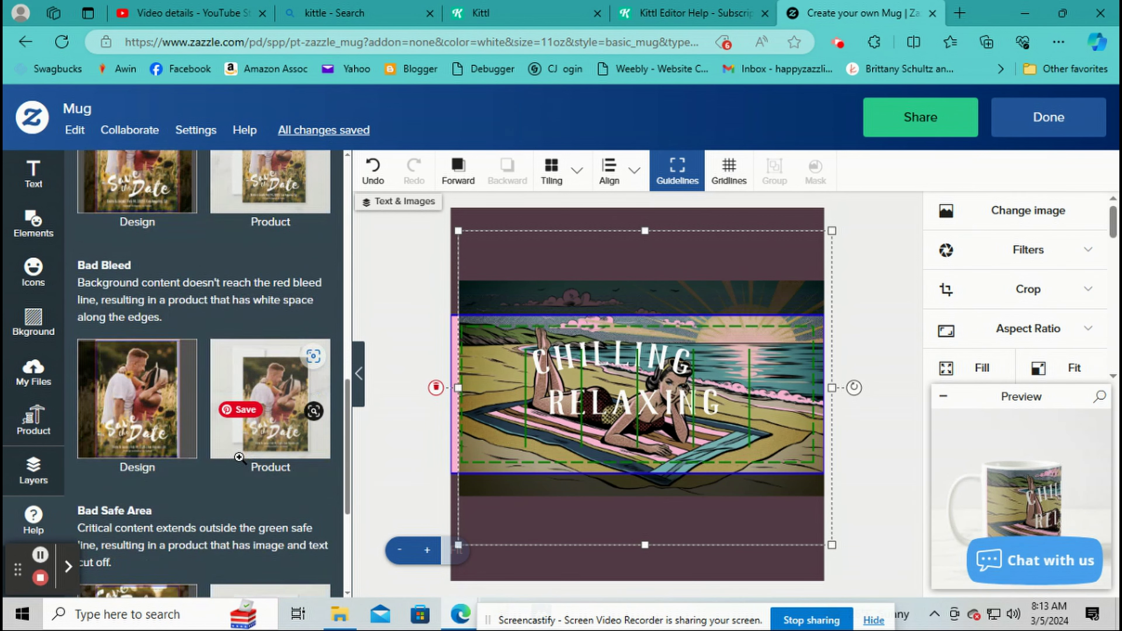
left_click(296, 405)
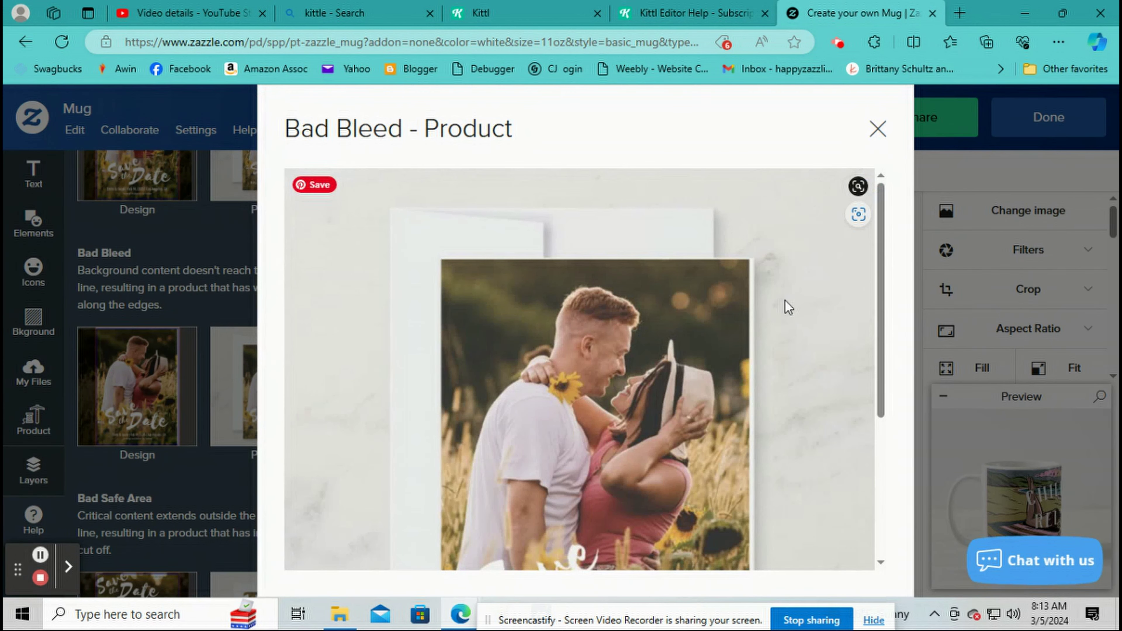
scroll(709, 351, "down", 1)
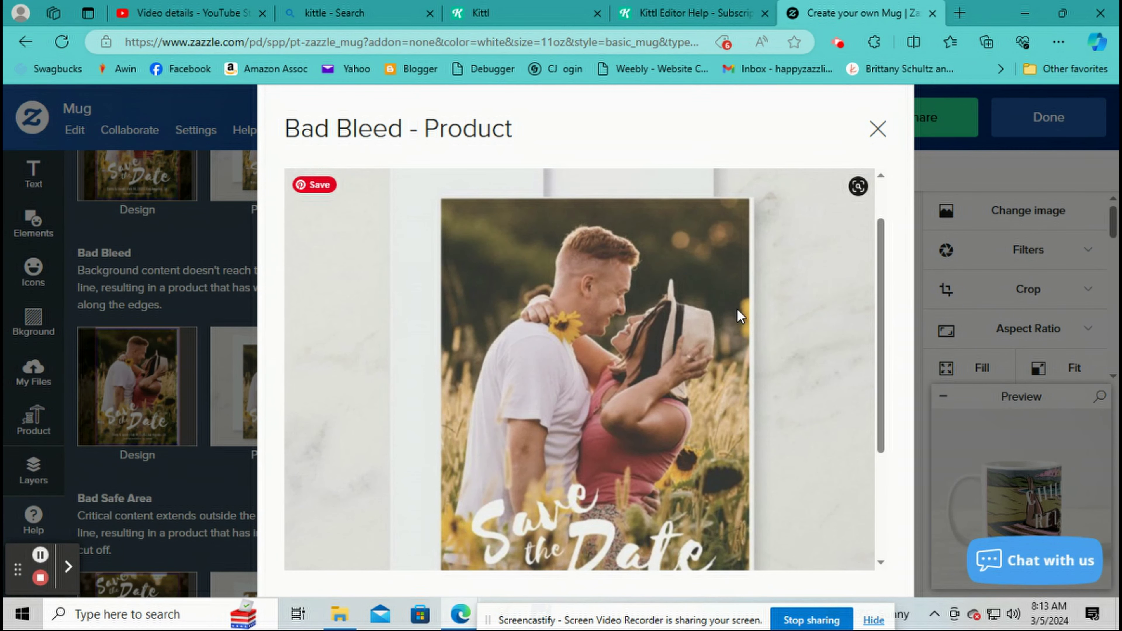
left_click(877, 129)
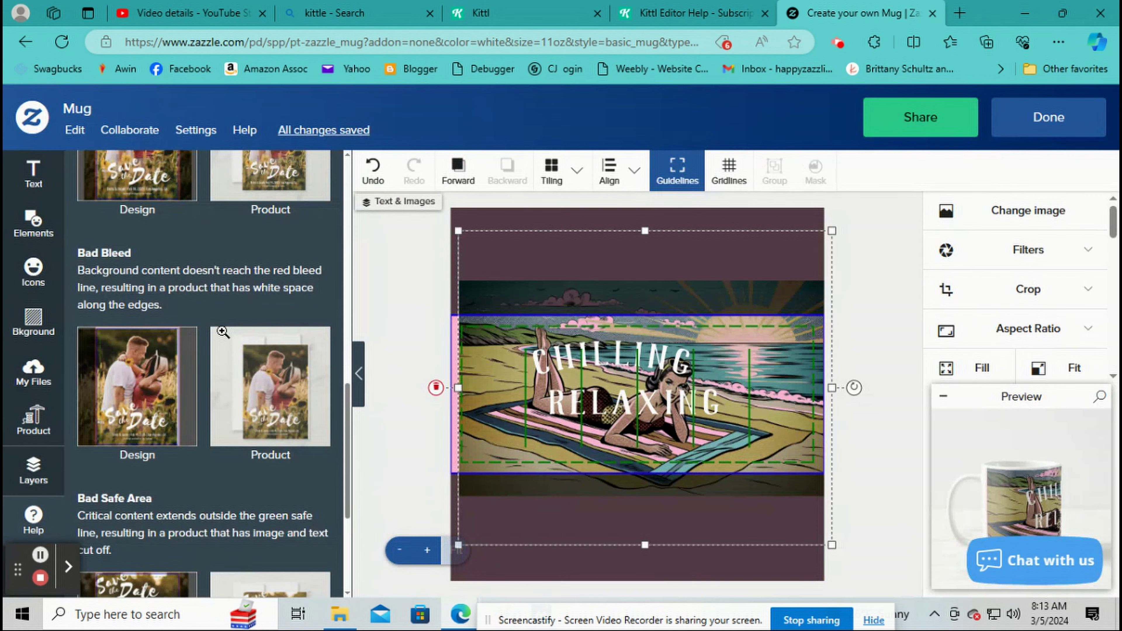
scroll(223, 331, "down", 4)
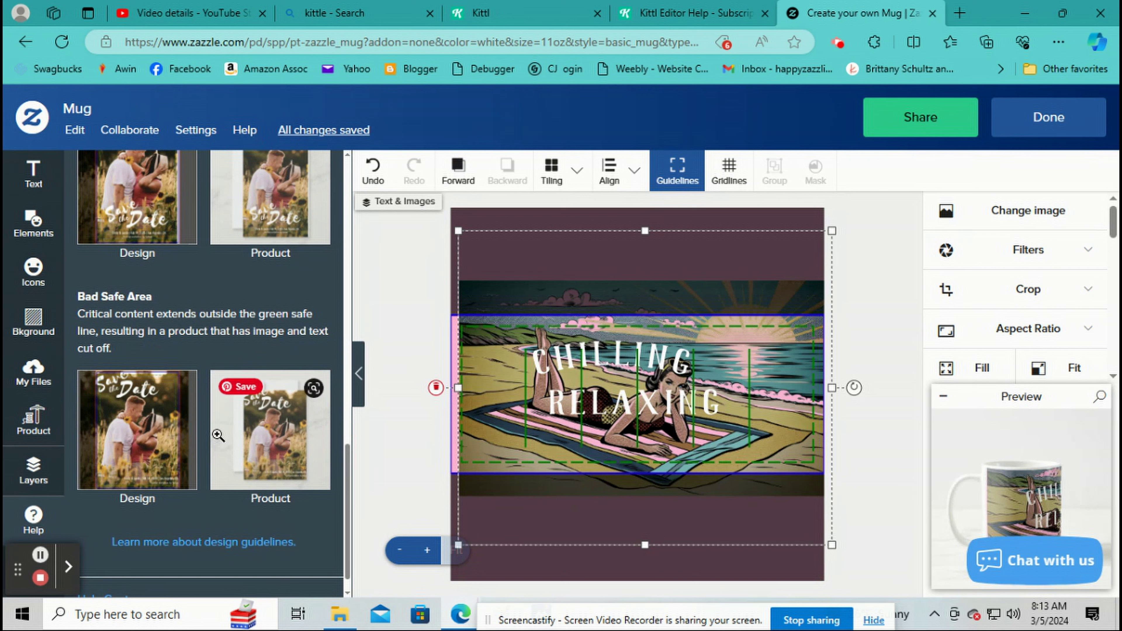
scroll(227, 514, "down", 1)
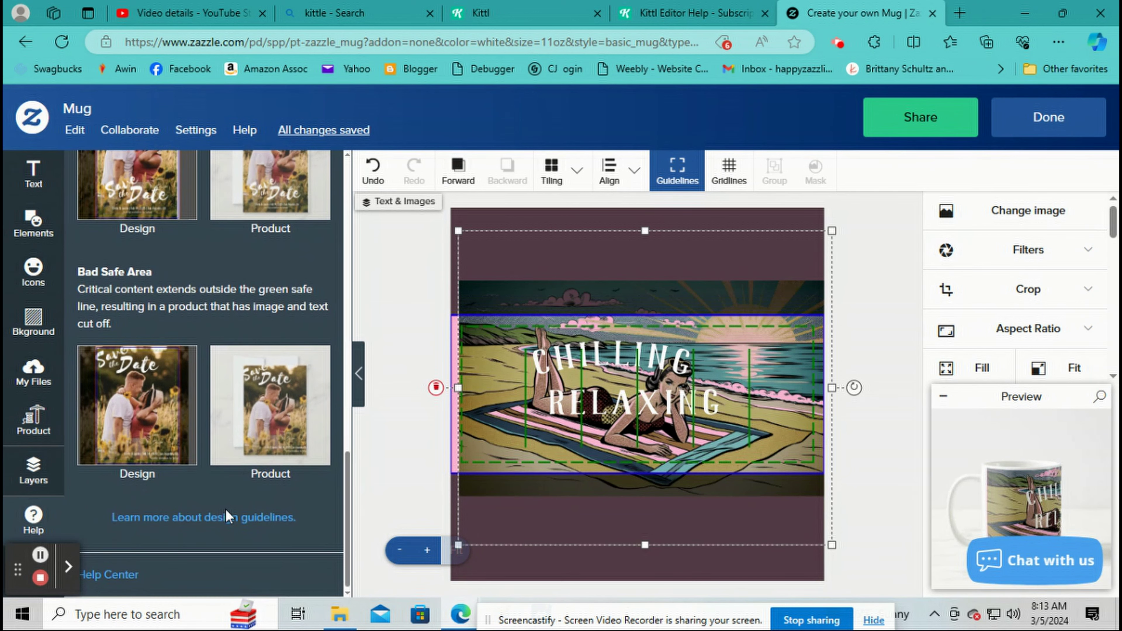
scroll(225, 510, "up", 12)
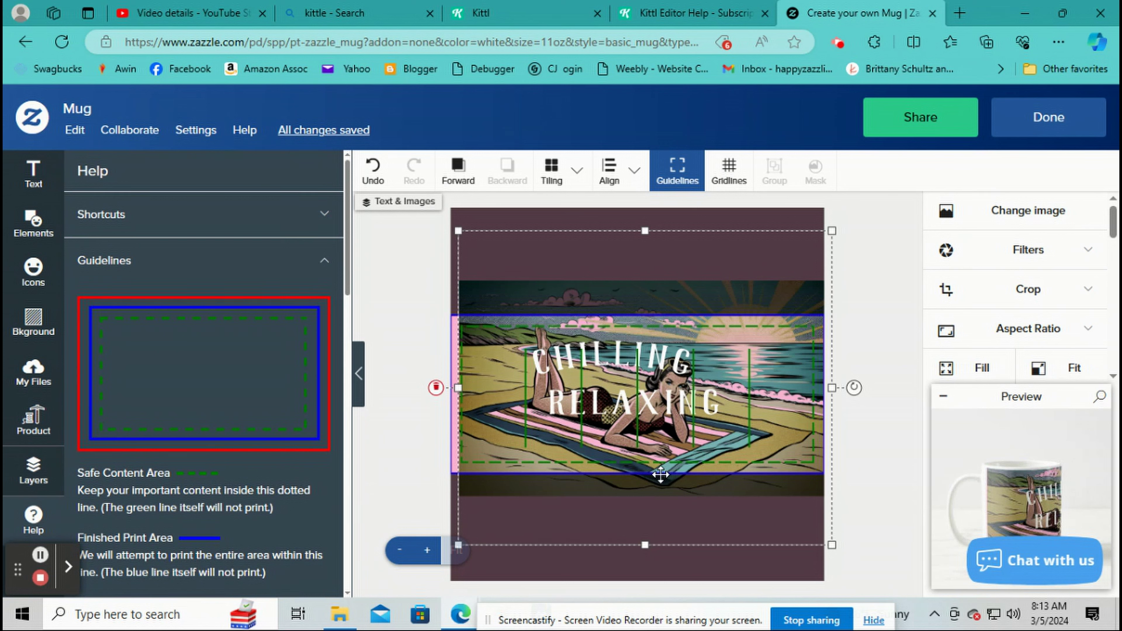
Step: Inspect the mug design in the full-size preview from its different viewing angles, and close the preview
left_click(1015, 481)
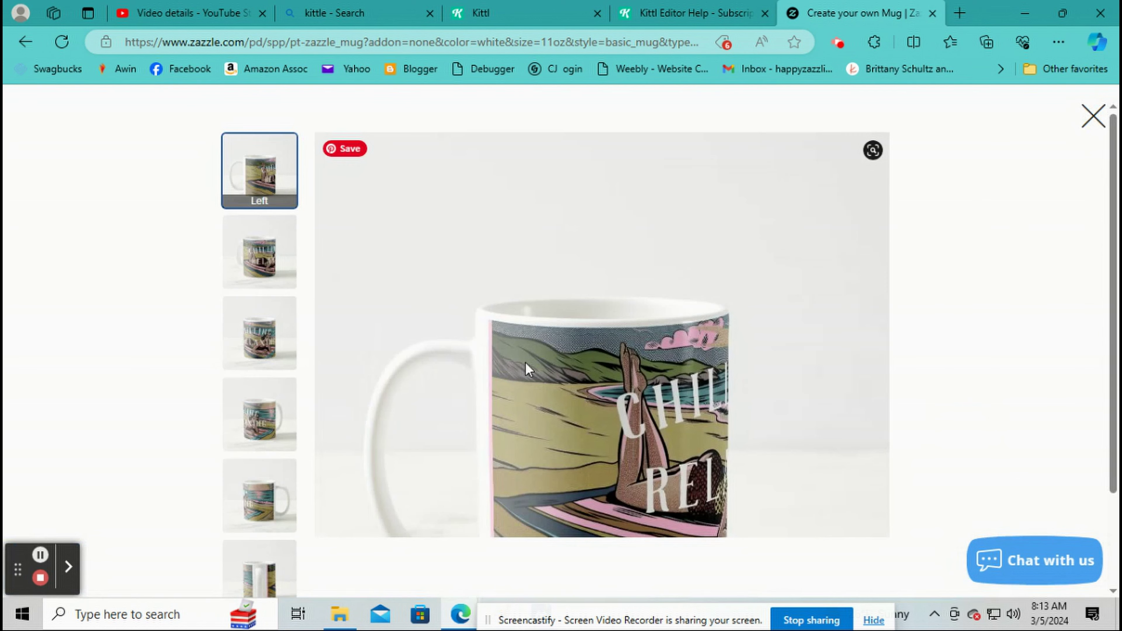
left_click(263, 261)
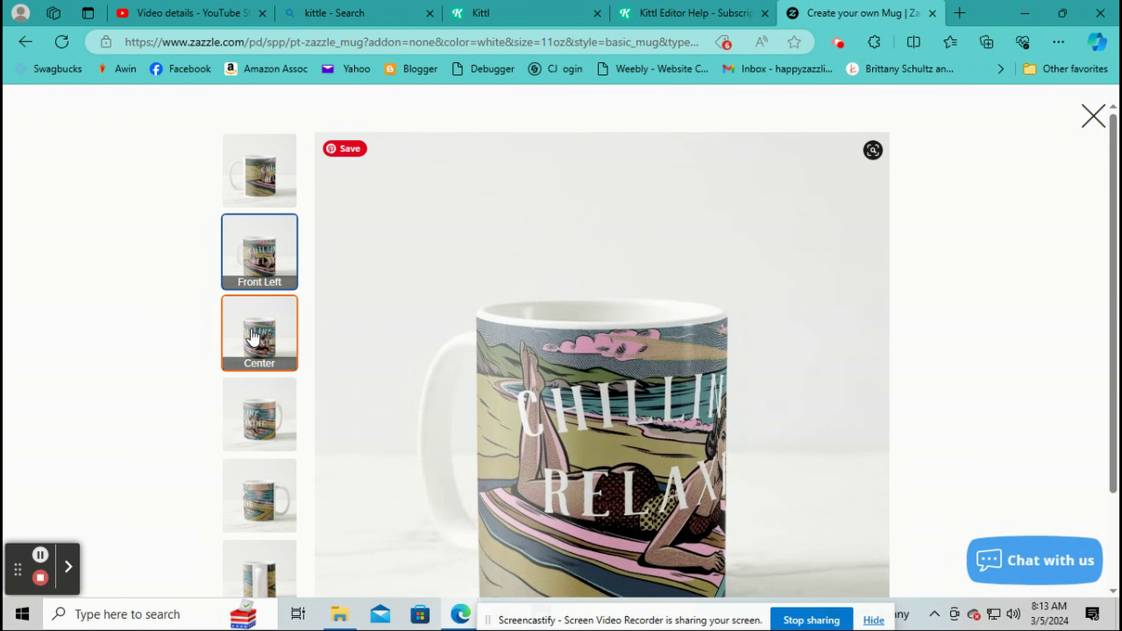
left_click(259, 334)
left_click(250, 447)
left_click(260, 489)
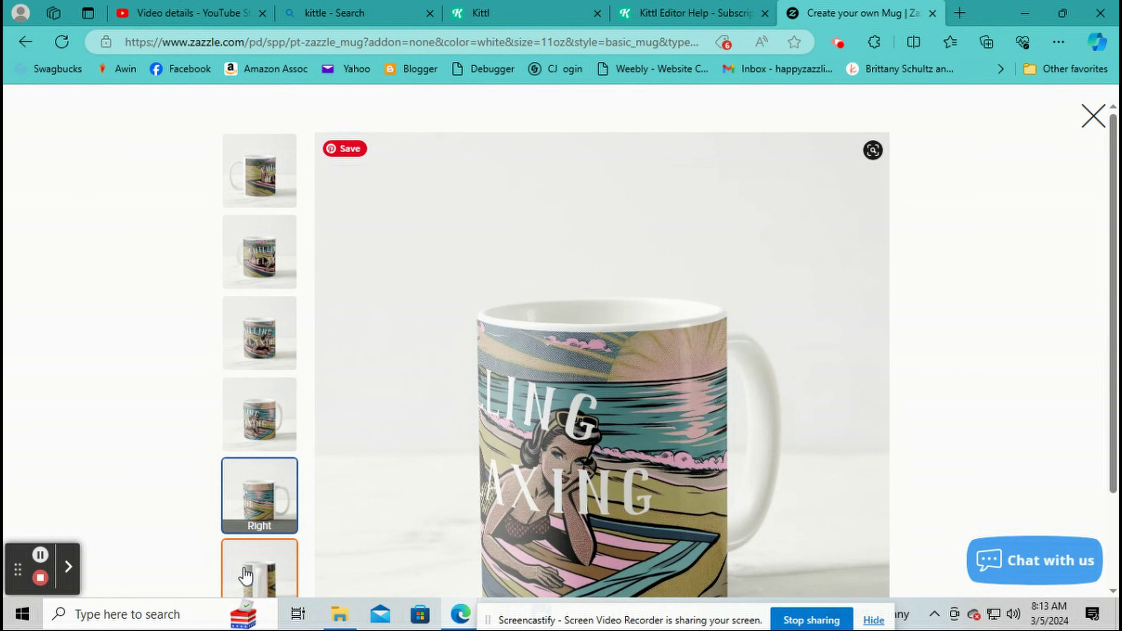
left_click(246, 572)
left_click(1093, 116)
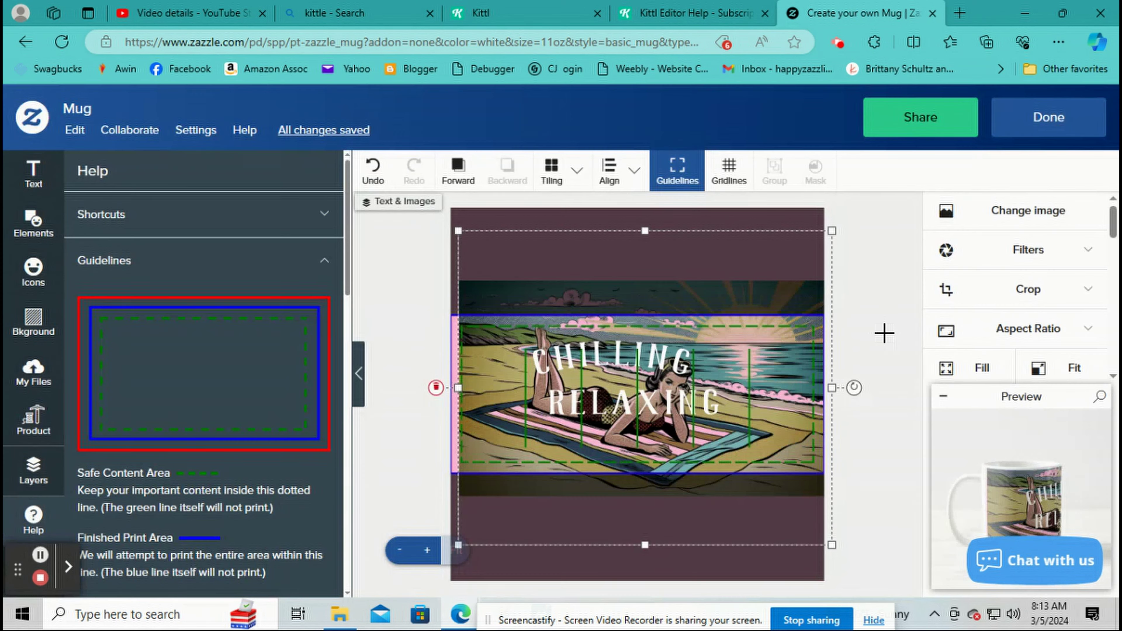